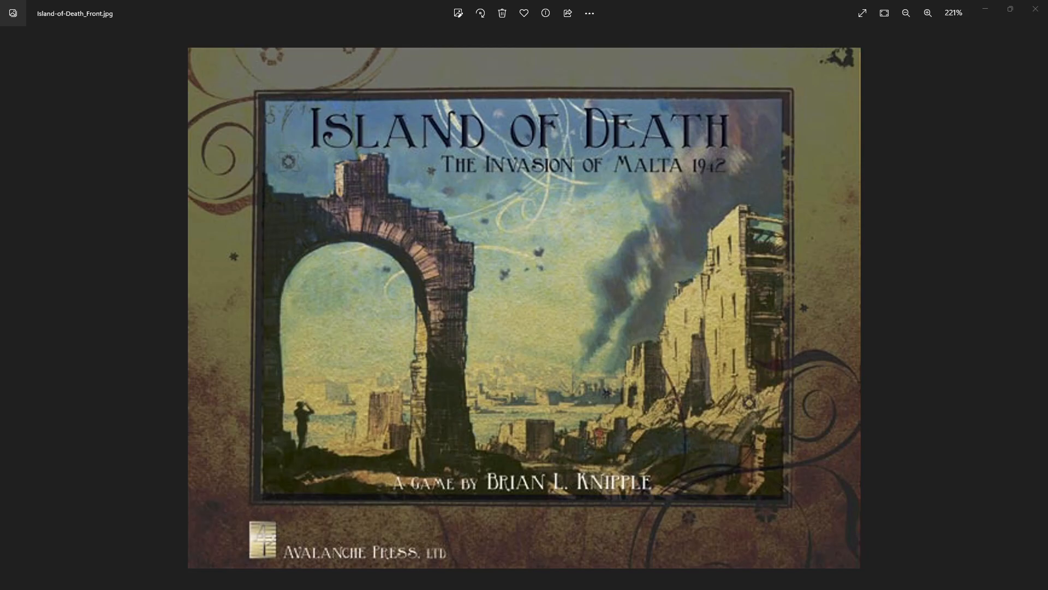
Switch to the web browser and examine the Island of Death game page, including its map, counters, description and availability status.
key(alt+Tab)
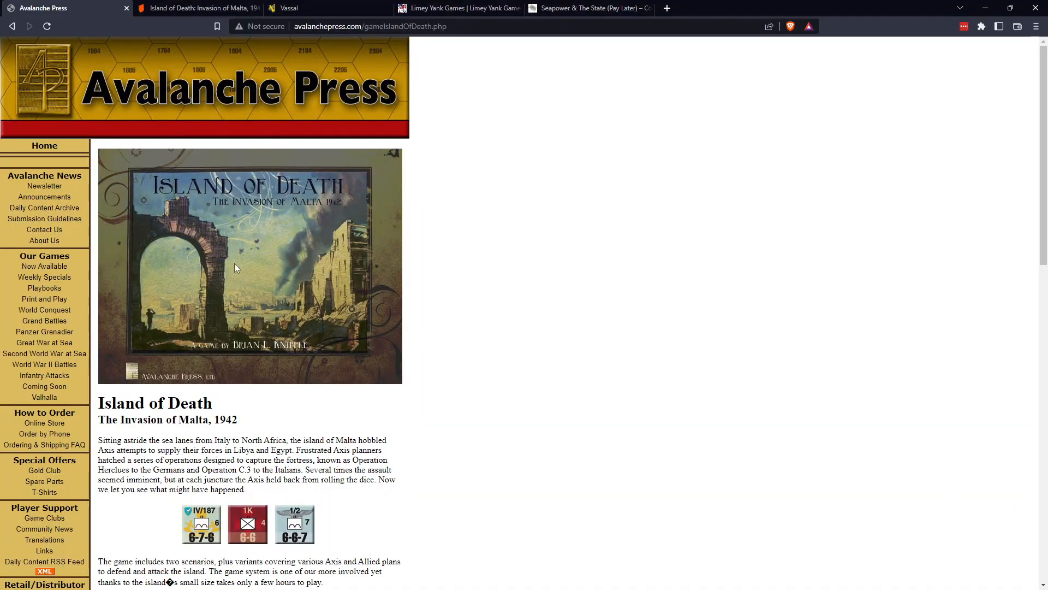
scroll(243, 242, down, 9)
scroll(243, 241, up, 9)
scroll(244, 239, down, 1)
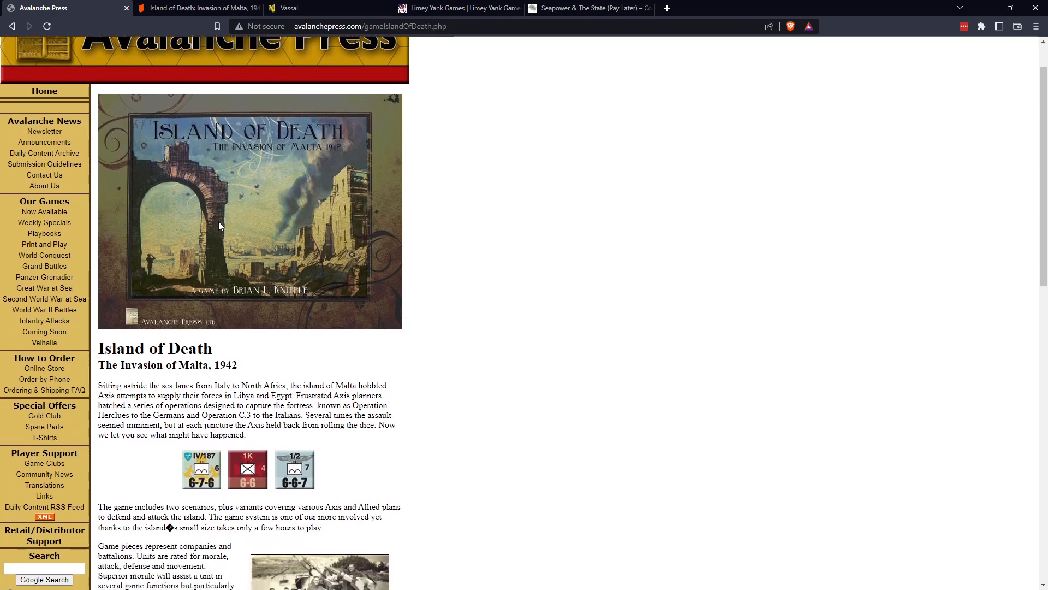
scroll(222, 221, down, 10)
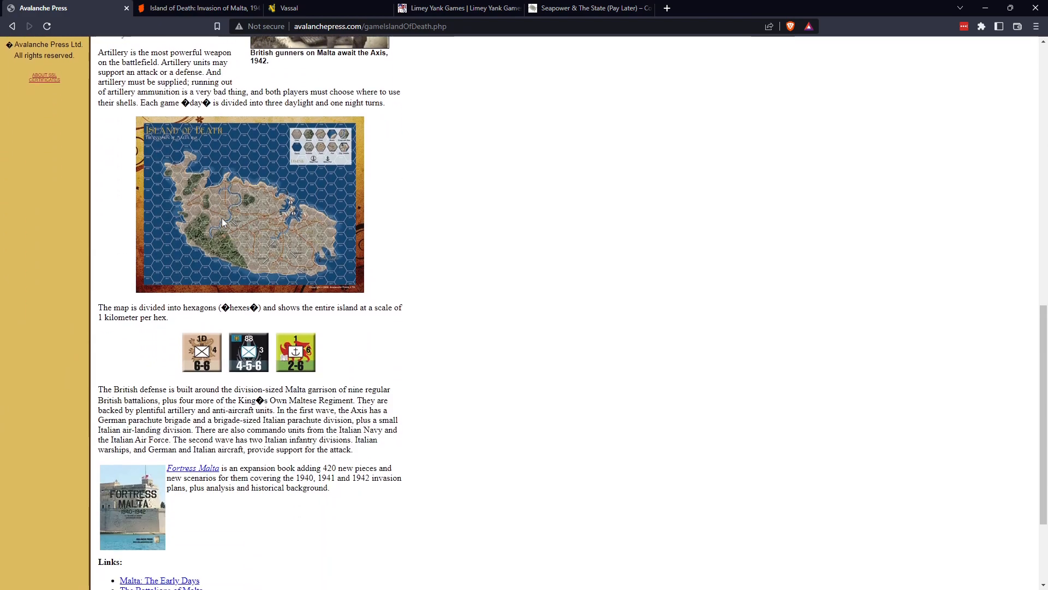
scroll(222, 218, down, 3)
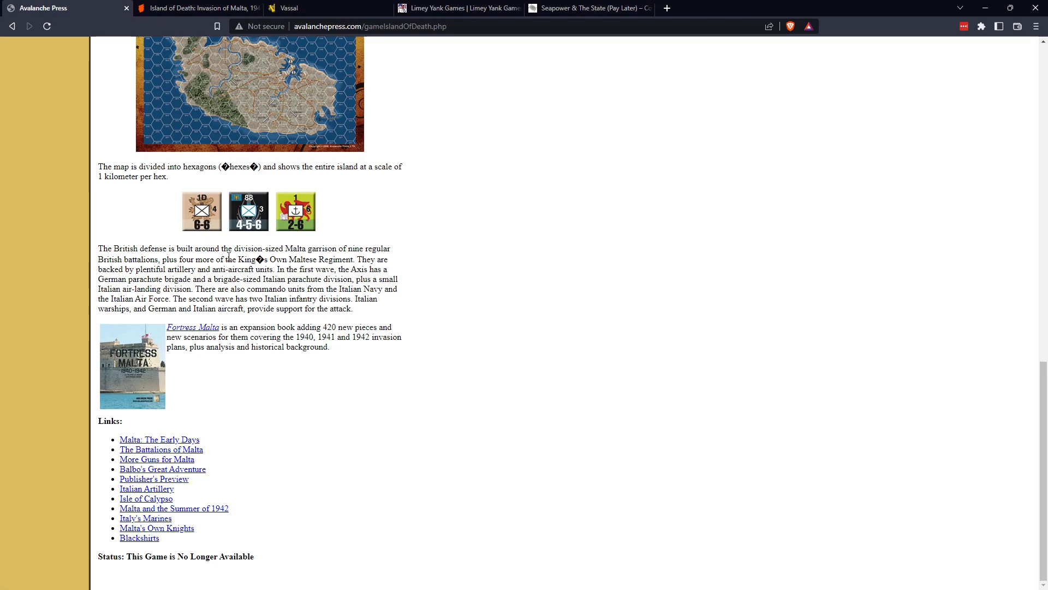
scroll(228, 255, up, 4)
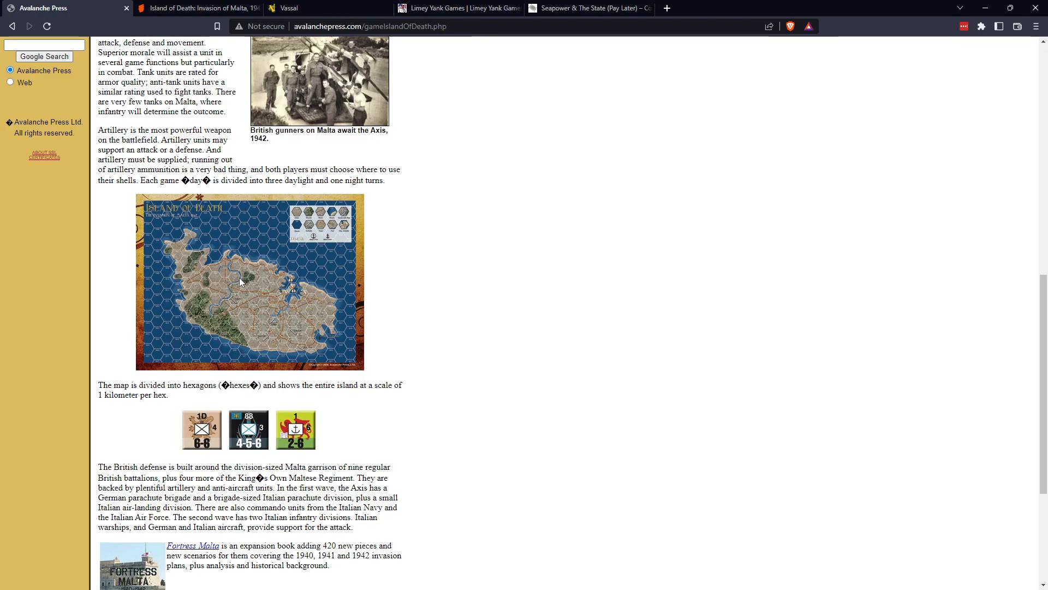
scroll(240, 281, down, 4)
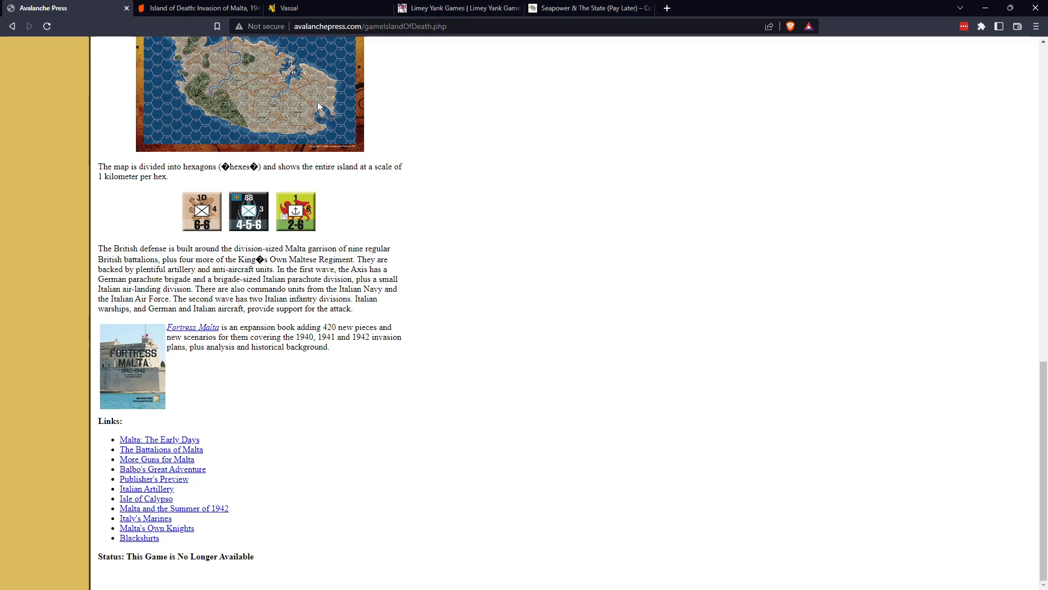
Open the module library on the Vassal website and jump to the modules starting with I.
click(326, 9)
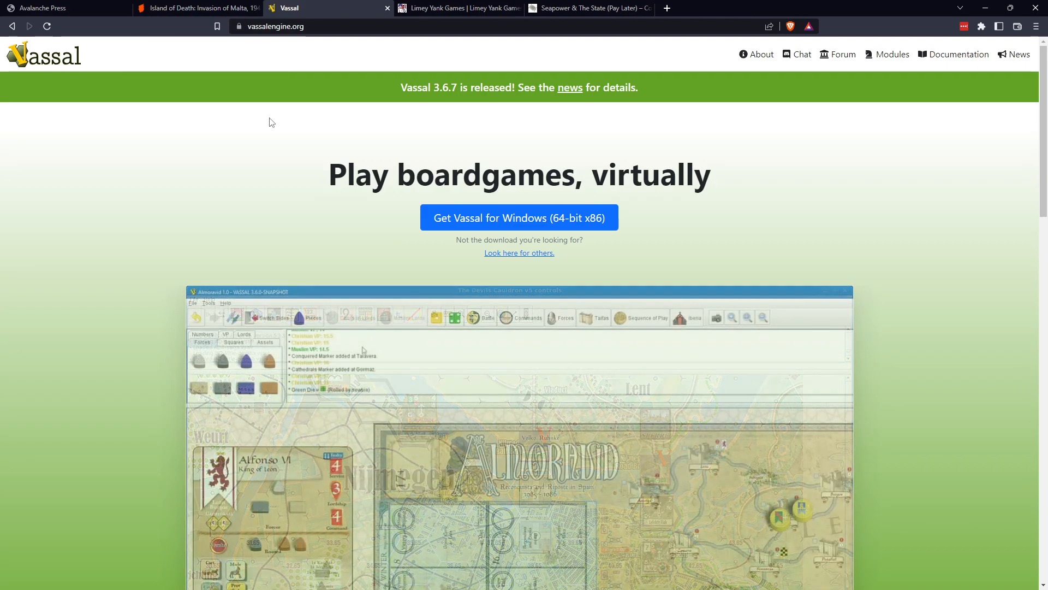
click(887, 60)
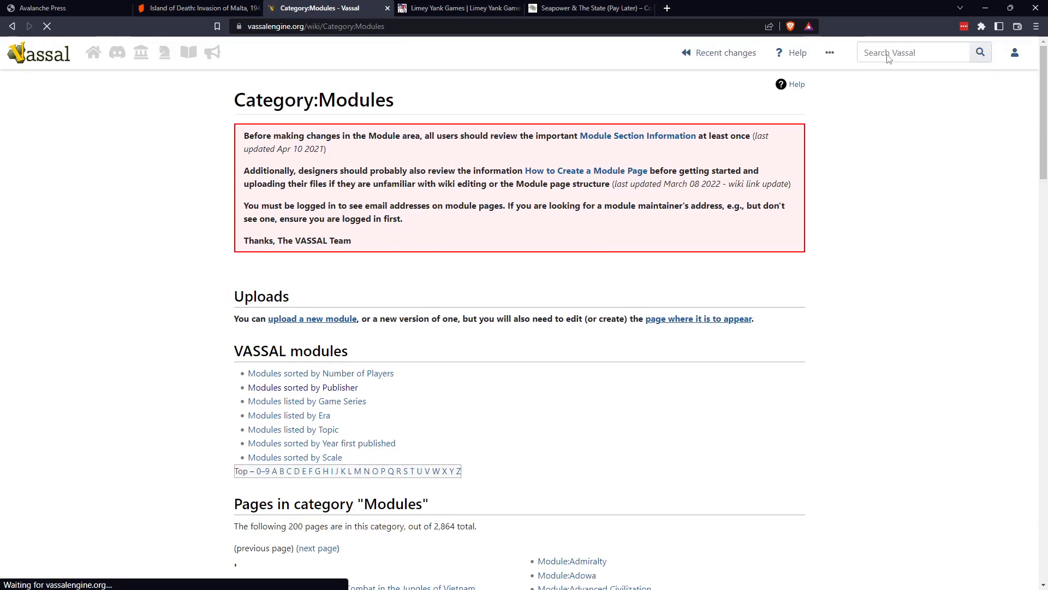
scroll(412, 367, down, 6)
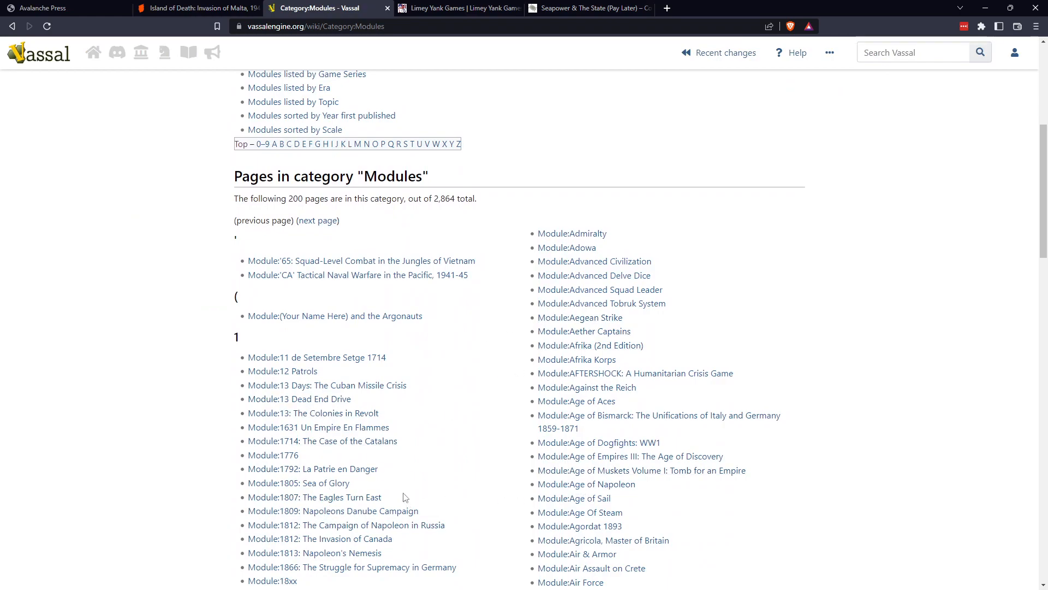
scroll(485, 427, up, 2)
scroll(485, 428, up, 1)
scroll(485, 427, down, 1)
scroll(487, 428, up, 1)
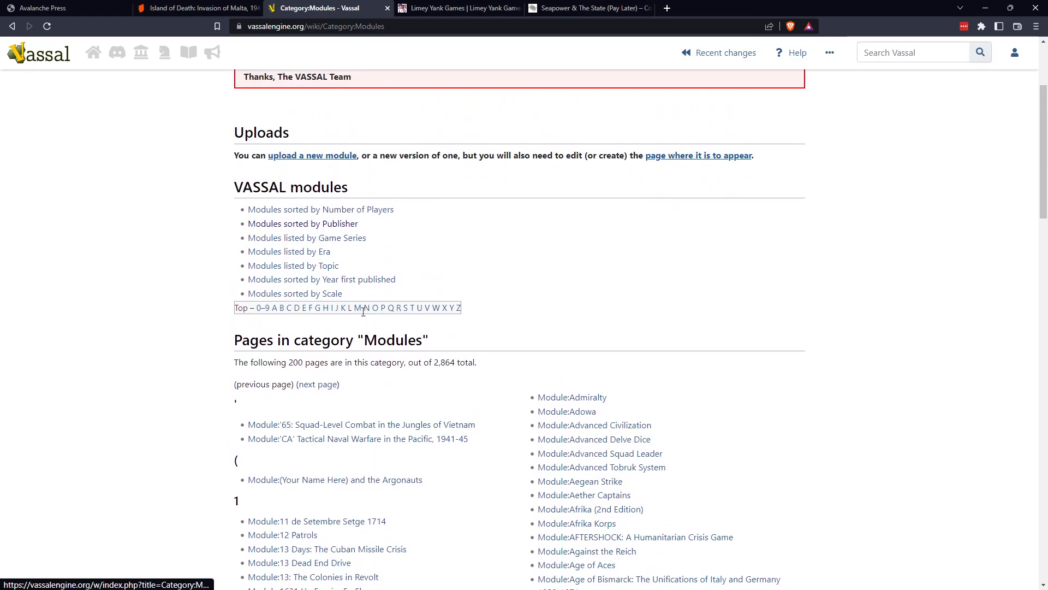
click(333, 310)
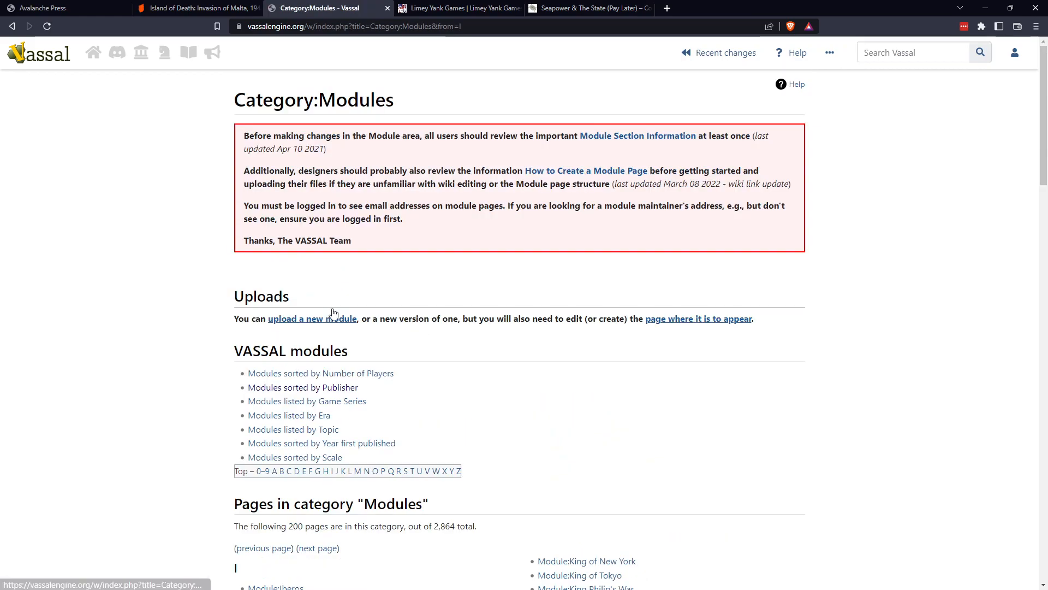
Look for Island of Death among the I modules, checking the Island of D module page and returning to the list.
scroll(404, 369, down, 4)
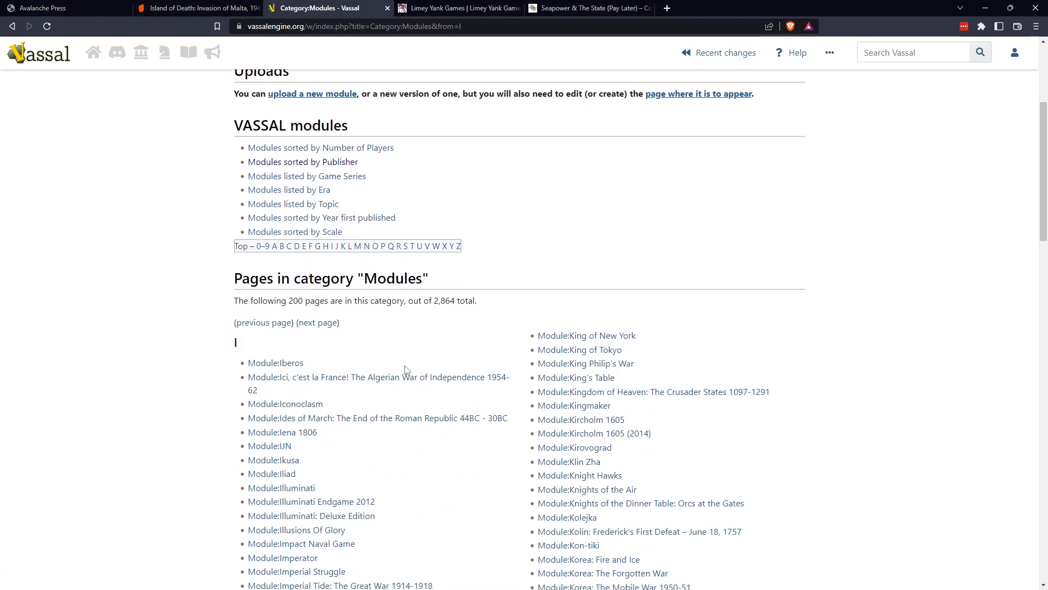
scroll(405, 370, down, 7)
scroll(407, 370, down, 5)
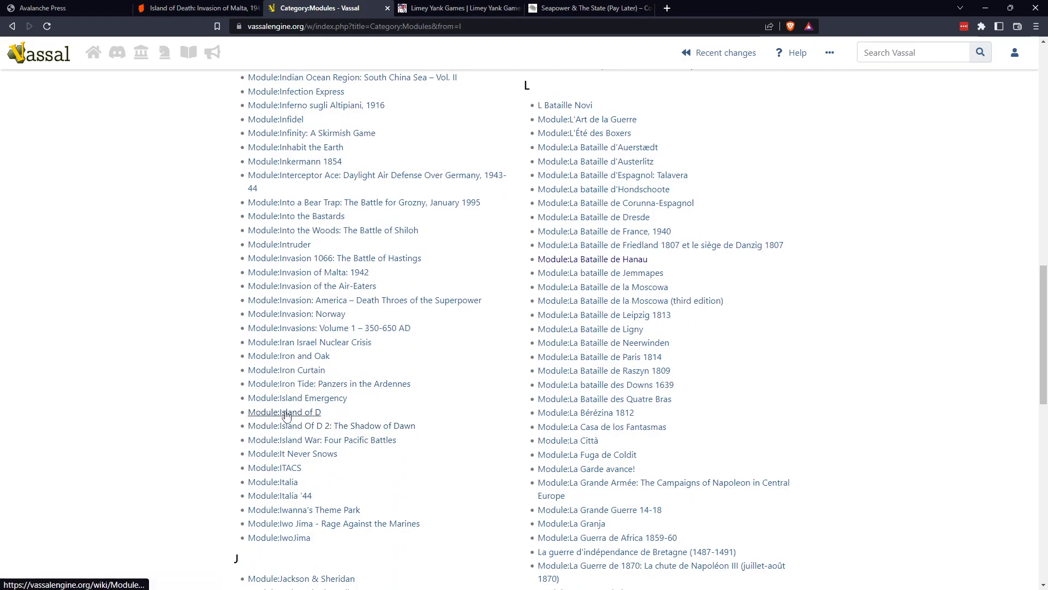
click(287, 414)
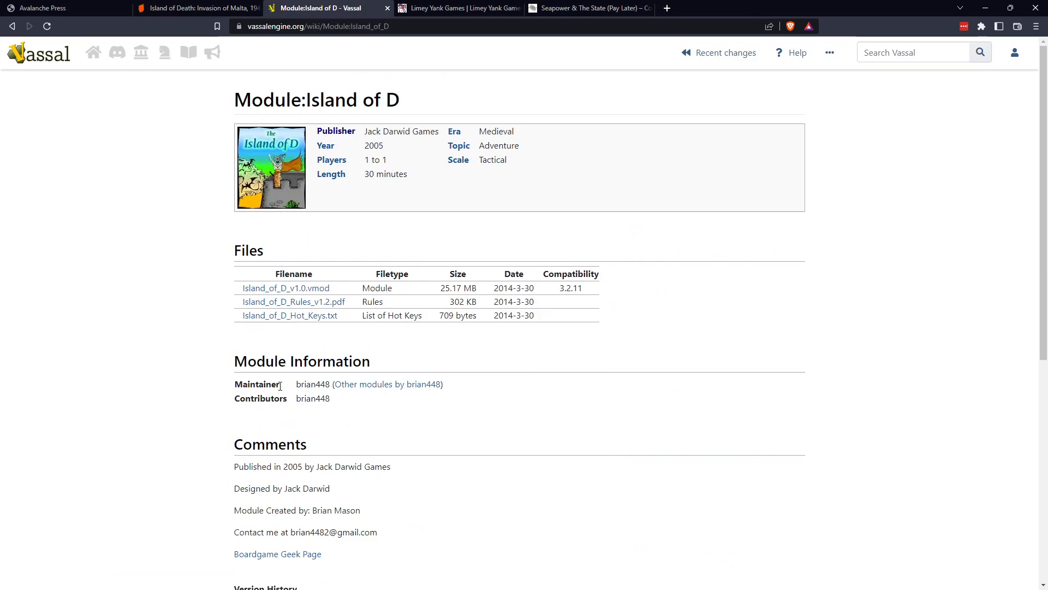
click(12, 26)
List the Vassal modules by publisher and open the Avalanche Press Ltd. category.
scroll(277, 312, up, 12)
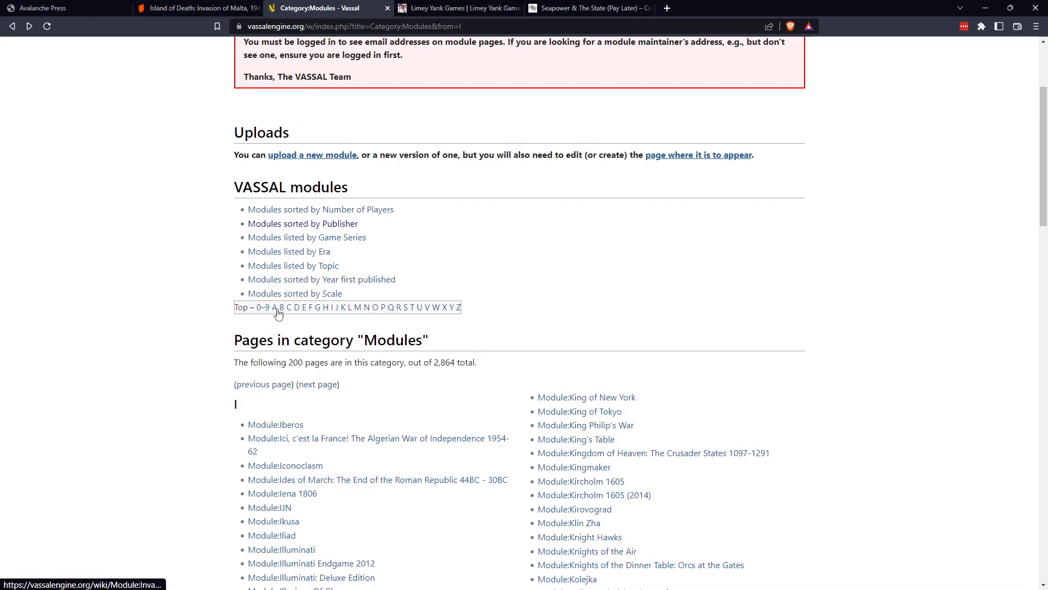
click(327, 226)
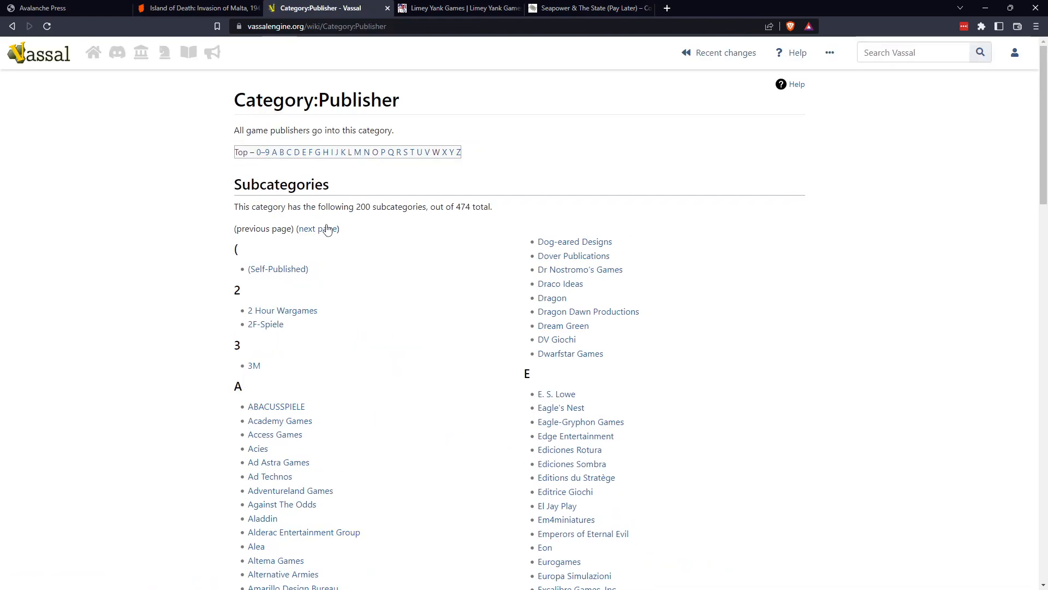
scroll(315, 403, down, 3)
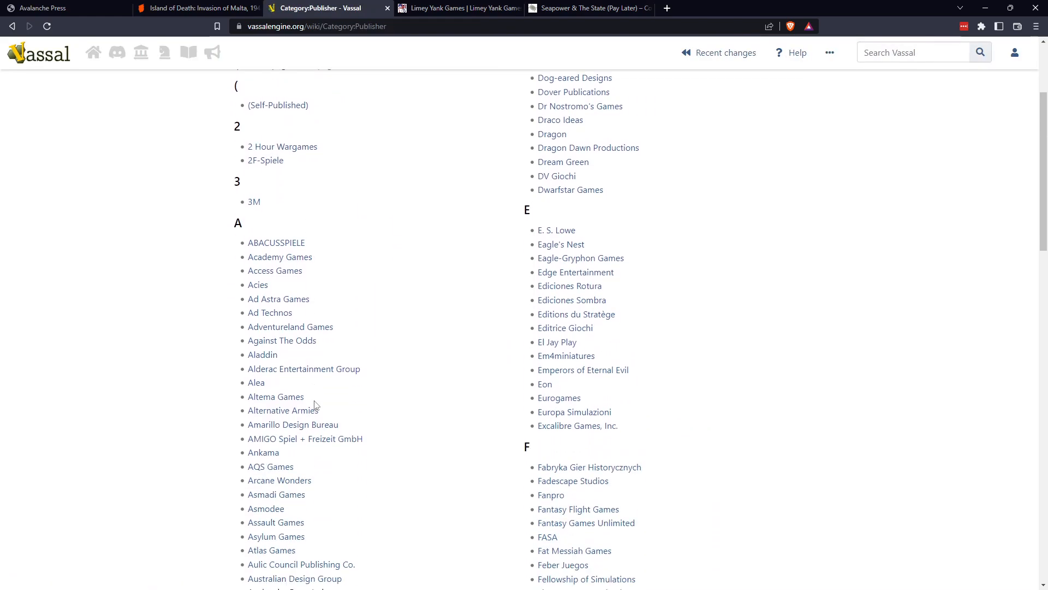
scroll(315, 404, down, 1)
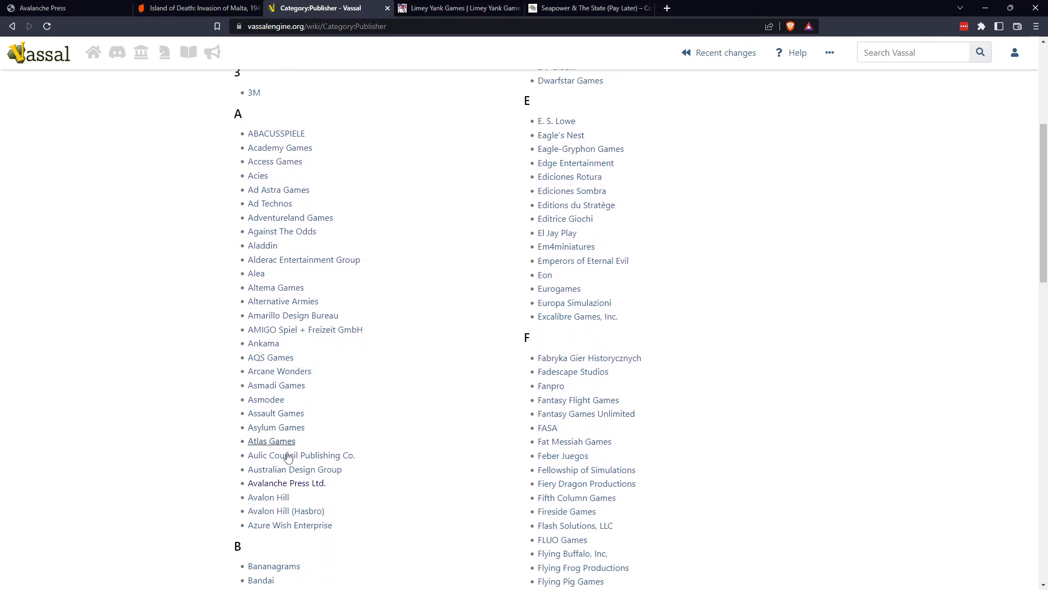
click(264, 485)
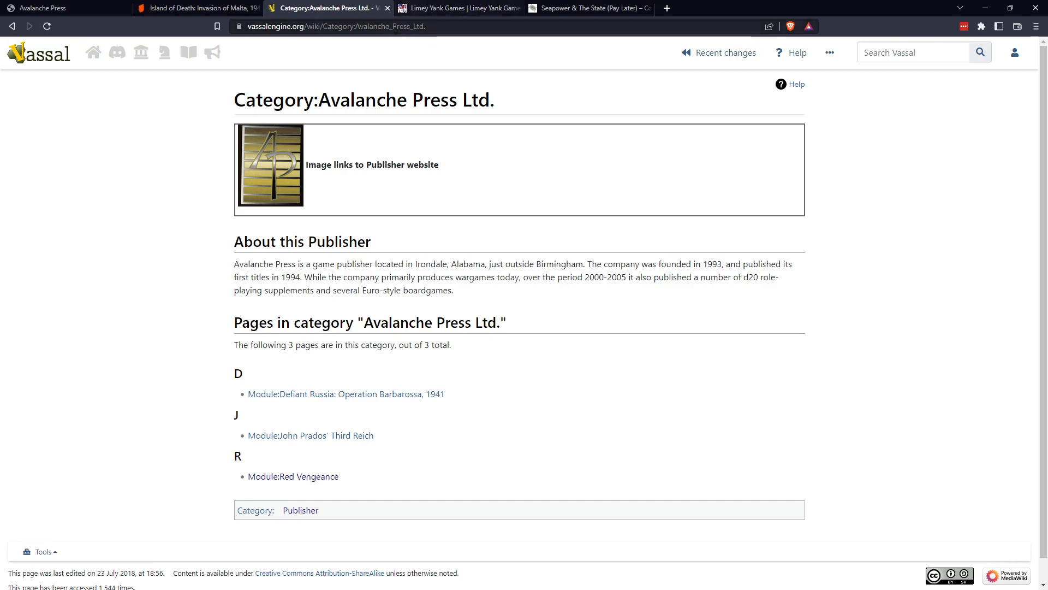
Switch to the Limey Yank Games site and look through its home page, including the new additions and updates.
click(453, 12)
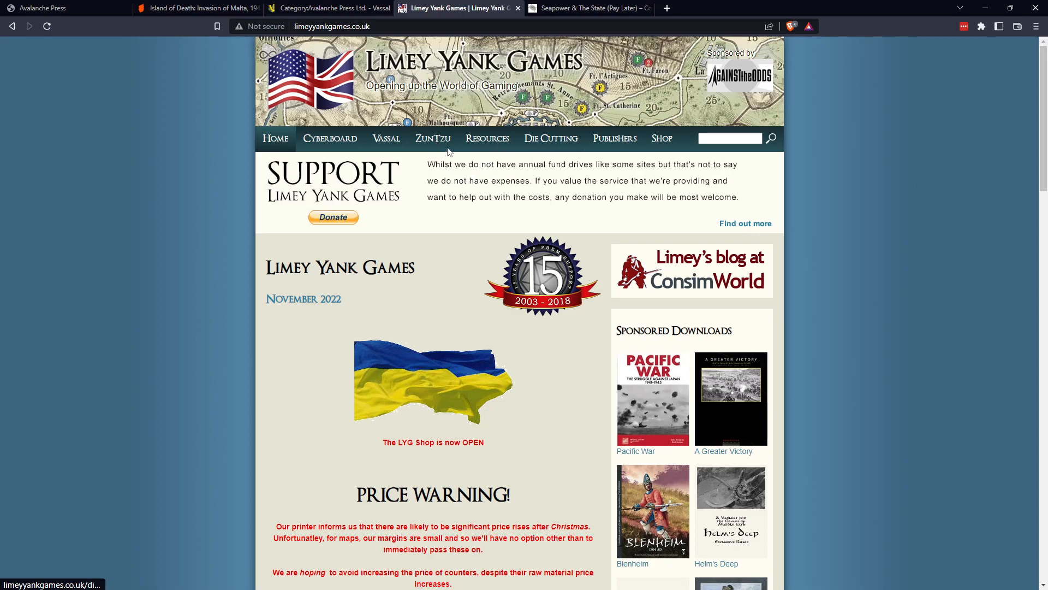
scroll(496, 237, down, 10)
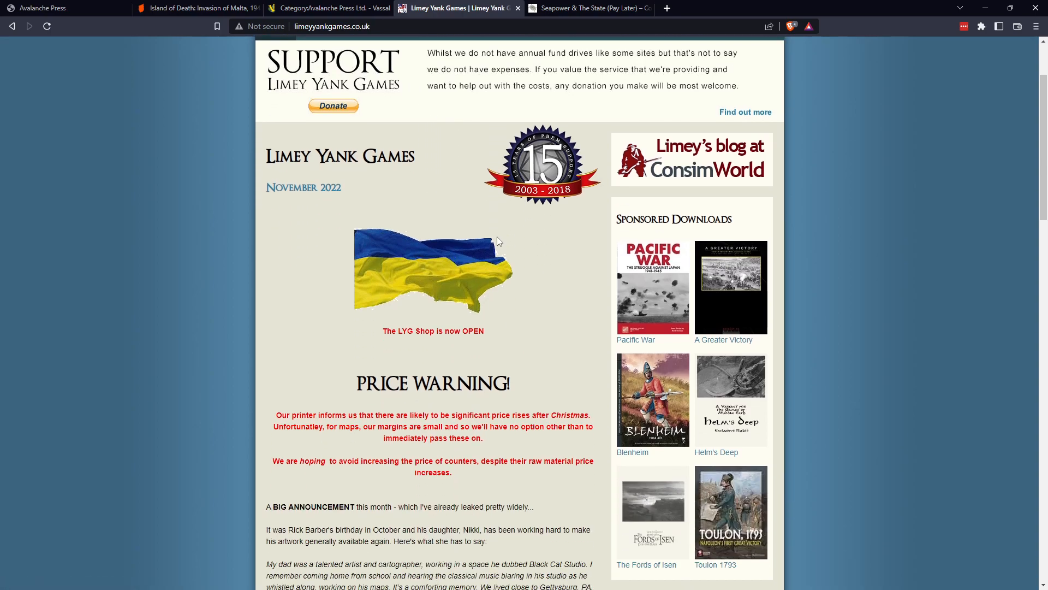
scroll(497, 237, down, 6)
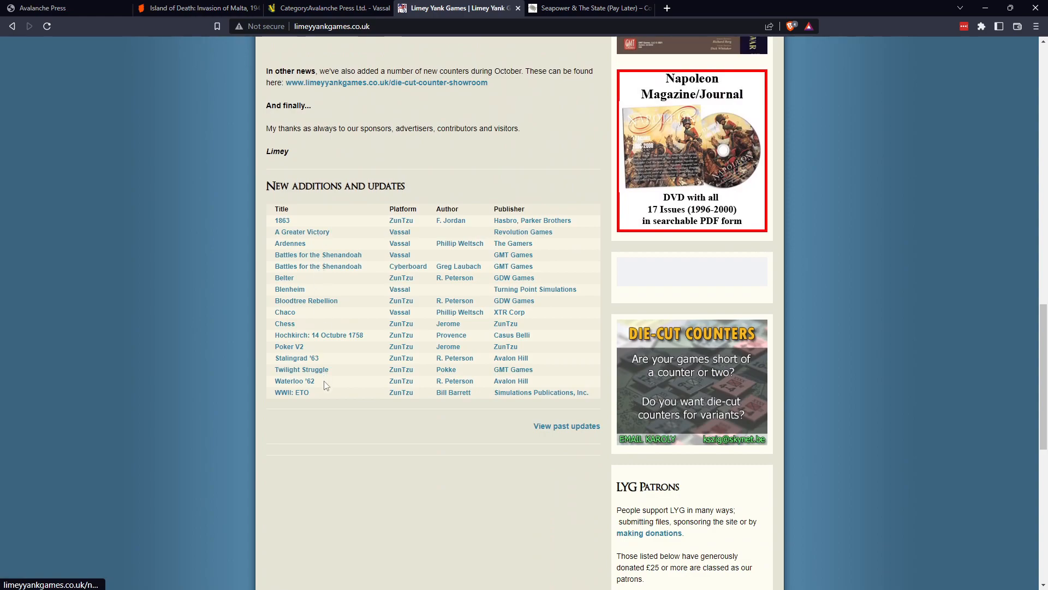
scroll(328, 244, up, 7)
scroll(329, 247, up, 13)
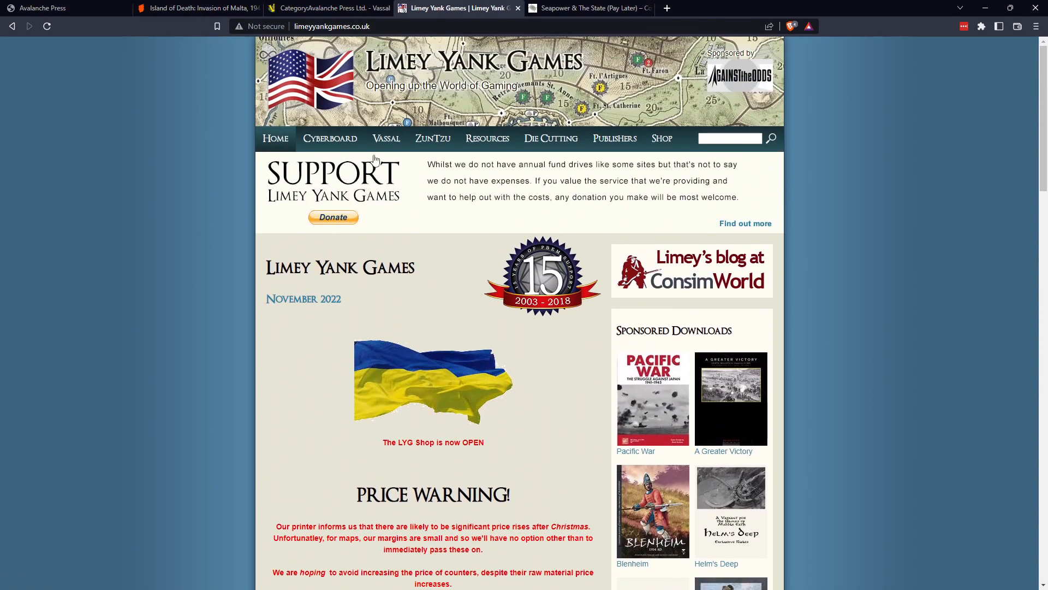
Open the Limey Yank Games list of Vassal modules and look through the first page of titles.
click(386, 139)
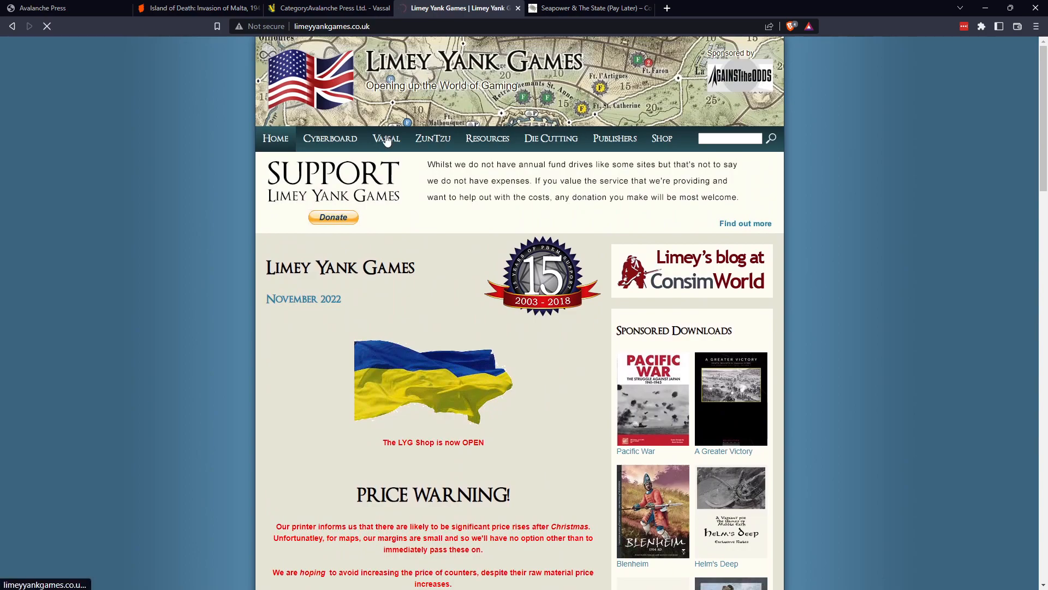
scroll(387, 273, down, 1)
scroll(385, 271, down, 3)
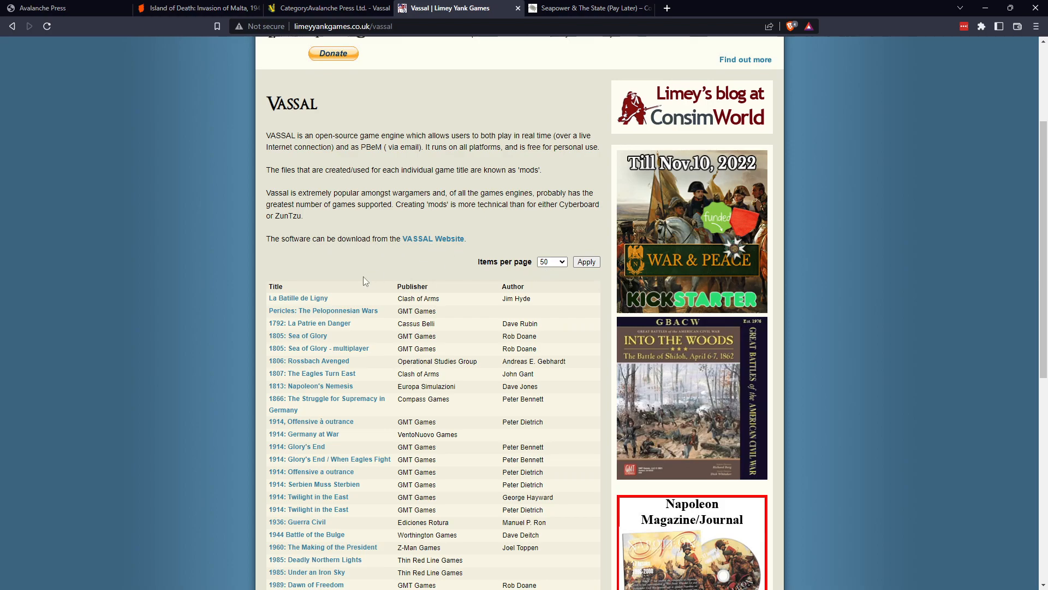
scroll(340, 316, down, 1)
scroll(340, 315, down, 2)
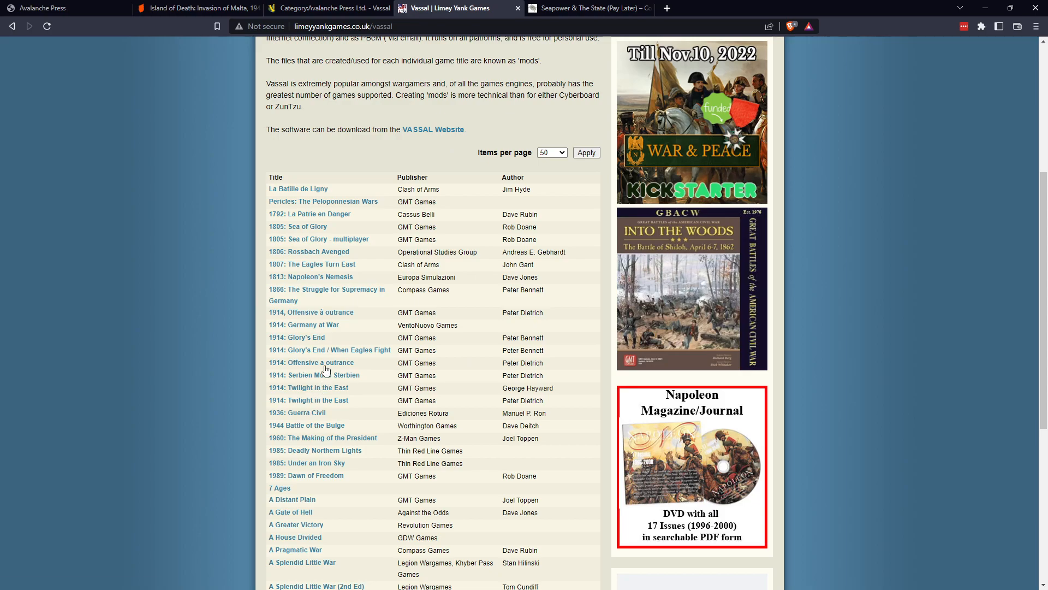
scroll(322, 371, down, 5)
scroll(325, 371, down, 2)
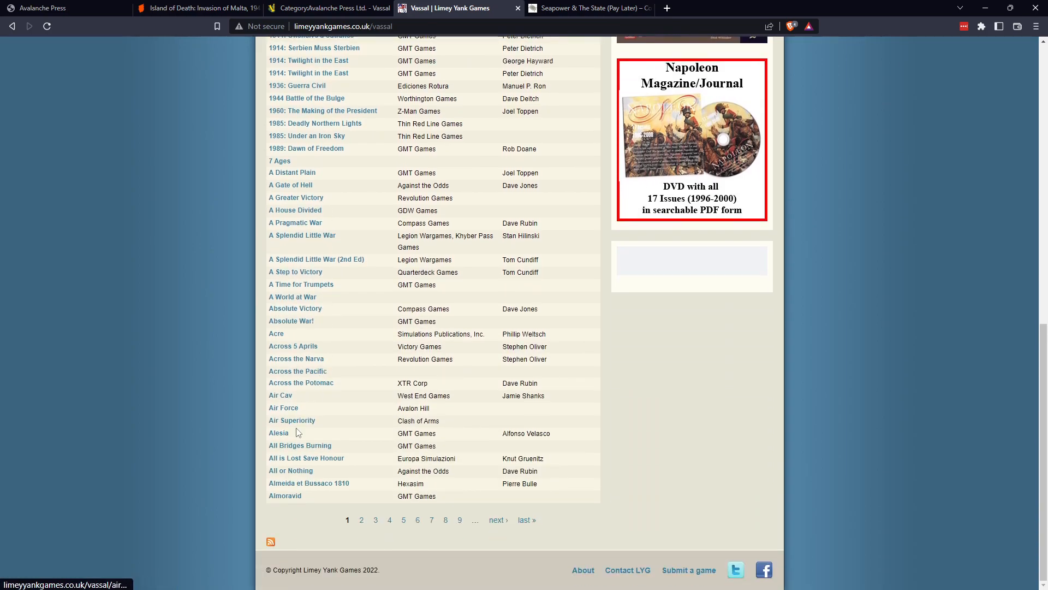
Check pages 5 and 7 of the Vassal module list, looking for Island of Death among the titles starting with I.
click(403, 520)
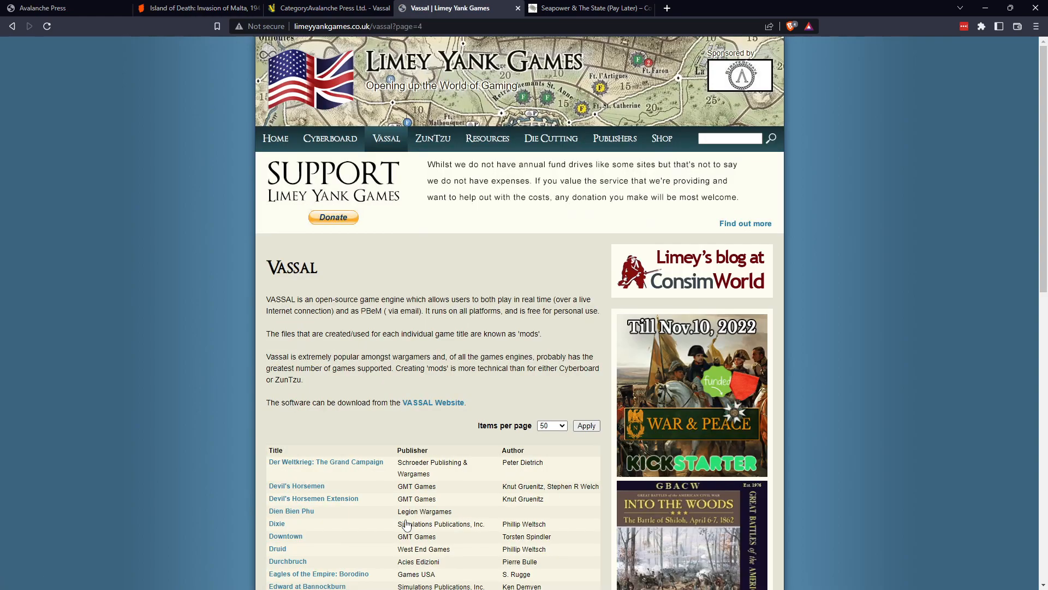
scroll(384, 502, down, 10)
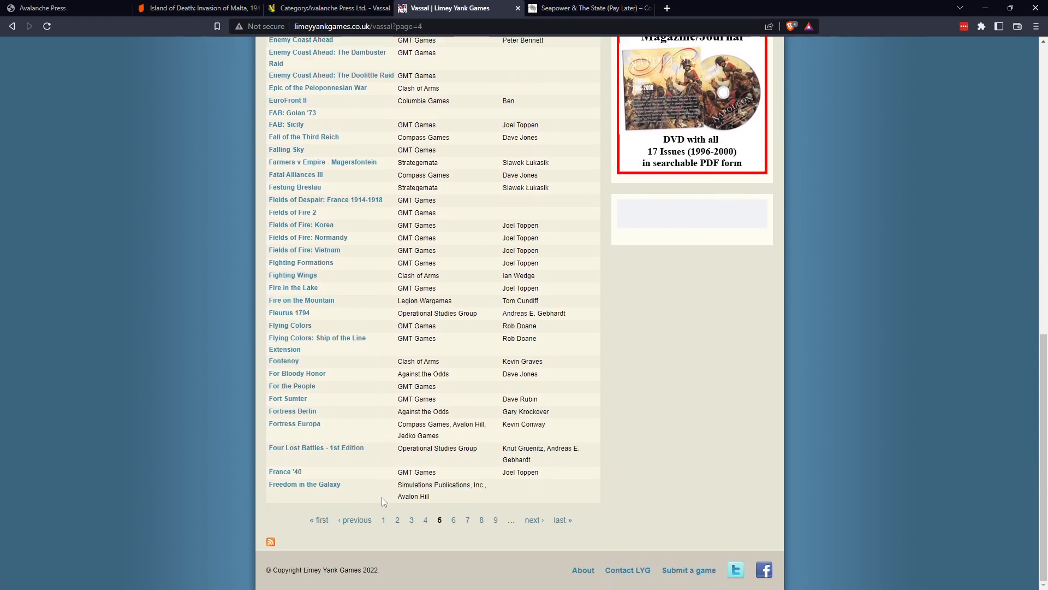
click(467, 520)
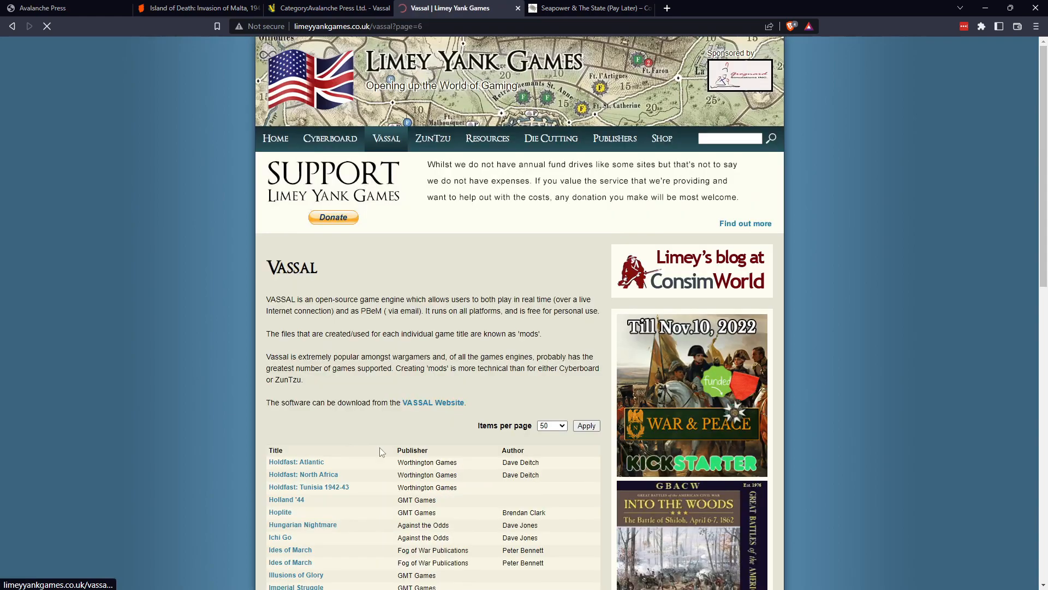
scroll(352, 463, down, 3)
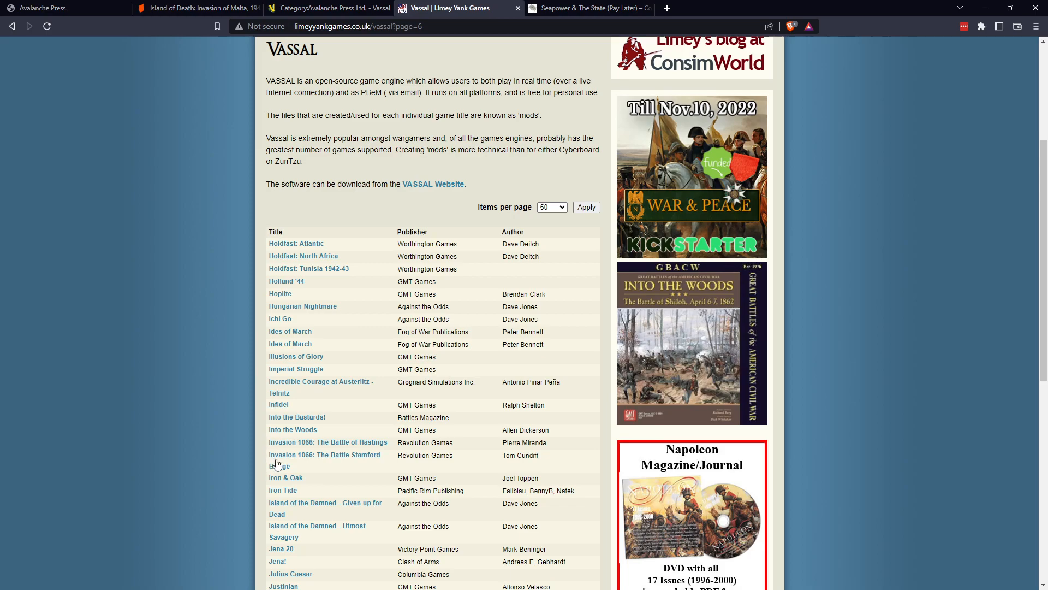
scroll(276, 502, down, 1)
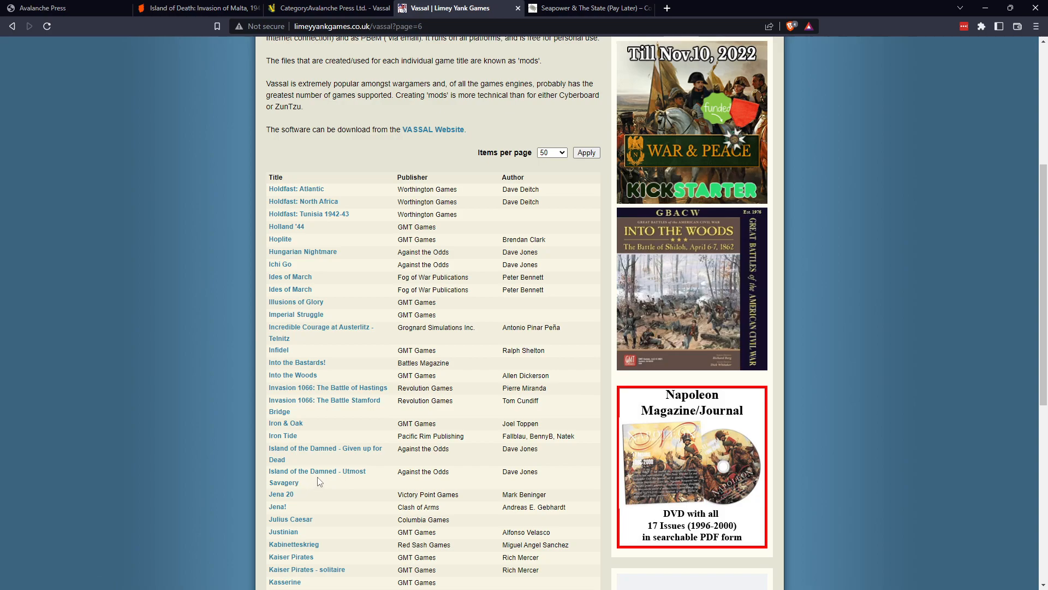
scroll(320, 481, down, 1)
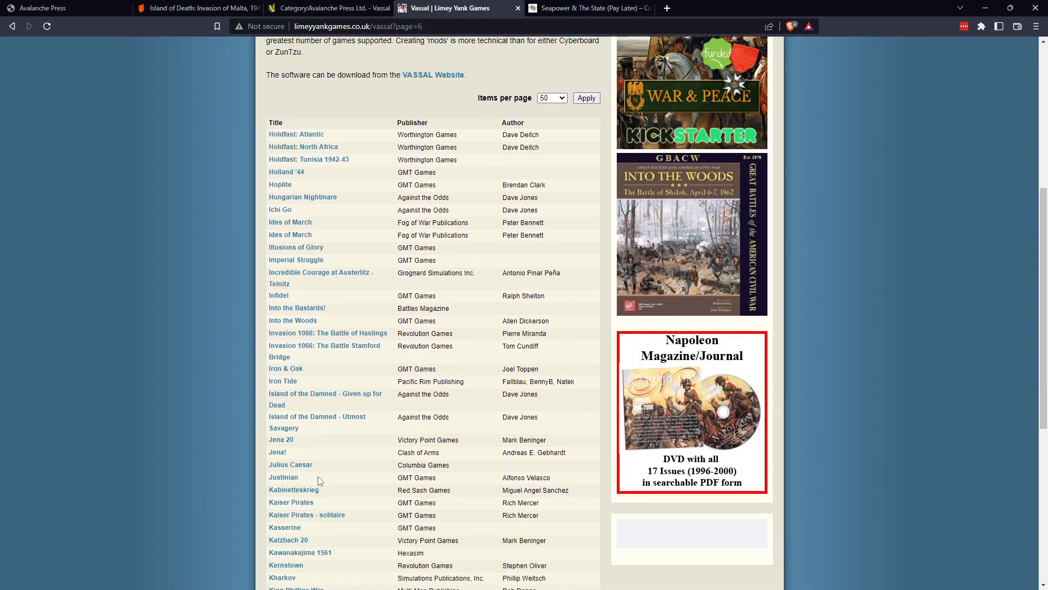
scroll(320, 480, down, 2)
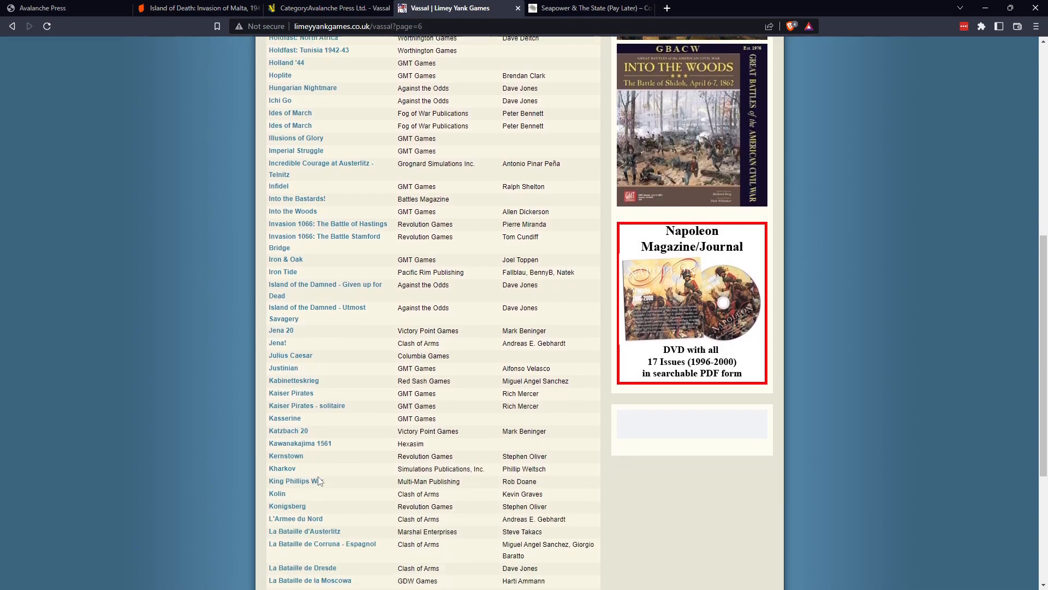
scroll(320, 481, up, 1)
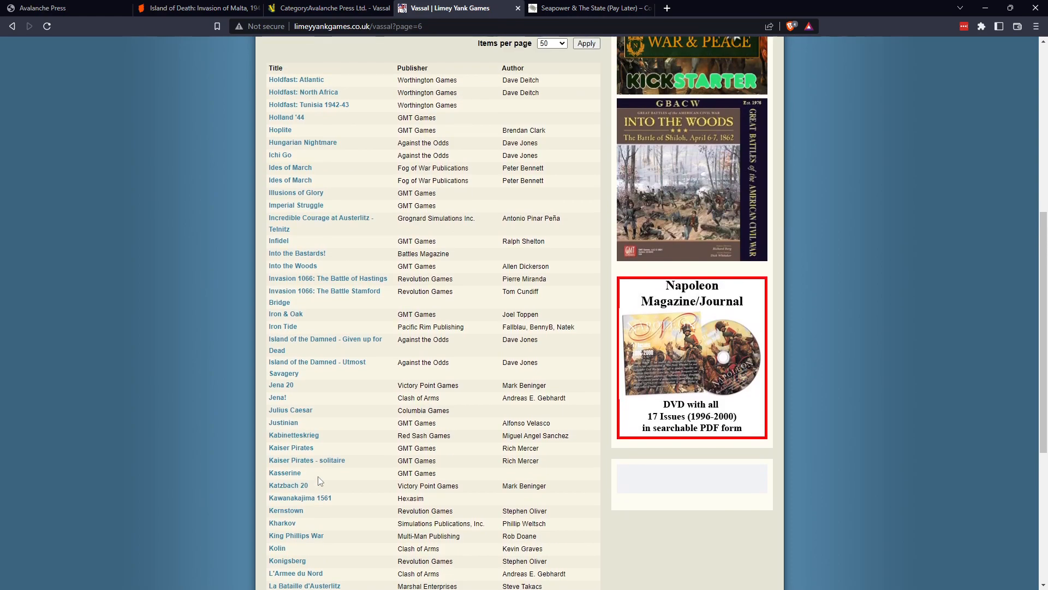
Look through the rest of page 7 of the Vassal module list for an Island of Death entry.
scroll(320, 480, down, 3)
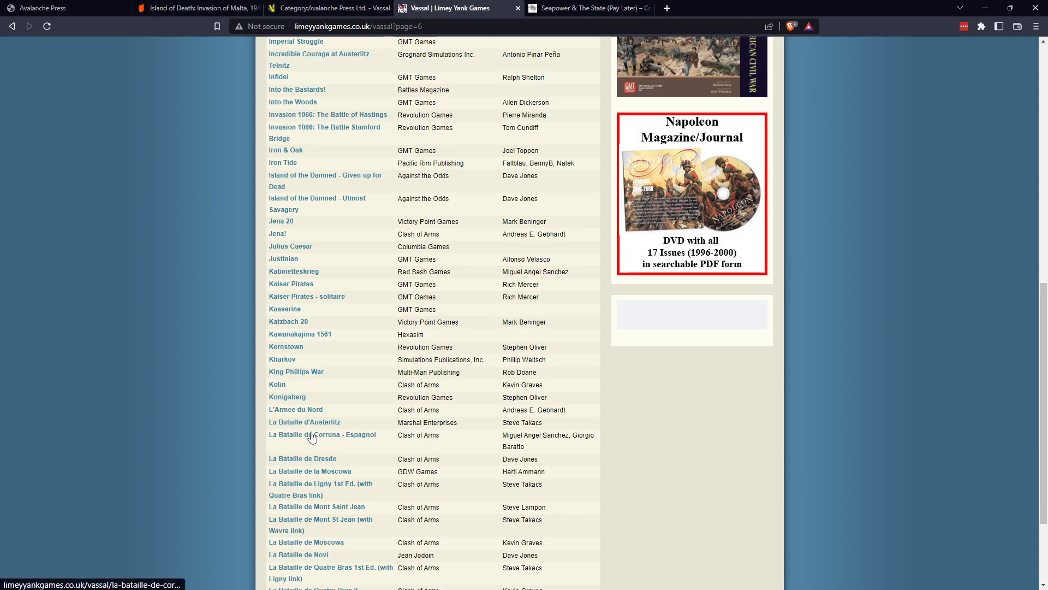
scroll(312, 436, down, 2)
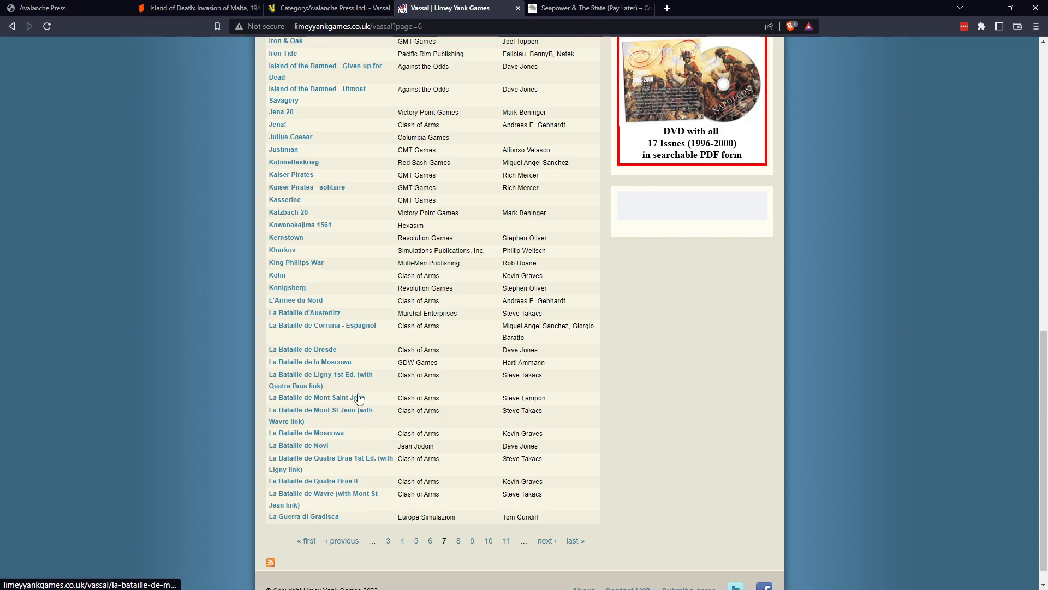
scroll(356, 398, up, 5)
scroll(359, 398, up, 3)
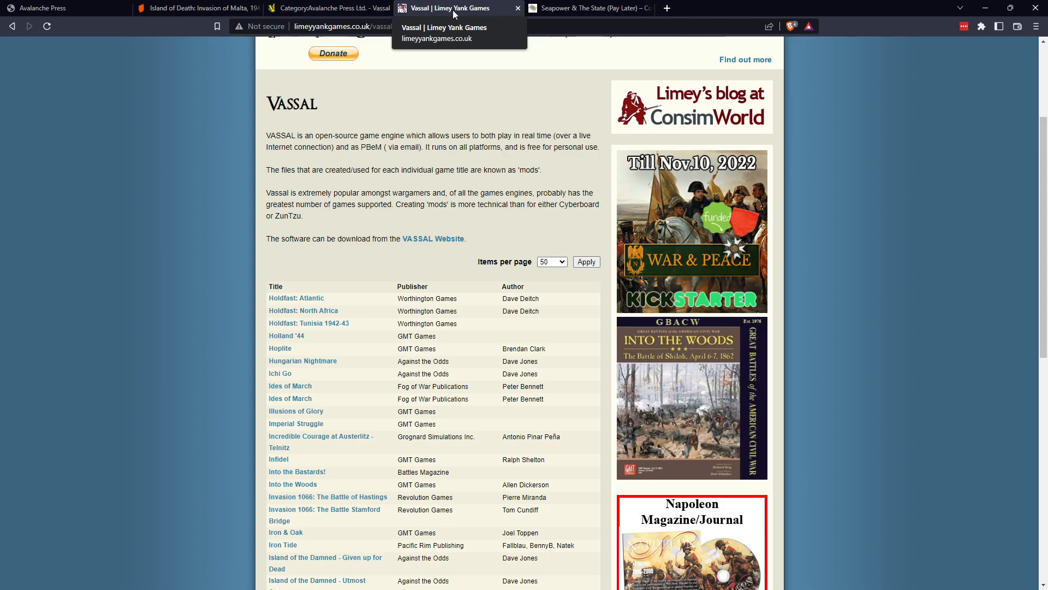
Switch to the BoardGameGeek page for Island of Death: Invasion of Malta, 1942 and look through its sale listings, videos, reviews and forums.
click(204, 12)
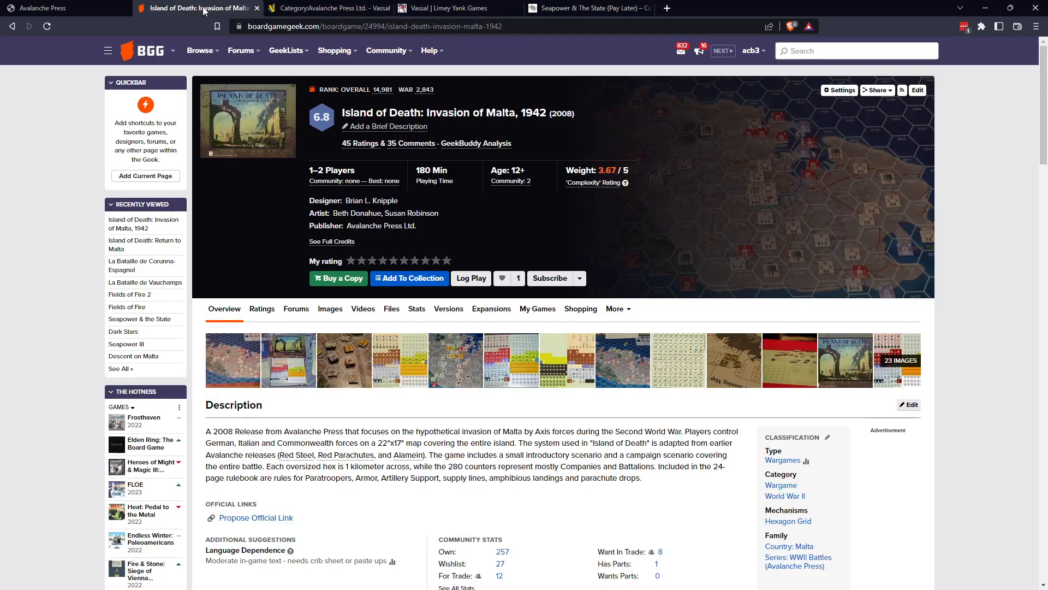
scroll(374, 353, down, 9)
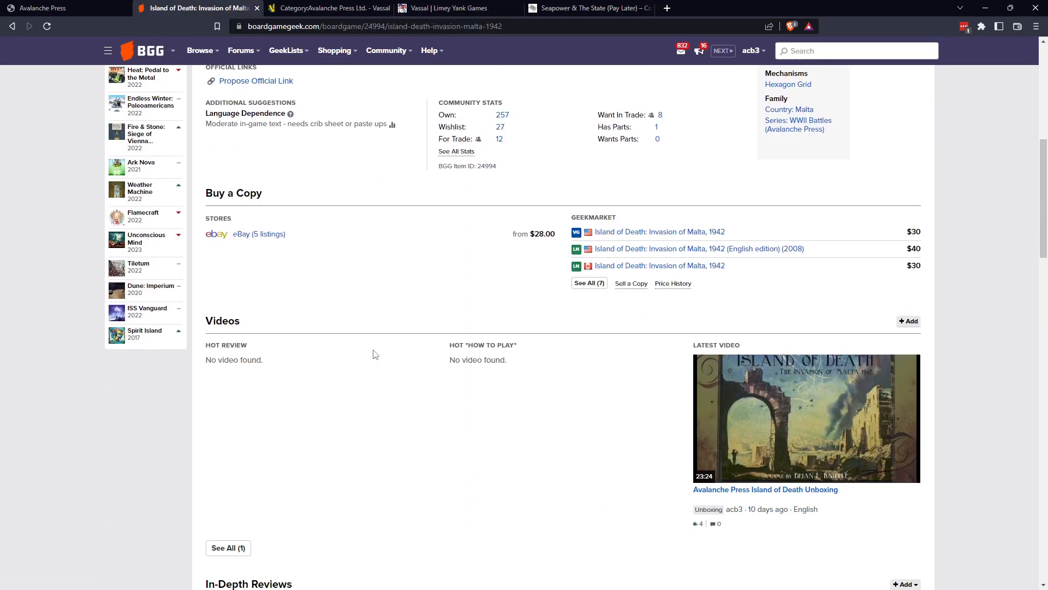
scroll(375, 355, down, 3)
scroll(374, 352, down, 3)
scroll(374, 352, up, 6)
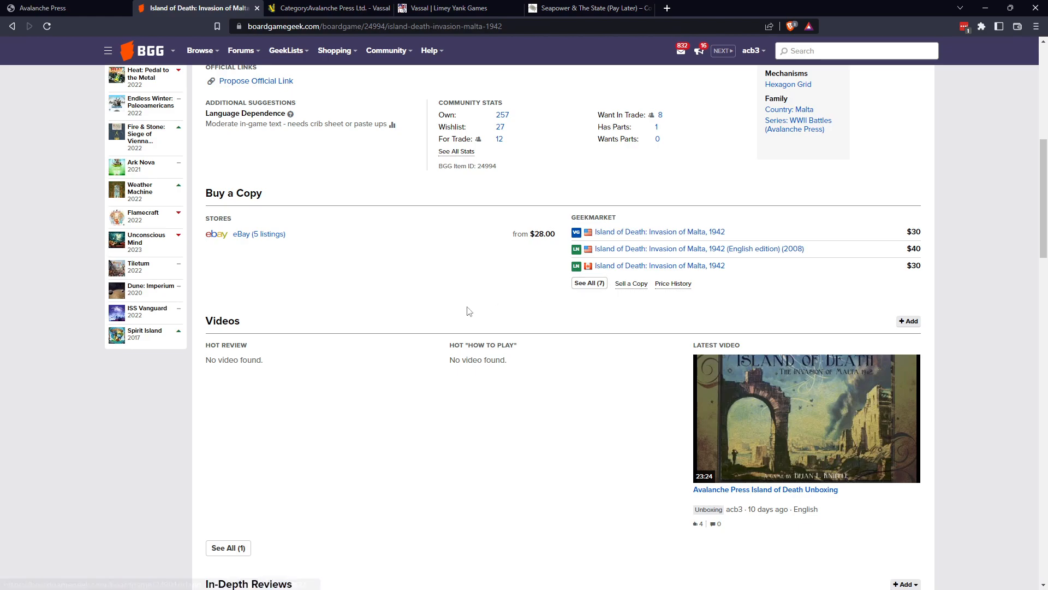
scroll(467, 313, down, 5)
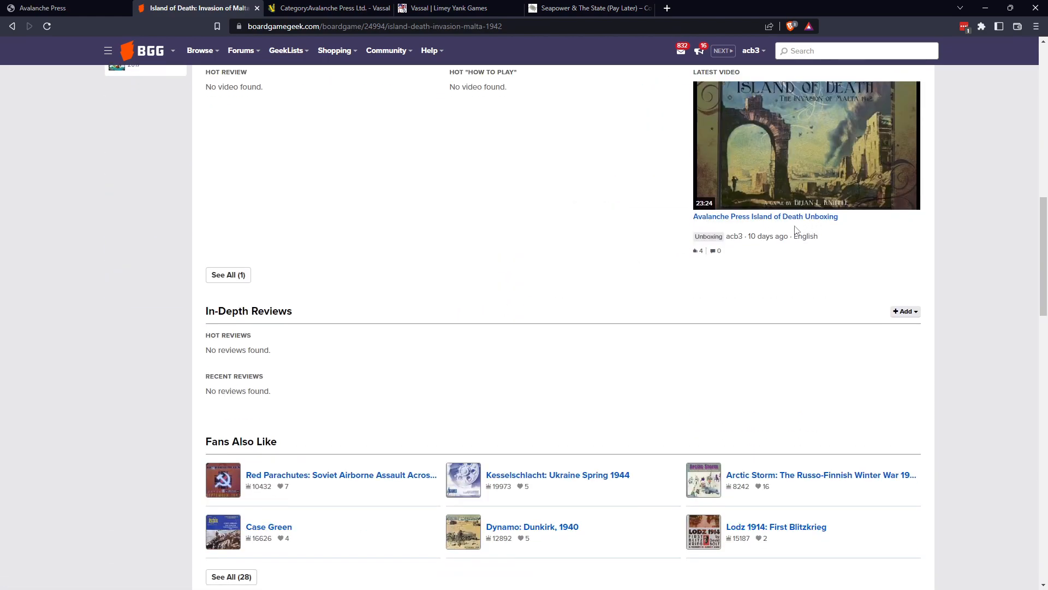
scroll(431, 309, down, 8)
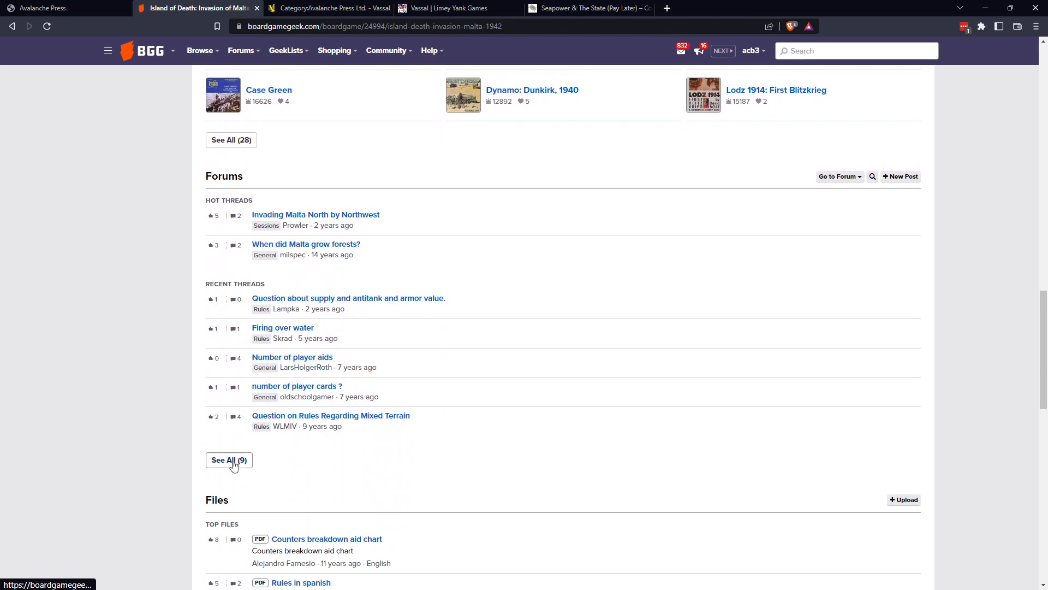
List all forum threads for the game, read "Official ZunTzu module available", and return to the game's overview.
click(229, 460)
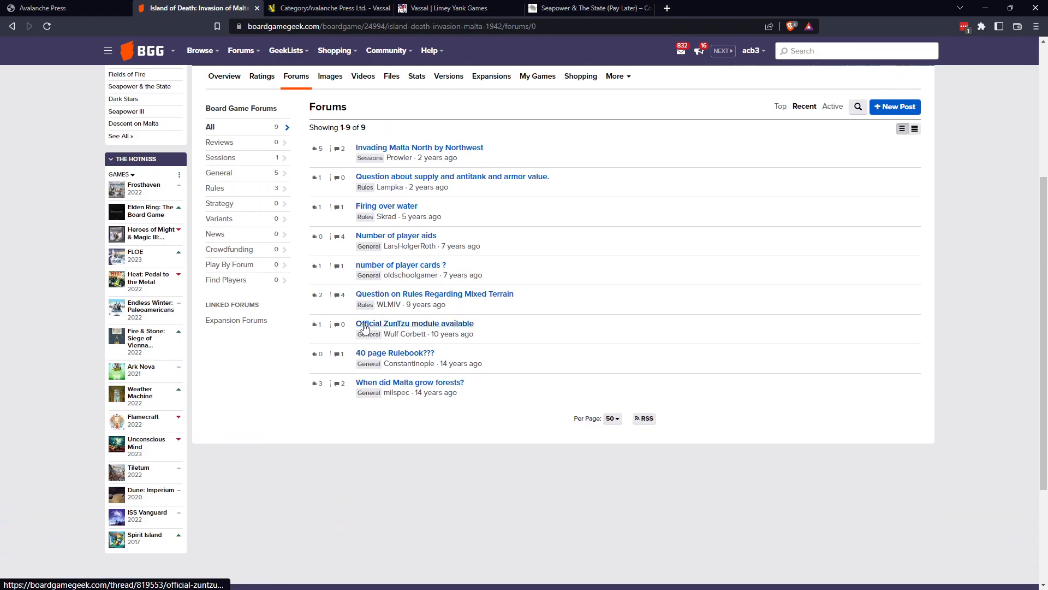
click(407, 325)
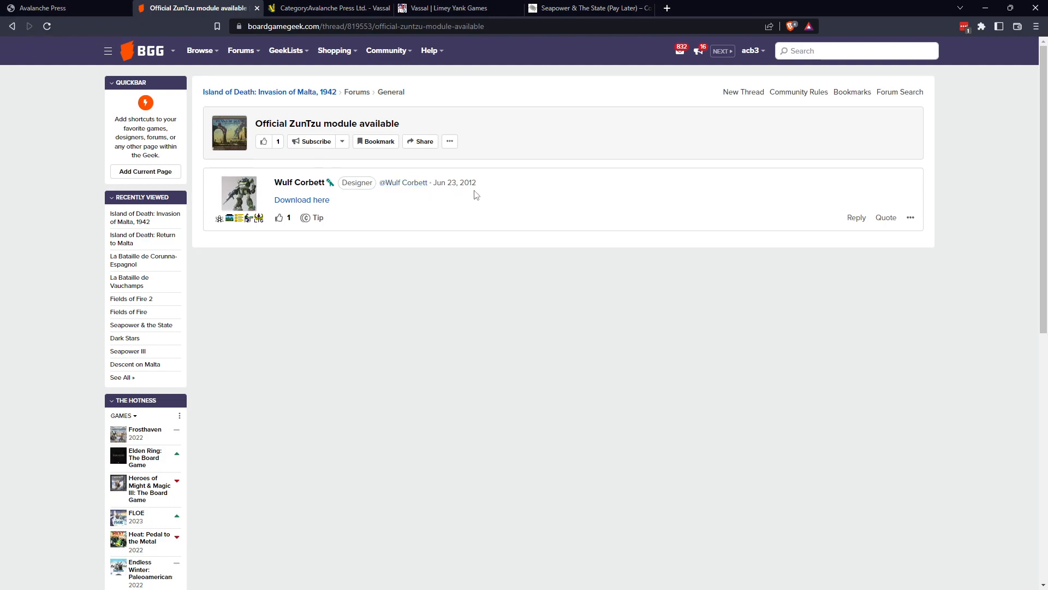
click(12, 27)
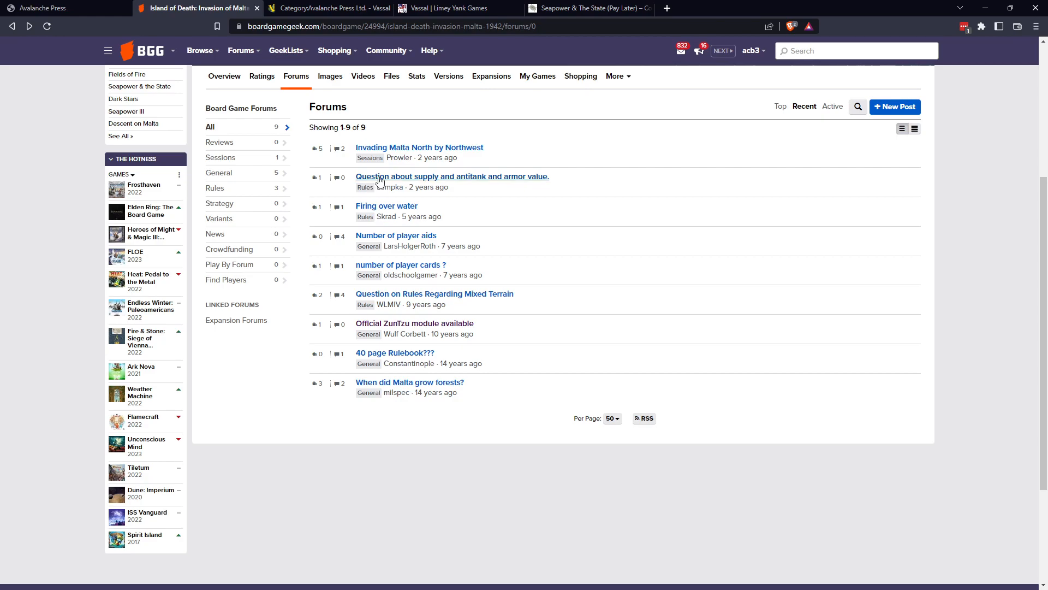
click(12, 27)
Open the "Counters breakdown aid chart" from the game's files, view its "Hoja de desdoble" PDF, and return to the file page.
scroll(407, 358, down, 7)
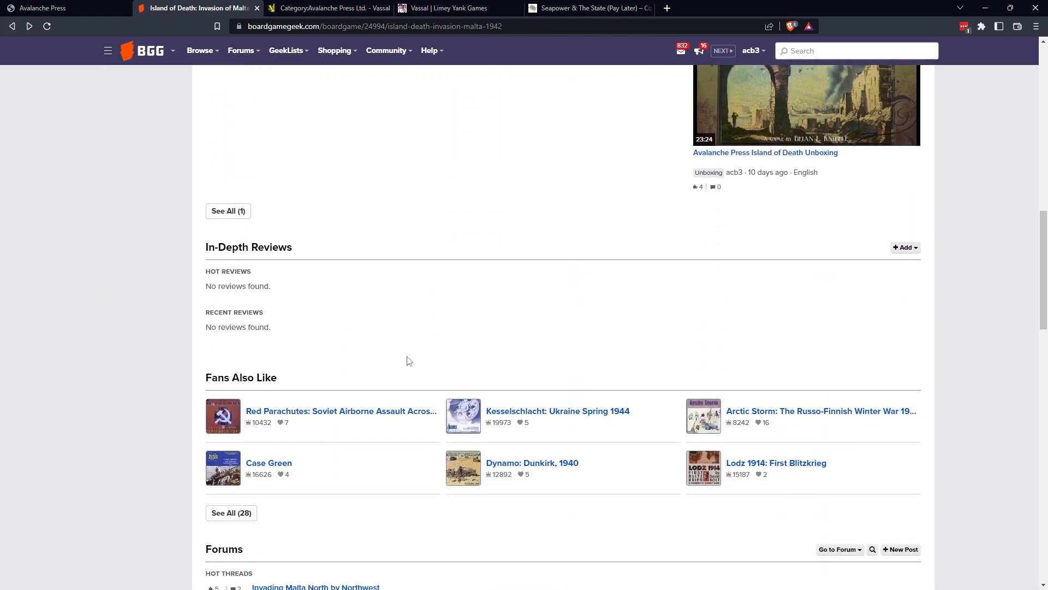
scroll(407, 358, down, 4)
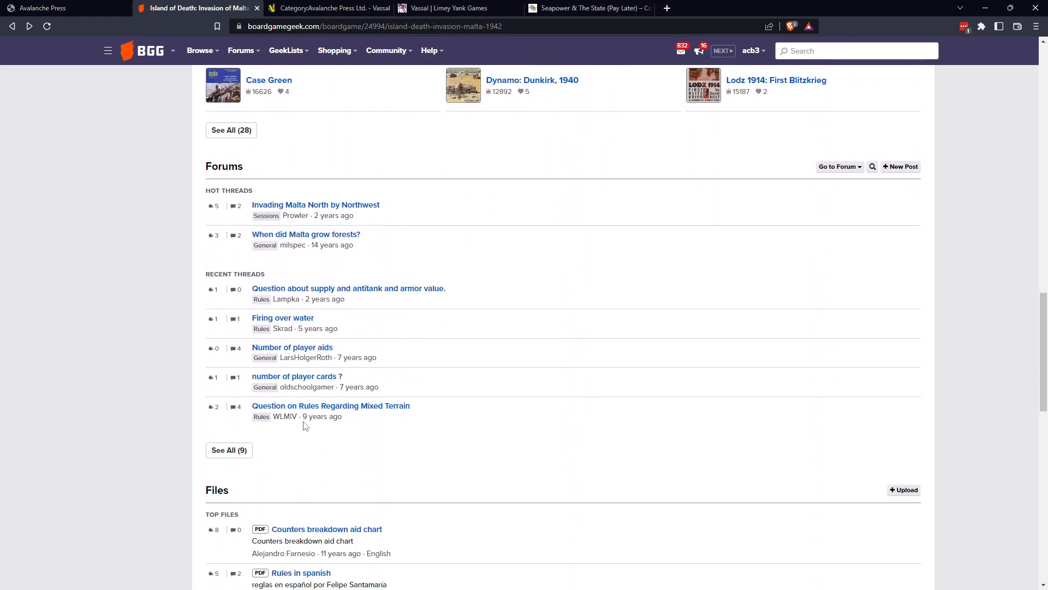
scroll(288, 435, down, 4)
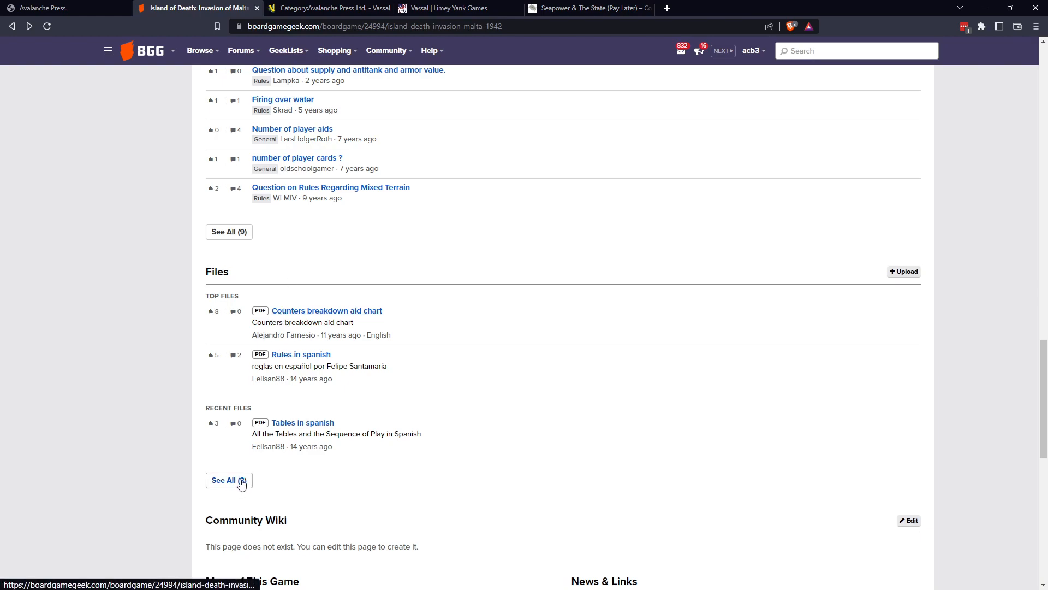
click(317, 311)
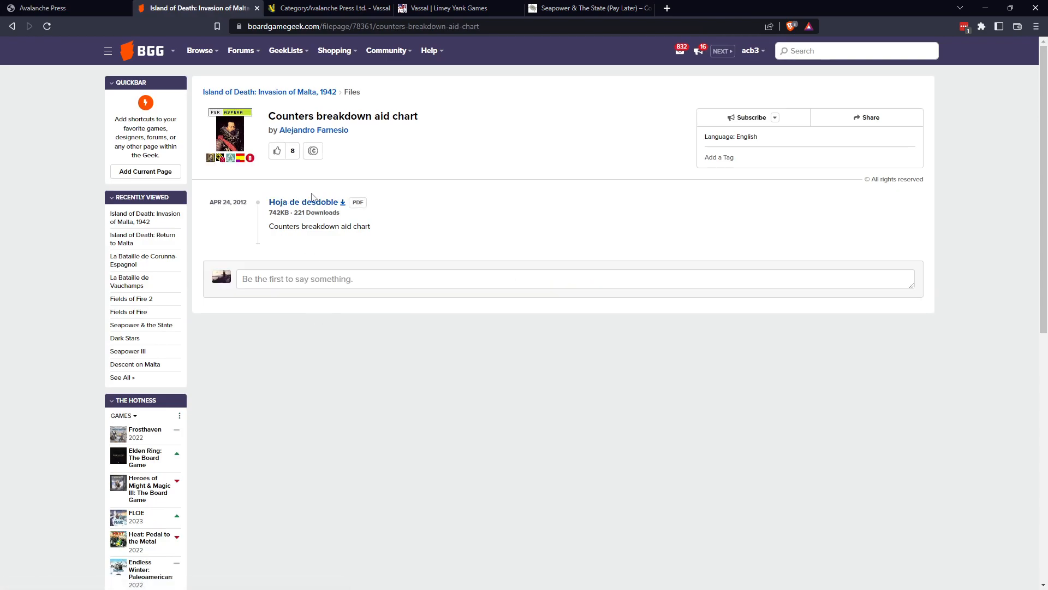
click(315, 203)
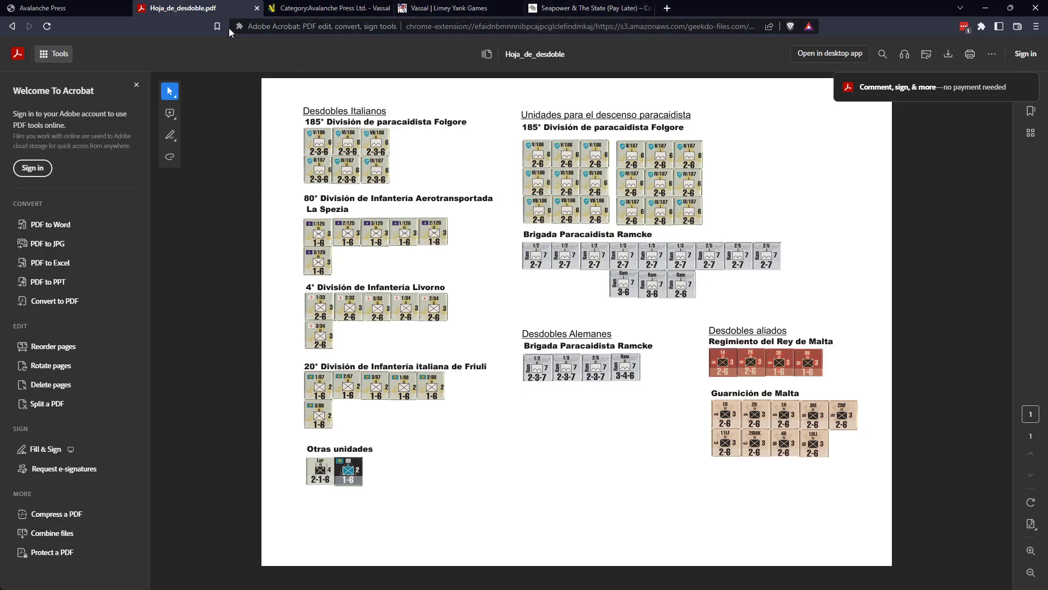
click(11, 27)
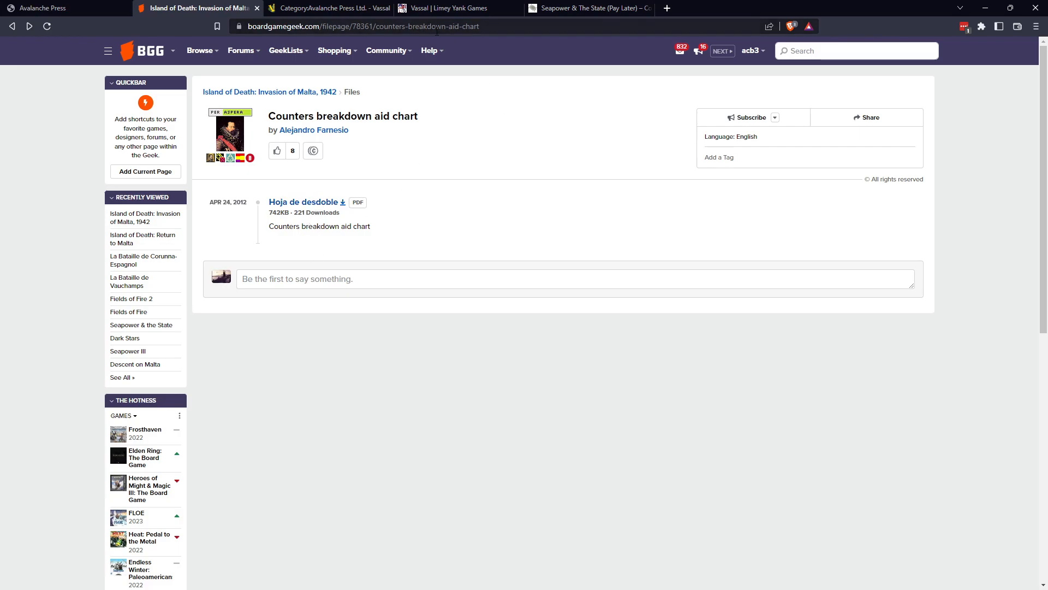
Switch to the Avalanche Press page for Island of Death and examine its description and map image, checking the options available for the image.
click(90, 8)
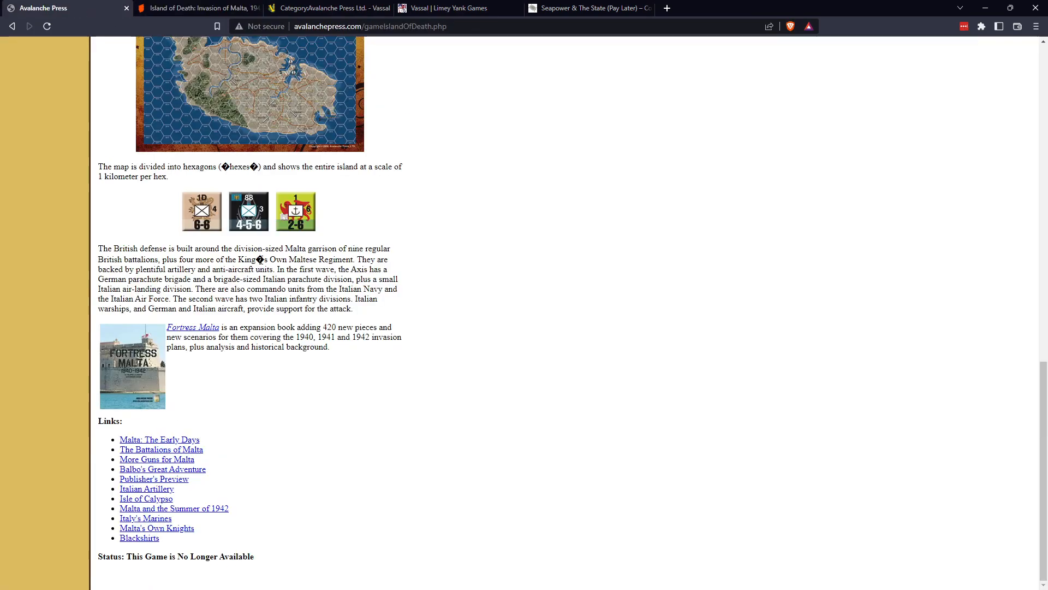
scroll(263, 262, up, 3)
scroll(262, 262, down, 3)
scroll(318, 279, up, 2)
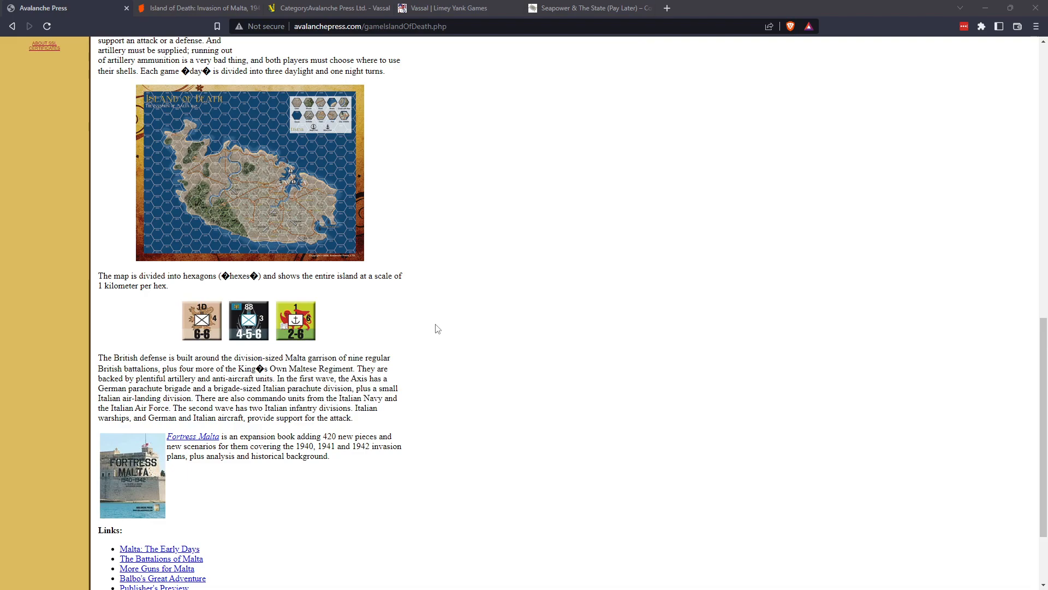
click(245, 172)
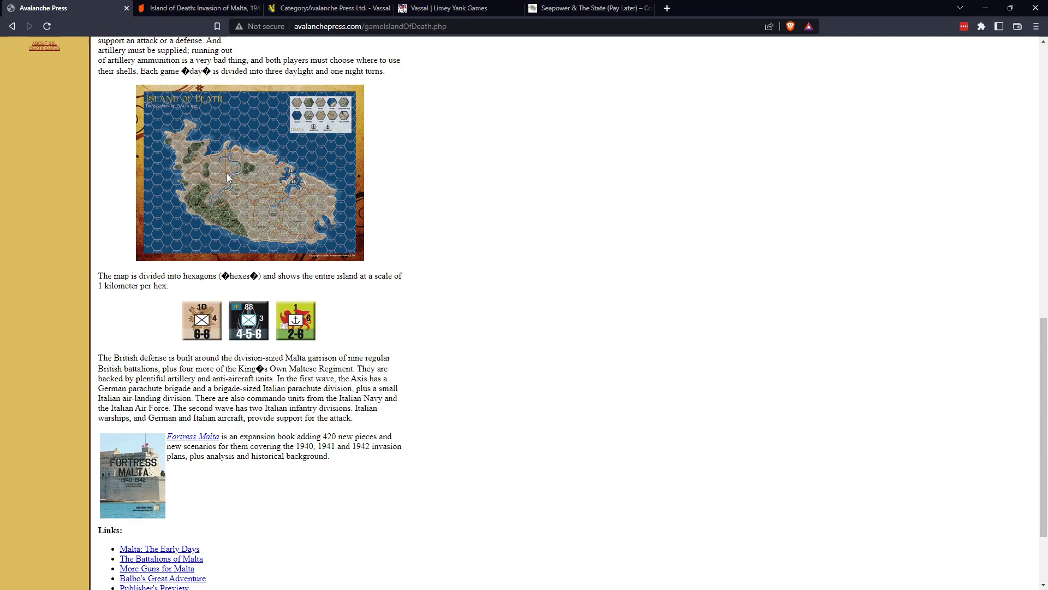
right_click(227, 177)
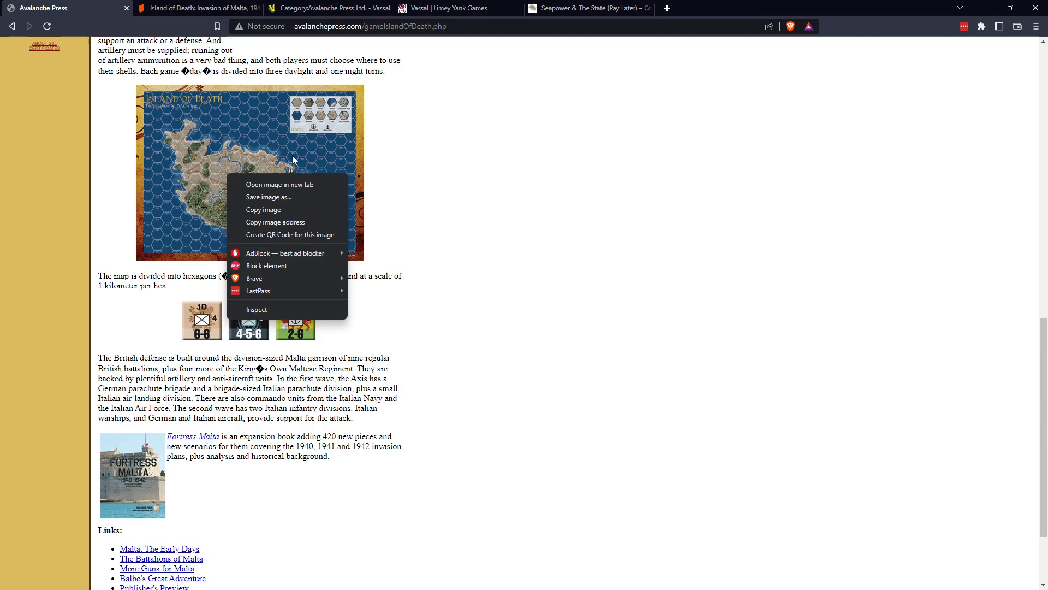
click(505, 209)
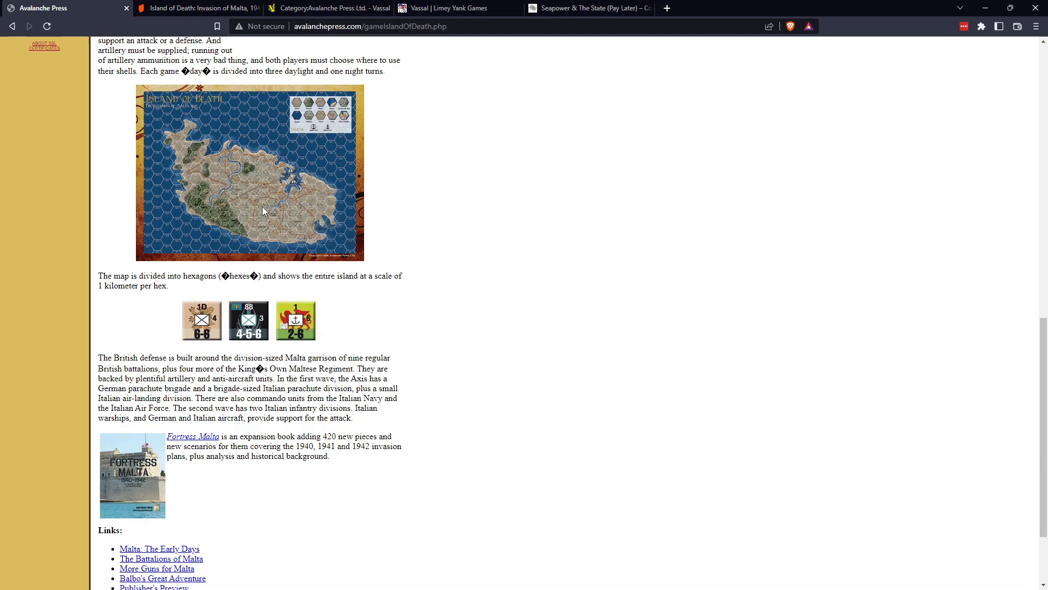
Return to the BoardGameGeek page for Island of Death and look through its full image gallery.
click(206, 9)
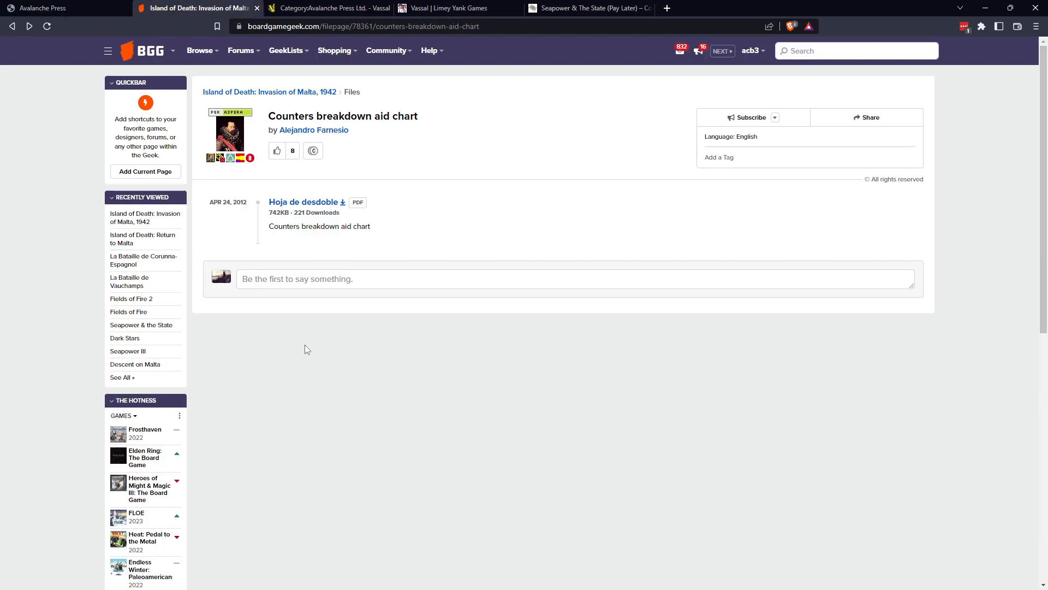
click(285, 92)
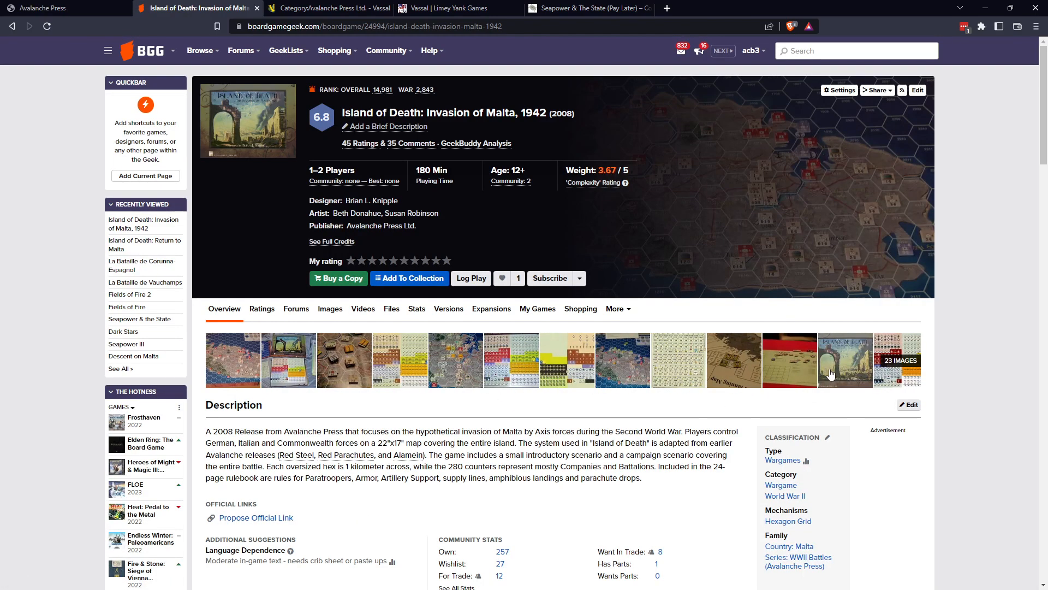
click(900, 361)
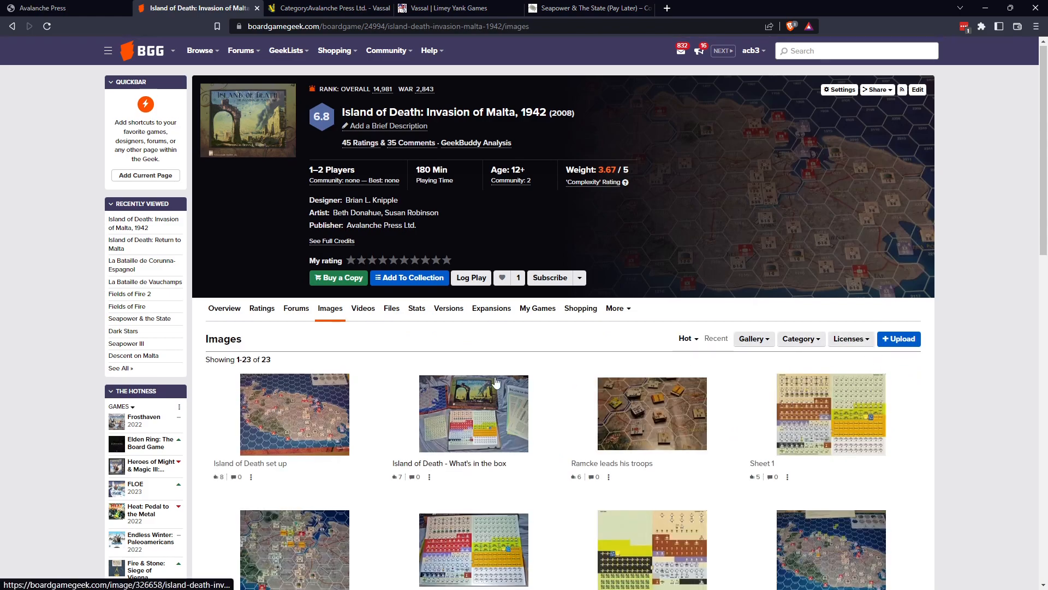
scroll(496, 382, down, 5)
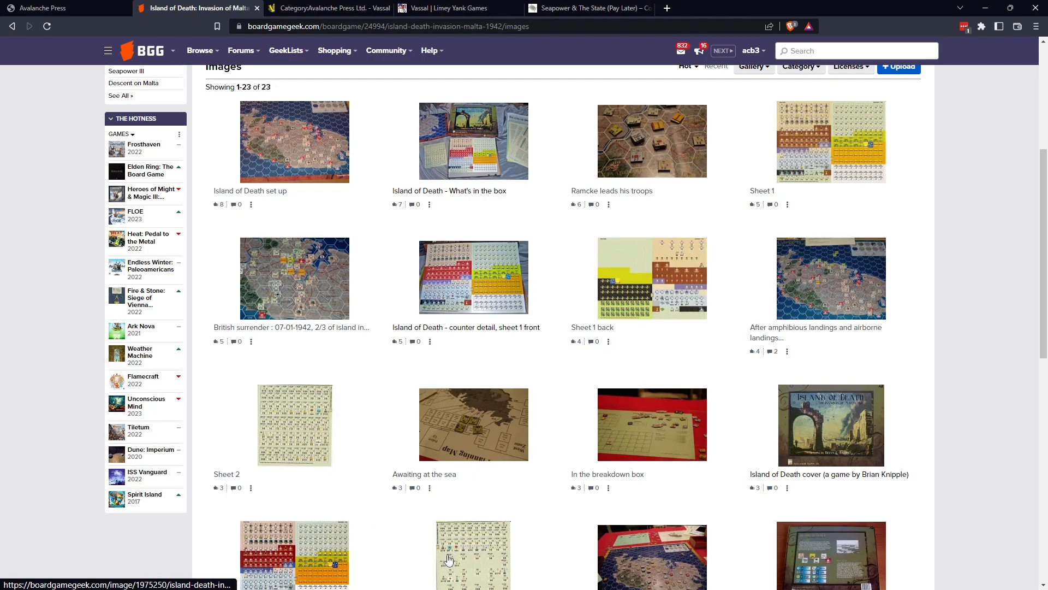
scroll(415, 487, down, 2)
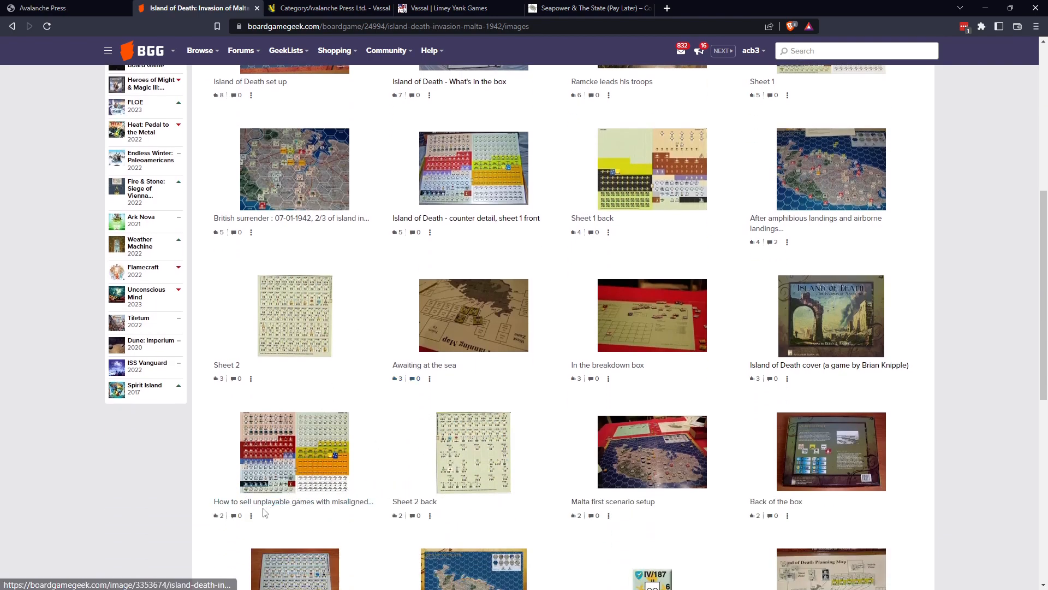
scroll(527, 517, down, 3)
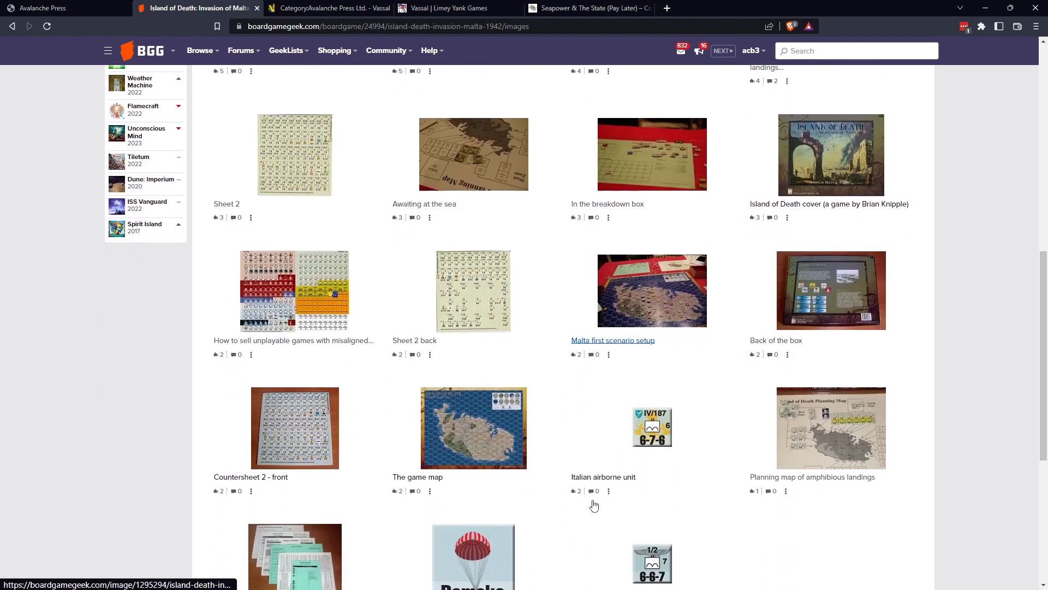
View "The game map" image enlarged, zoom in on it, and return to the image gallery.
click(466, 436)
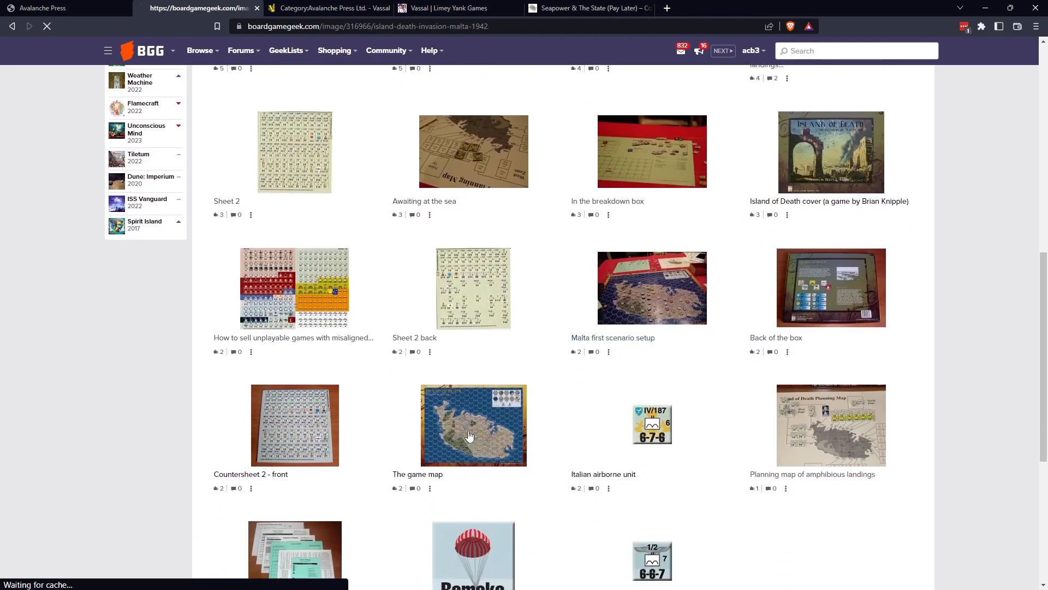
click(524, 312)
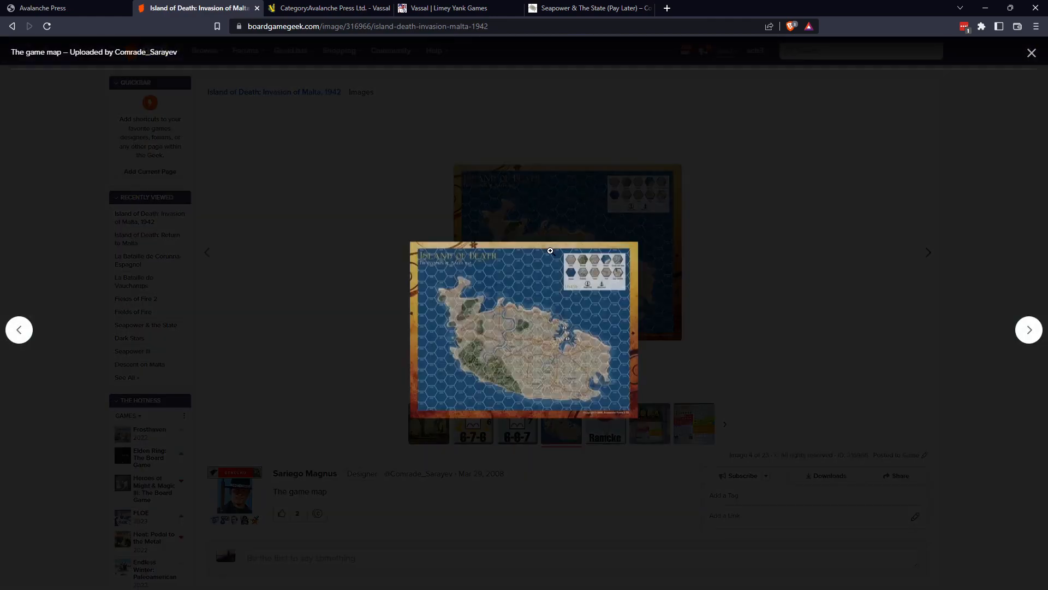
click(524, 312)
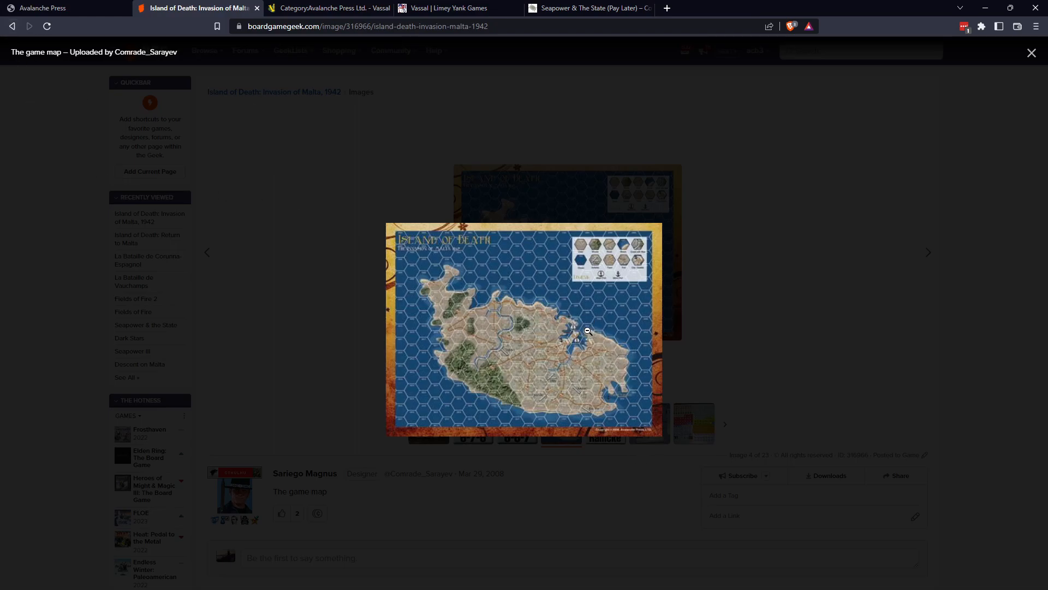
click(12, 27)
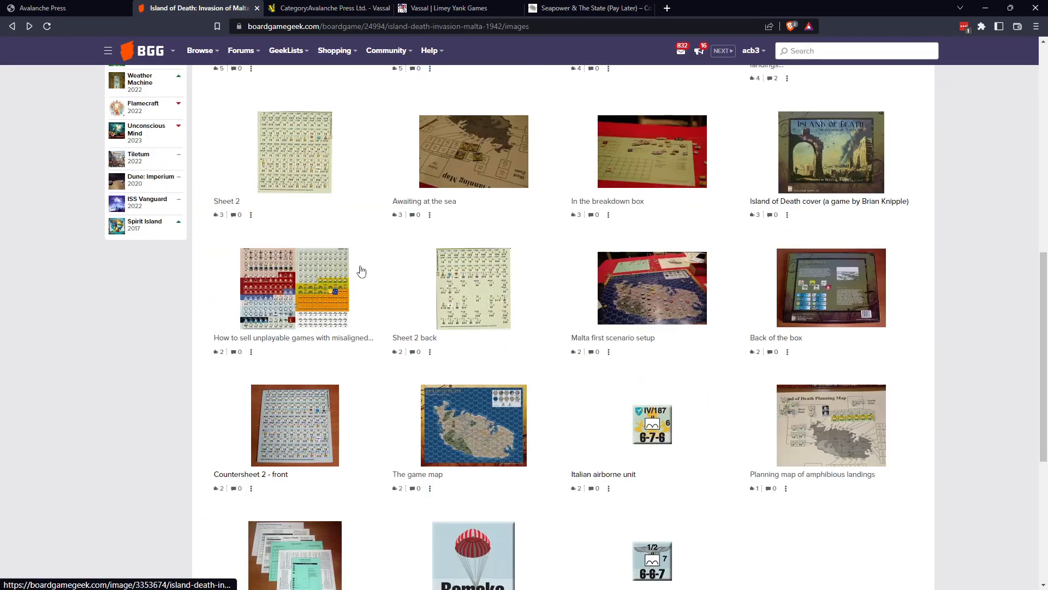
Open the "Sheet 1" countersheet image from the gallery and view it enlarged.
scroll(360, 271, up, 5)
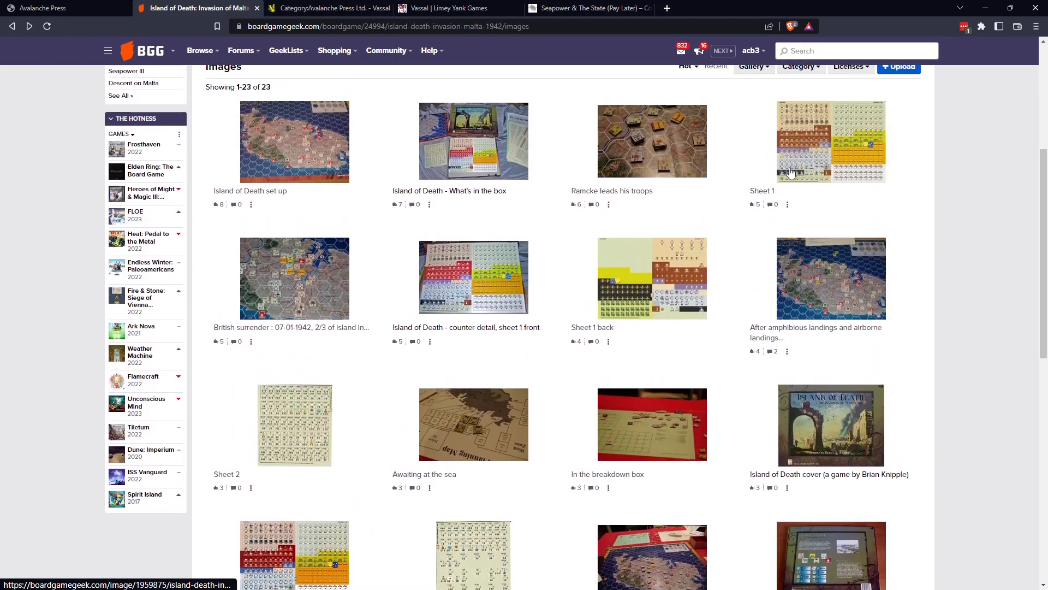
click(835, 147)
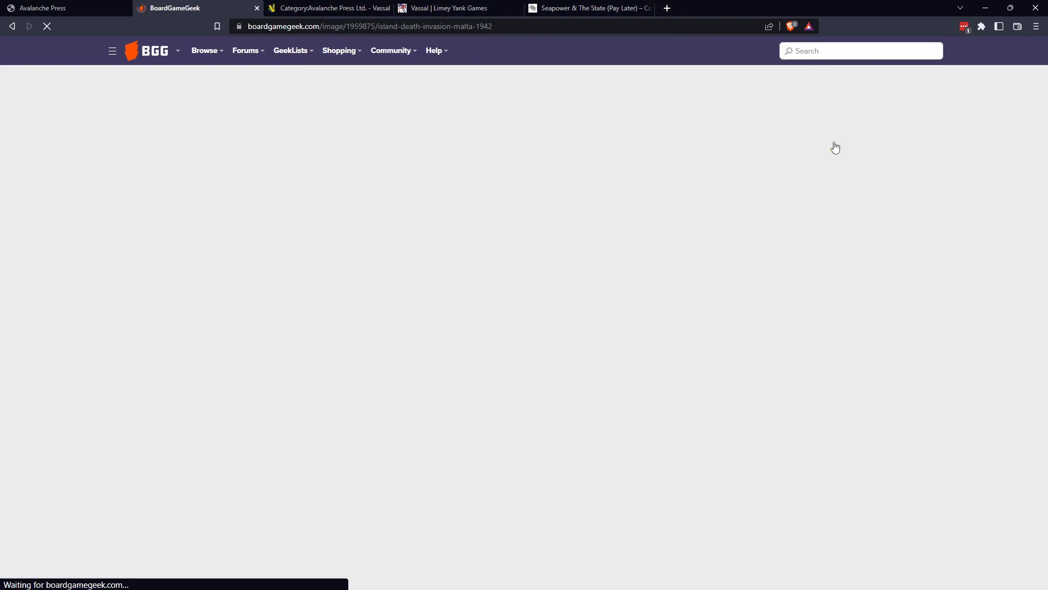
click(545, 252)
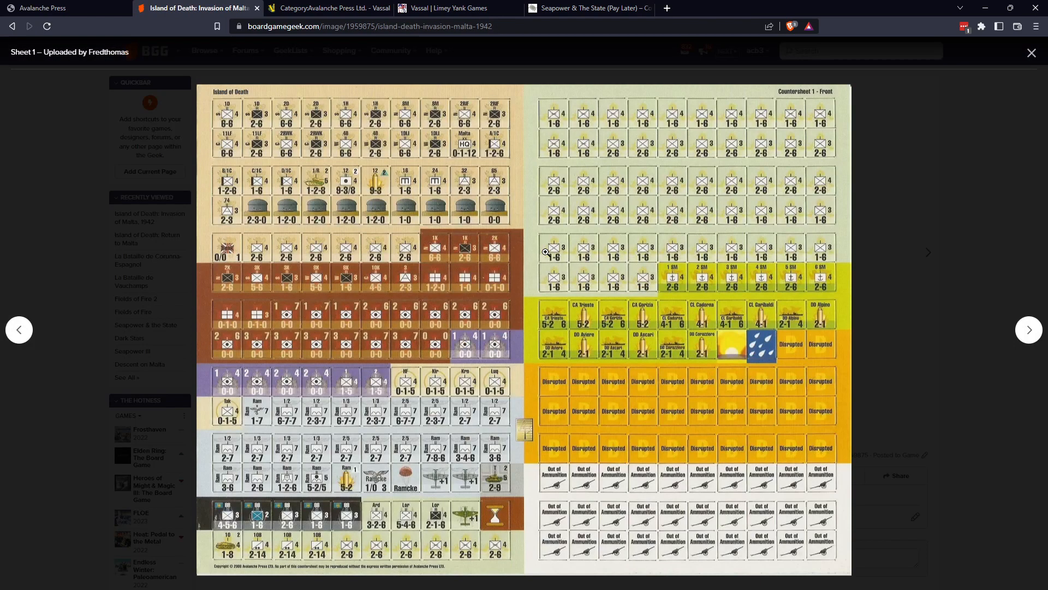
Examine the enlarged "Sheet 1" countersheet at full size from top to bottom and close the enlarged view.
click(514, 261)
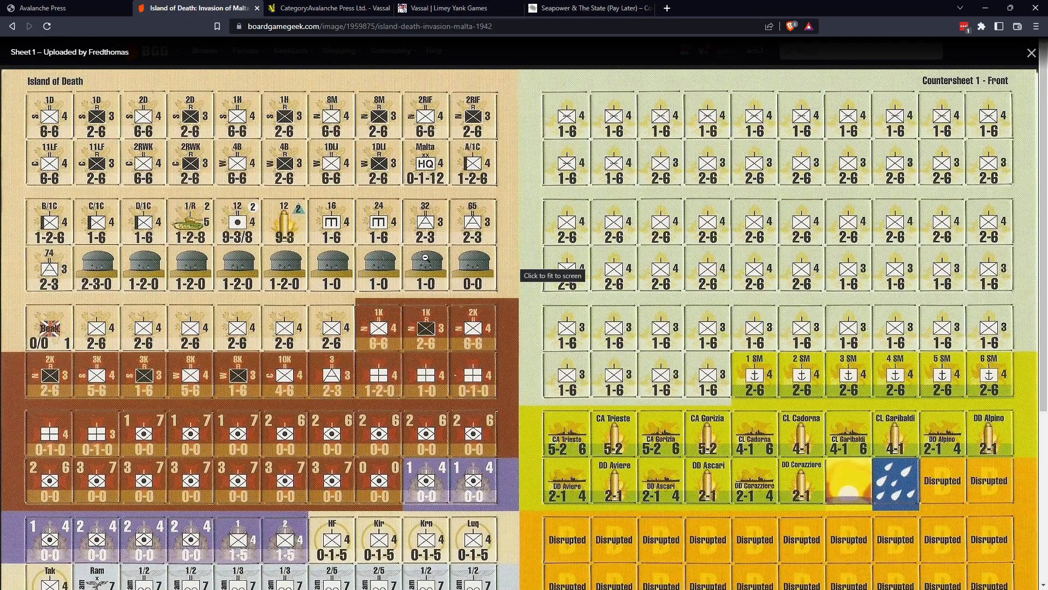
scroll(425, 258, down, 7)
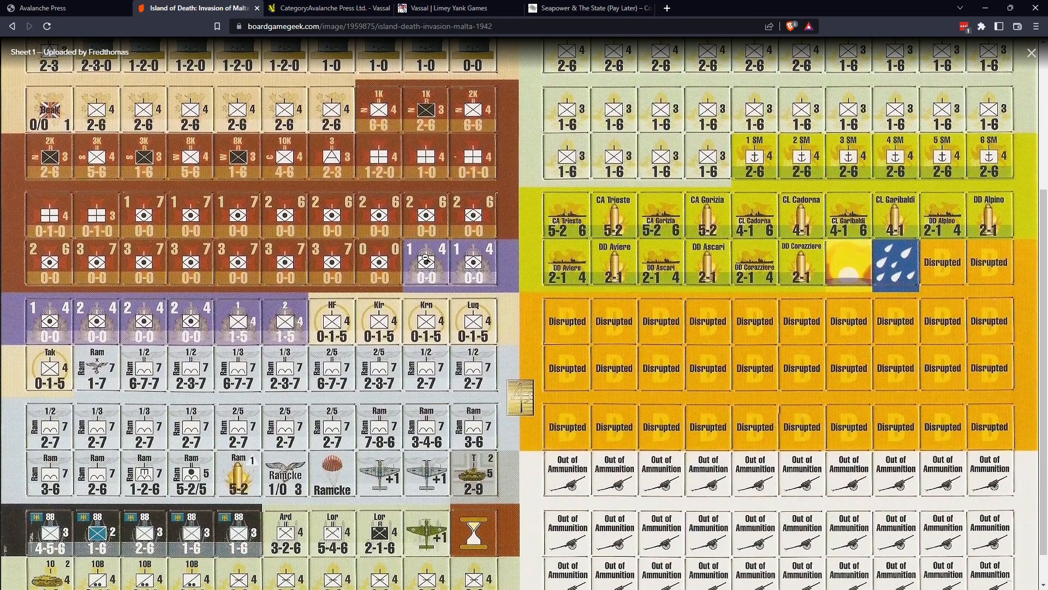
scroll(426, 257, up, 5)
scroll(425, 257, up, 2)
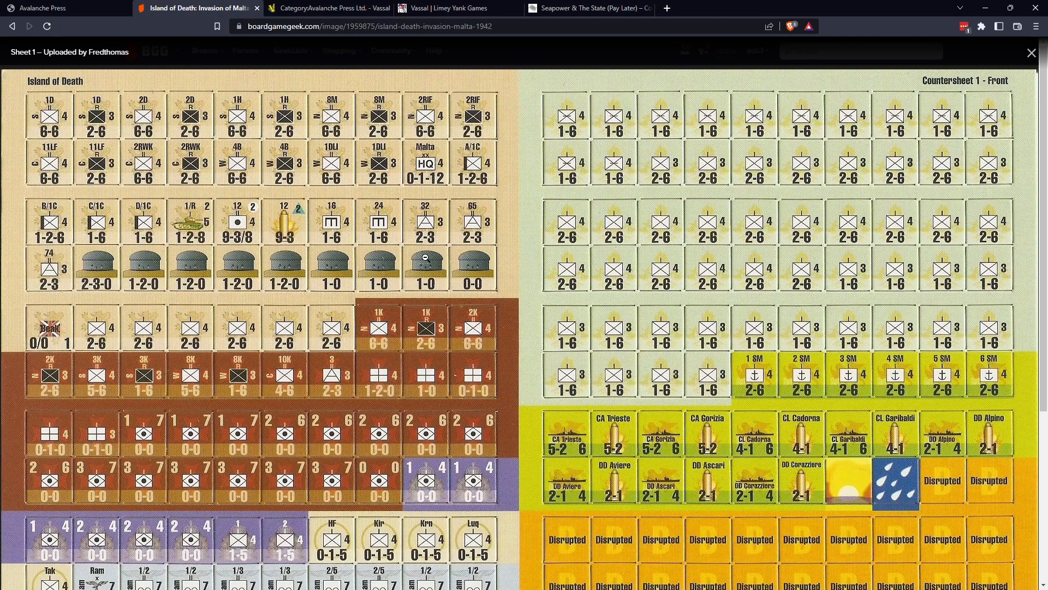
scroll(440, 270, down, 3)
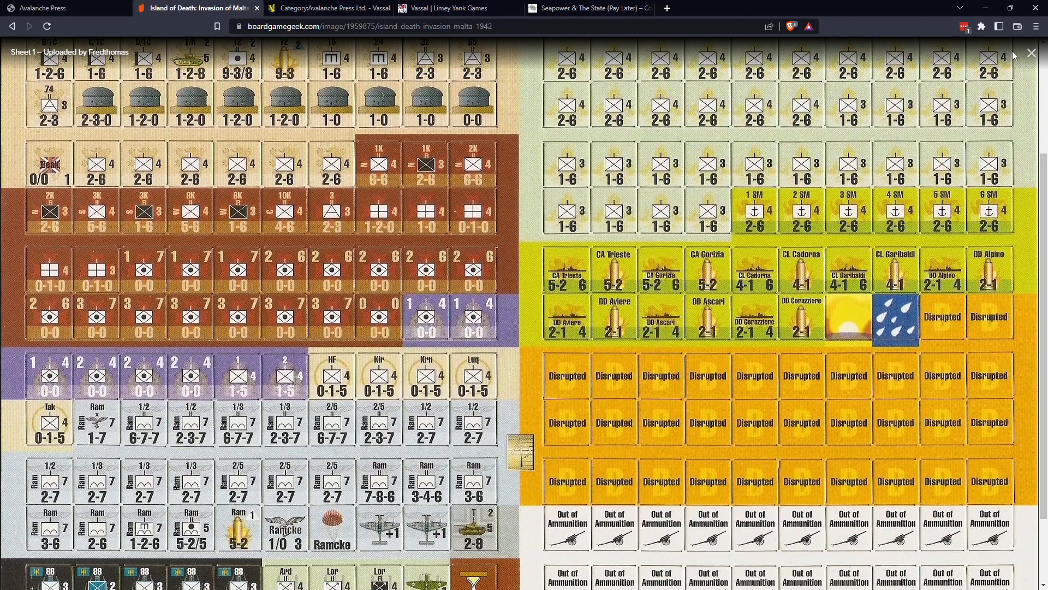
click(1031, 53)
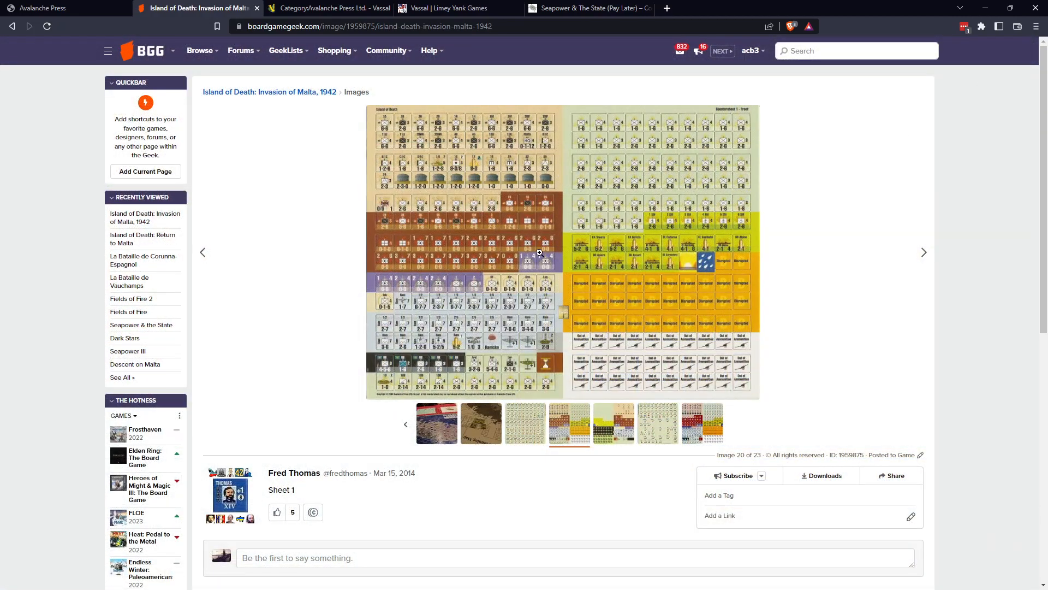
Return to the game's full image gallery and view the front countersheet image captioned as having misaligned counter sheets at full size.
click(279, 92)
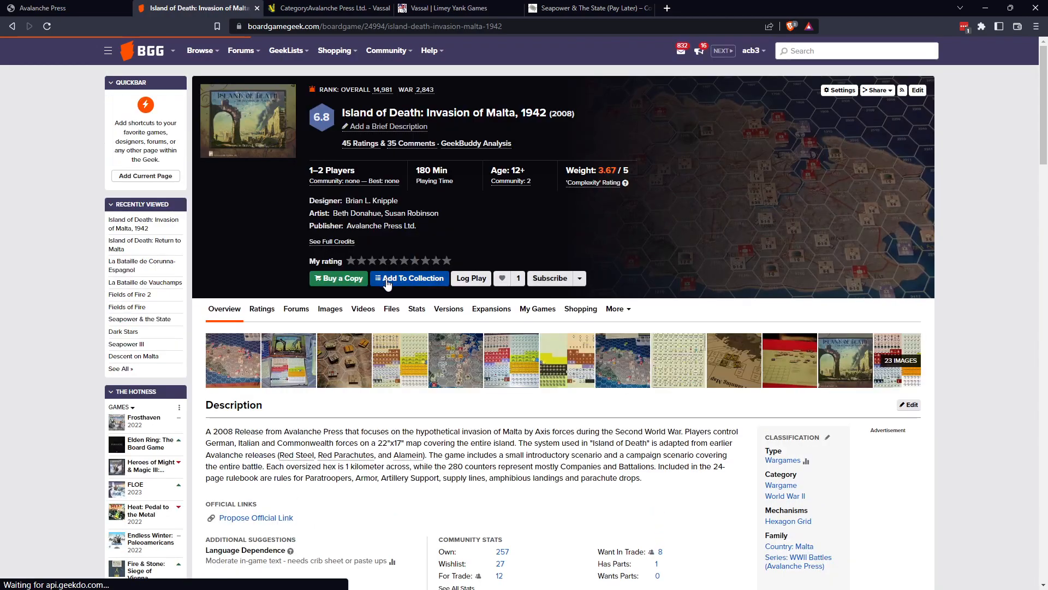
click(900, 361)
scroll(638, 386, down, 4)
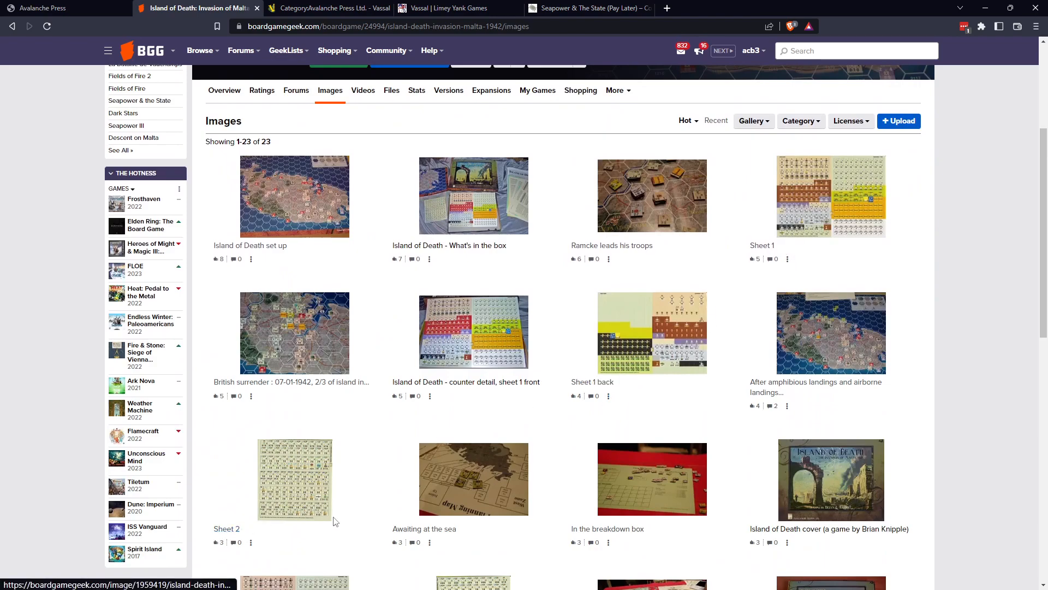
scroll(355, 510, down, 3)
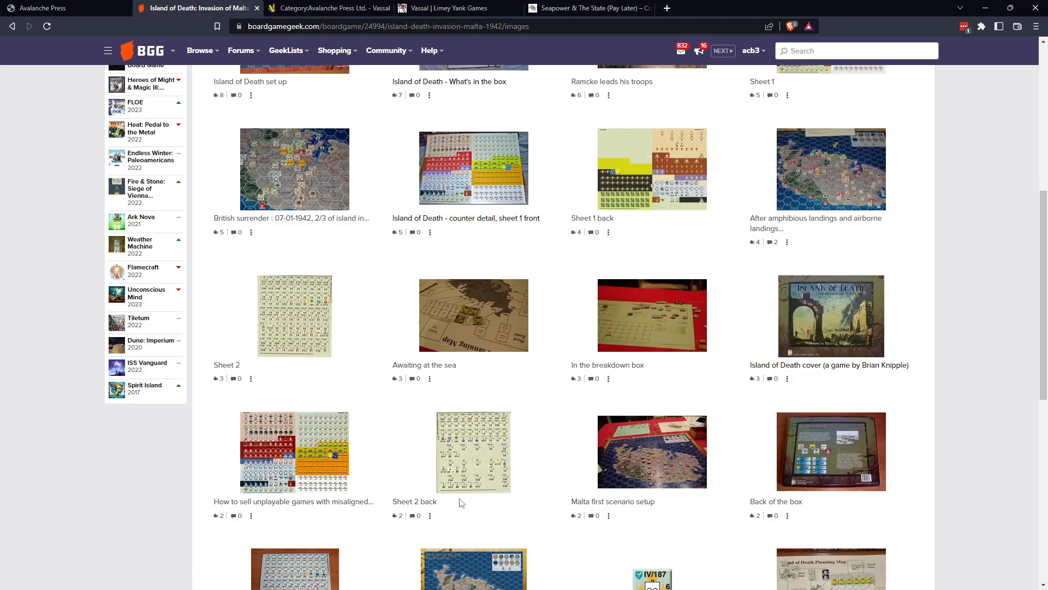
click(289, 461)
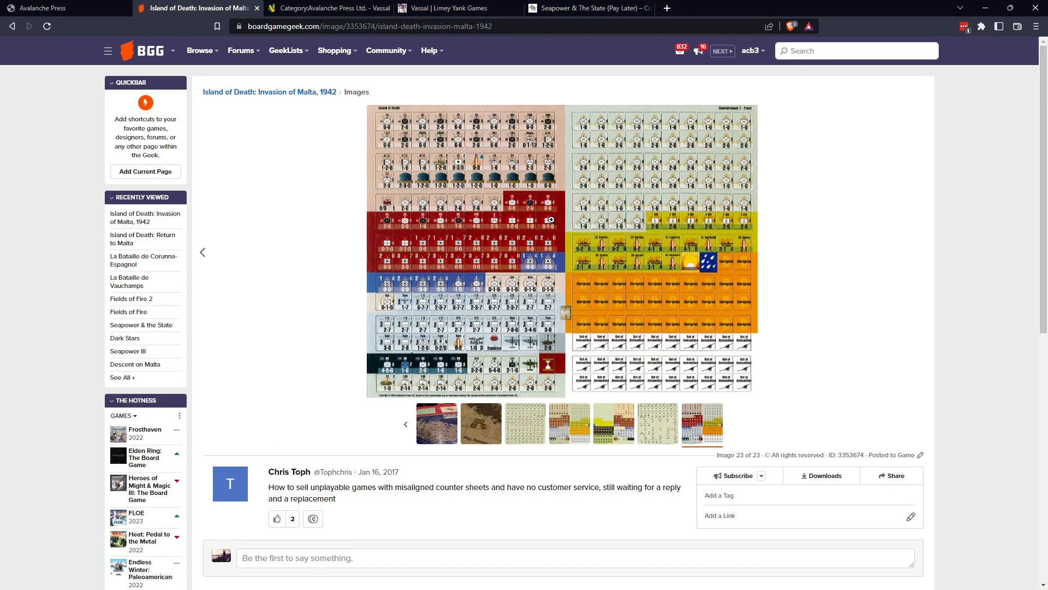
click(554, 224)
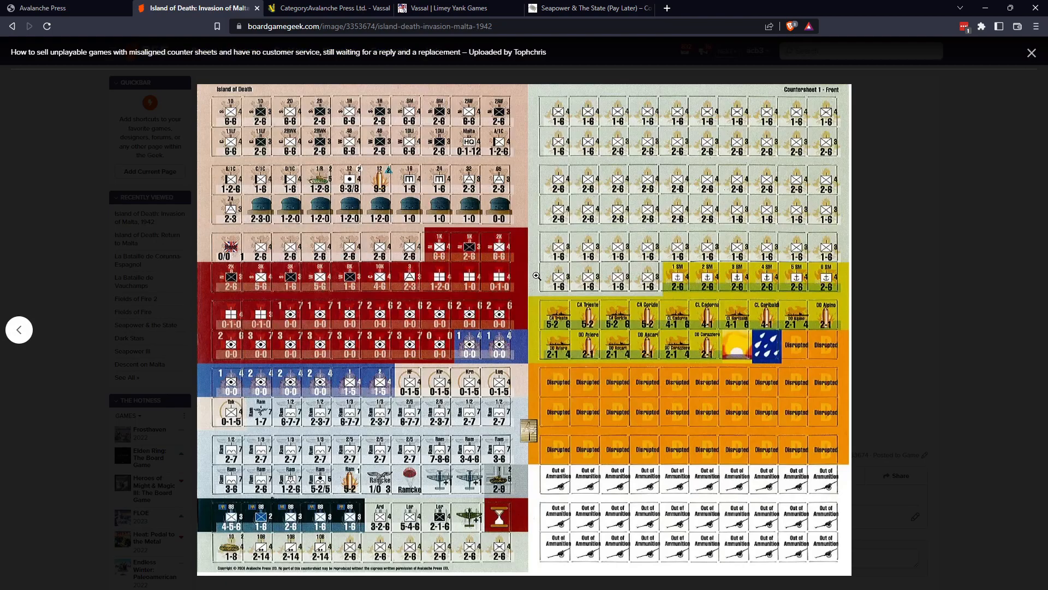
click(500, 322)
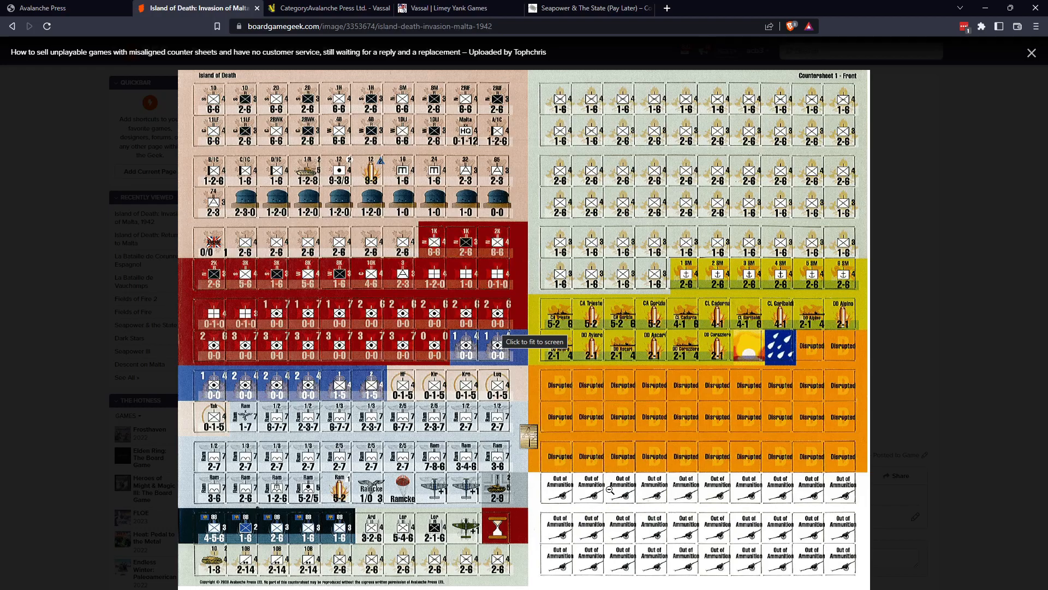
click(1031, 52)
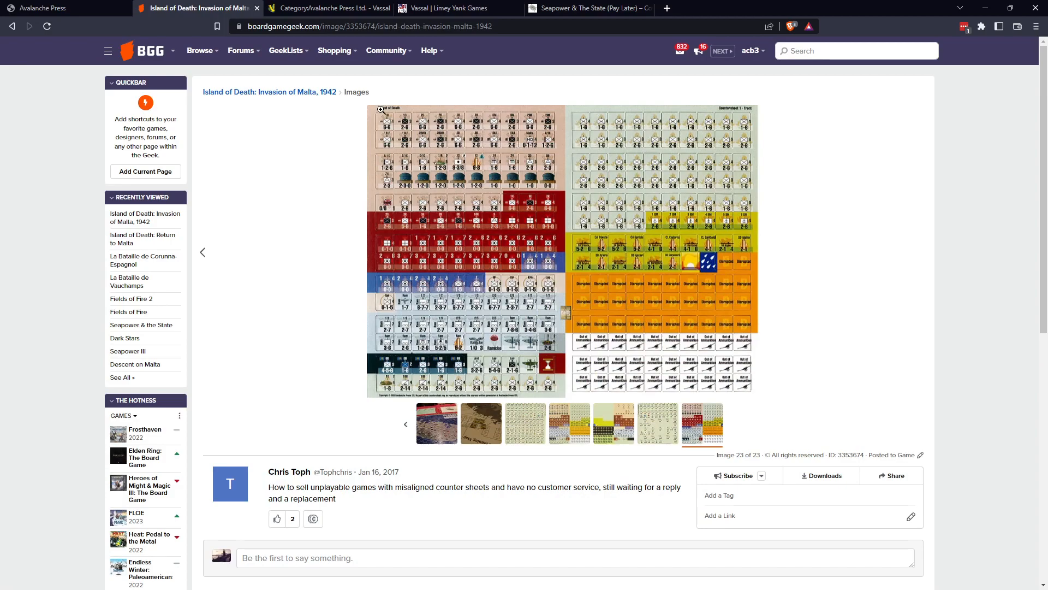
Return to the image gallery, view the "Sheet 2" countersheet image at full size, and close the enlarged view.
click(356, 92)
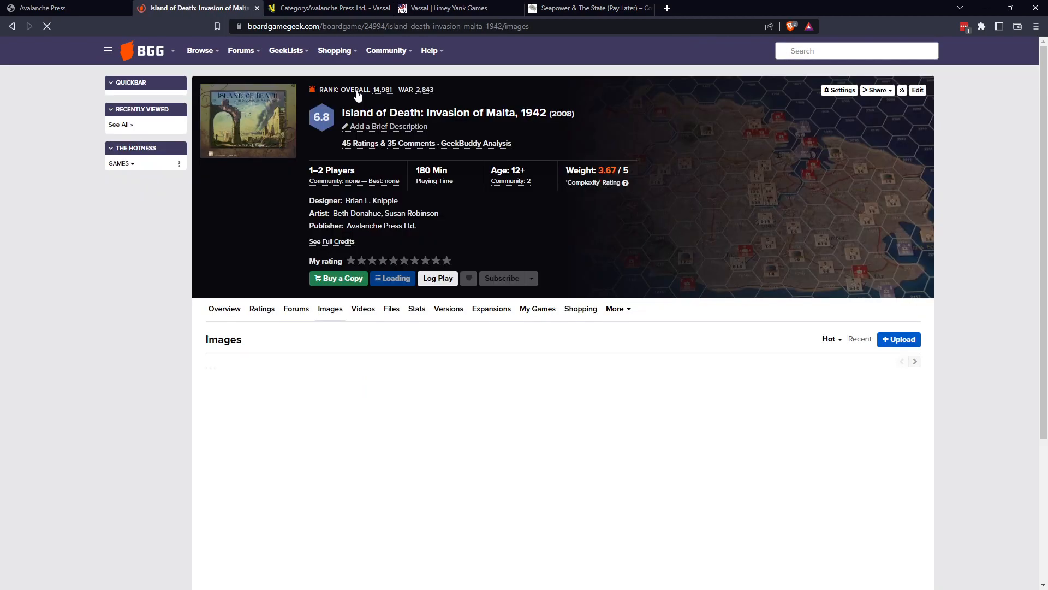
scroll(448, 349, down, 9)
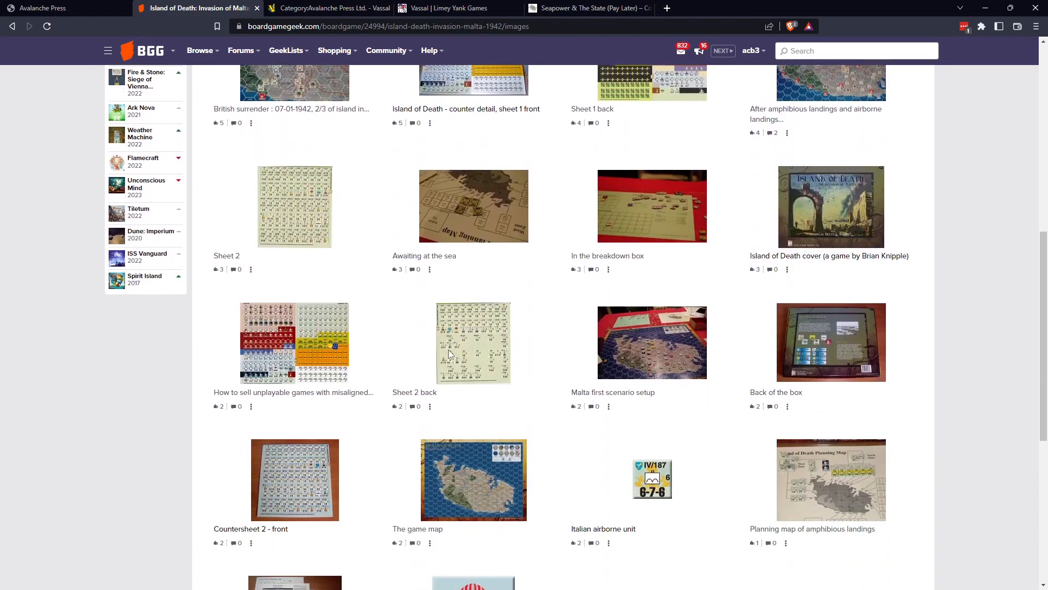
click(292, 216)
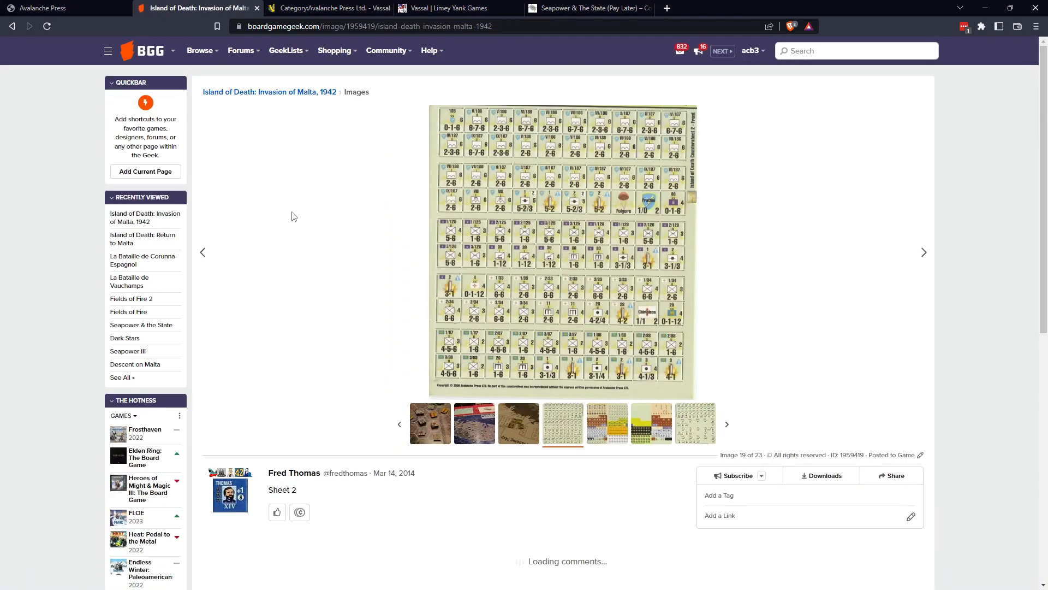
click(509, 231)
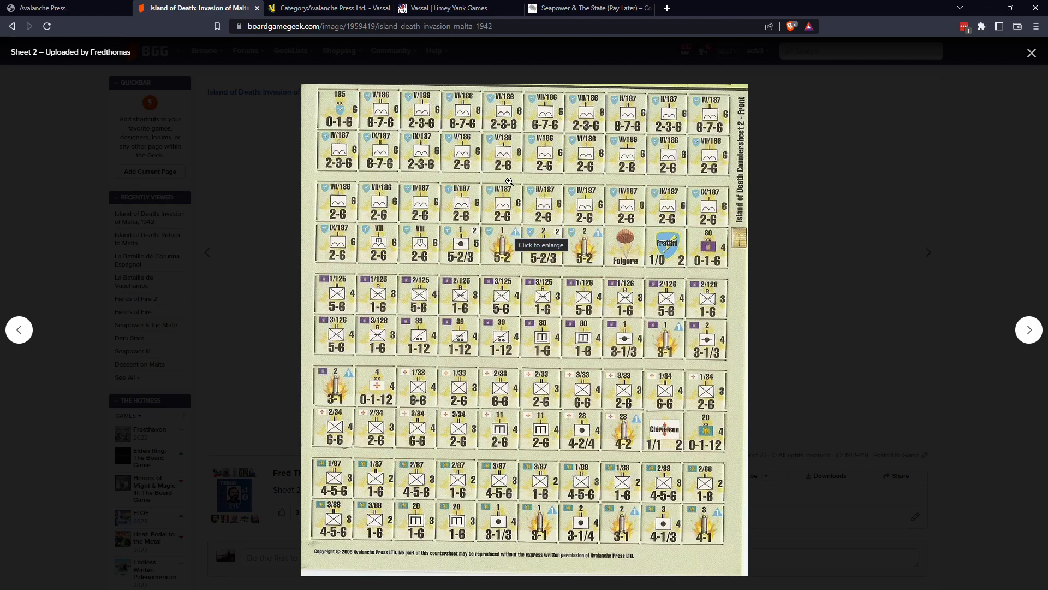
click(500, 189)
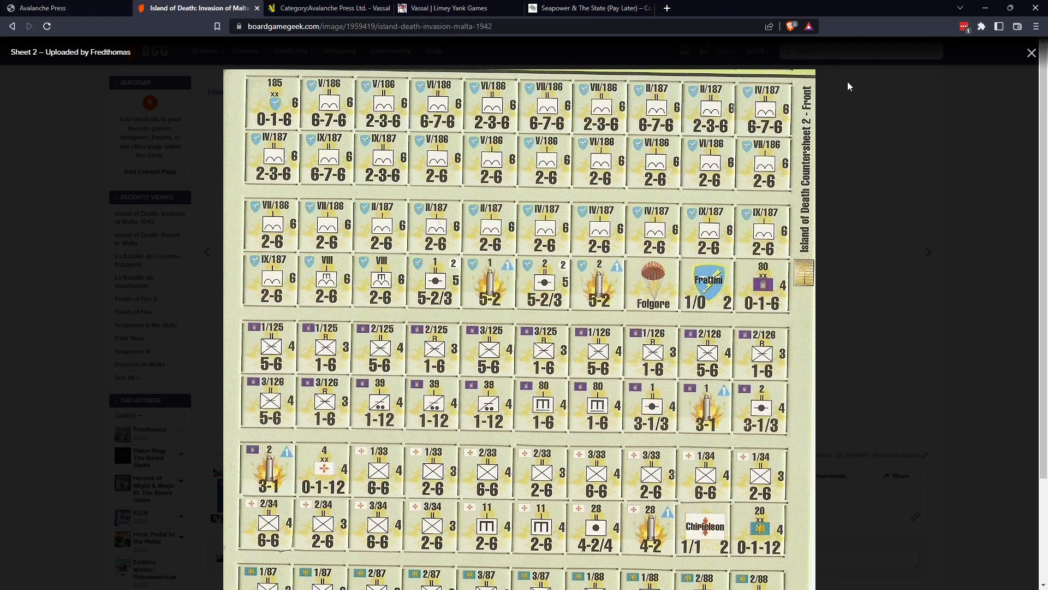
click(1031, 52)
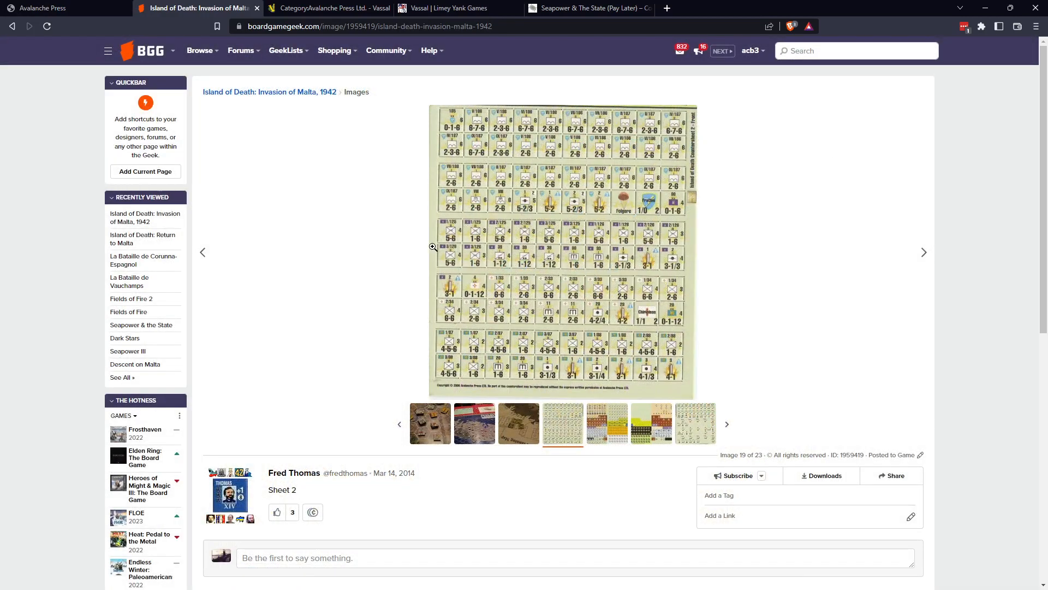
scroll(433, 246, down, 3)
scroll(433, 246, up, 3)
Switch to the Seapower & The State product page and look over its cover and sample image thumbnails.
click(611, 11)
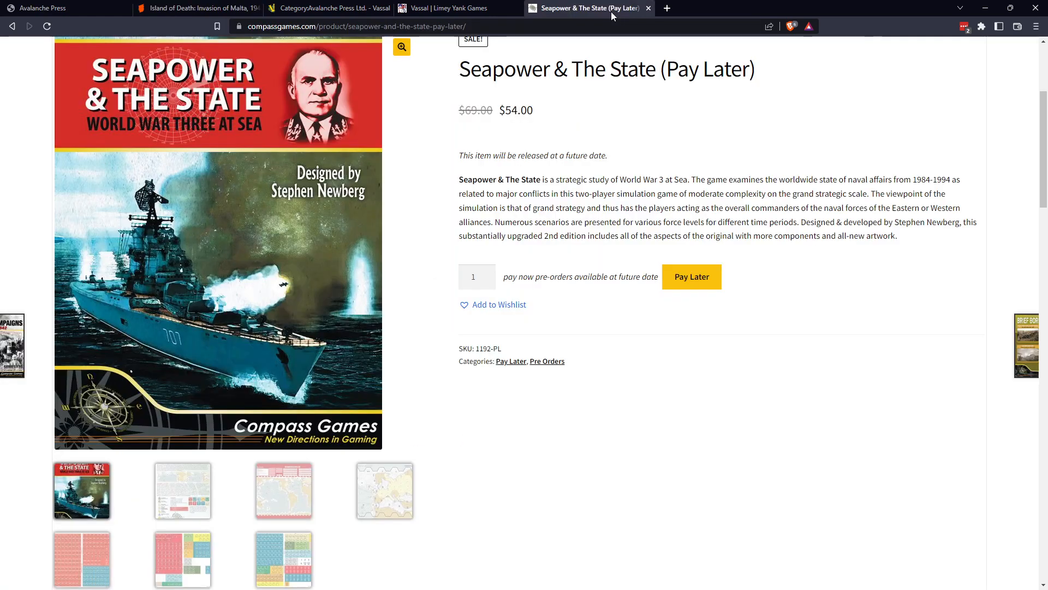
scroll(489, 263, down, 4)
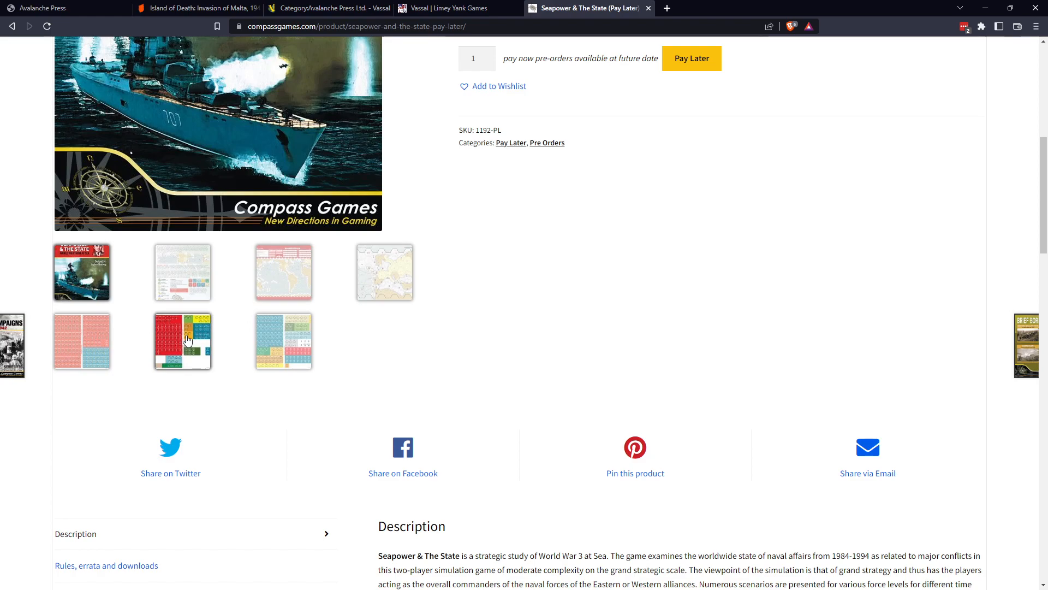
scroll(187, 339, up, 4)
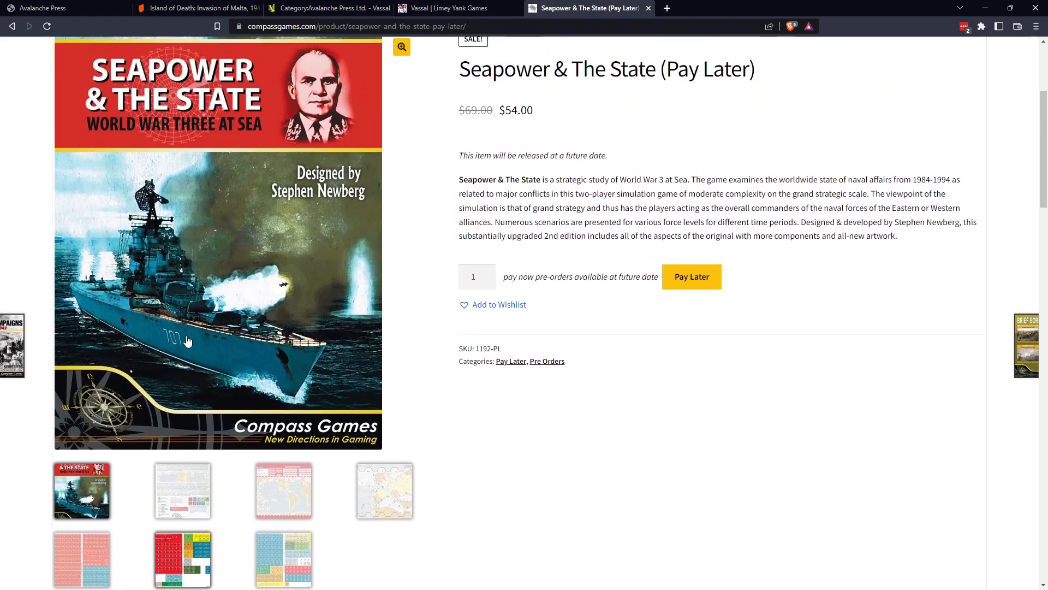
scroll(187, 339, down, 4)
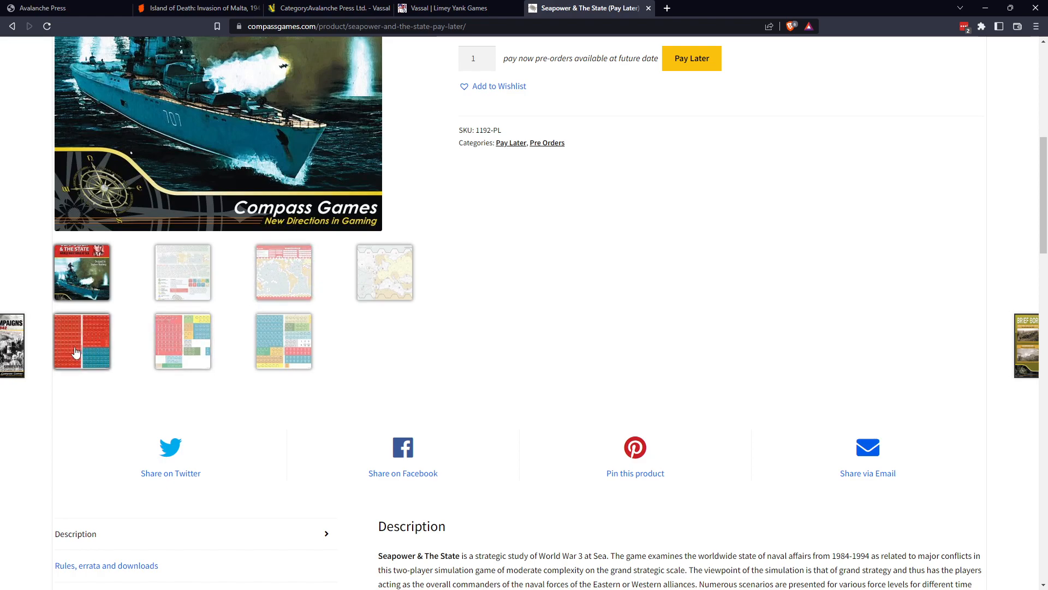
View the Sheet #1 front countersheet image of Seapower & The State enlarged, zoom in on it, and close it.
click(98, 344)
scroll(210, 274, up, 6)
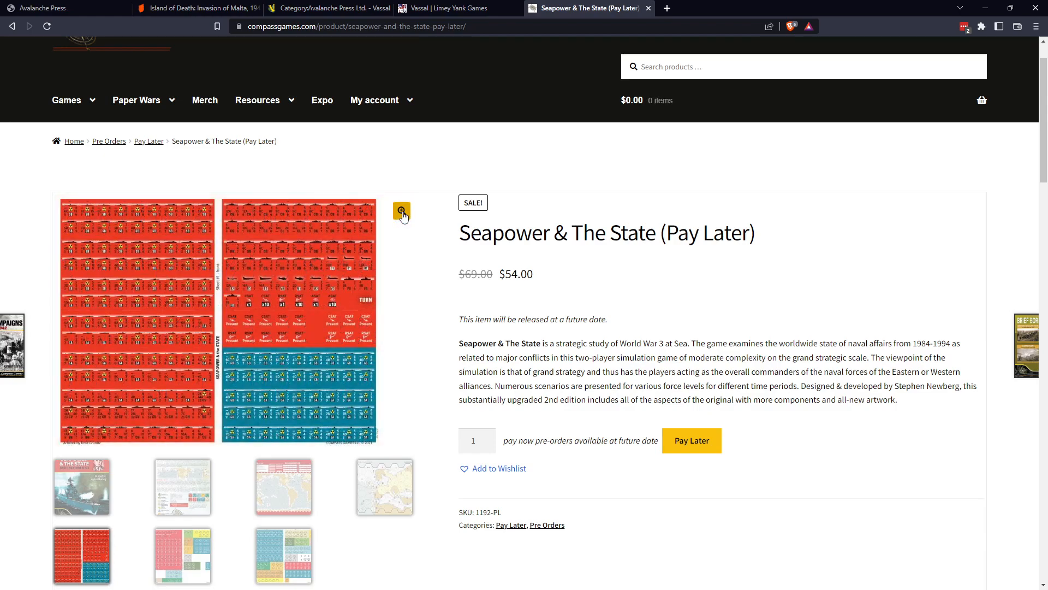
click(401, 211)
click(460, 291)
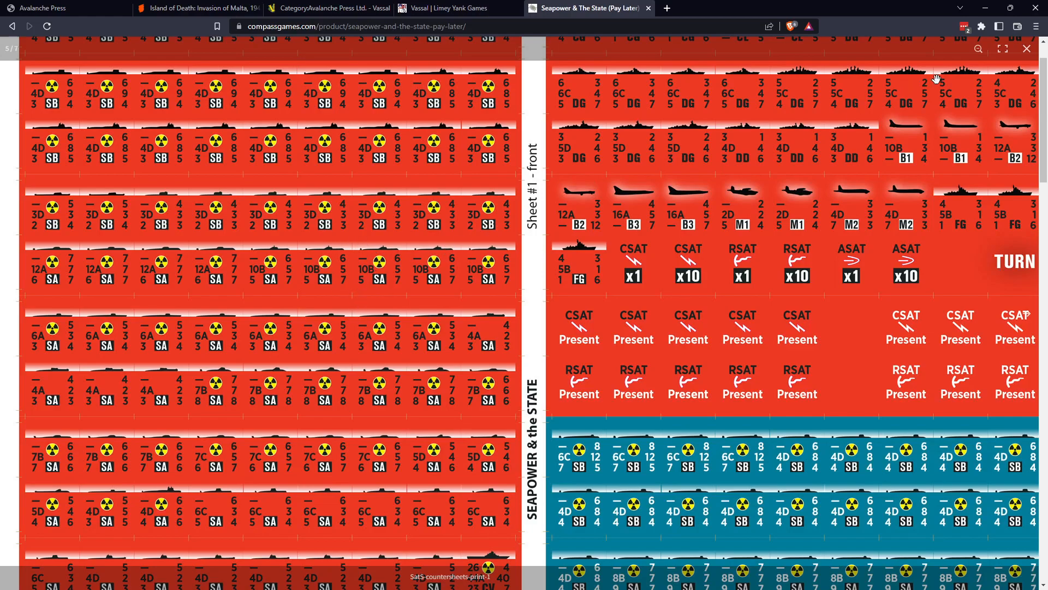
click(1027, 51)
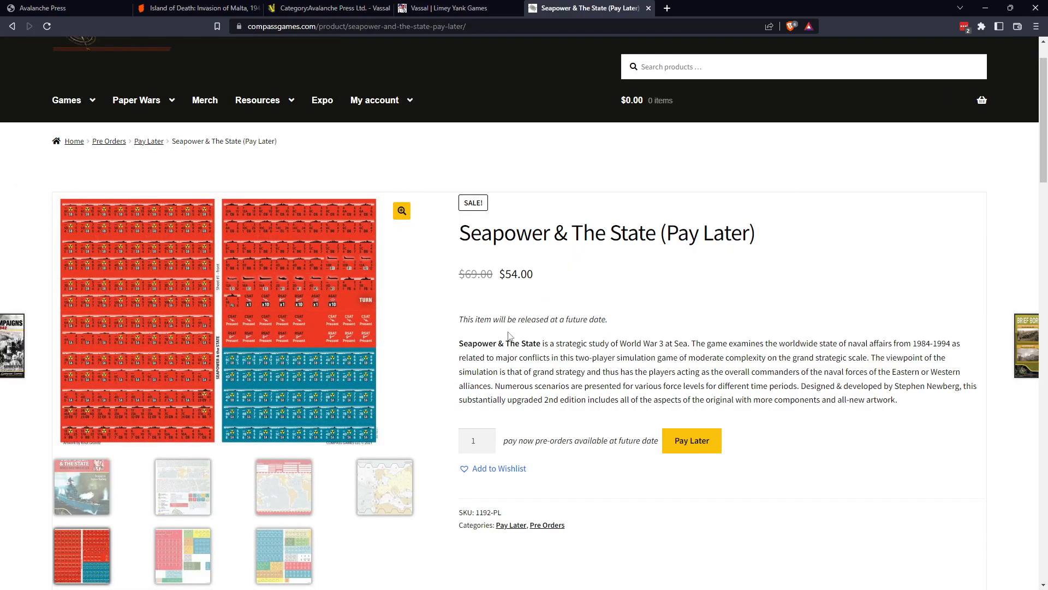
View the European map expansion image enlarged and zoomed in, and close the Seapower & The State page.
click(381, 492)
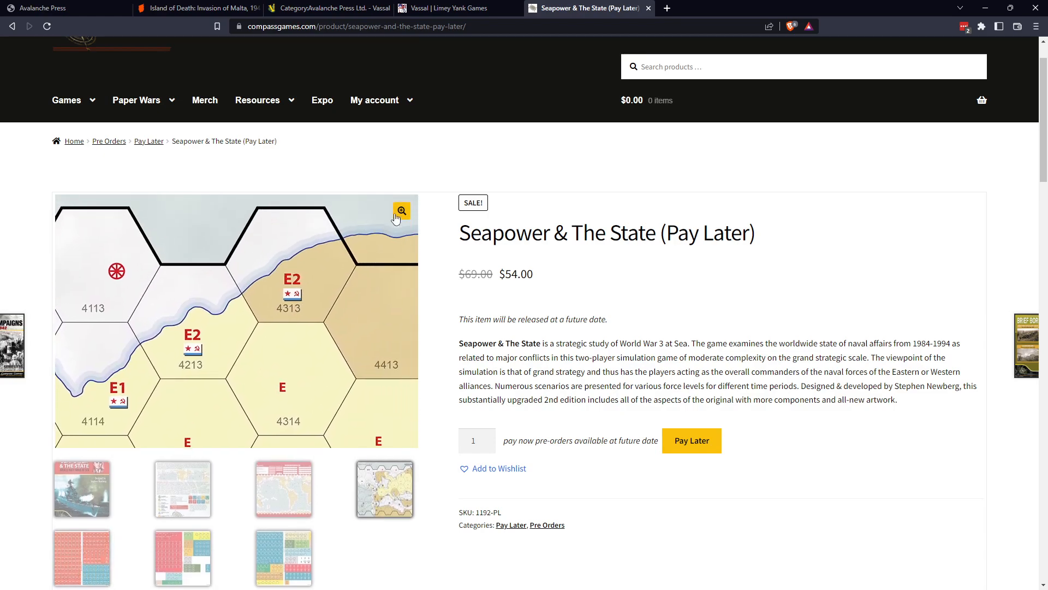
click(402, 211)
click(370, 282)
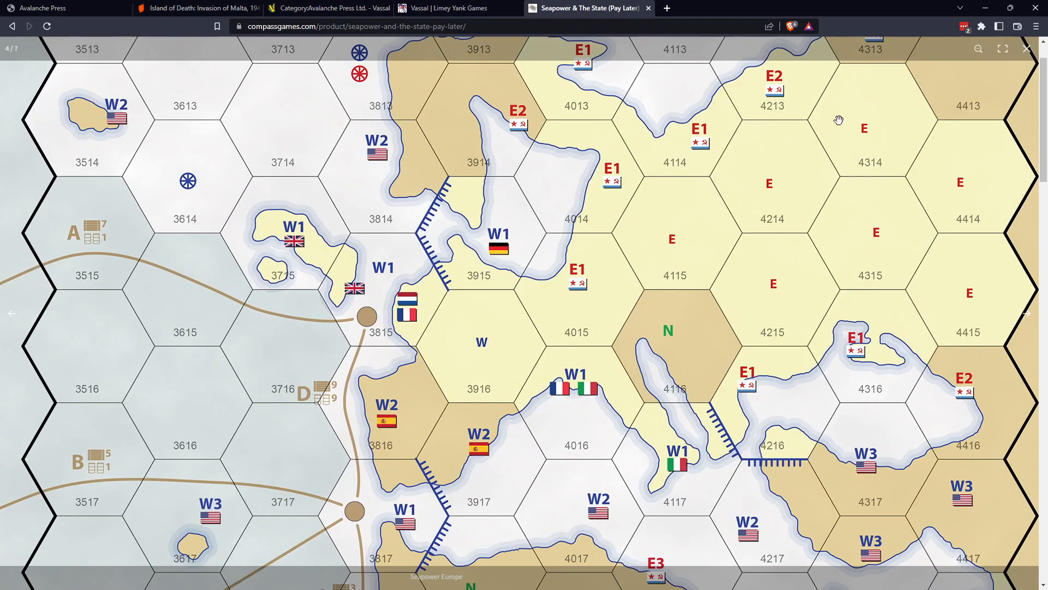
click(1027, 49)
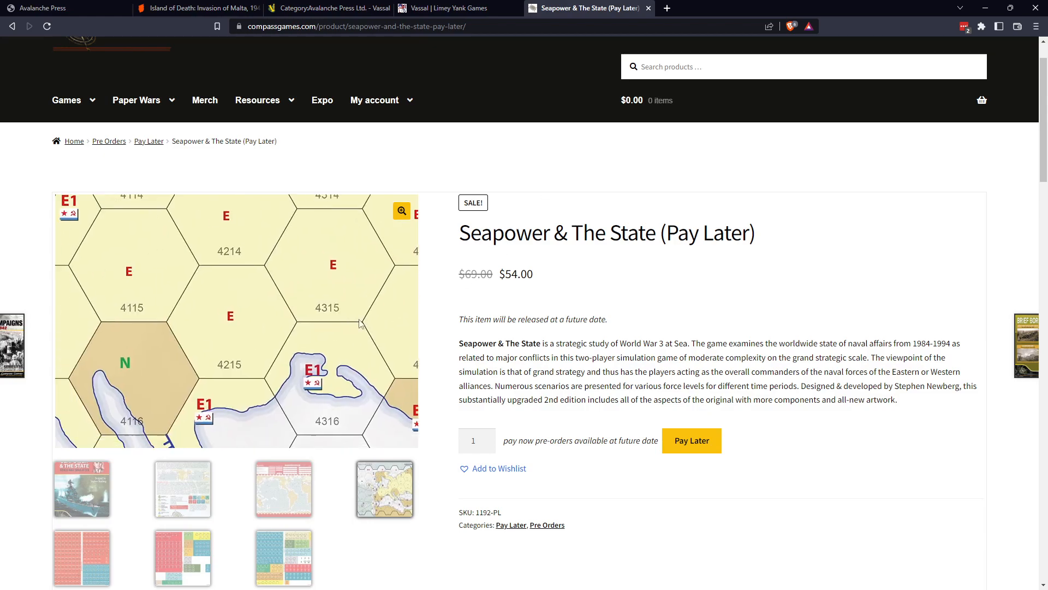
scroll(319, 336, down, 3)
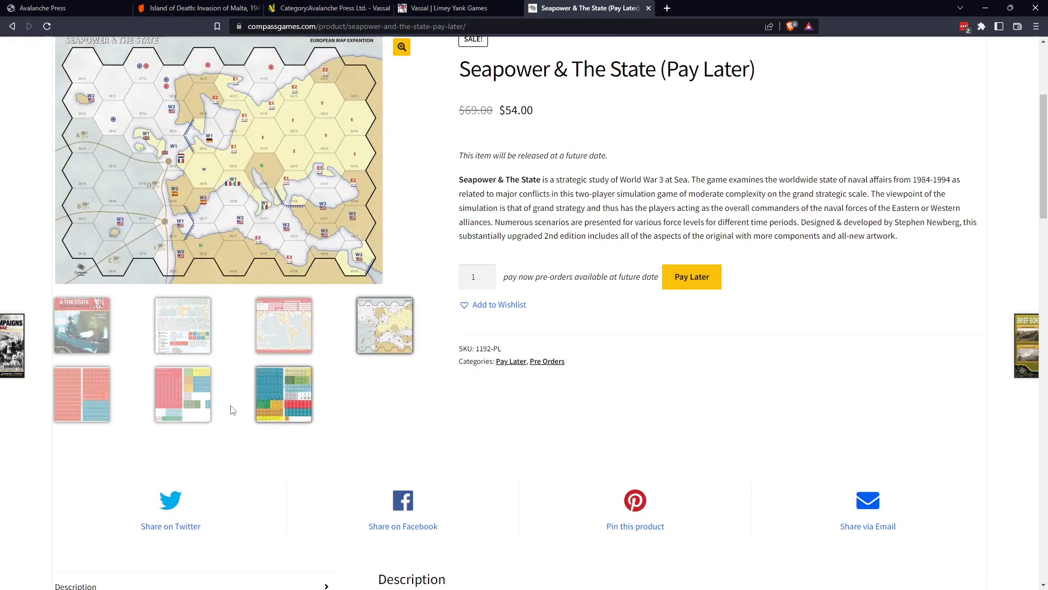
scroll(374, 391, up, 4)
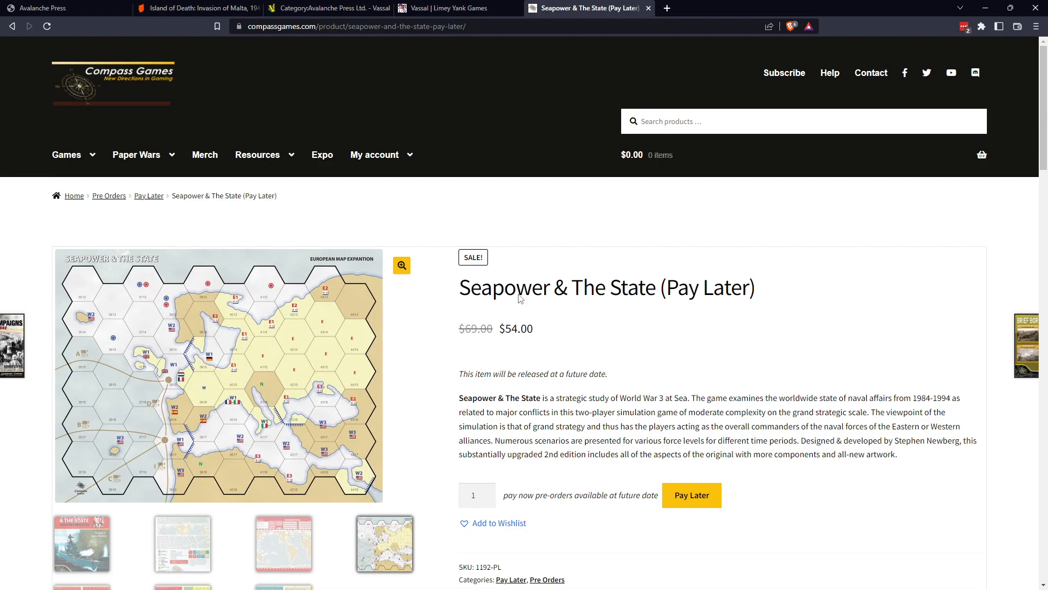
click(648, 8)
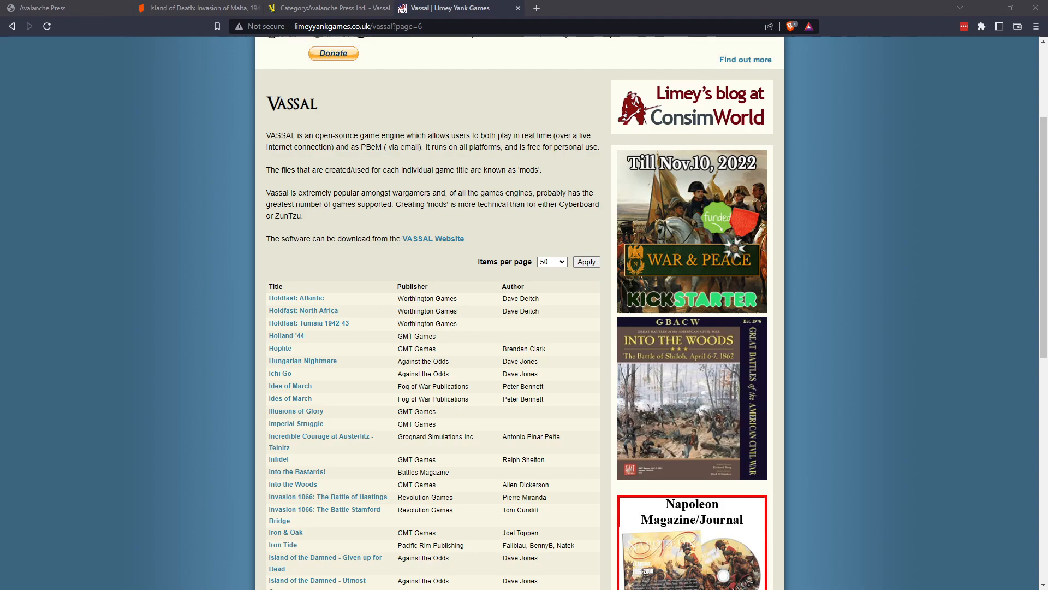
Bring up the IslandOfDeath folder, open IslandOfDeathMap.pdf and view the map at 100%.
drag(1047, 79, 595, 120)
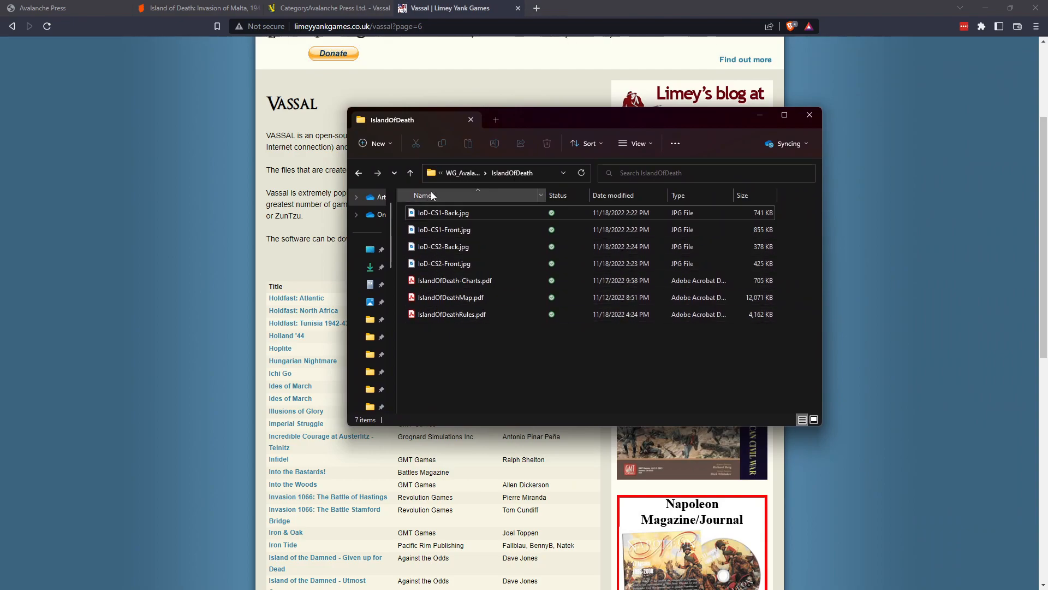
double_click(451, 297)
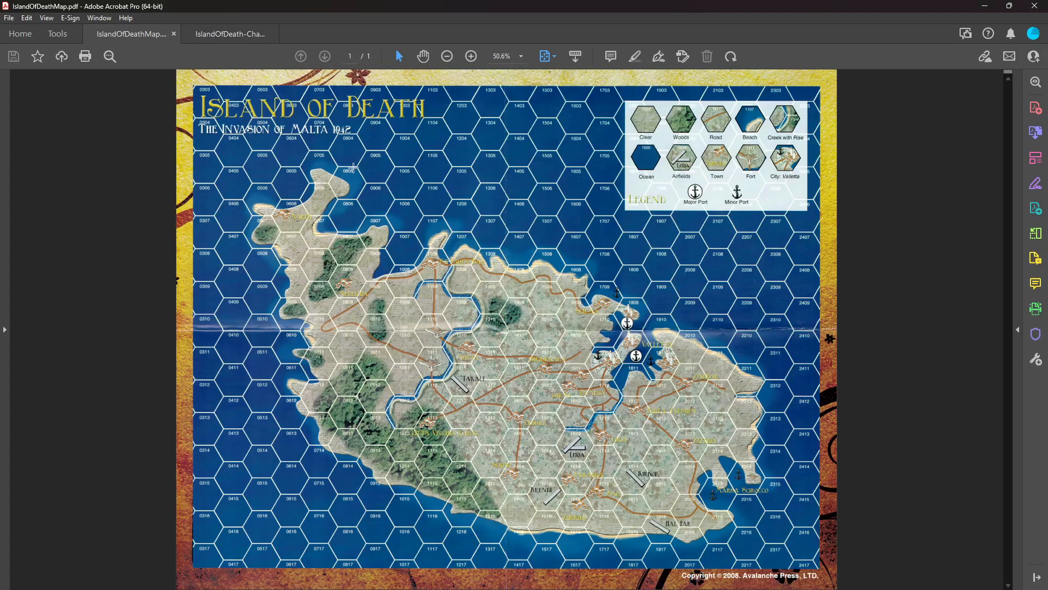
click(521, 56)
click(554, 137)
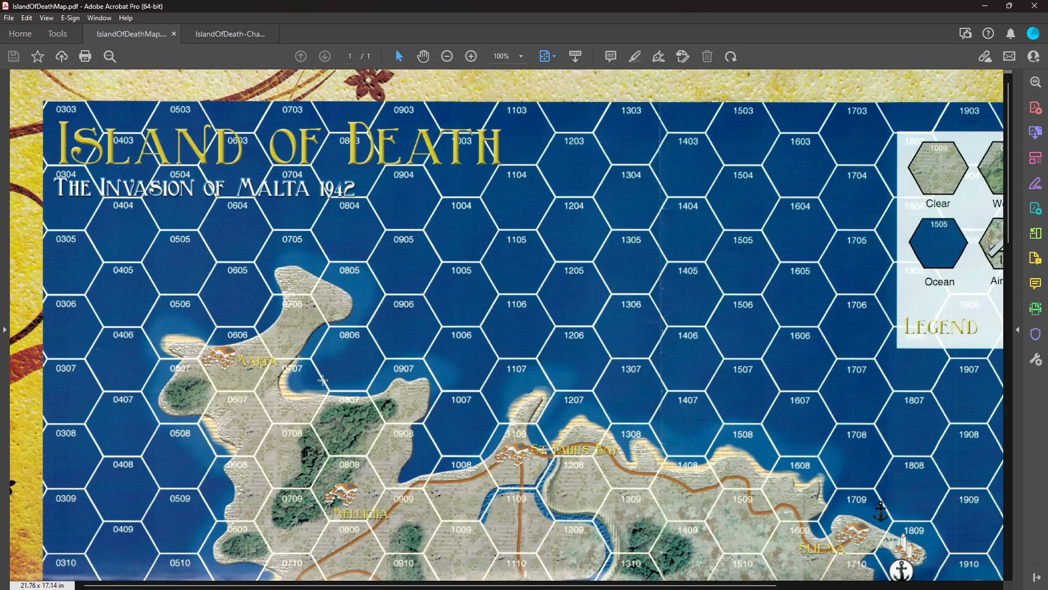
Enlarge the map to 200% and inspect its western side from the title down to the woods south of Mellicha.
click(522, 57)
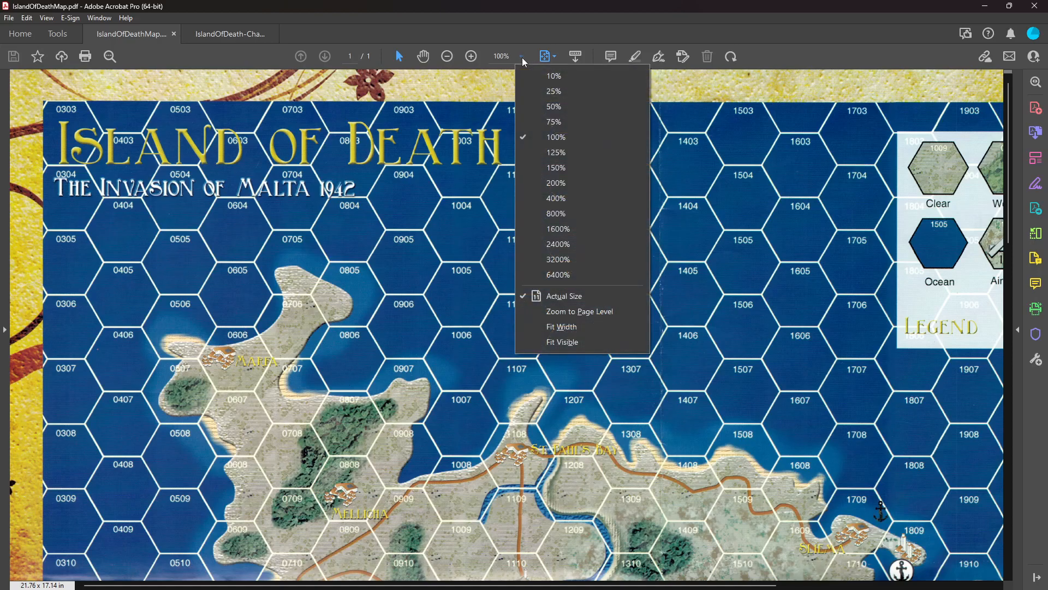
click(531, 181)
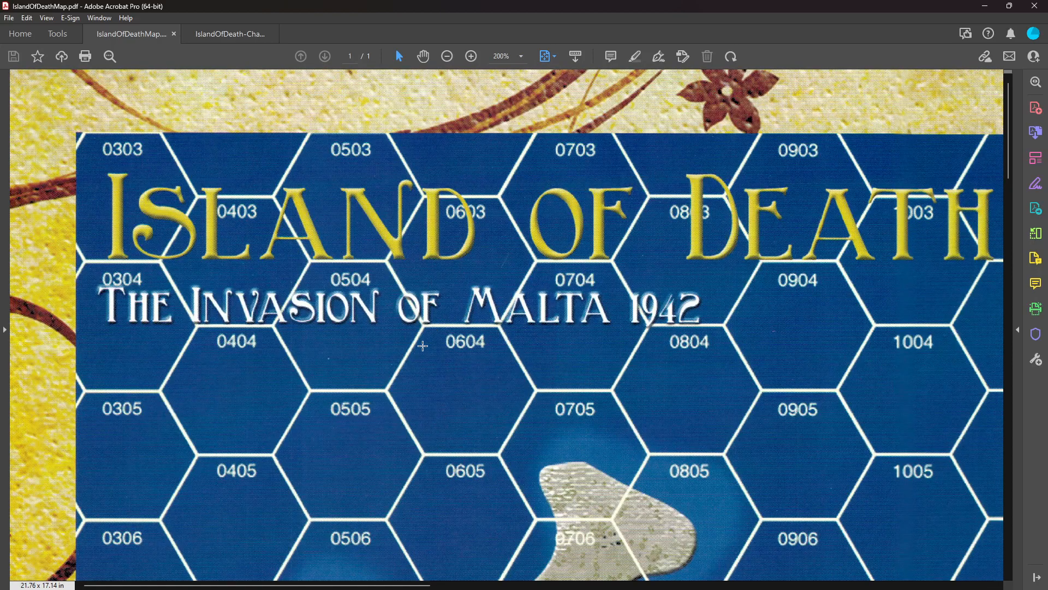
scroll(423, 345, down, 6)
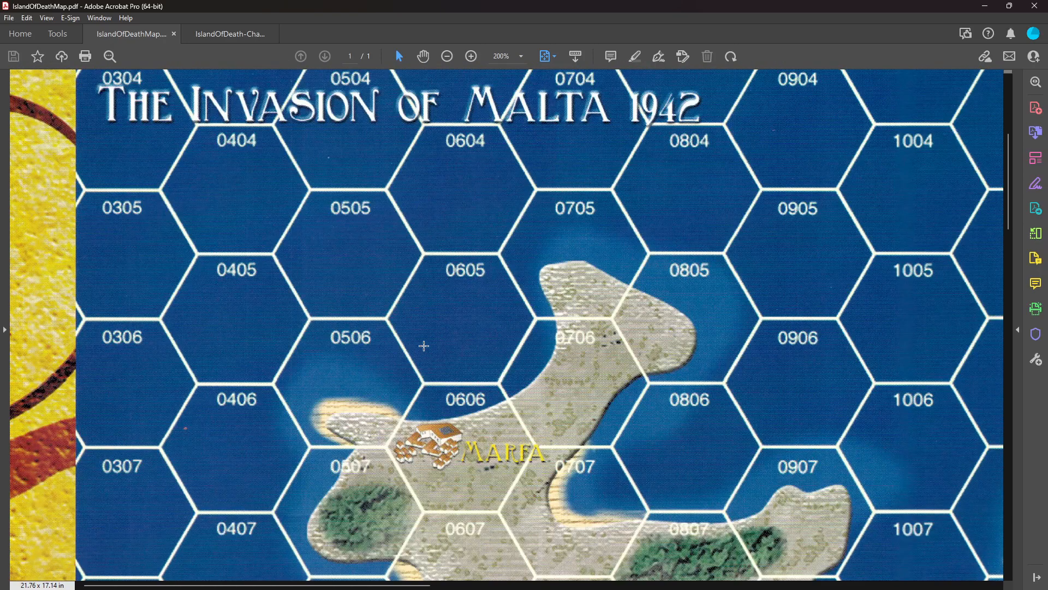
scroll(423, 345, down, 7)
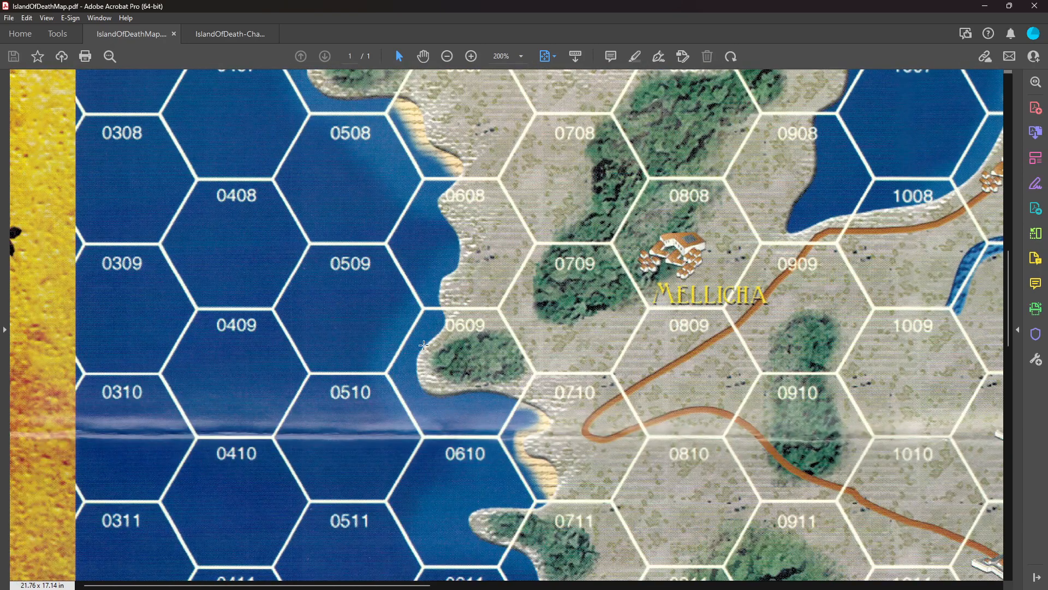
scroll(424, 346, down, 2)
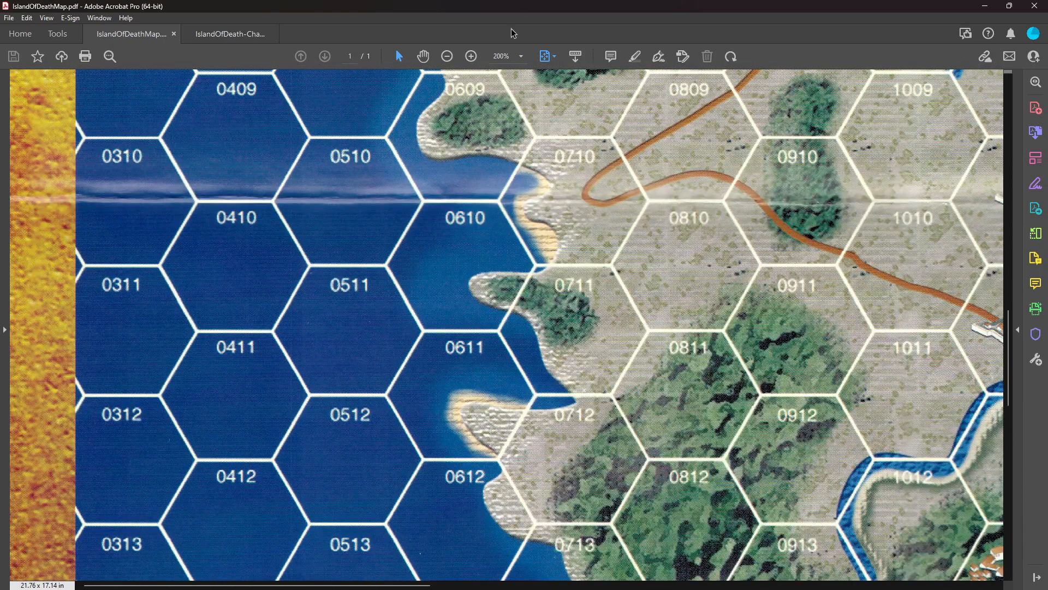
Set the map back to 100% and look over it from the central island up to the title.
click(522, 57)
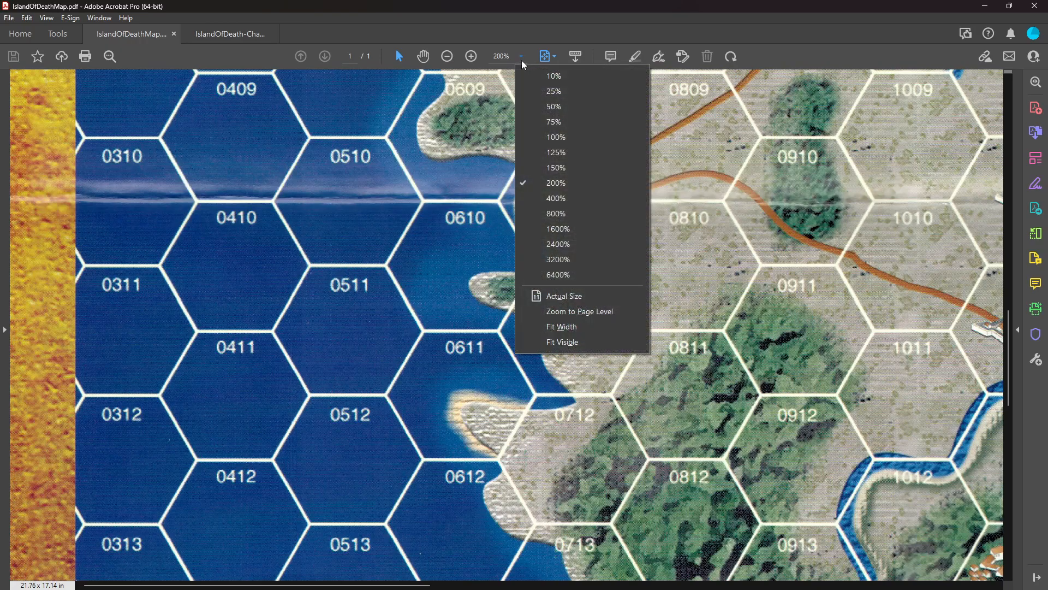
click(532, 140)
scroll(577, 332, up, 3)
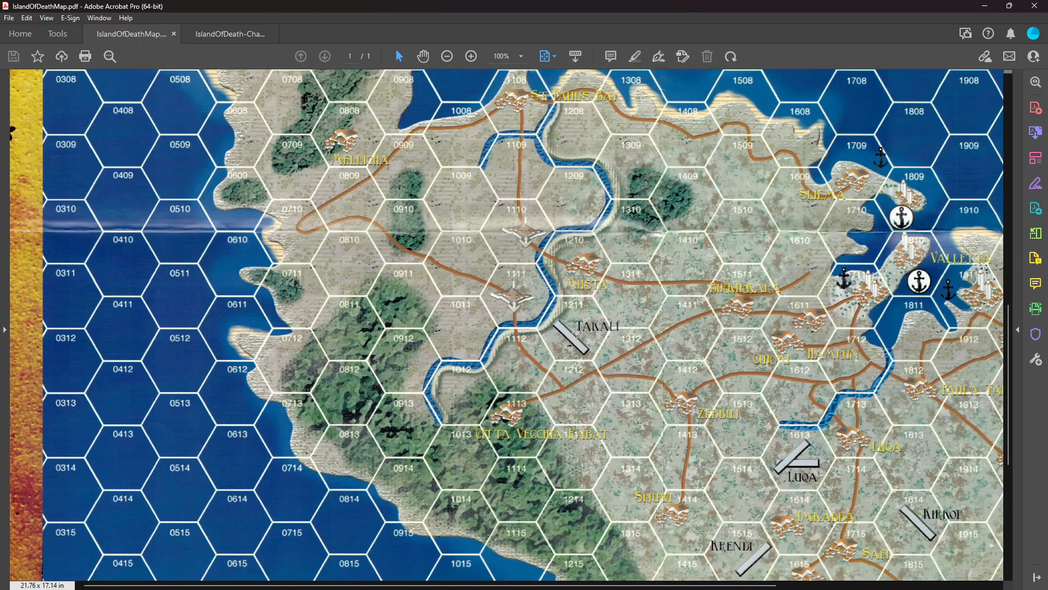
scroll(577, 332, up, 1)
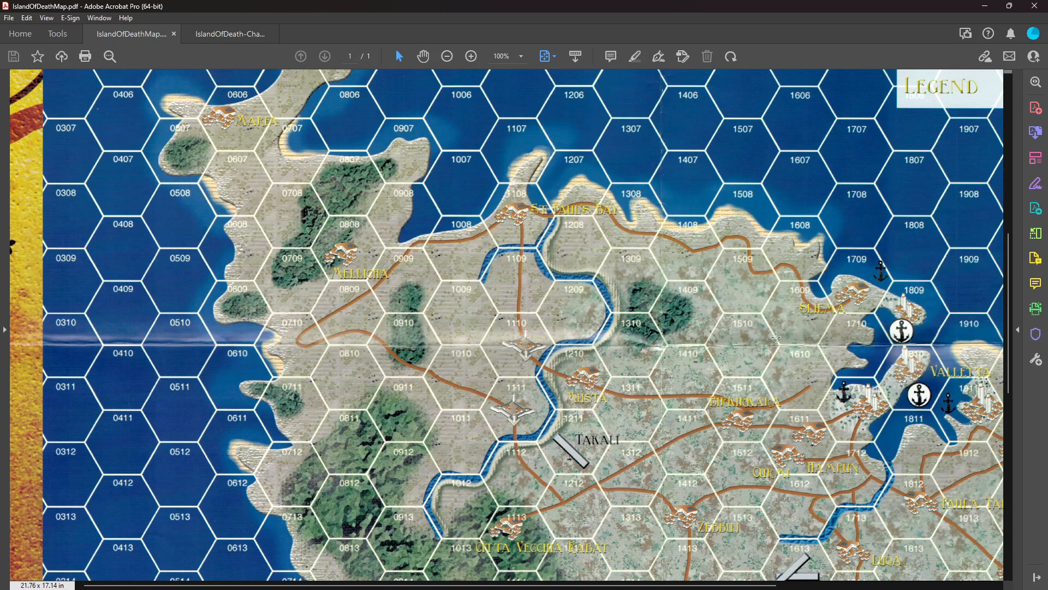
scroll(730, 343, up, 1)
scroll(729, 342, up, 5)
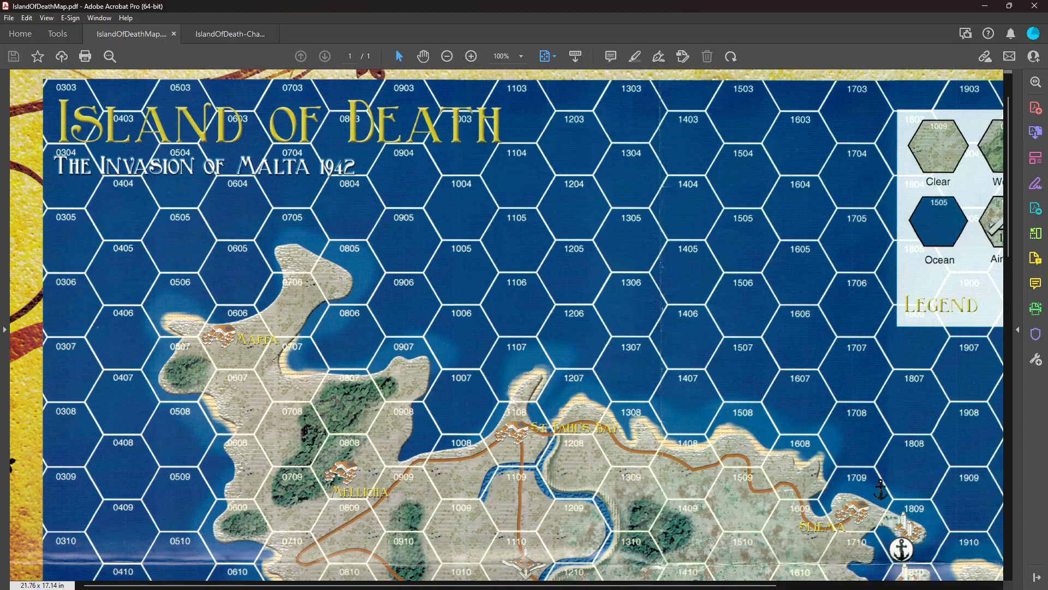
Examine the eastern half of the map, from the terrain legend past Valletta down to Marsa Scirocco.
scroll(436, 565, right, 6)
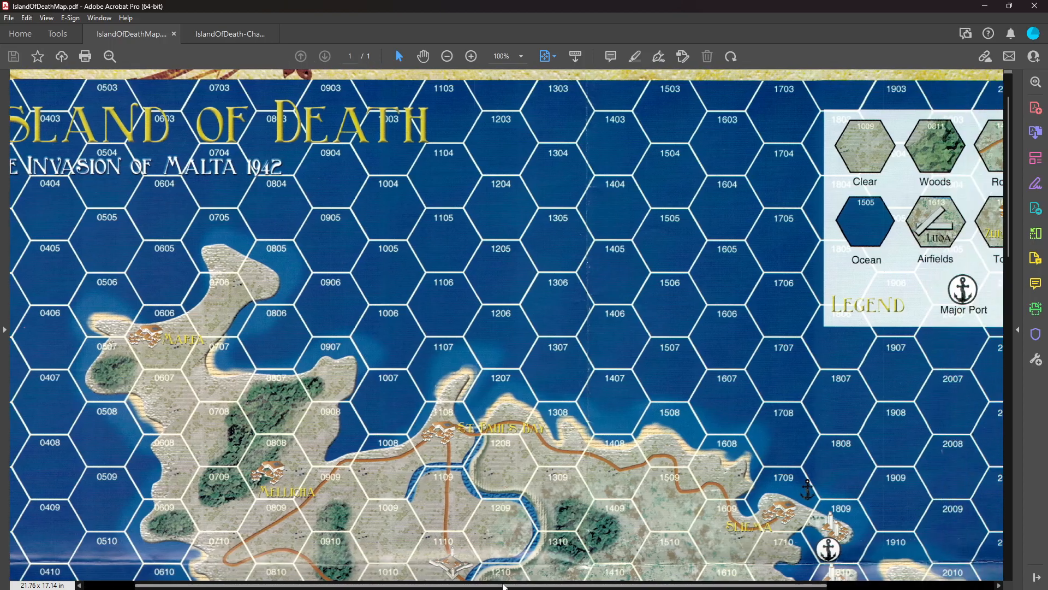
scroll(568, 407, down, 5)
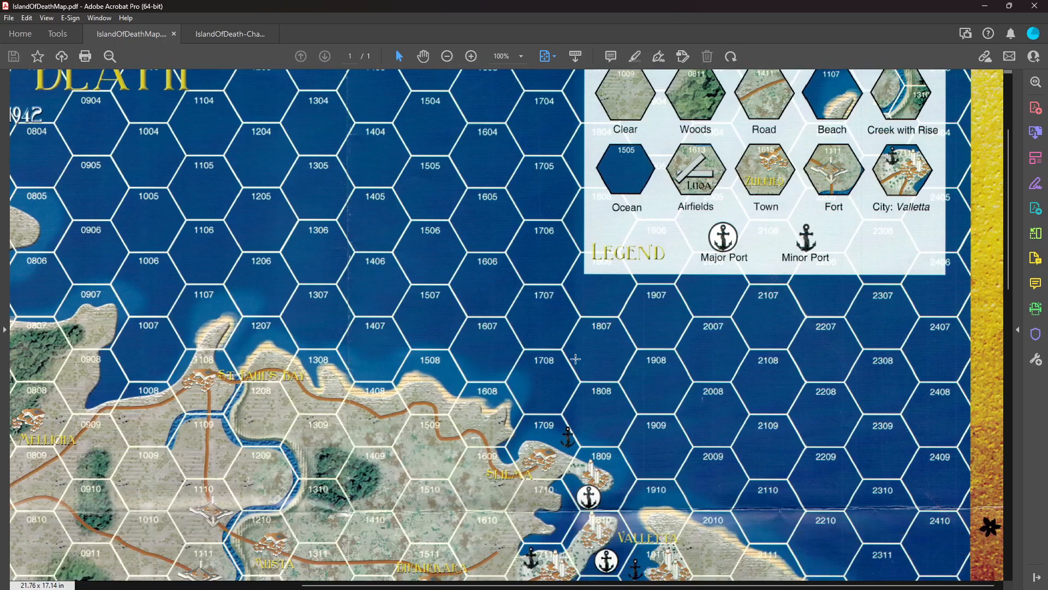
scroll(568, 407, down, 2)
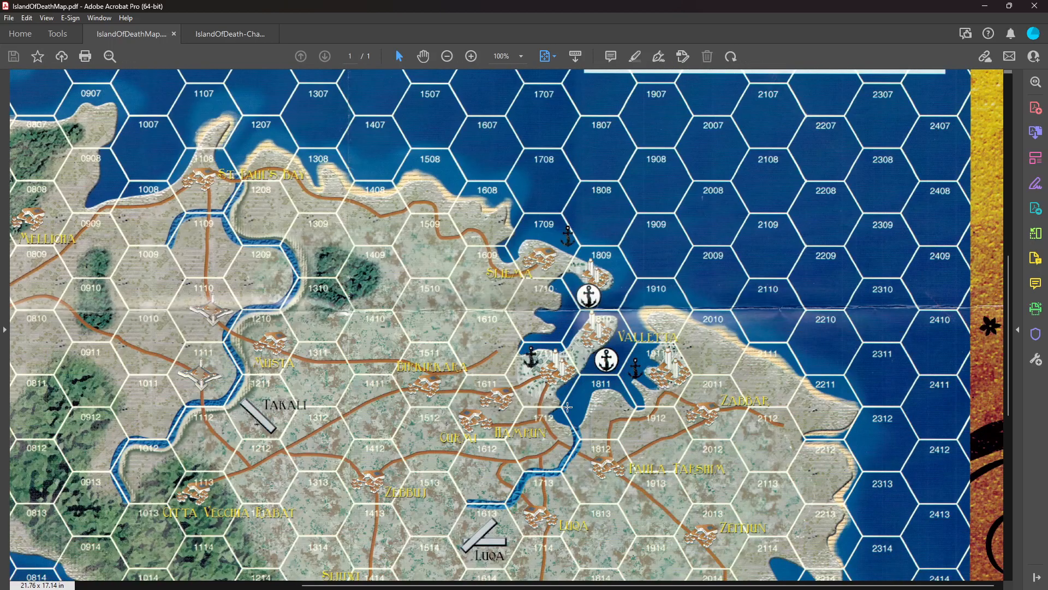
scroll(567, 406, down, 4)
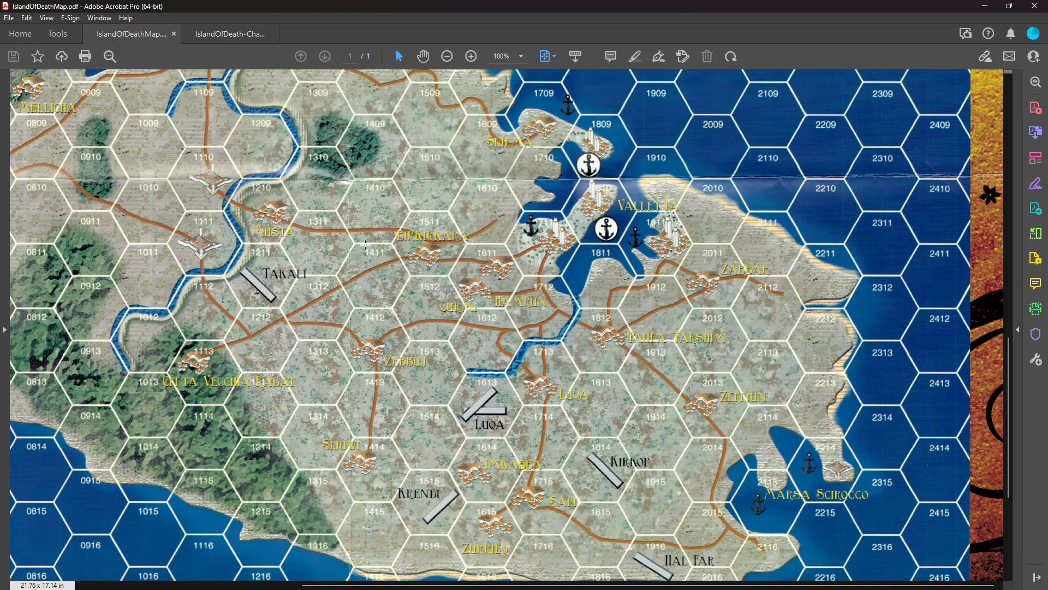
scroll(366, 244, up, 1)
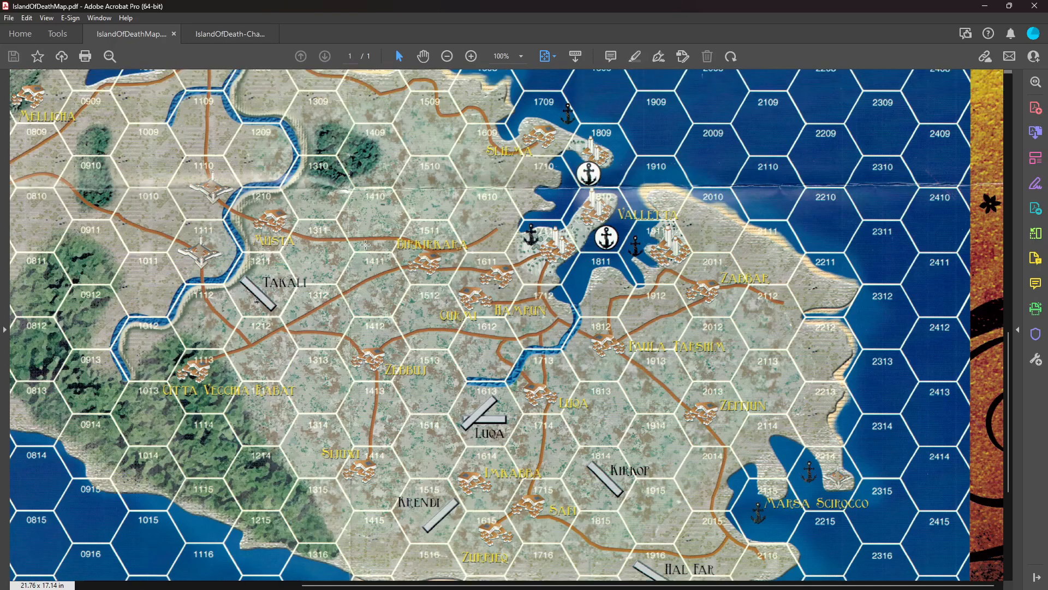
Switch to IslandOfDeath-Charts.pdf and view pages 1 to 3, from the Bombardment Table to the Turn Record Chart.
click(238, 42)
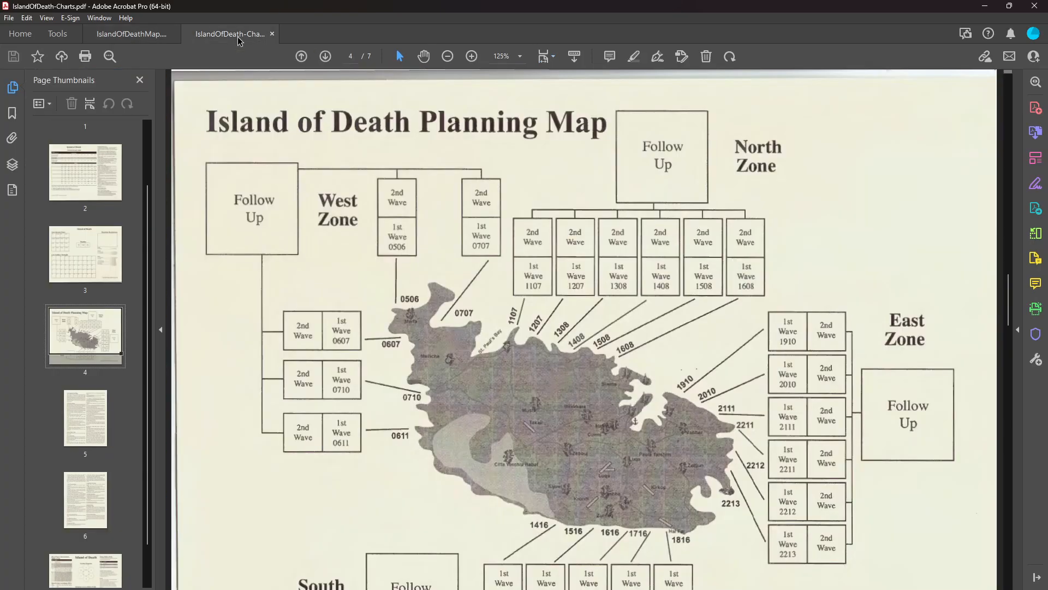
click(86, 177)
scroll(225, 220, up, 5)
scroll(225, 220, up, 3)
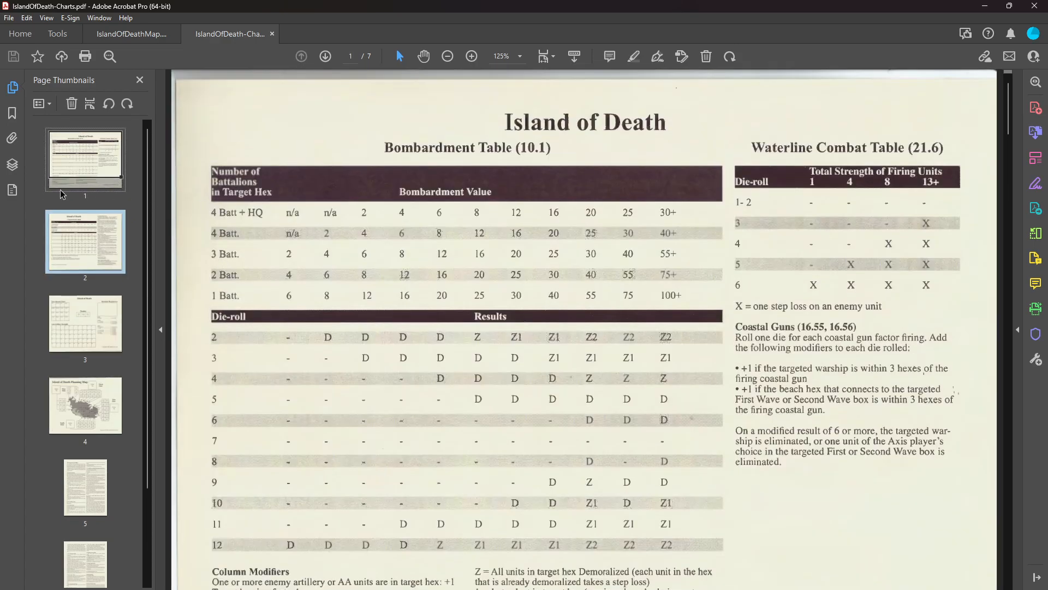
click(84, 246)
click(94, 327)
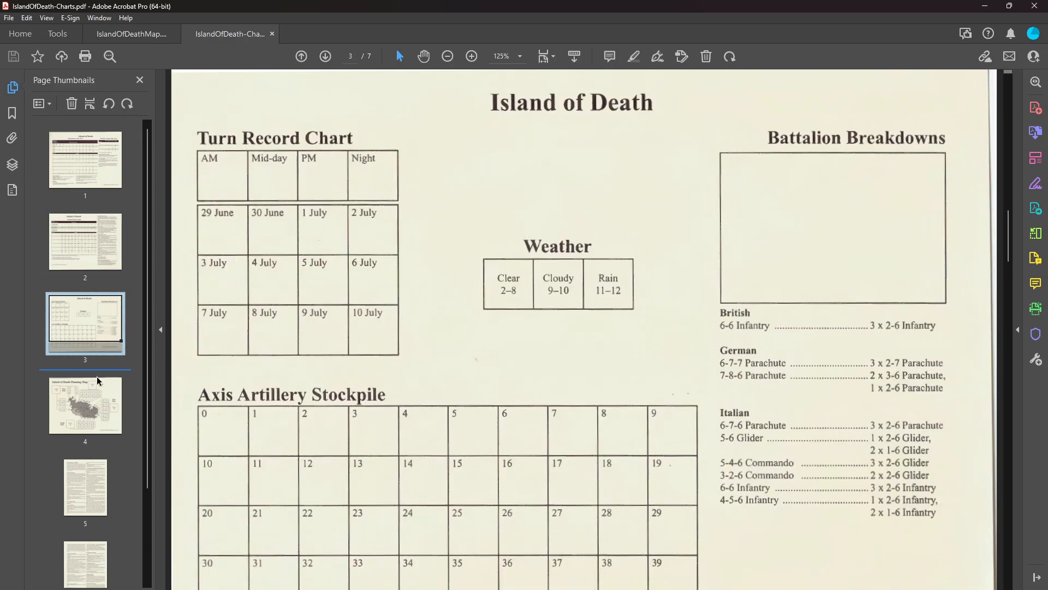
Look through pages 4 to 7 of the charts file and return to the Turn Record Chart on page 3.
click(101, 419)
click(95, 488)
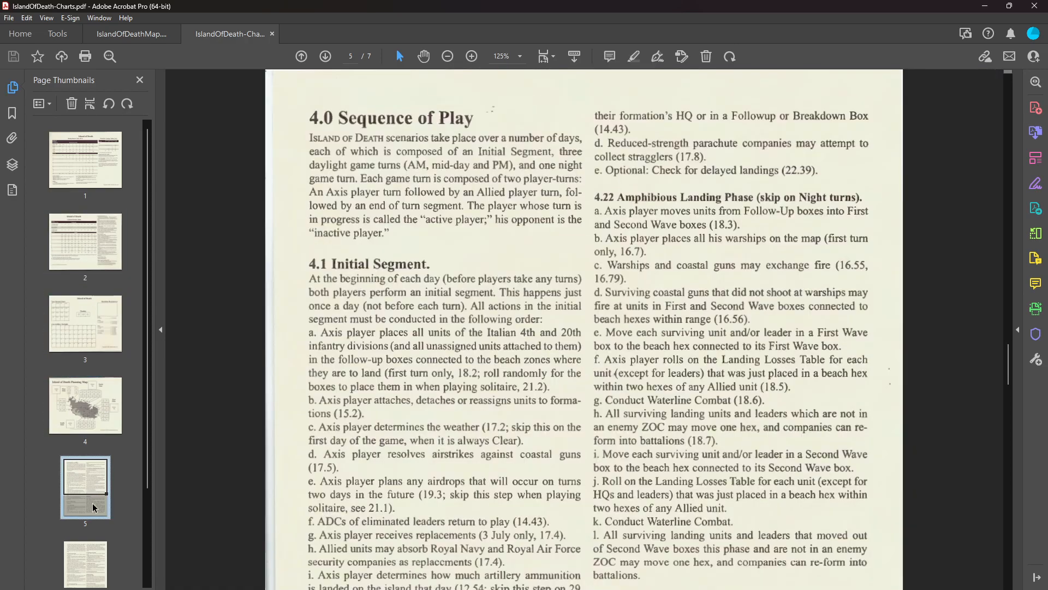
click(93, 557)
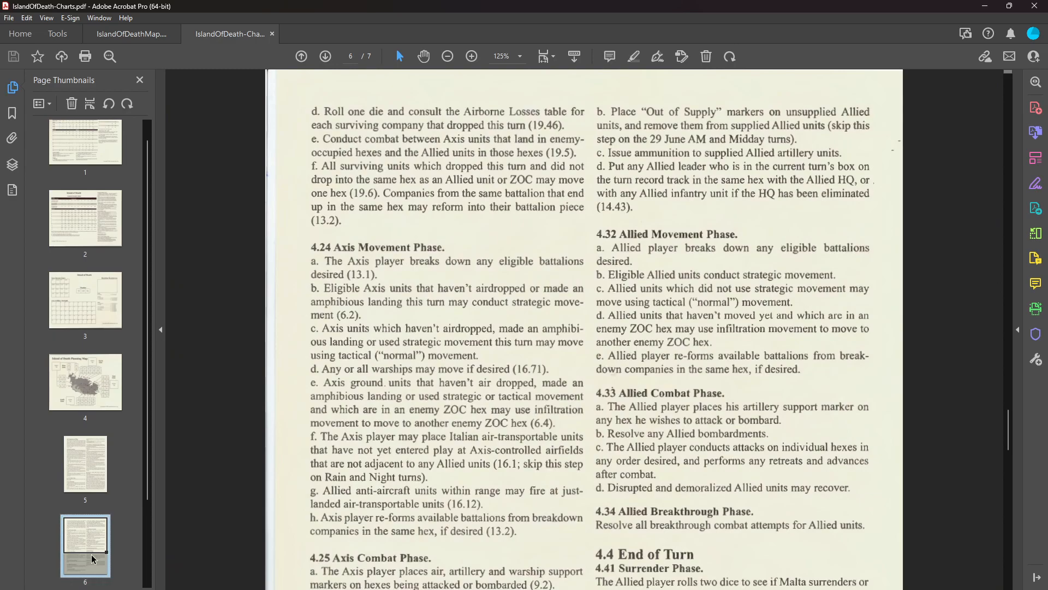
key(Down)
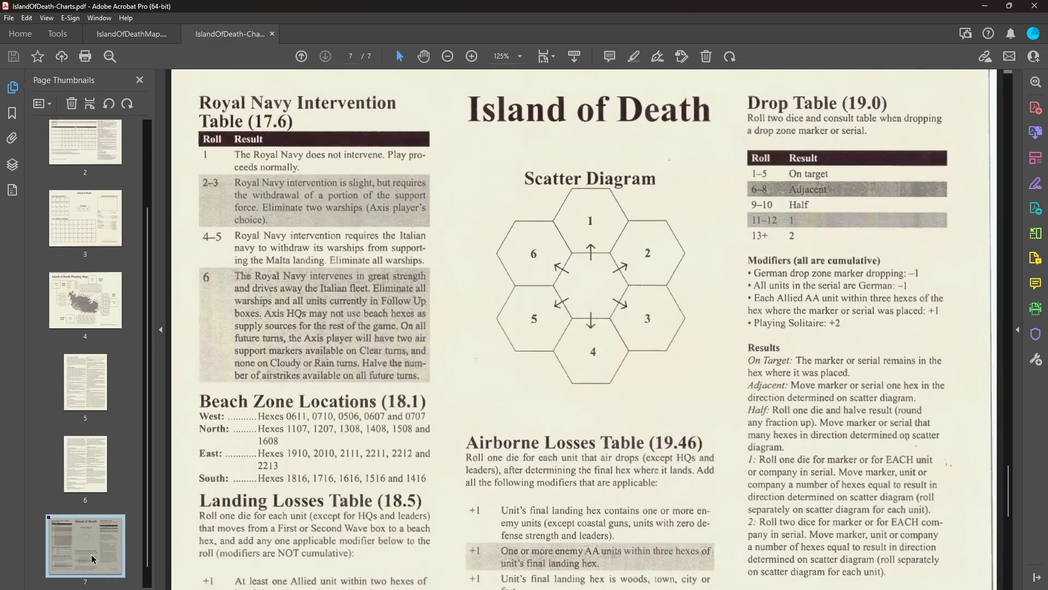
key(Up)
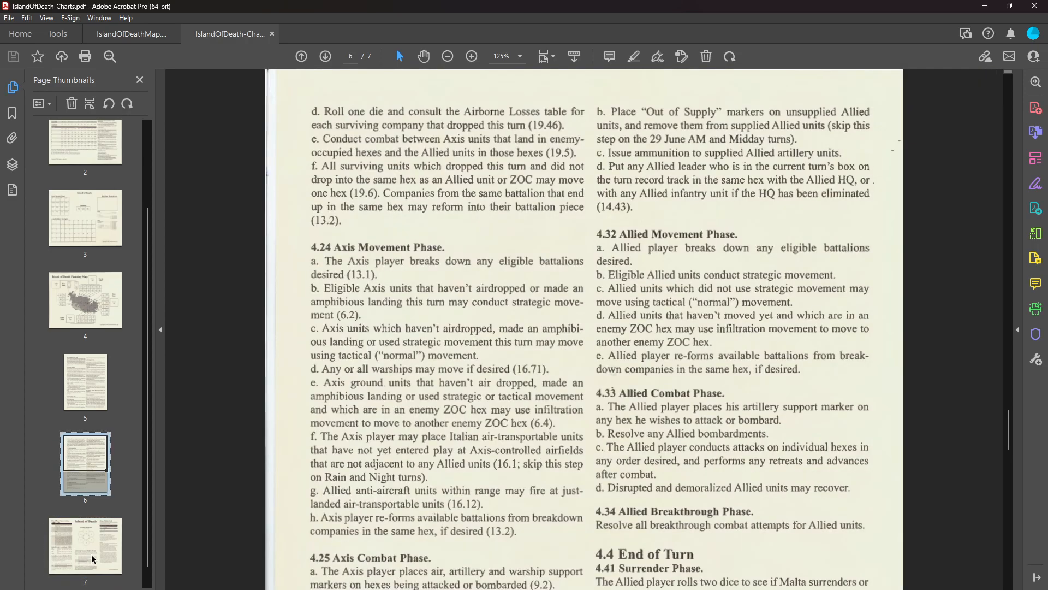
key(Up)
key(Up)
key(Up)
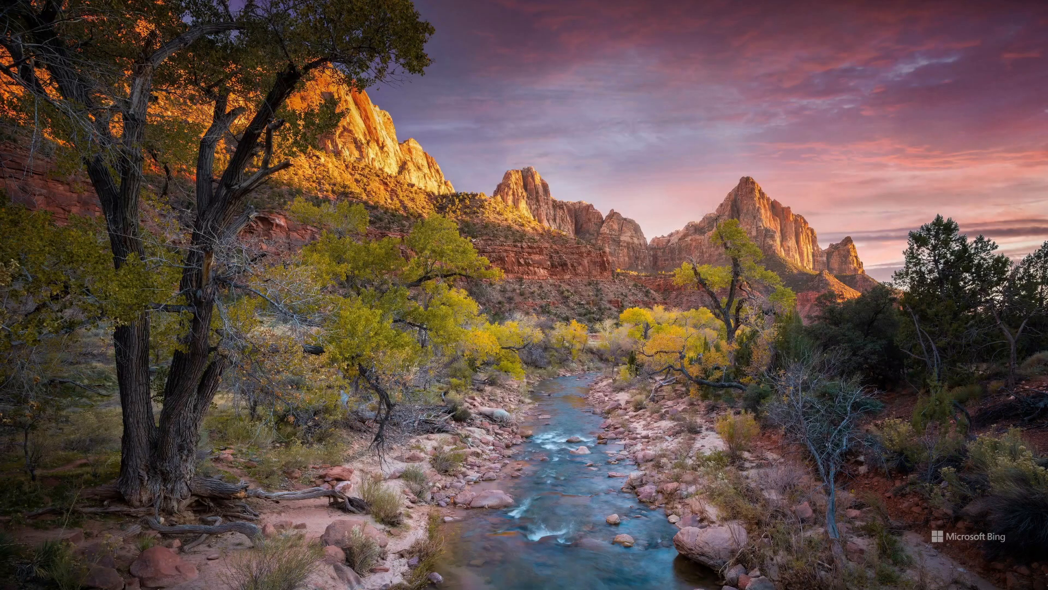
Open IslandOfDeathRules.pdf from the IslandOfDeath folder and go back to the Introduction on page 2.
key(alt+Tab)
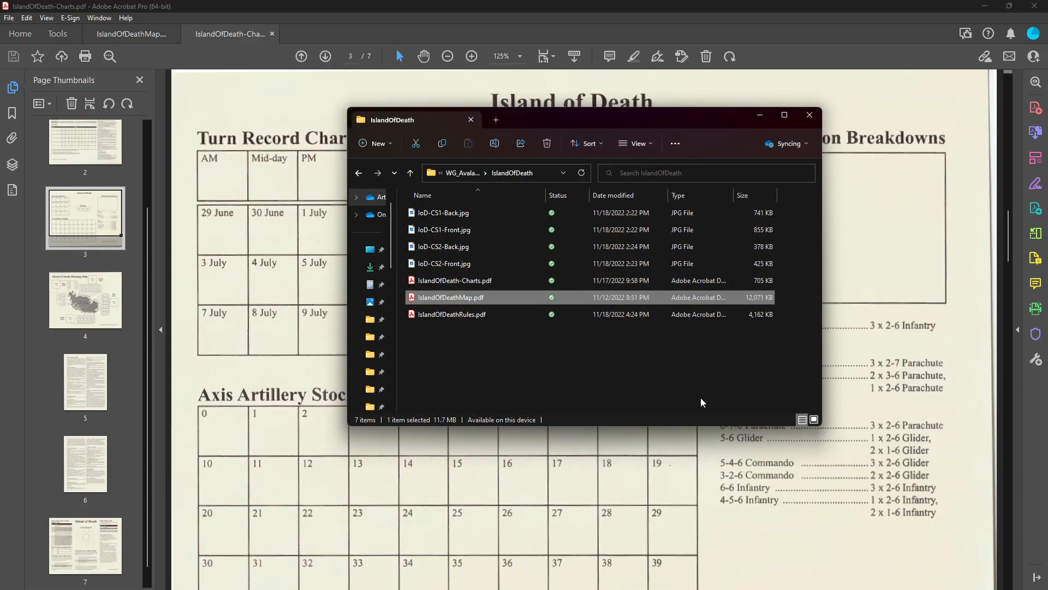
double_click(449, 316)
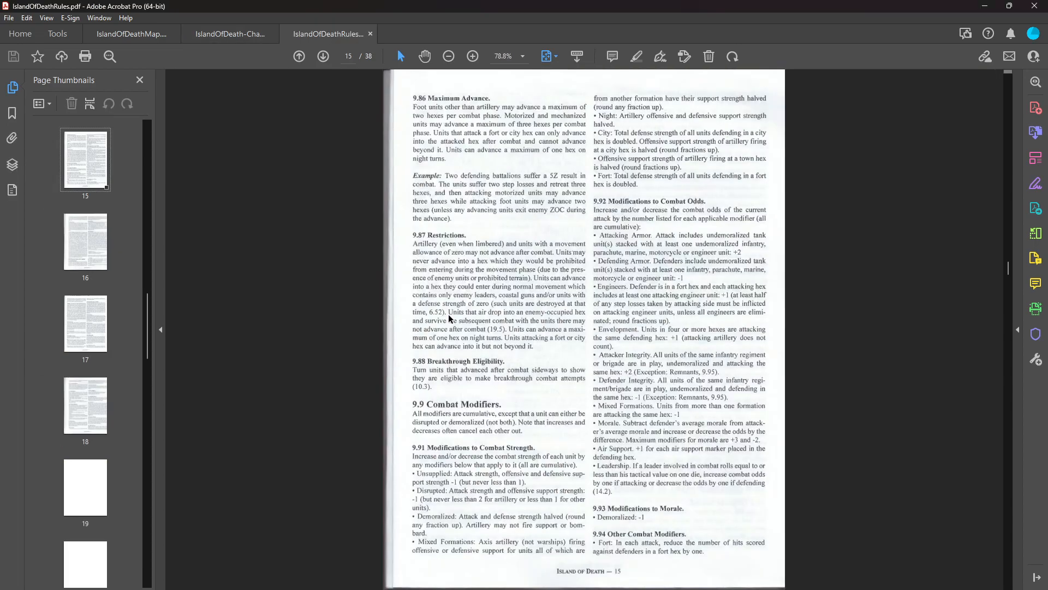
scroll(476, 282, up, 6)
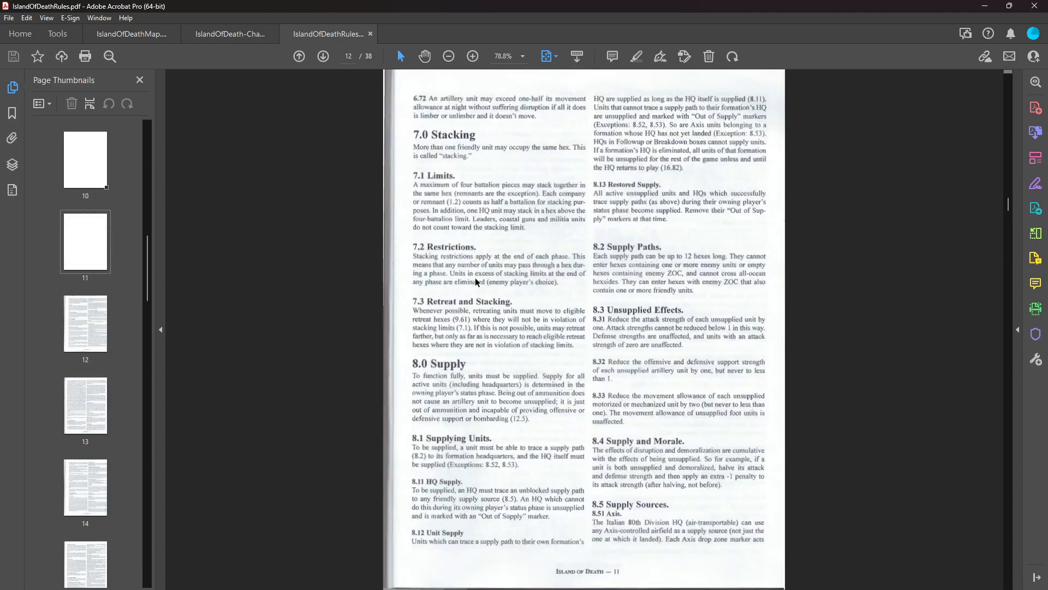
drag(1009, 191, 1000, 104)
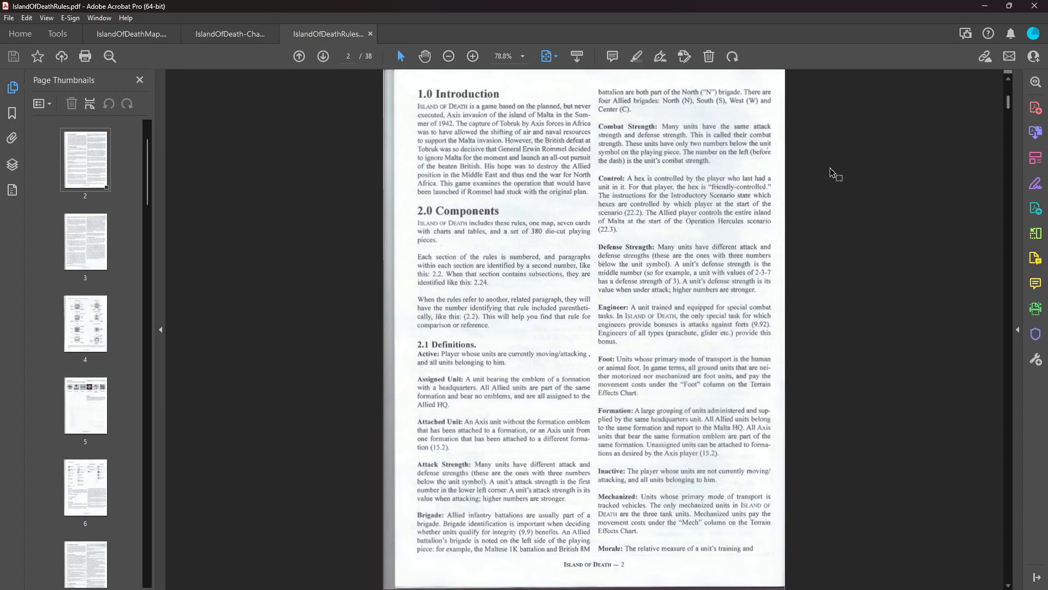
Enlarge the rules to 125% and look over the Rules Index, credits and Introduction.
click(475, 58)
click(475, 58)
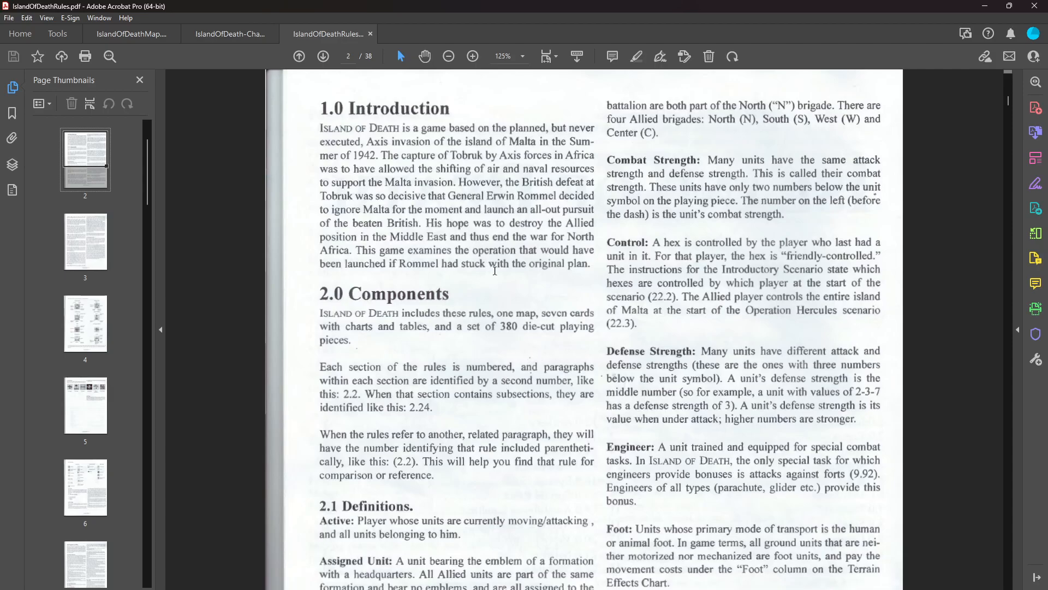
scroll(495, 270, up, 3)
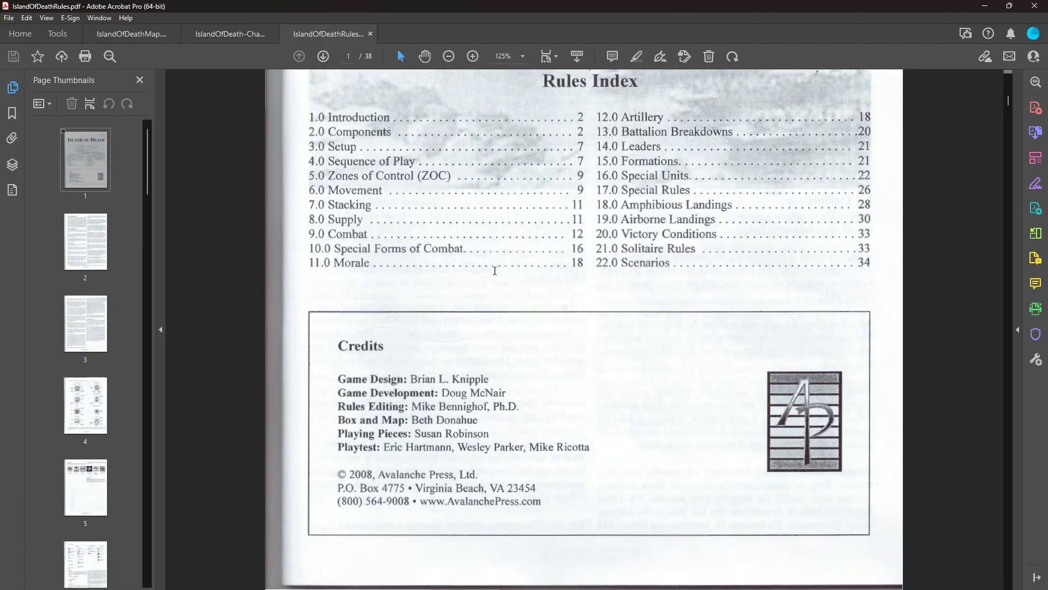
scroll(495, 270, down, 3)
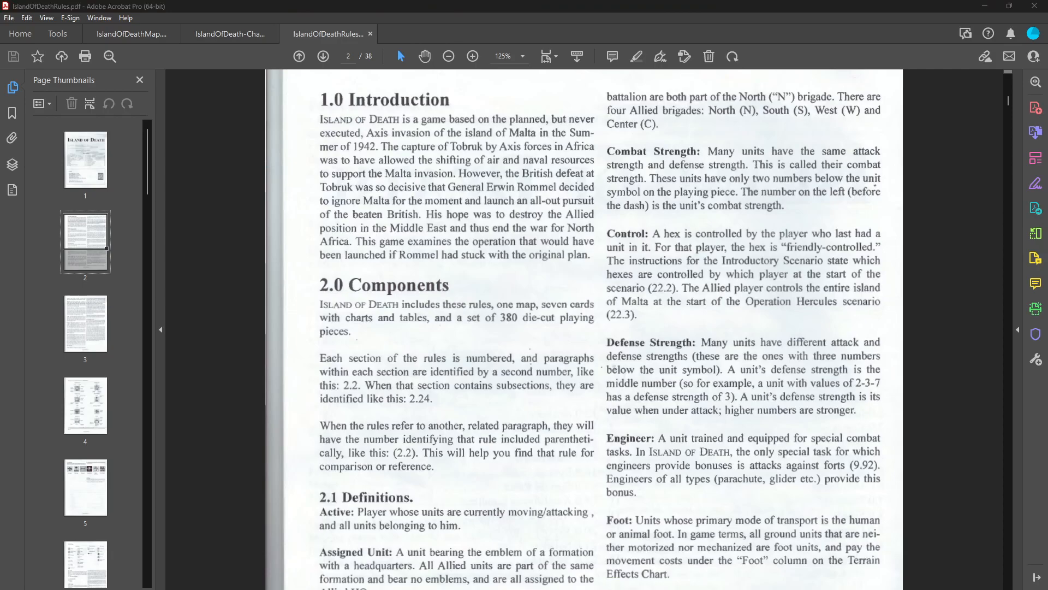
Bring up the IoD-CS1-Front.jpg counter scan and zoom in and out on the counters to inspect their image quality.
drag(1047, 156, 650, 101)
scroll(495, 299, up, 5)
scroll(495, 299, up, 5)
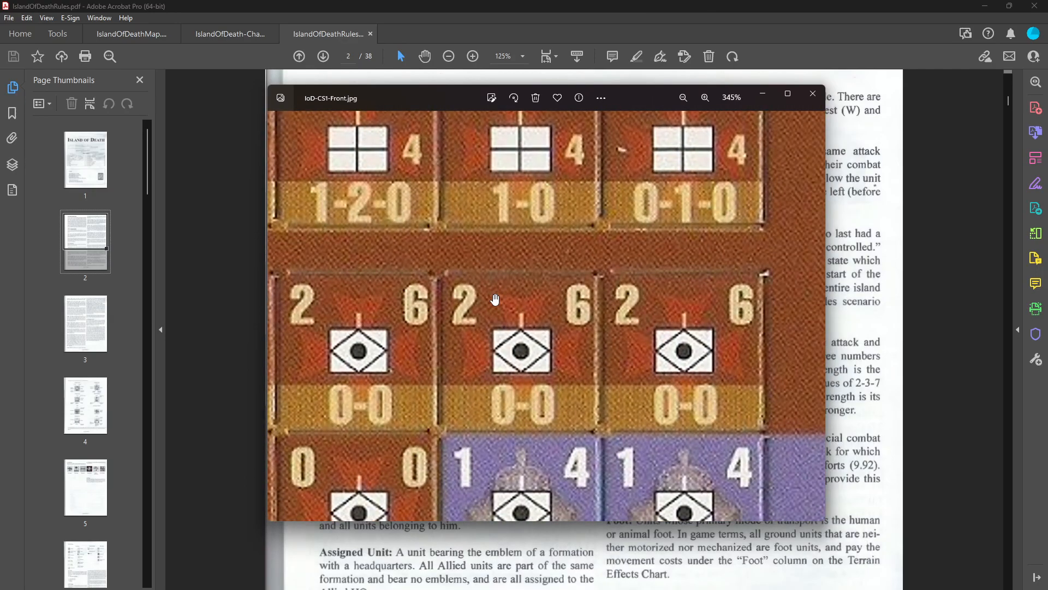
scroll(495, 299, down, 1)
scroll(496, 299, down, 3)
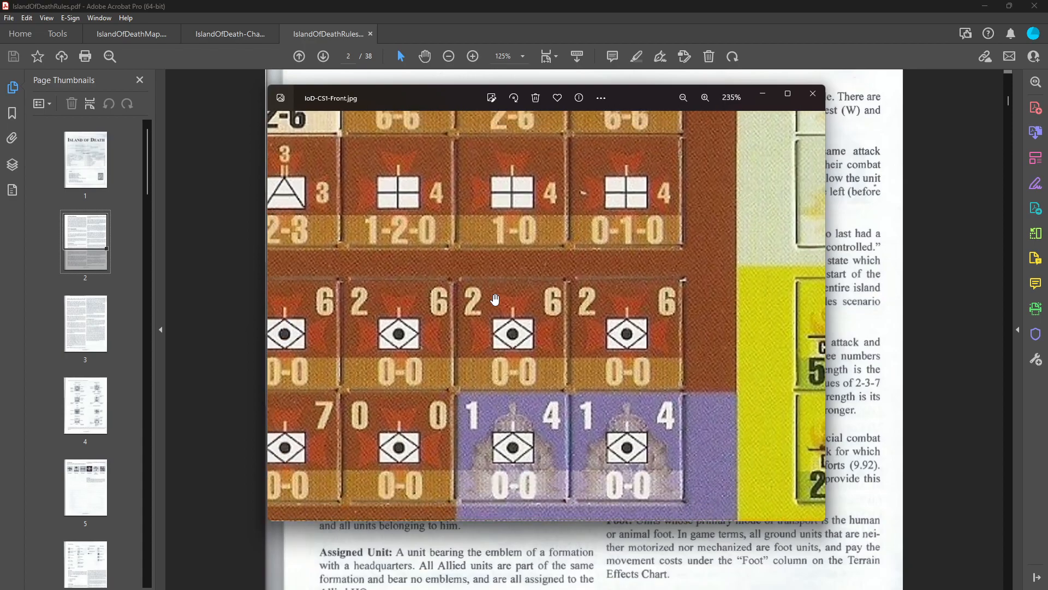
scroll(495, 299, down, 7)
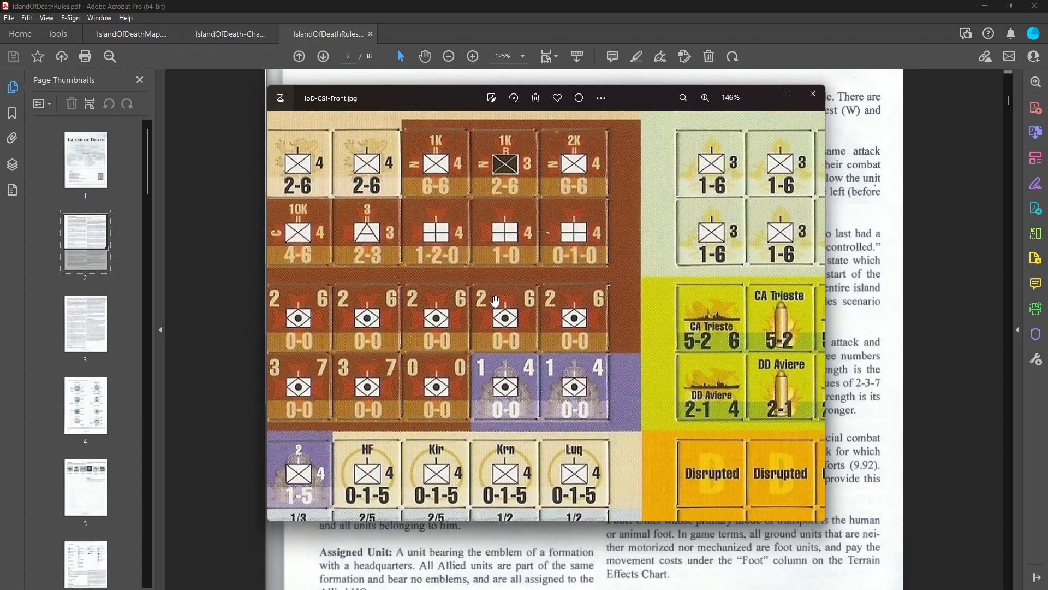
Zoom out to the whole front counter sheet and look over the unit, ship and marker counters on both halves.
scroll(495, 299, down, 1)
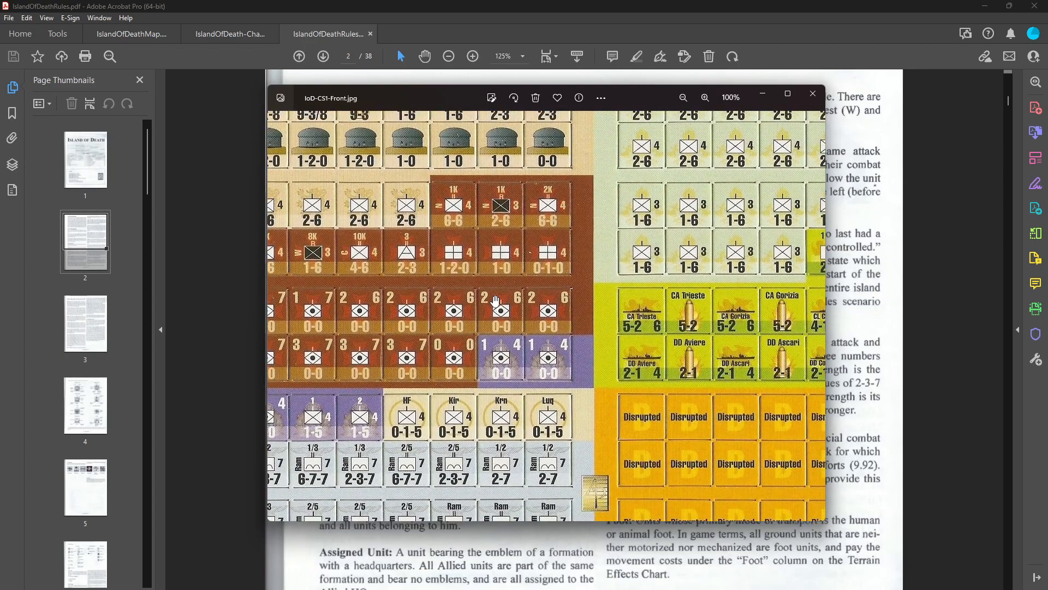
scroll(495, 299, down, 4)
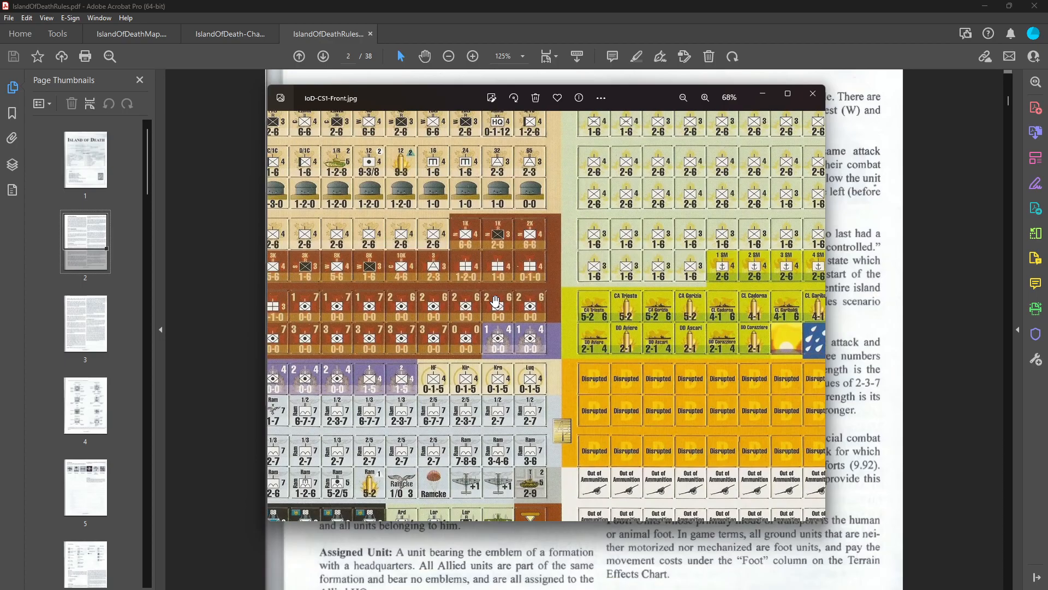
scroll(496, 300, down, 2)
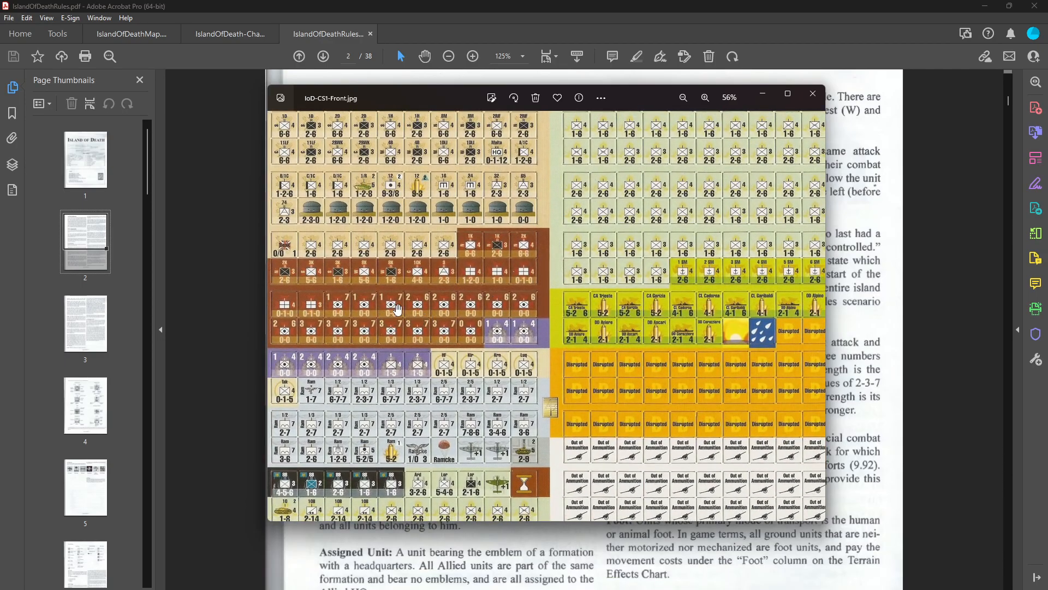
scroll(397, 309, down, 1)
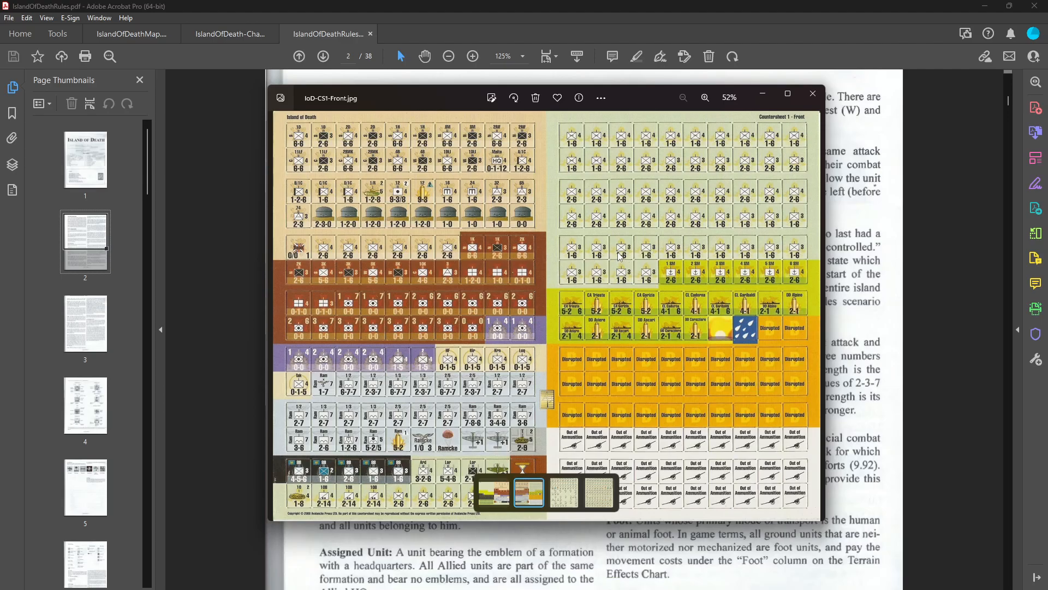
scroll(611, 210, up, 3)
drag(610, 212, 558, 301)
drag(633, 257, 541, 284)
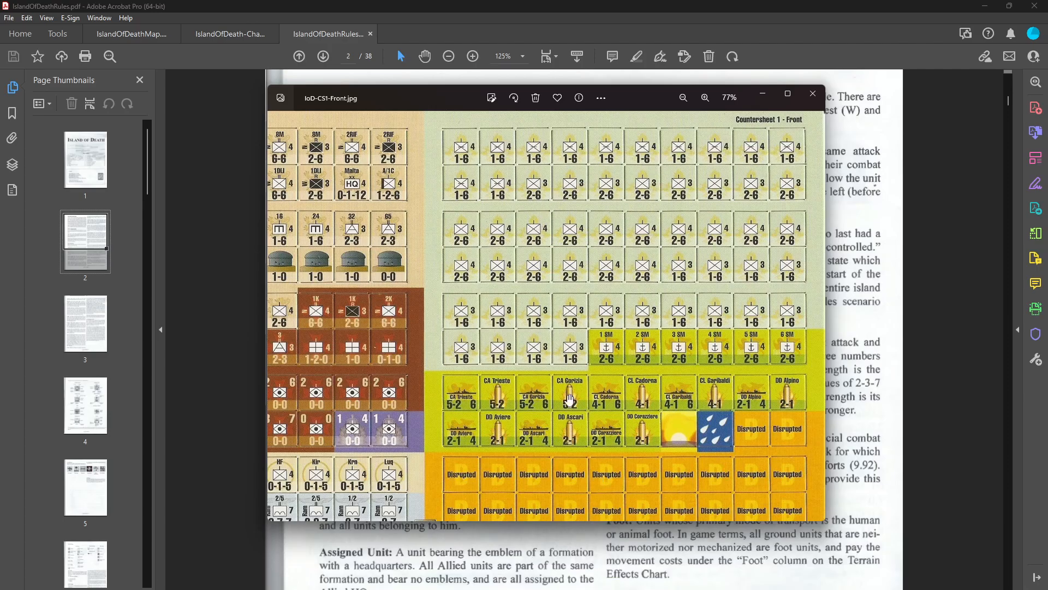
drag(446, 327, 691, 328)
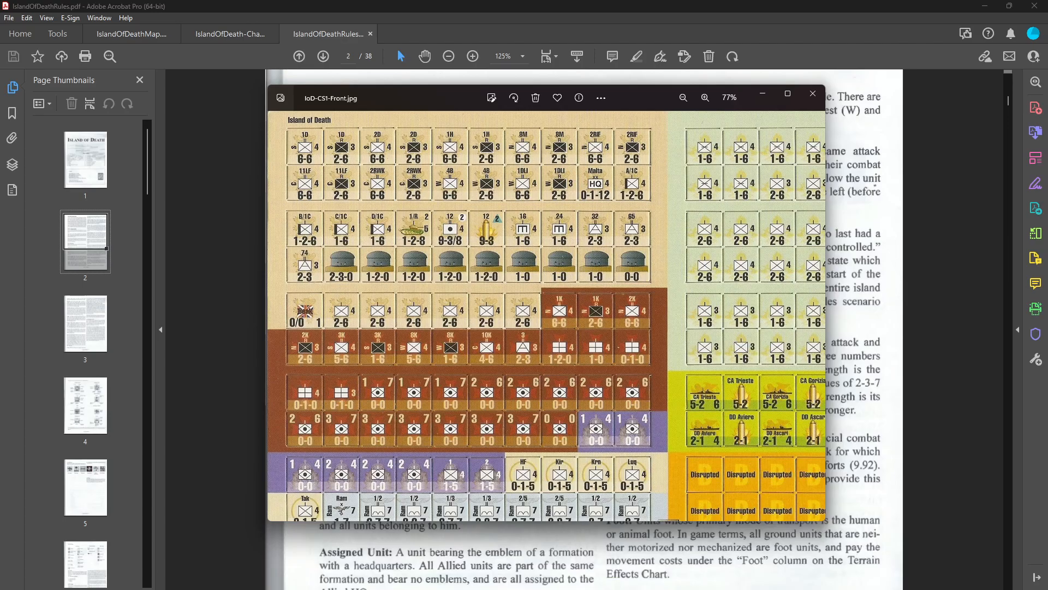
Open IoD-CS1-Back.jpg from the IslandOfDeath folder and place its window beside the front scan.
key(alt+Tab)
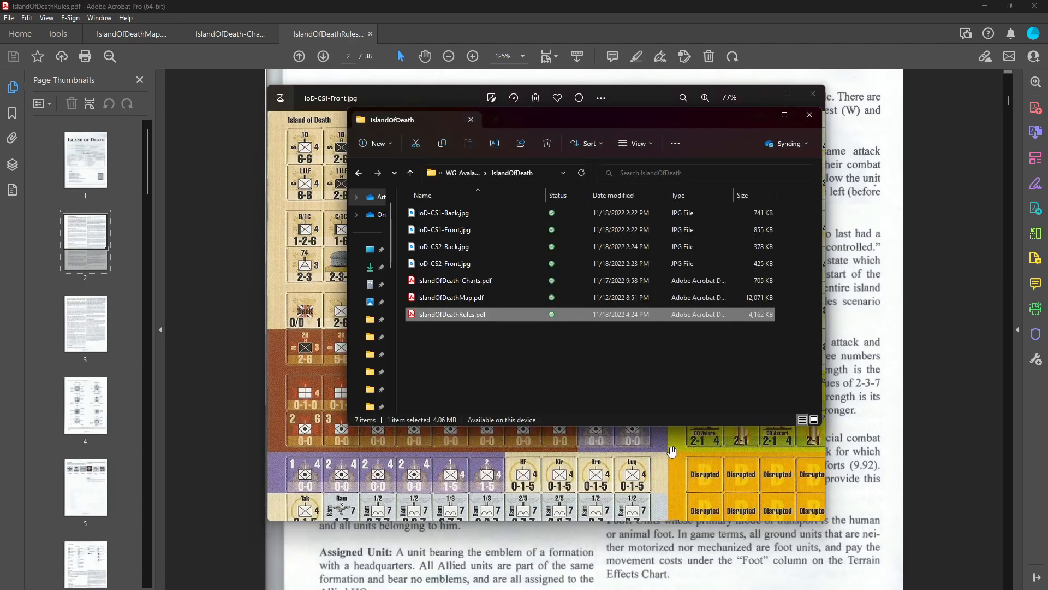
double_click(441, 214)
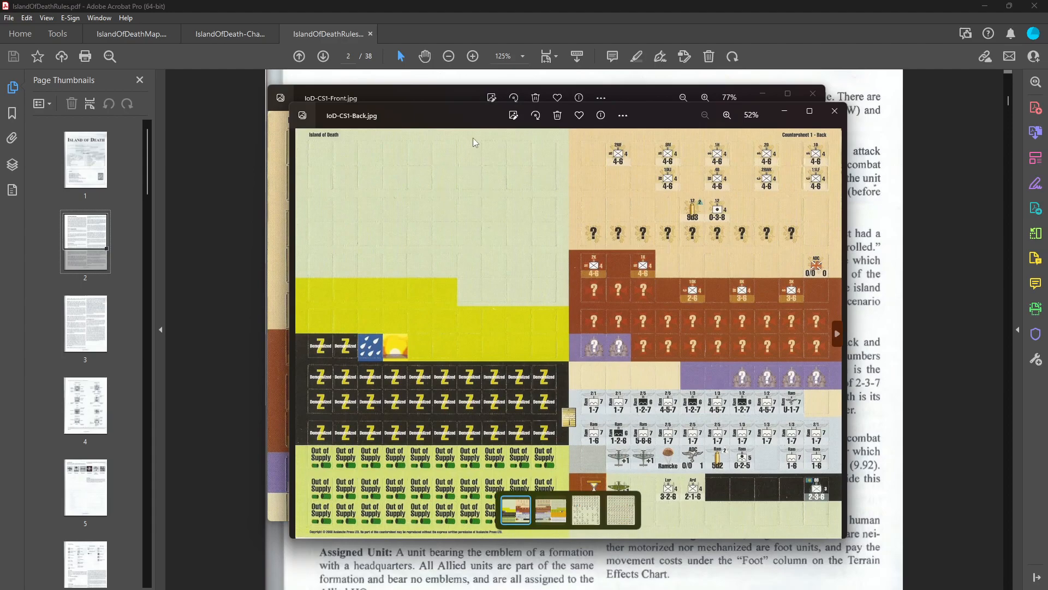
drag(473, 112, 329, 152)
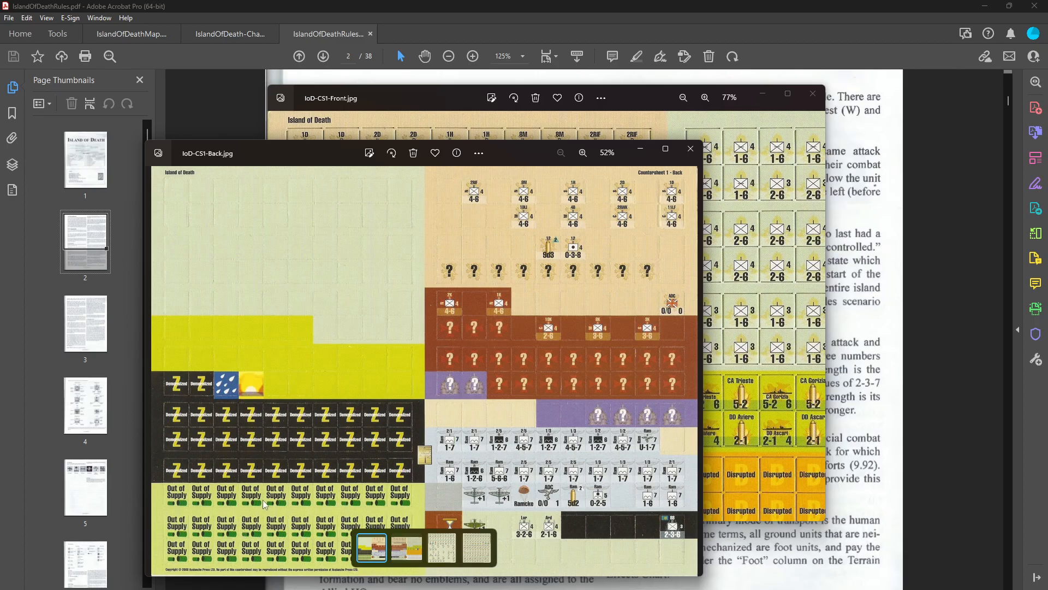
drag(522, 149, 803, 119)
Compare the lower marker counters of the front sheet with the back scan and close the back scan.
drag(356, 388, 162, 211)
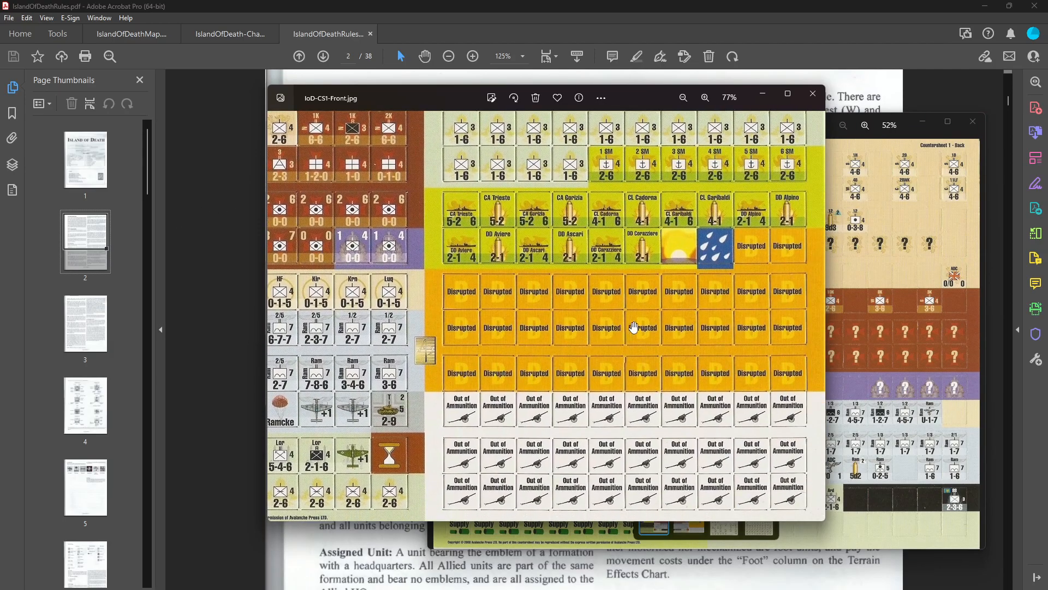
click(834, 141)
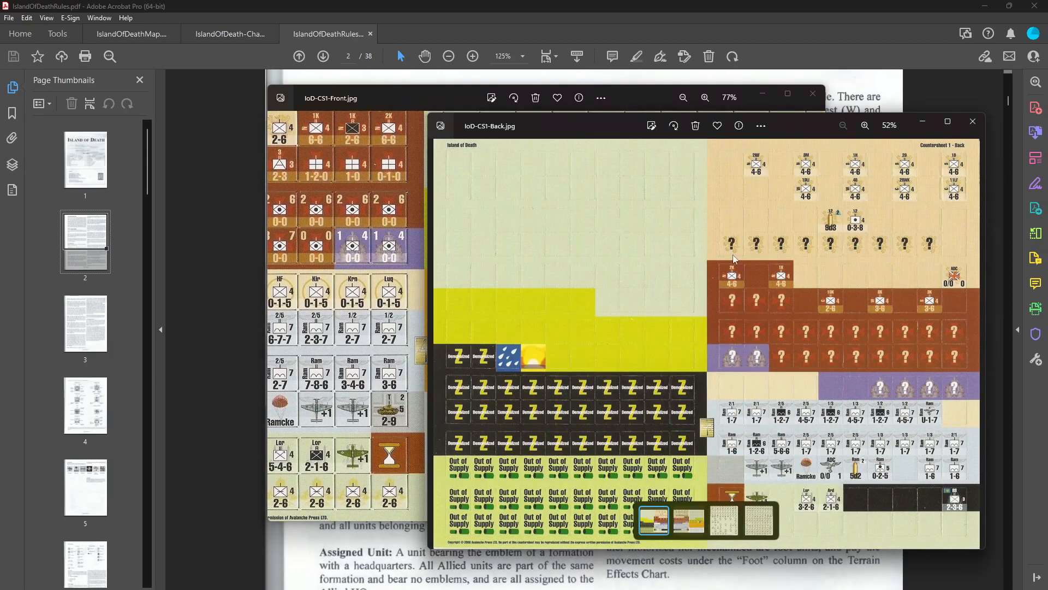
drag(602, 118, 684, 272)
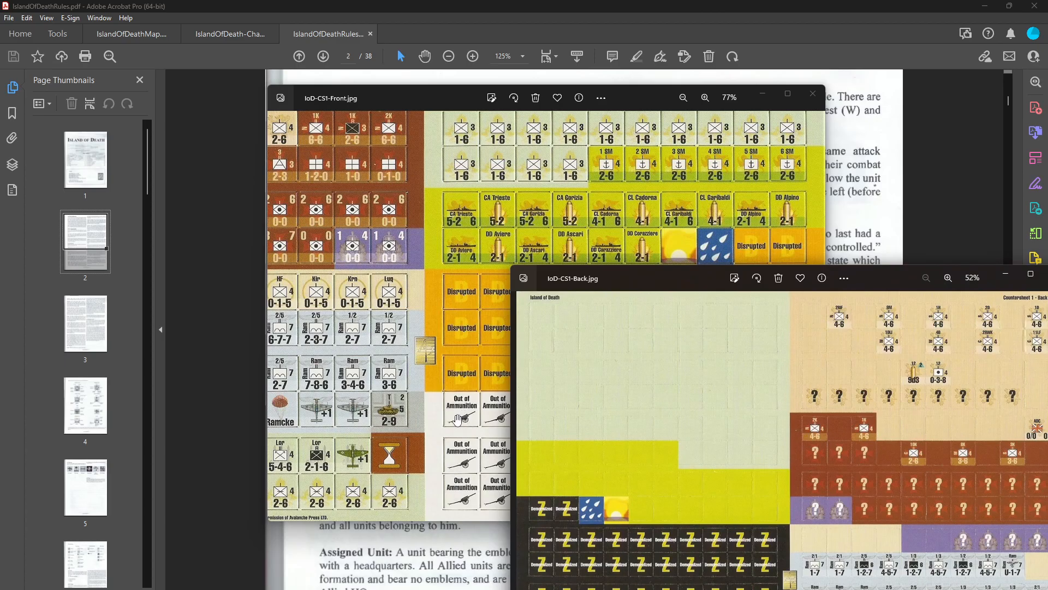
drag(676, 279, 538, 136)
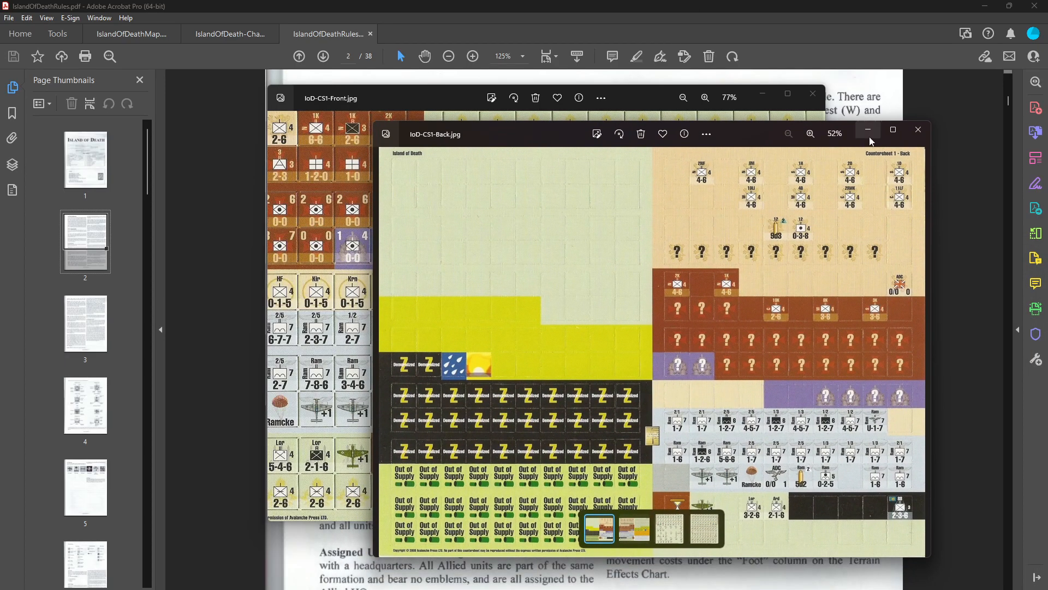
click(918, 129)
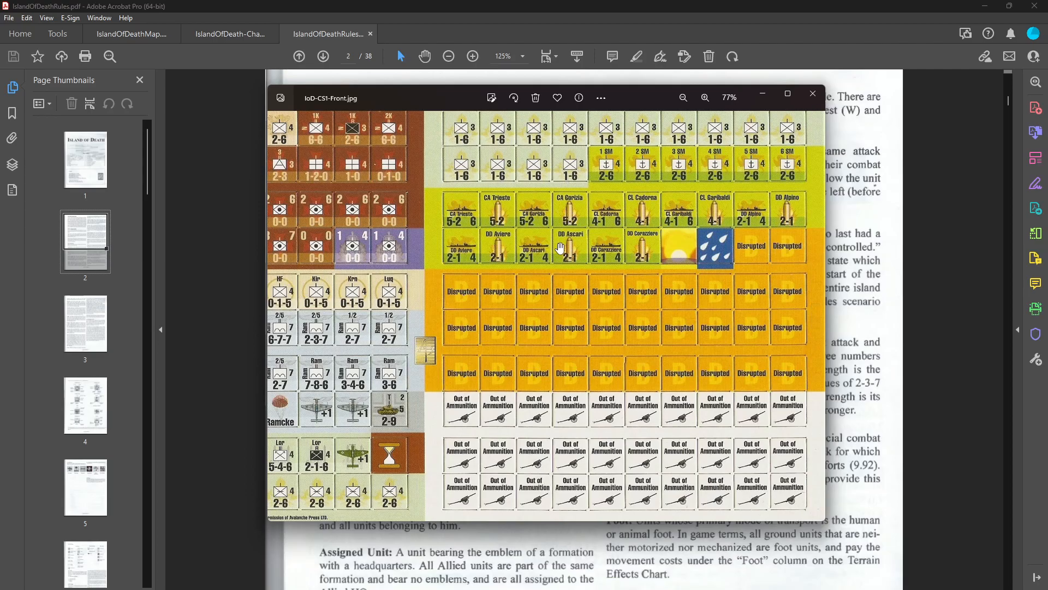
Look over the unit counters in the lower half of the front sheet and close the scan.
drag(477, 275, 615, 279)
drag(423, 289, 550, 293)
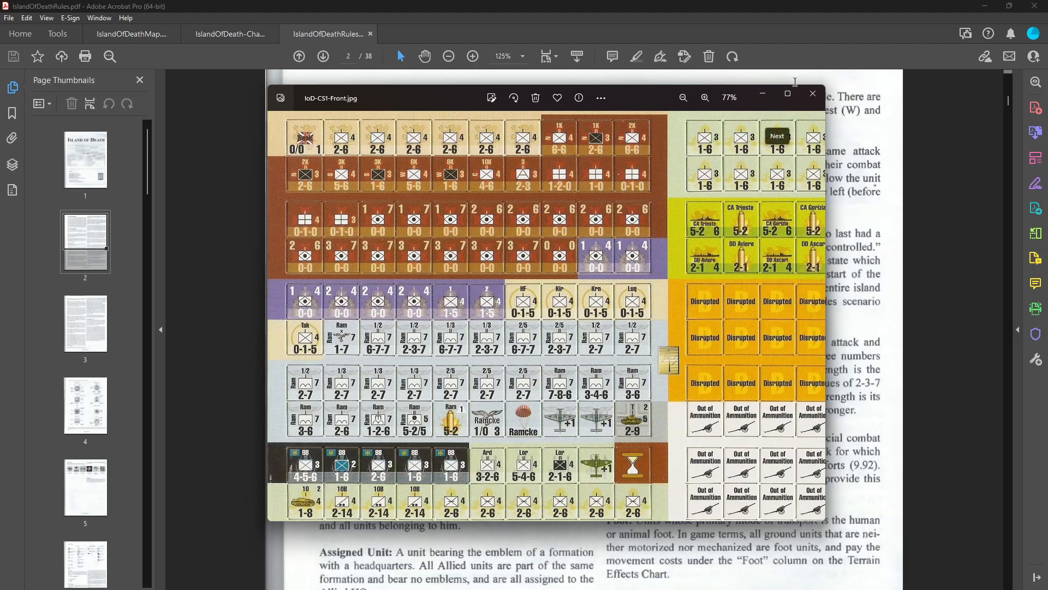
click(813, 94)
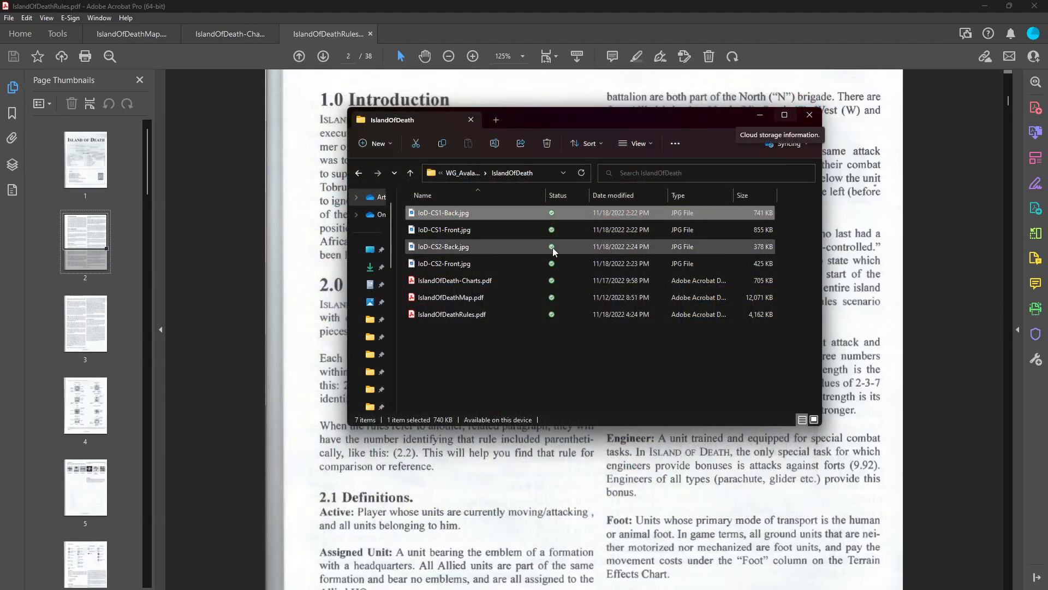
Open IoD-CS1-Front.jpg in GIMP from the IslandOfDeath folder and bring the sheet's upper-left counters into view.
right_click(445, 233)
mouse_move(539, 289)
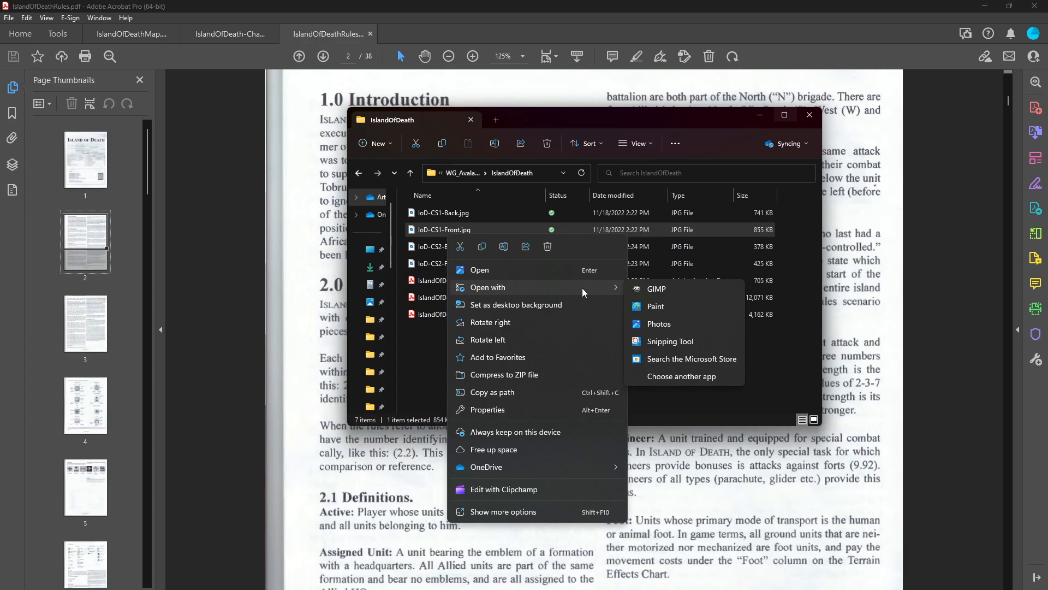
click(650, 290)
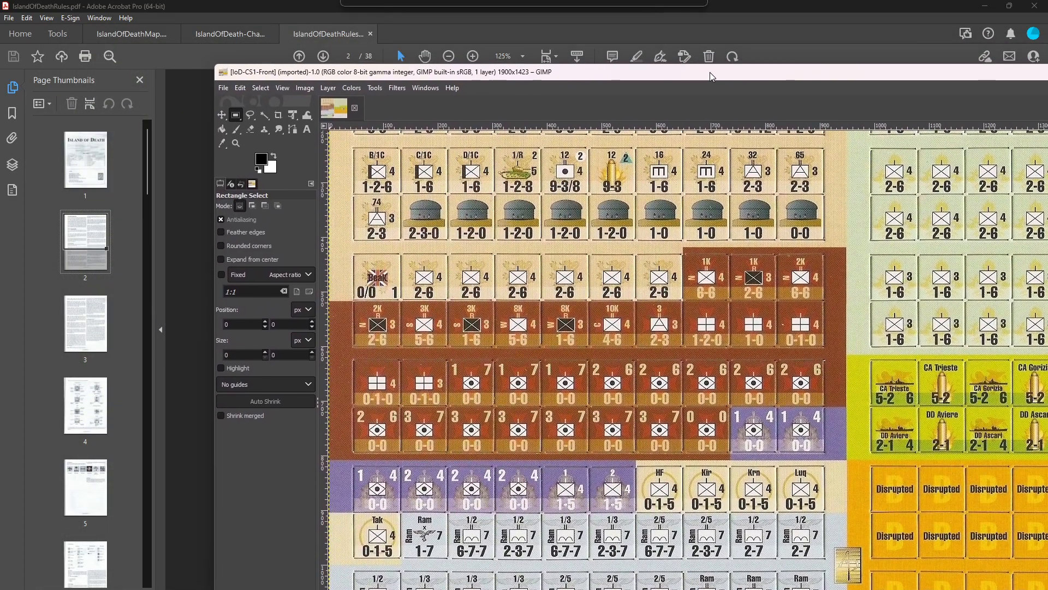
scroll(428, 323, up, 3)
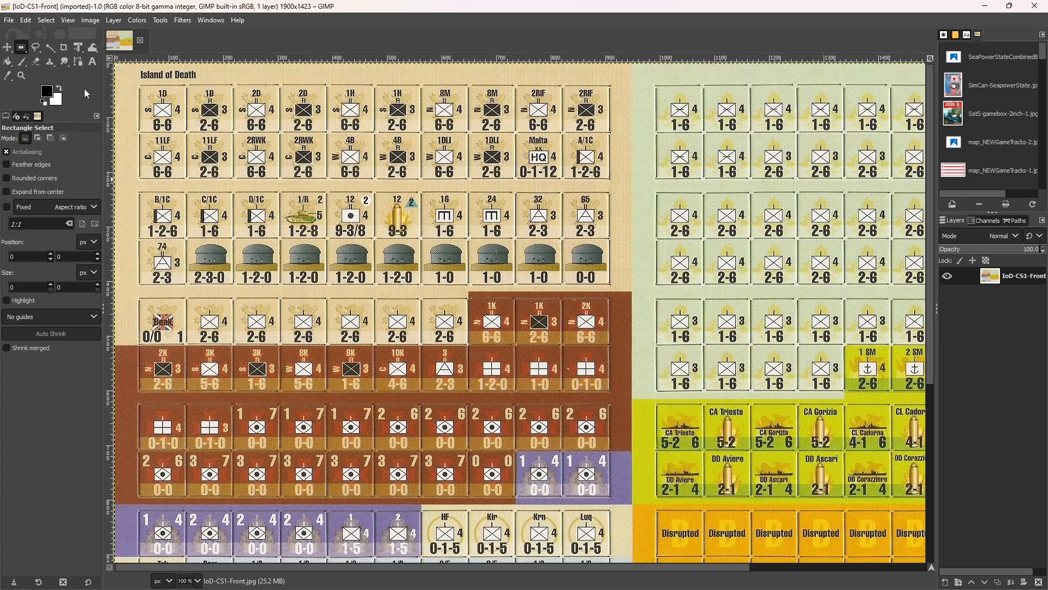
Enlarge the counter sheet to 200% to examine how the counters look at double size.
click(61, 20)
mouse_move(87, 81)
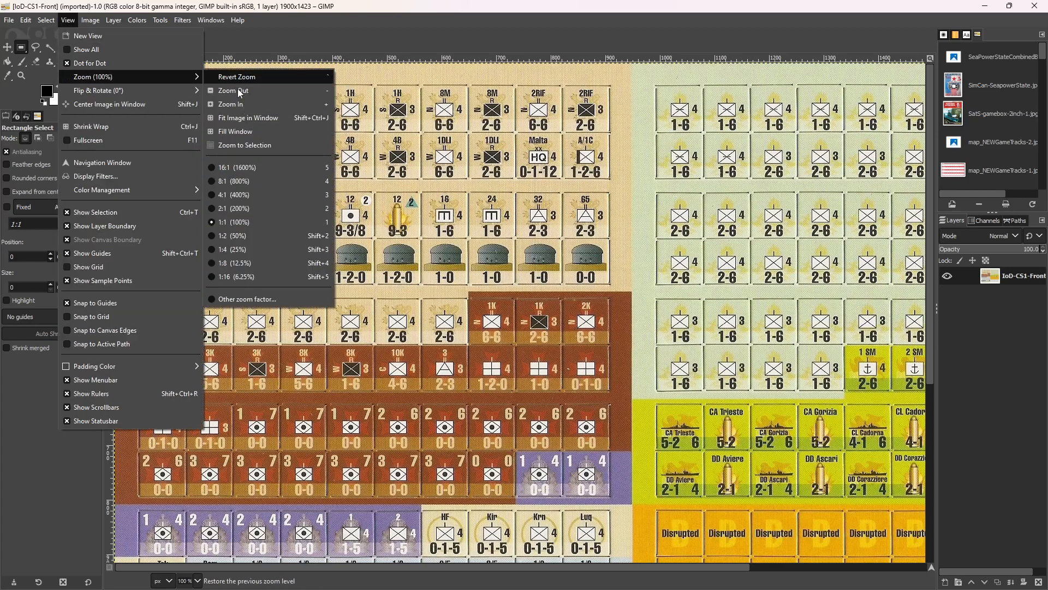
click(251, 207)
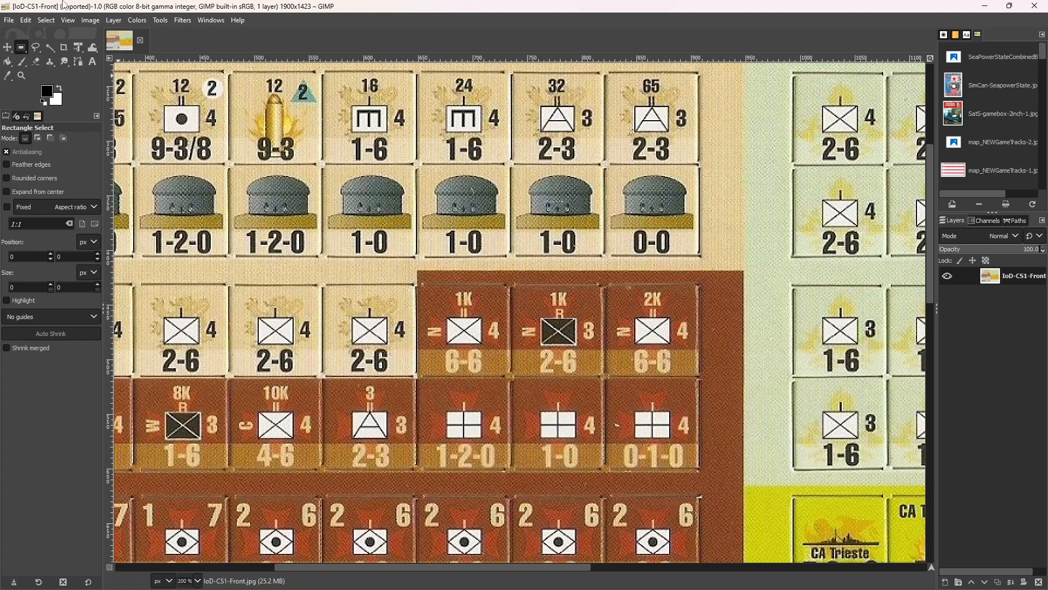
click(68, 21)
mouse_move(87, 80)
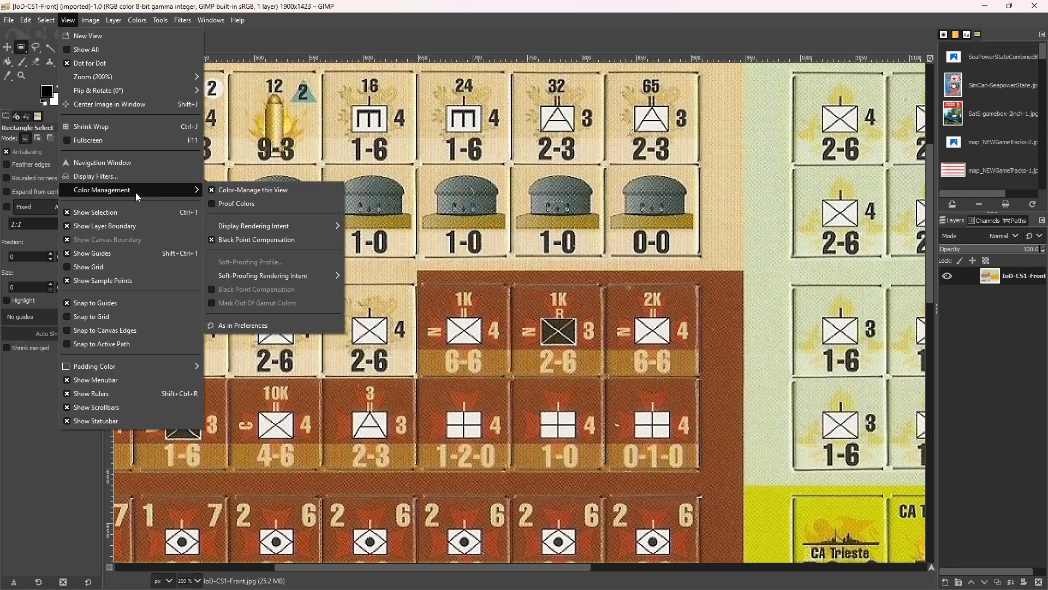
Check the counter sheet's size in pixels and percent with Scale Image, leaving it at its original dimensions.
click(90, 20)
click(90, 20)
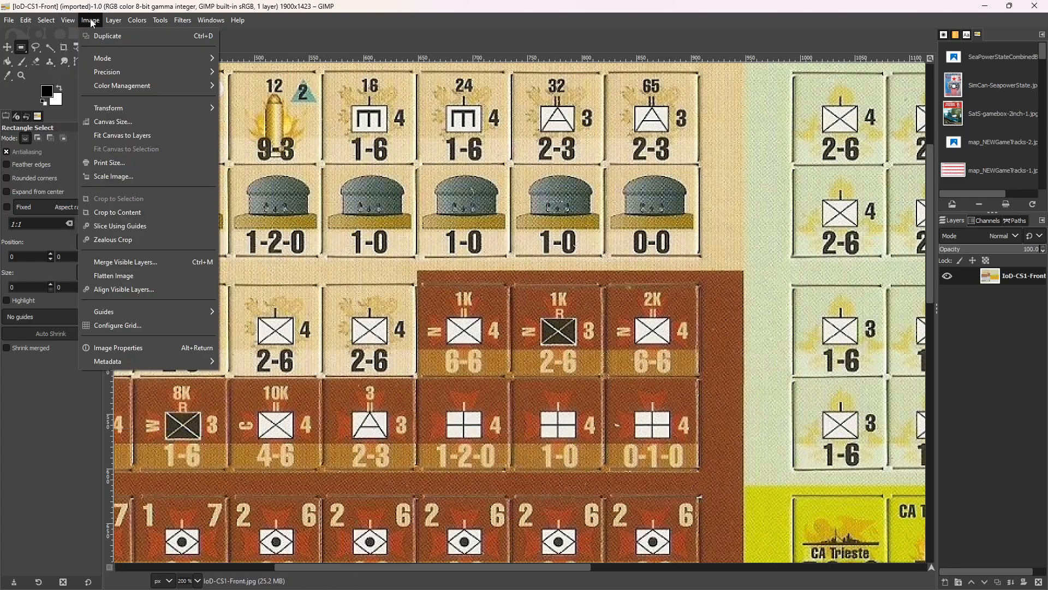
click(119, 176)
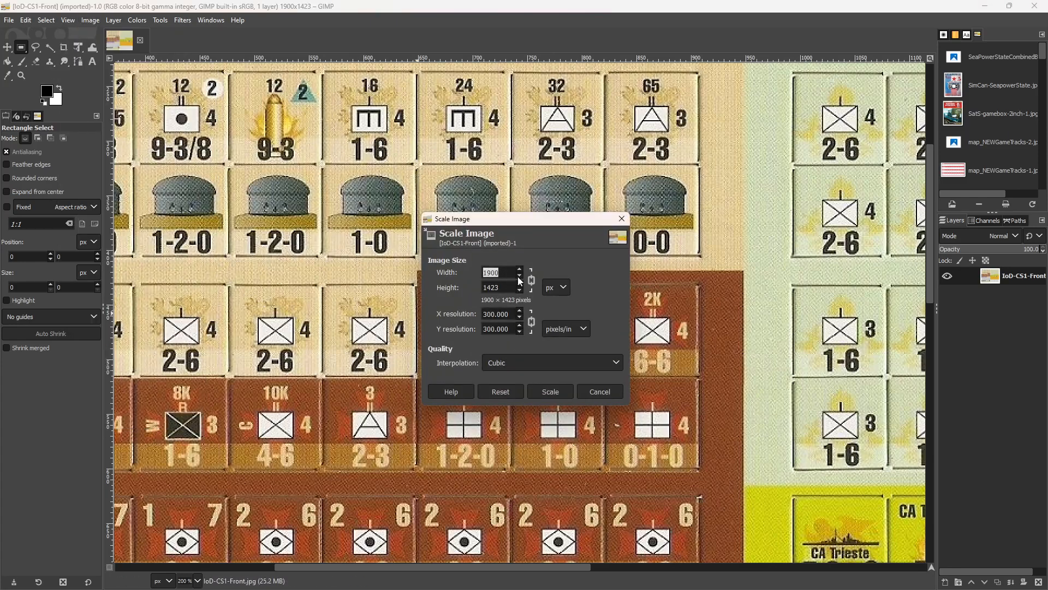
click(563, 287)
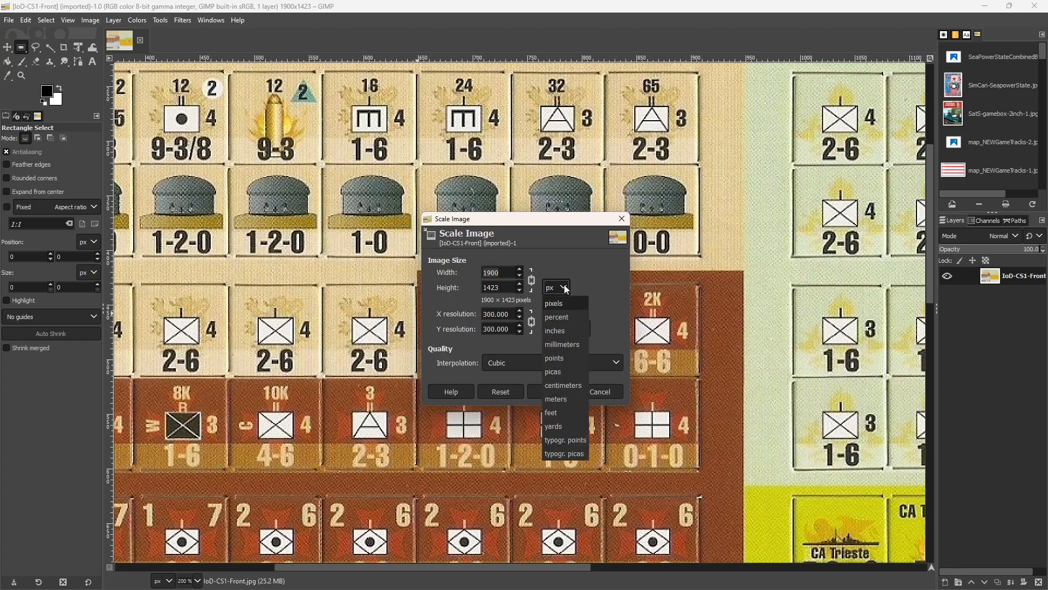
click(556, 318)
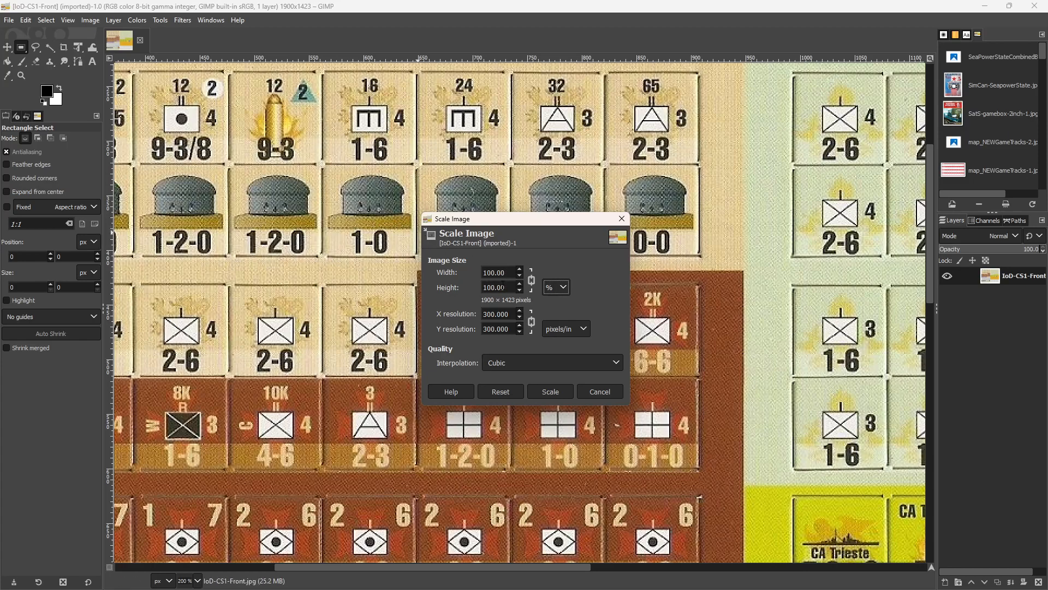
click(559, 294)
click(553, 302)
click(555, 287)
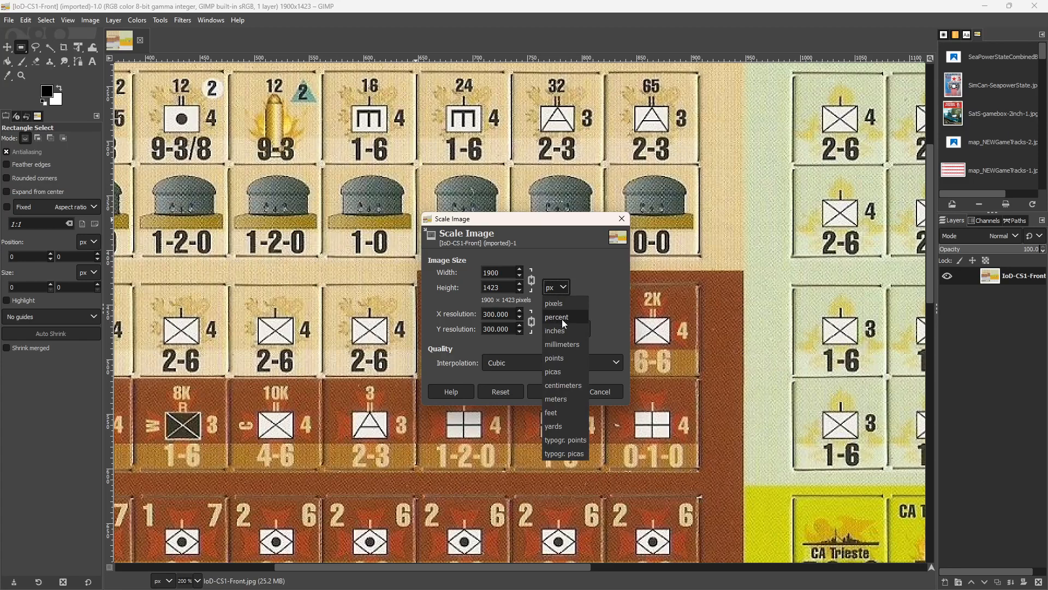
click(561, 319)
click(550, 392)
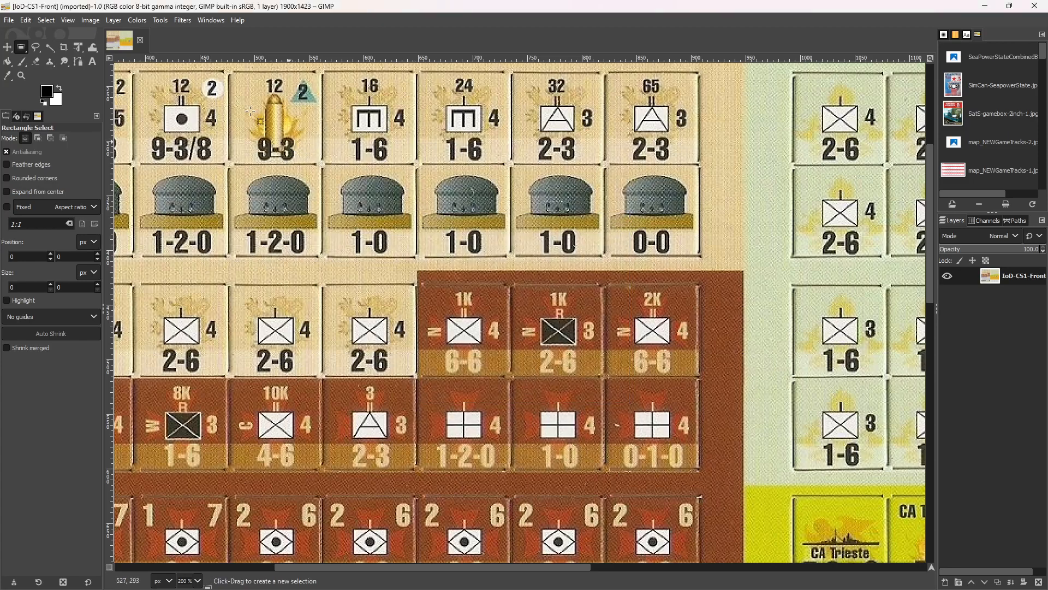
Return to 100% zoom and measure the first 1D counter with a rectangular selection of about 86 × 89 px.
click(67, 20)
mouse_move(86, 77)
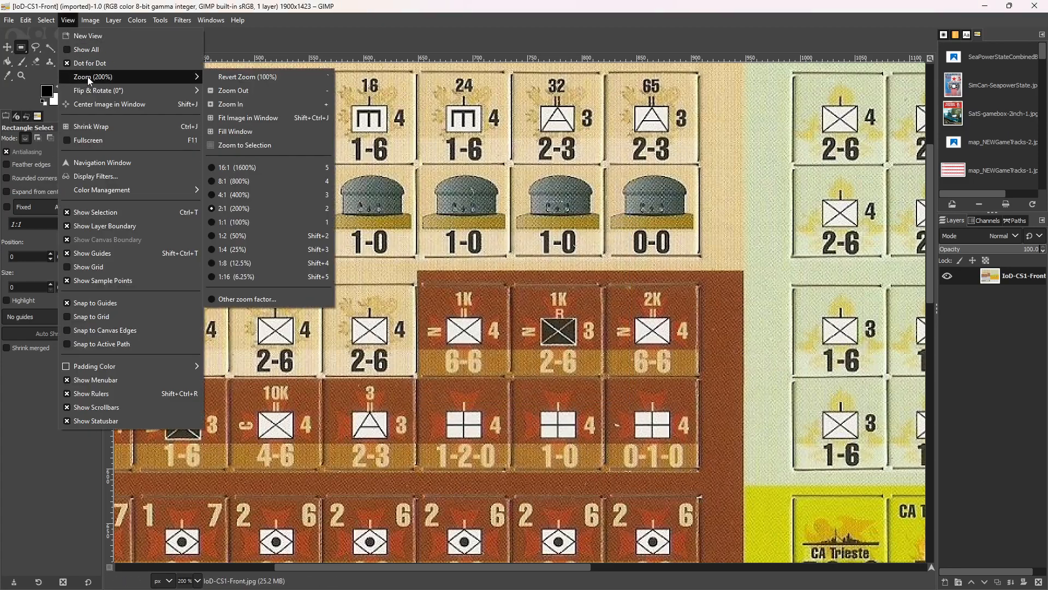
click(265, 224)
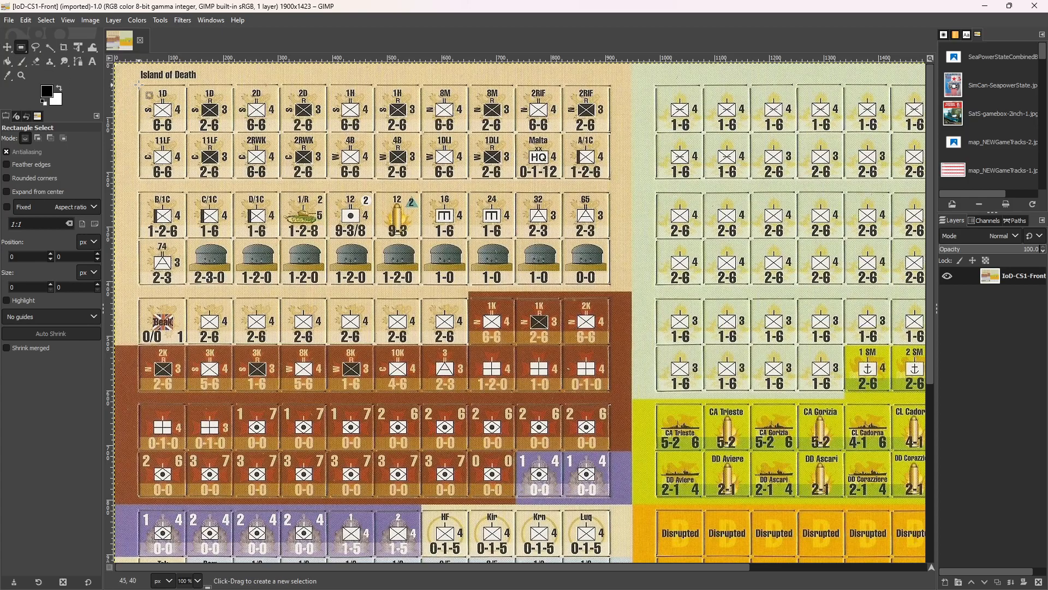
drag(138, 85, 185, 132)
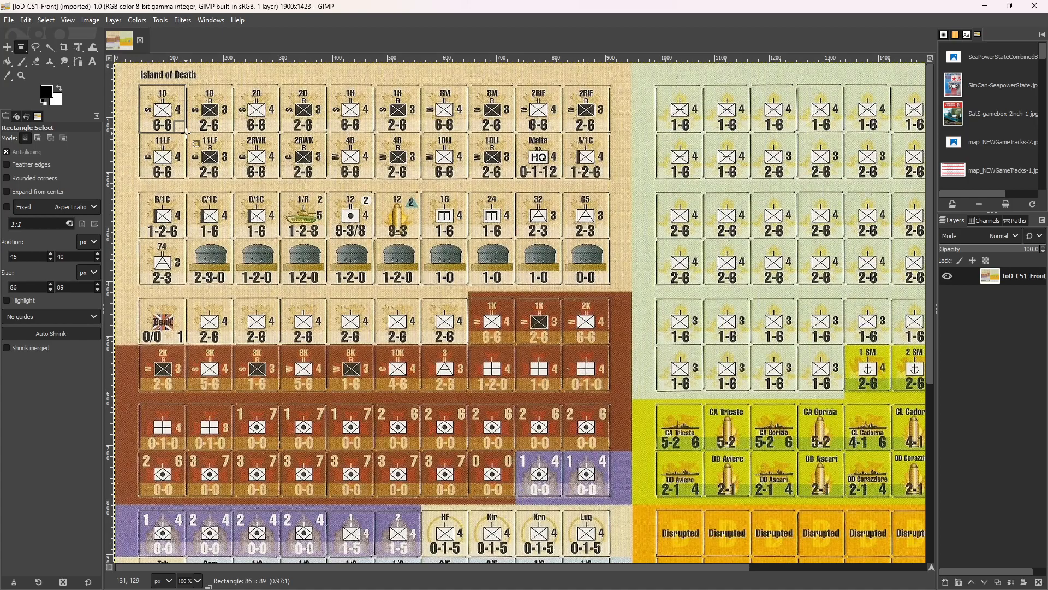
drag(185, 133, 185, 133)
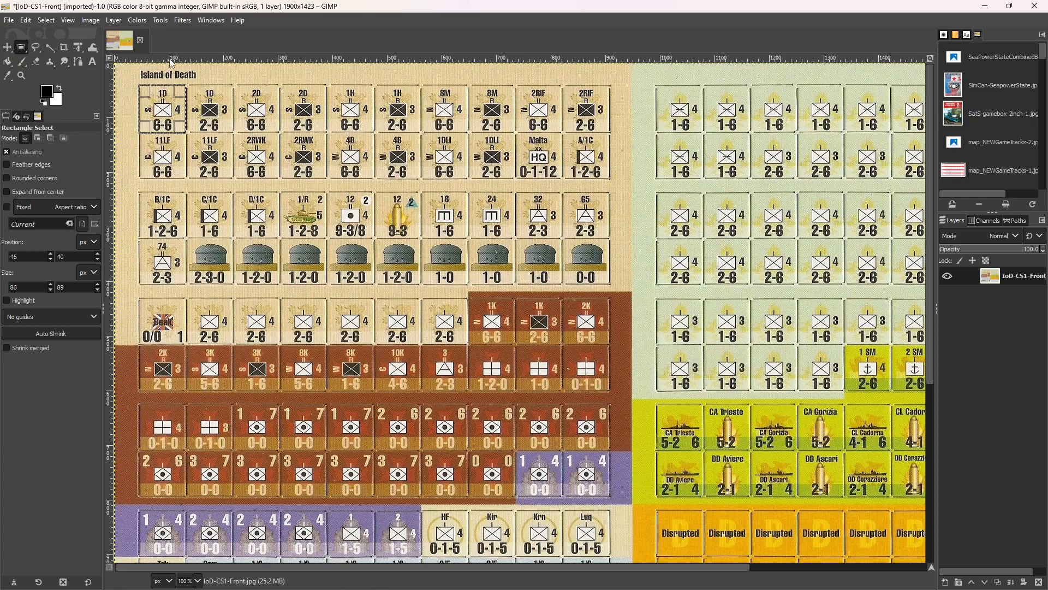
Clear the selection around the 1D counter and scale the whole counter sheet image to 125 percent.
click(131, 66)
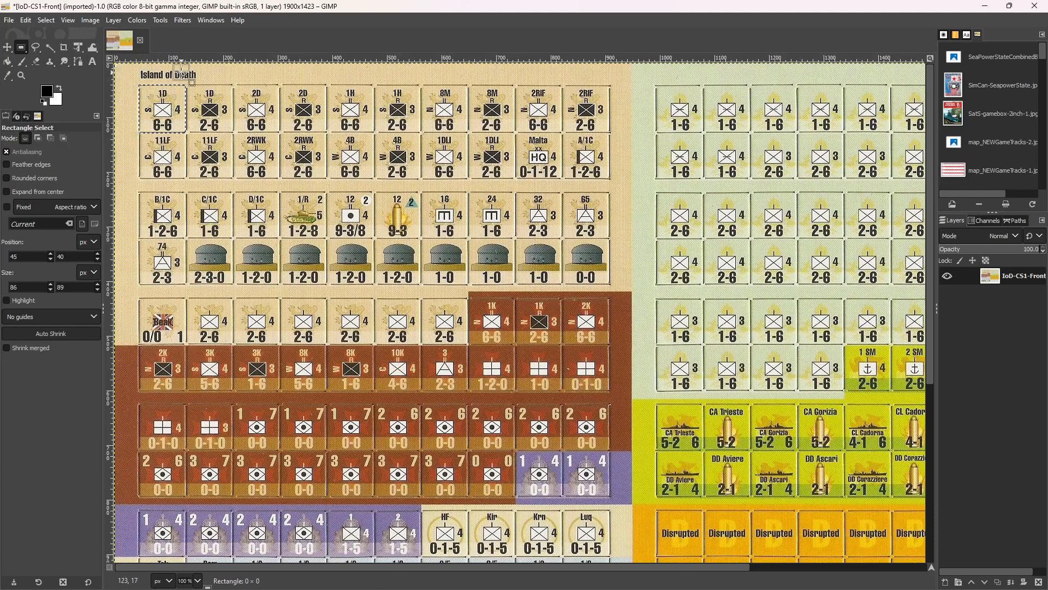
click(87, 21)
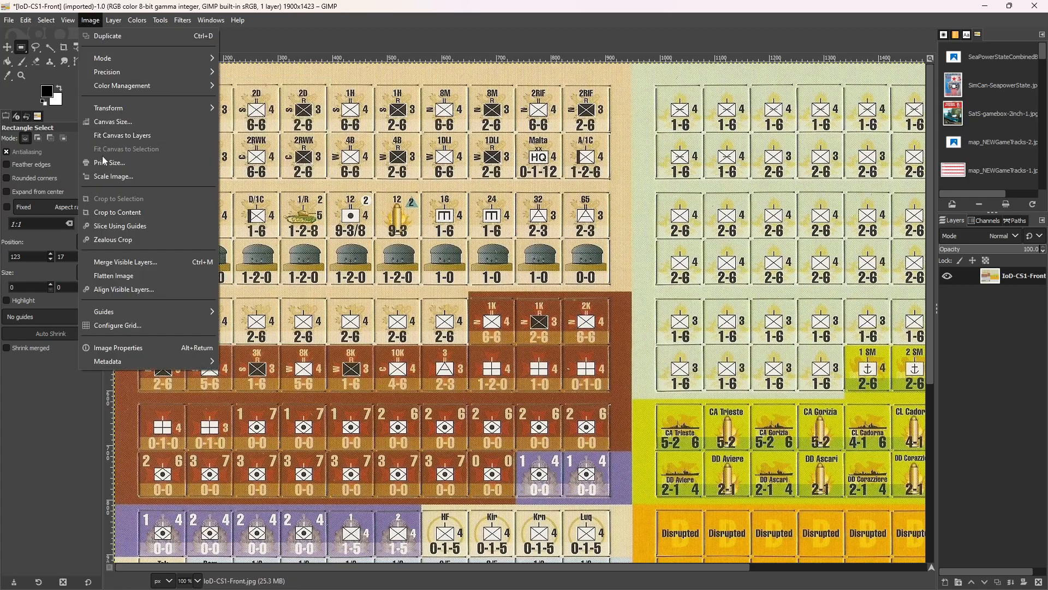
click(115, 177)
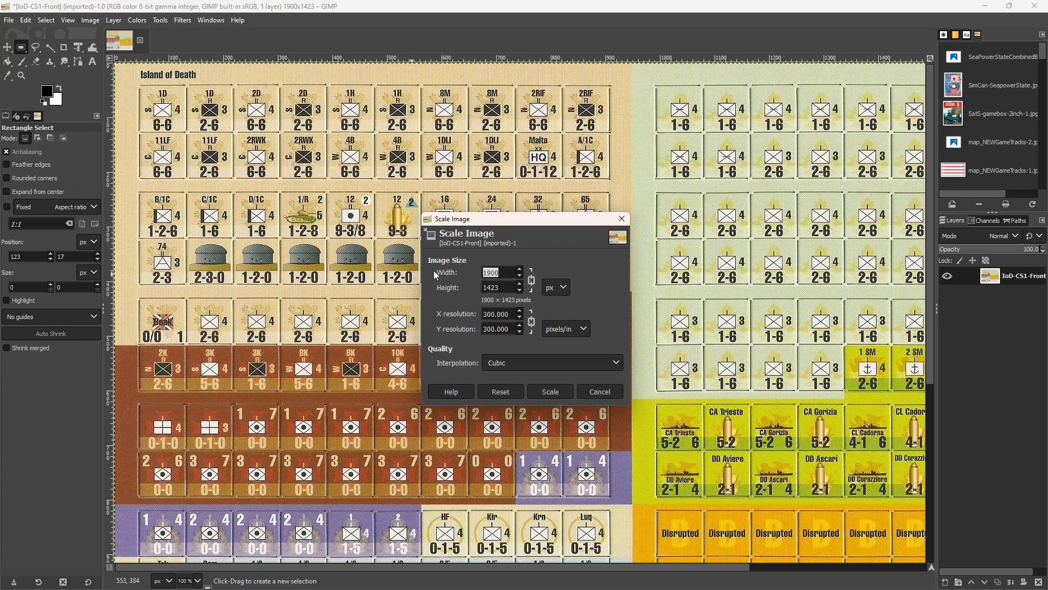
click(552, 288)
click(552, 323)
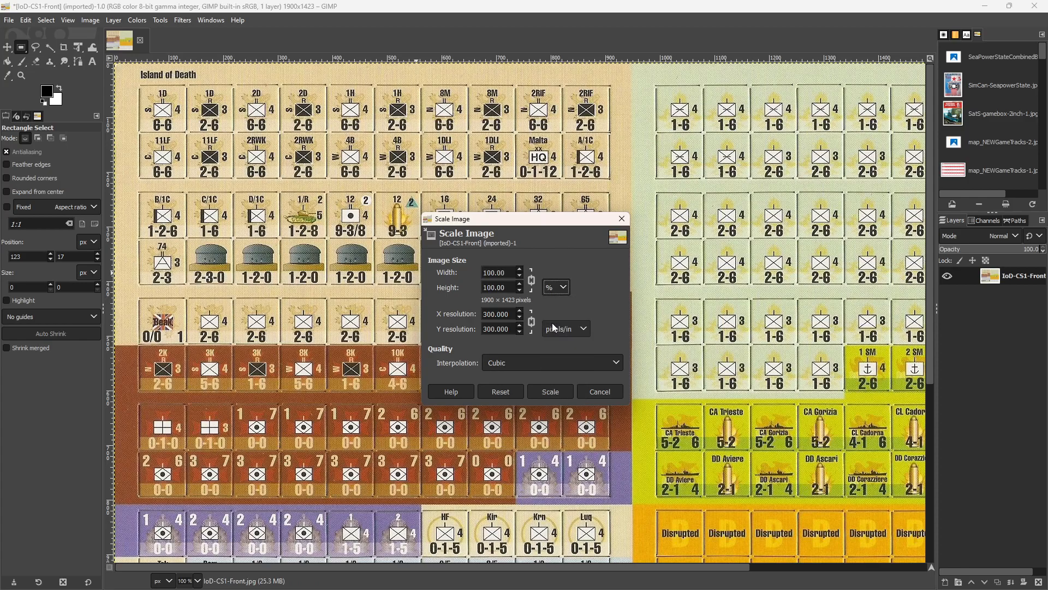
drag(509, 272, 482, 273)
text(125)
key(Tab)
click(547, 393)
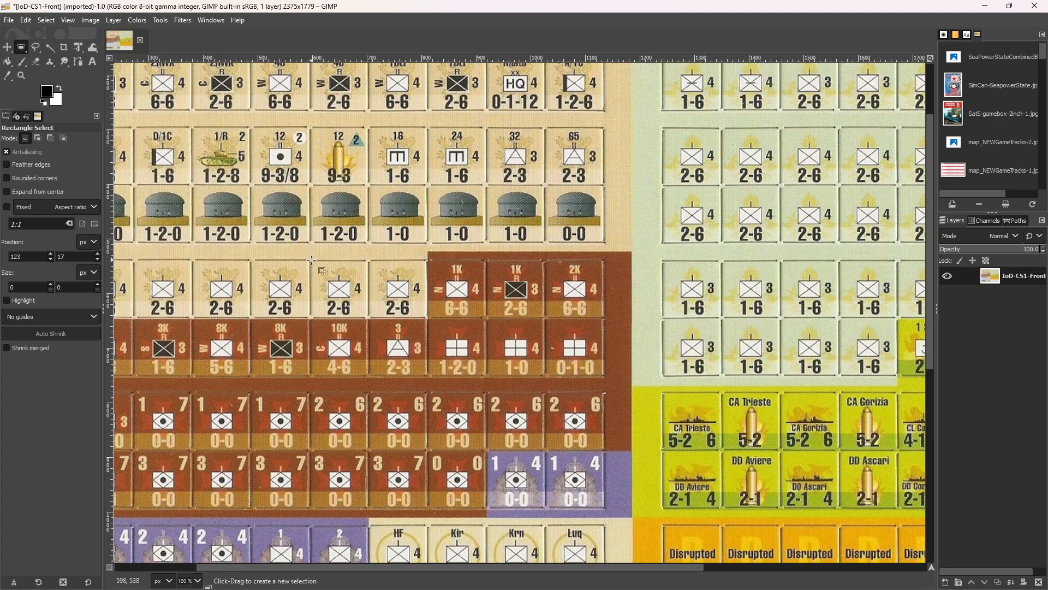
Draw a 100 × 100 px rectangular selection around the unnumbered tan 2-6 infantry counter directly above the 10K counter.
drag(310, 260, 369, 318)
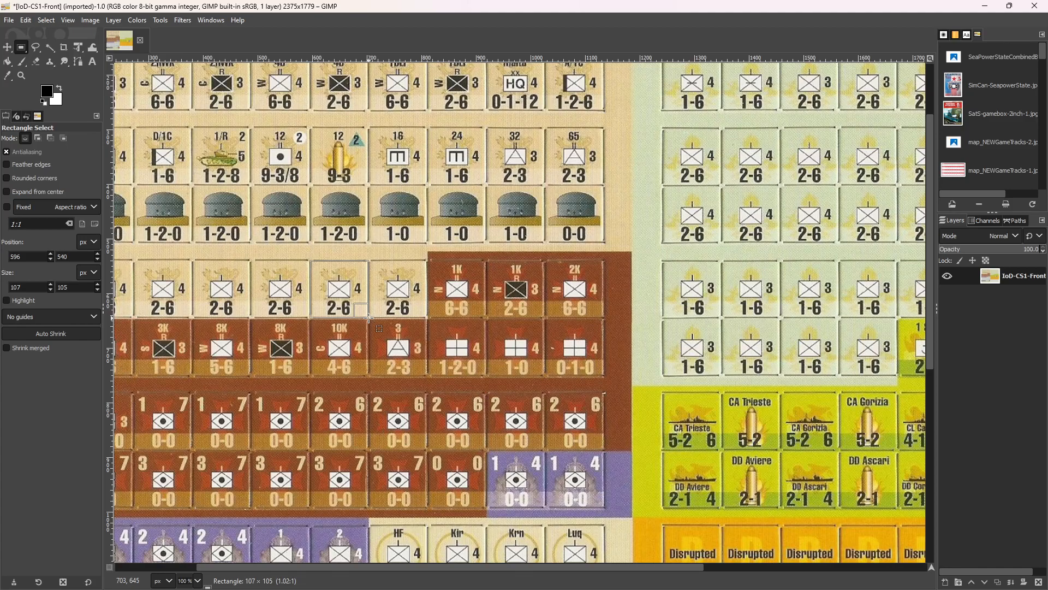
drag(369, 317, 365, 316)
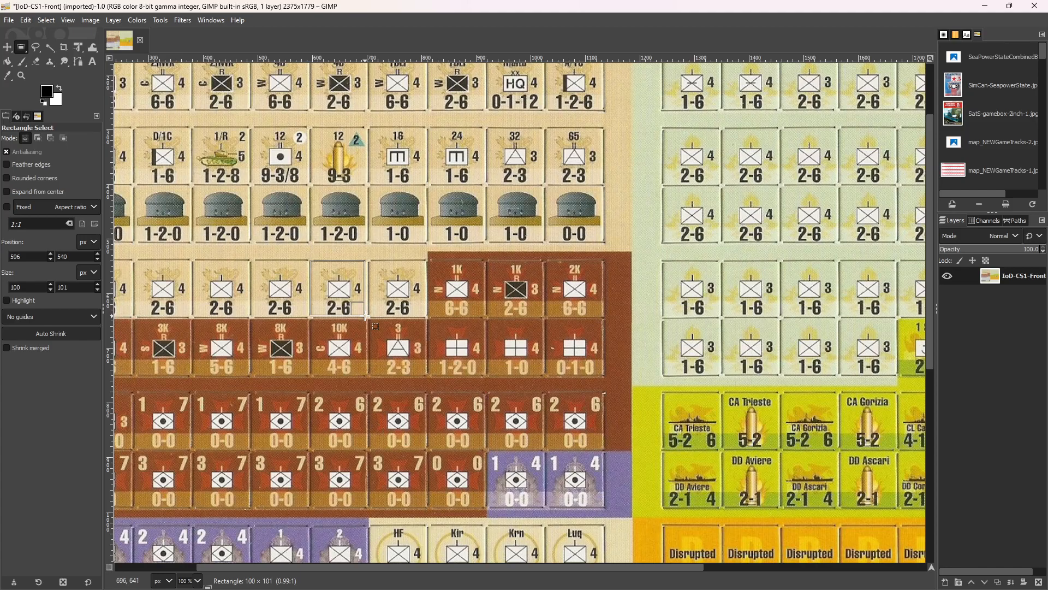
drag(365, 317, 365, 316)
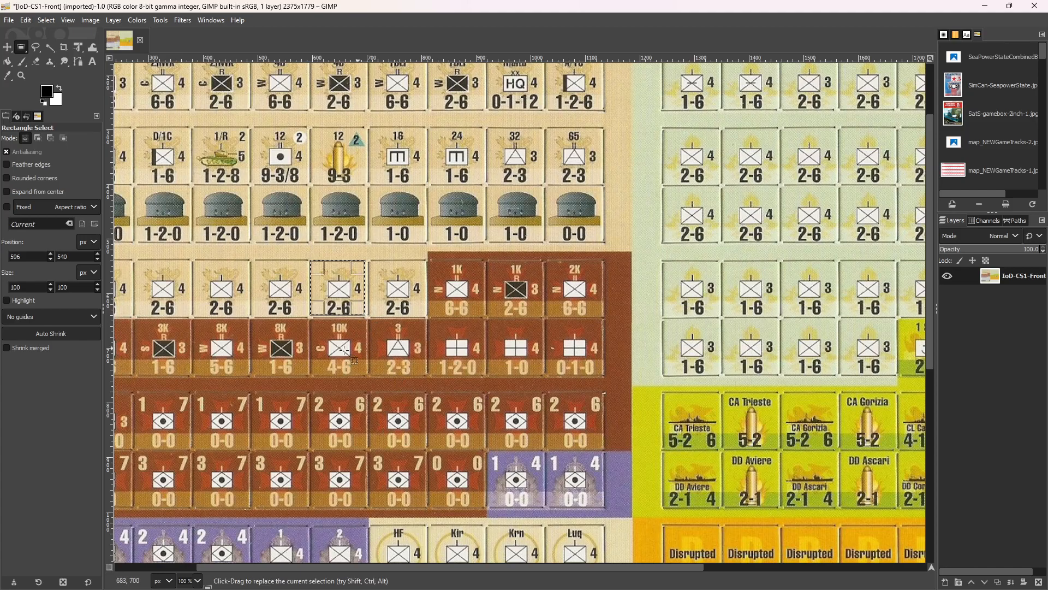
Nudge the sheet layer slightly up and to the left with the Move tool to centre the 2-6 counter in the selection.
click(8, 48)
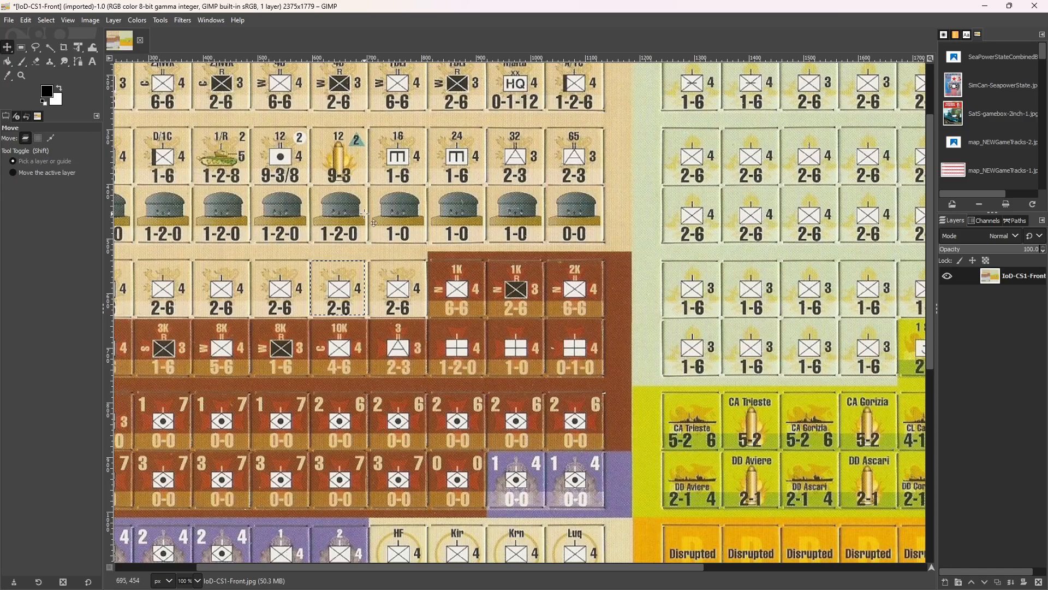
key(Up)
key(Up)
key(Up)
key(Up)
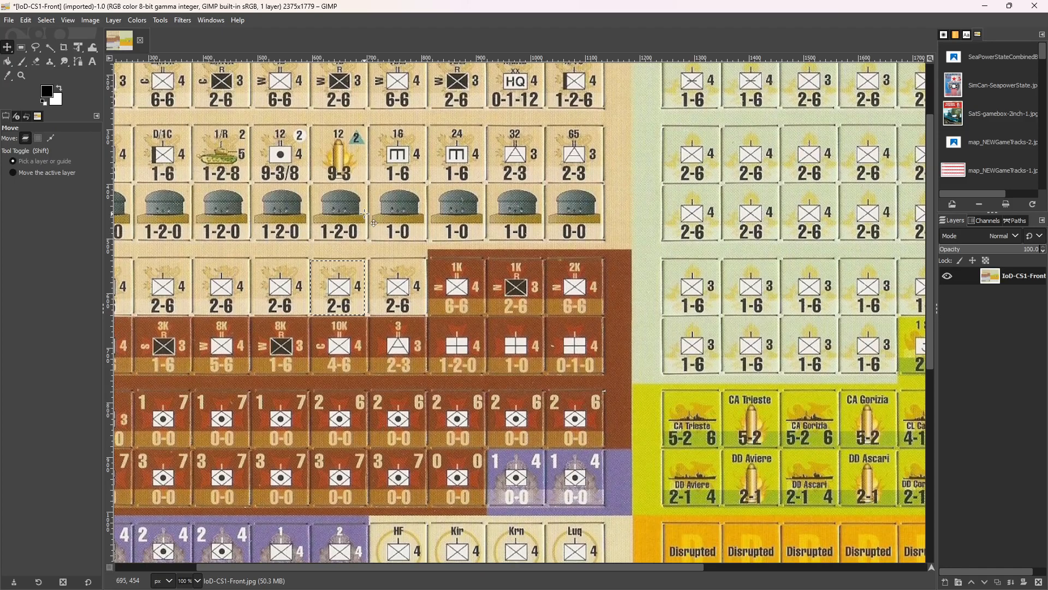
key(Left)
key(Left)
key(Left)
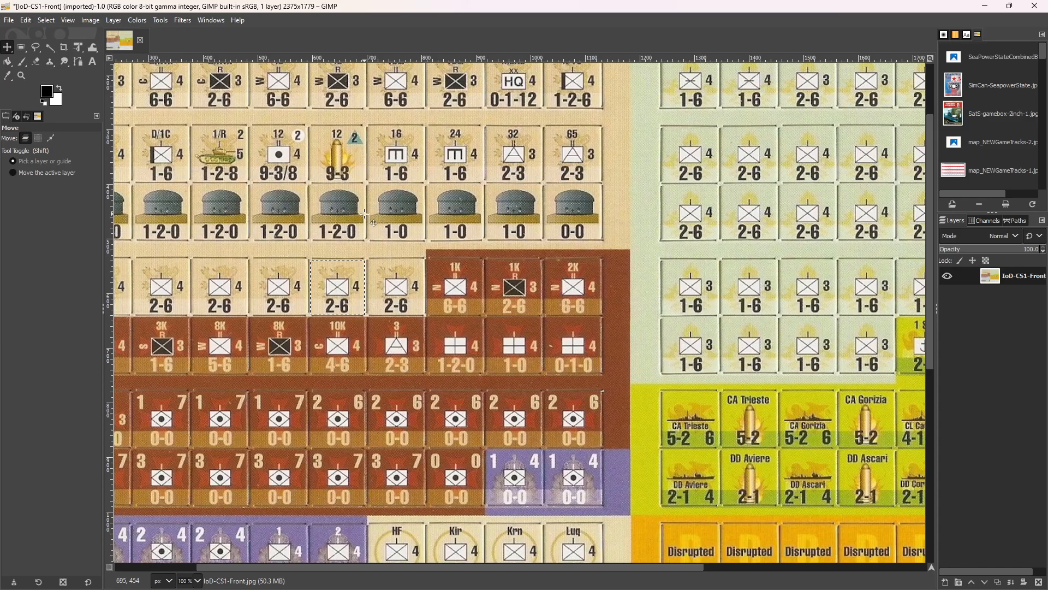
key(Left)
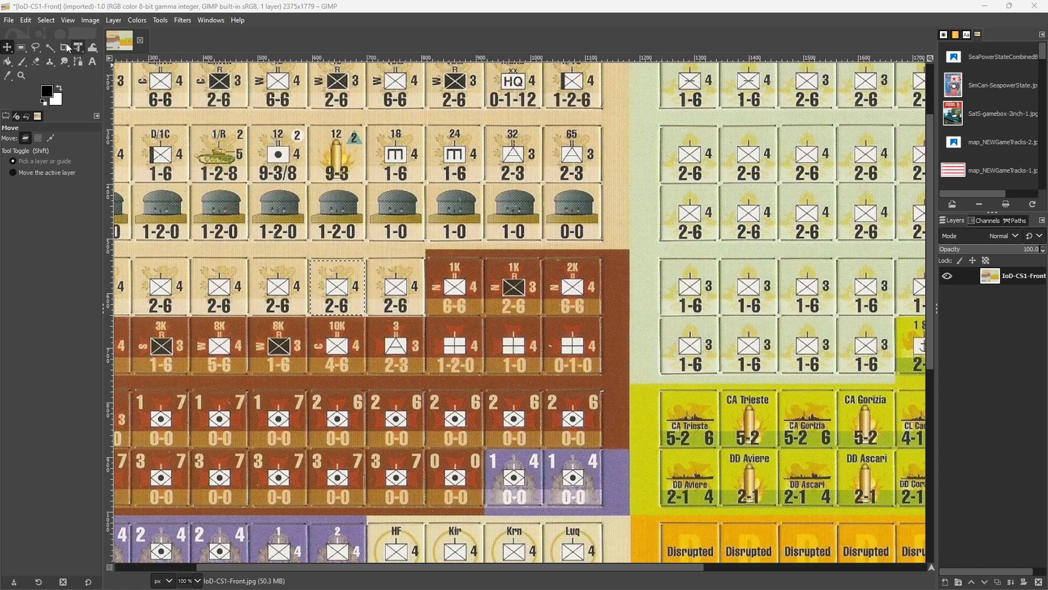
click(28, 18)
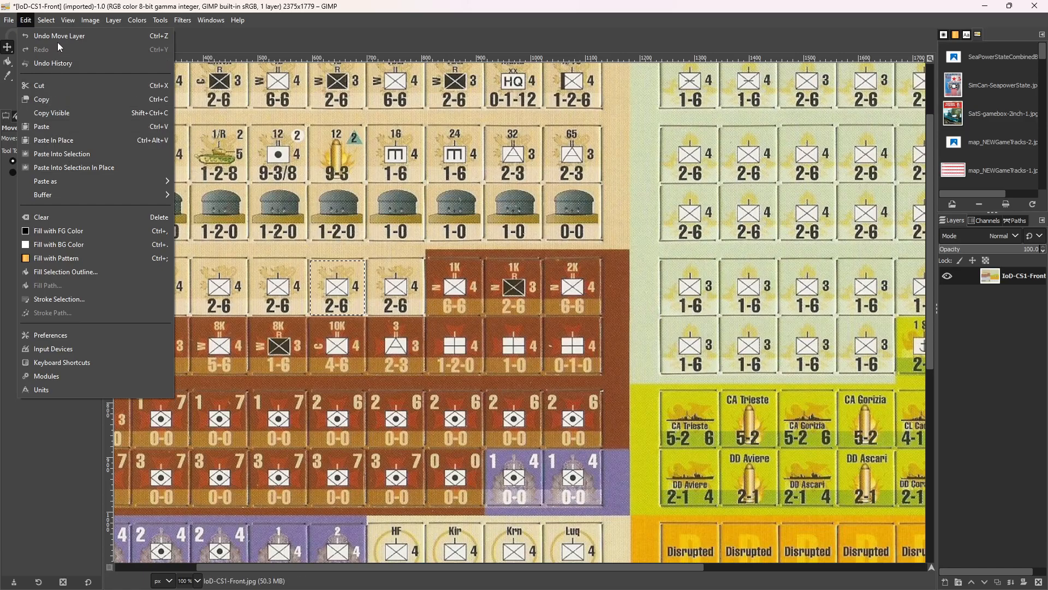
mouse_move(10, 22)
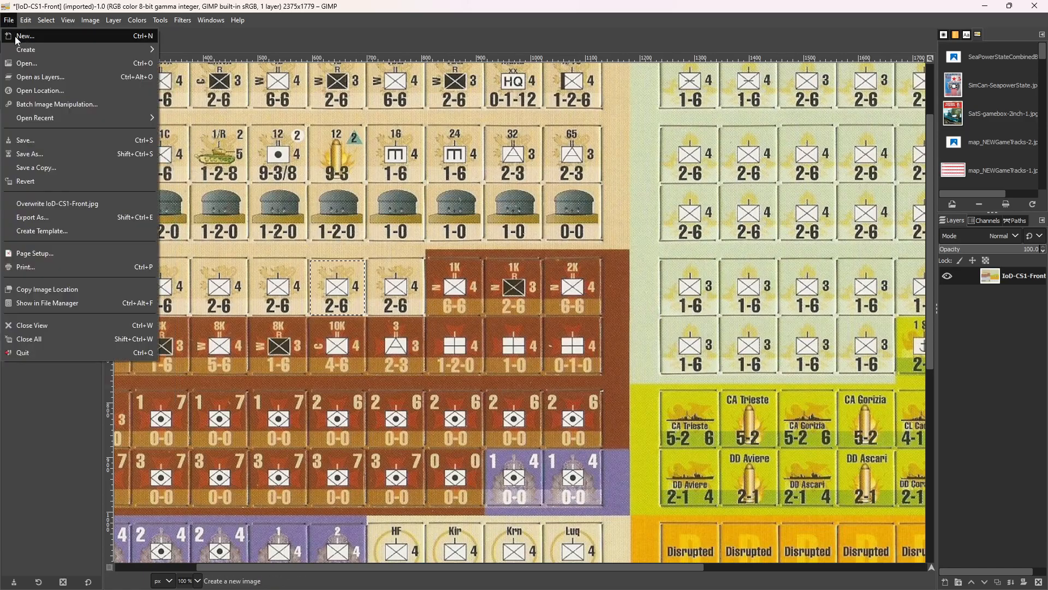
mouse_move(22, 51)
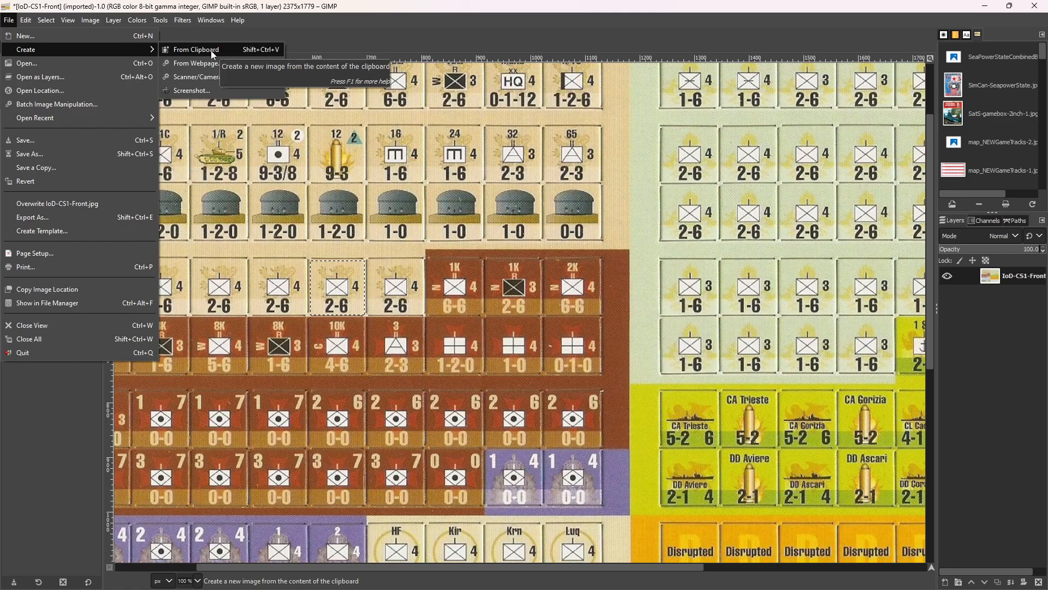
click(285, 7)
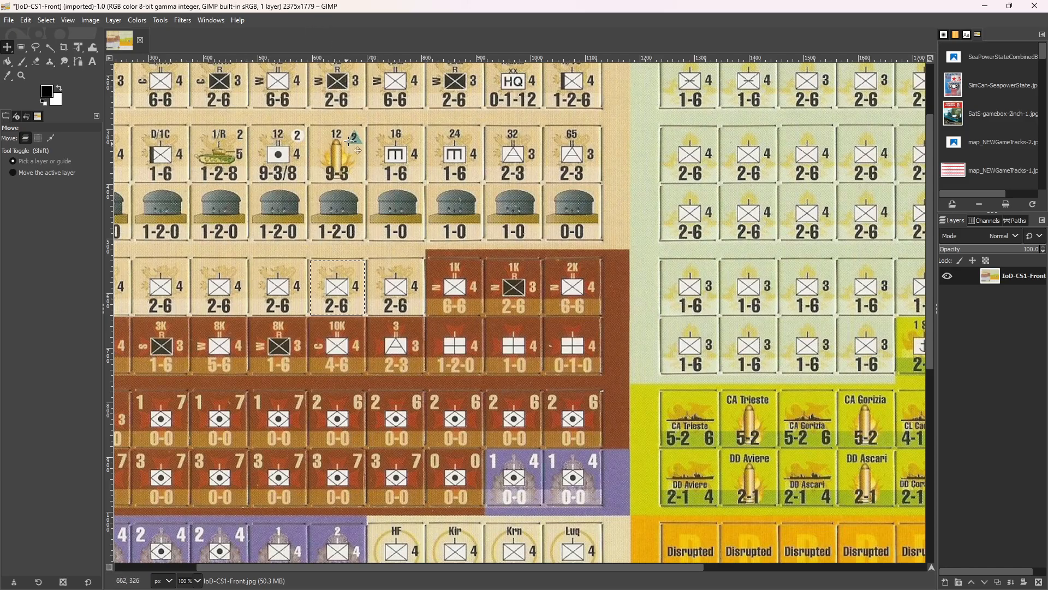
scroll(348, 157, up, 3)
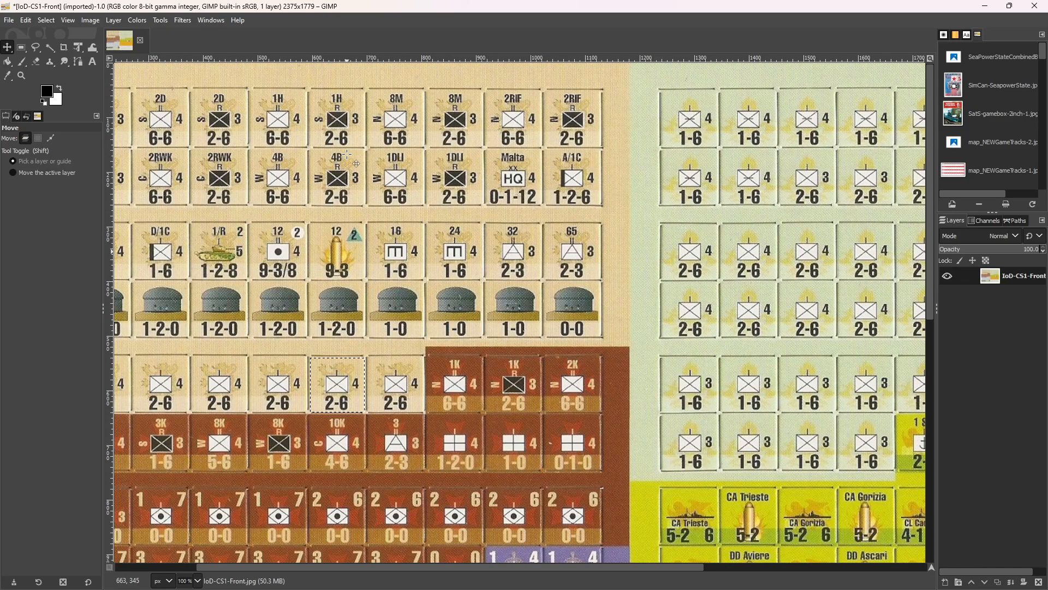
scroll(347, 154, down, 4)
scroll(347, 155, down, 8)
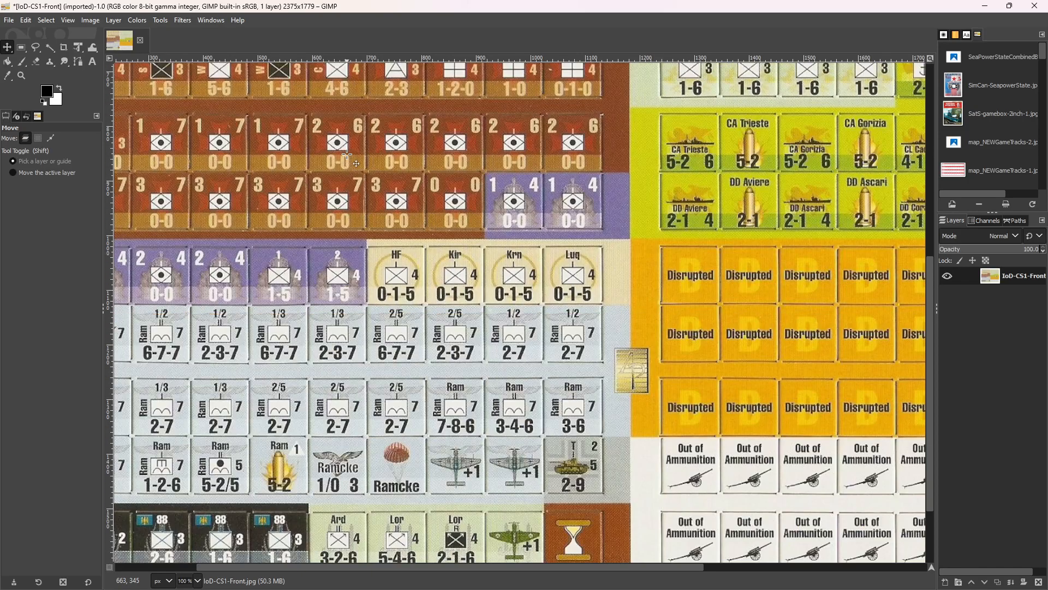
scroll(347, 155, up, 12)
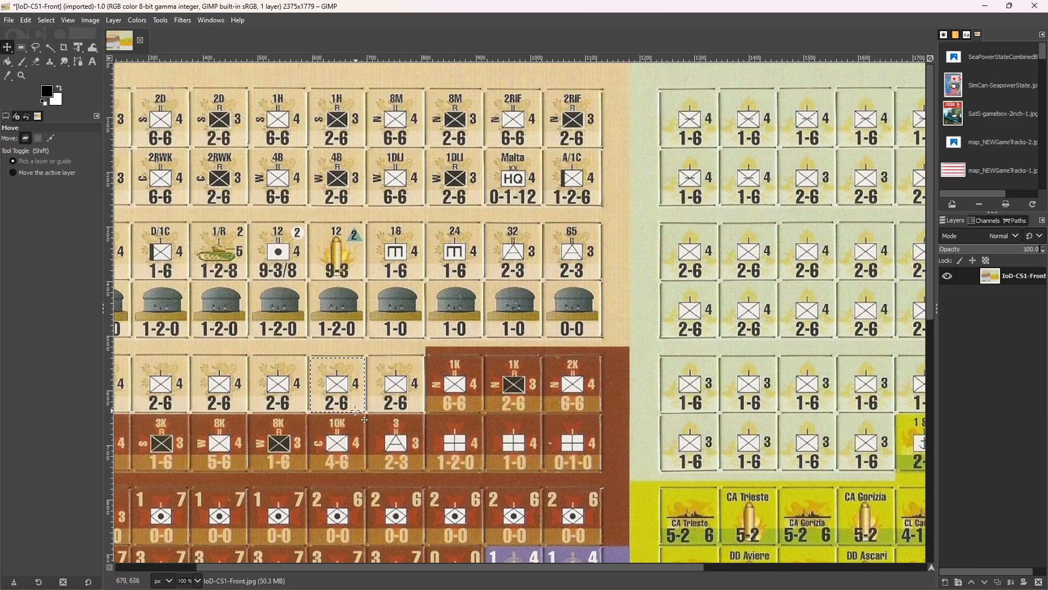
Copy the selected 2-6 counter and create a new image from the clipboard.
click(27, 18)
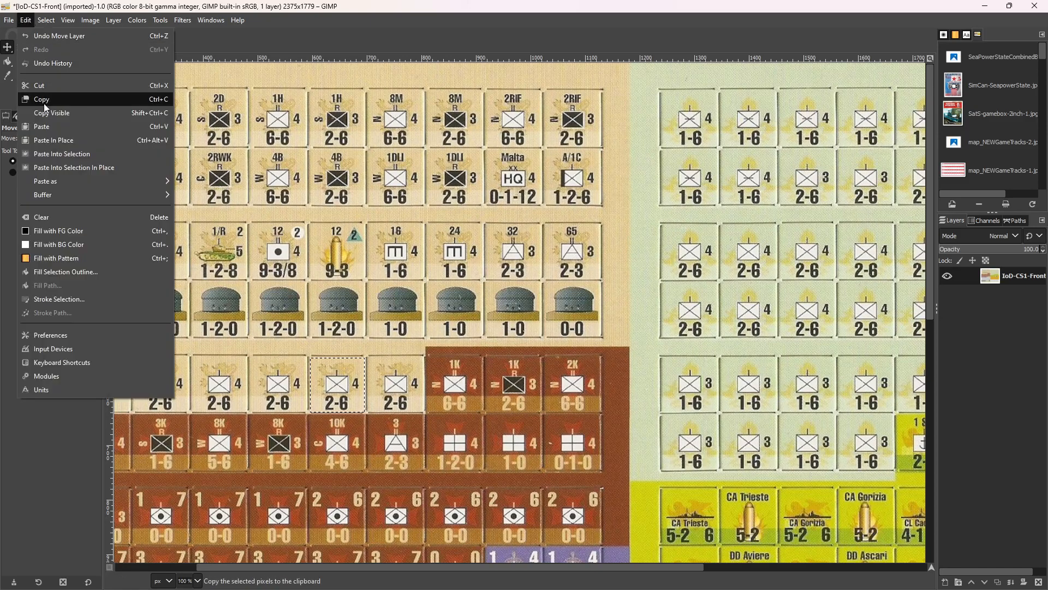
click(44, 101)
click(8, 21)
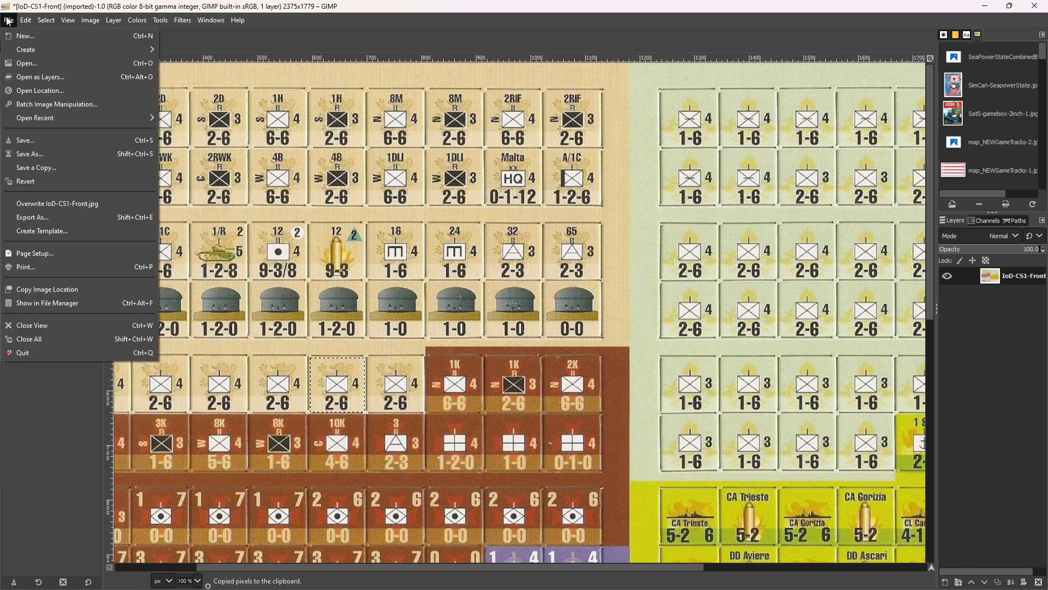
mouse_move(19, 51)
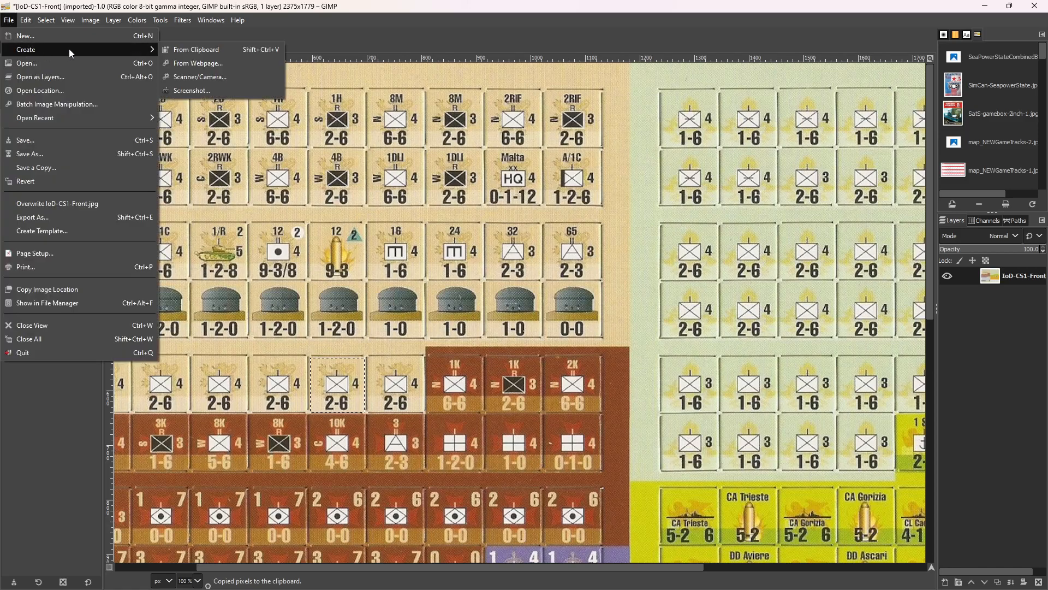
click(196, 50)
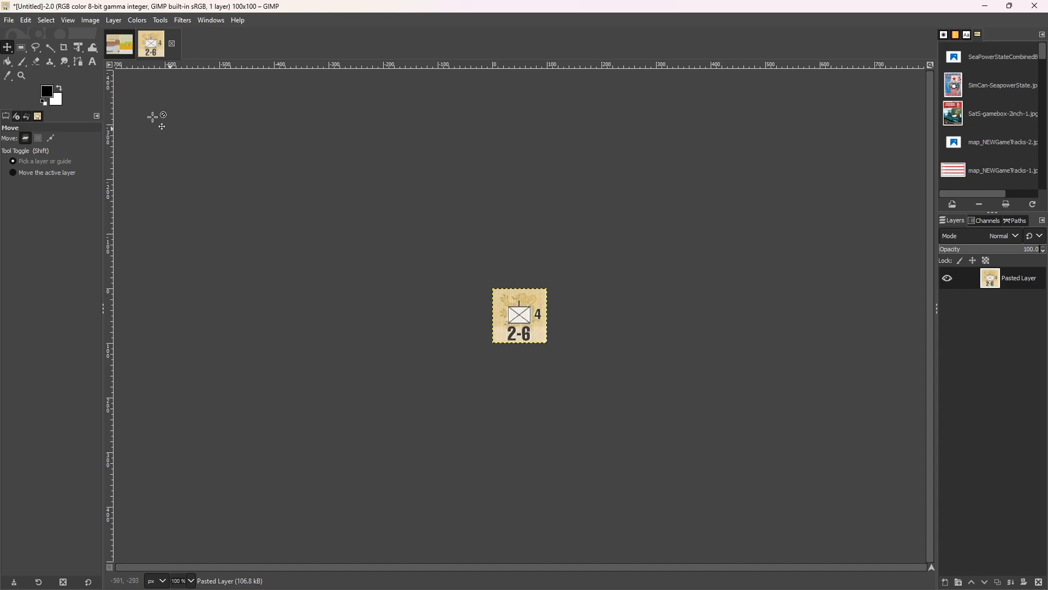
Start exporting the counter image and create an Images folder inside the IslandOfDeath folder.
click(10, 21)
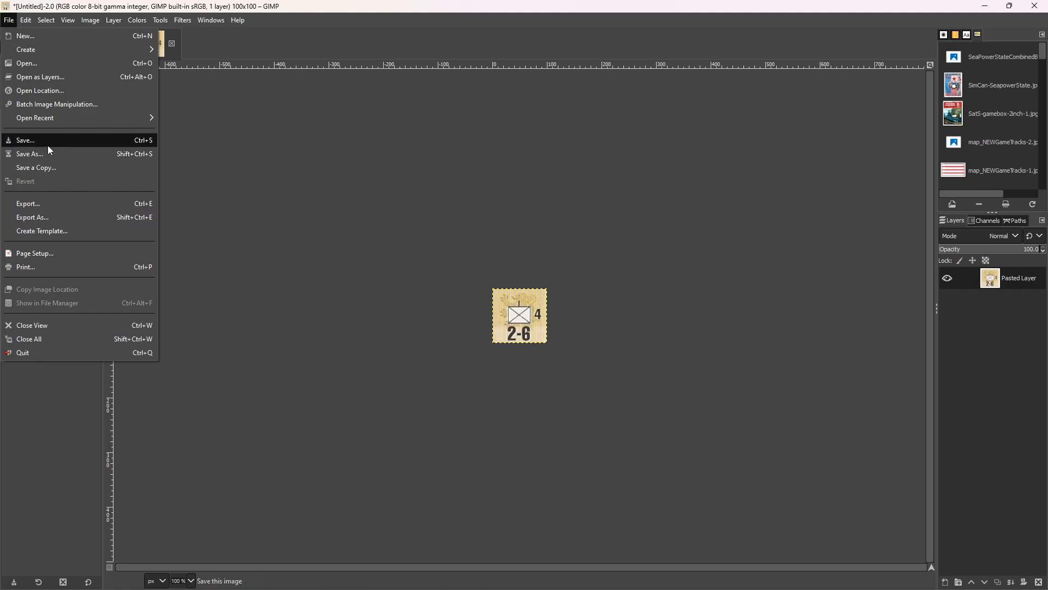
click(66, 217)
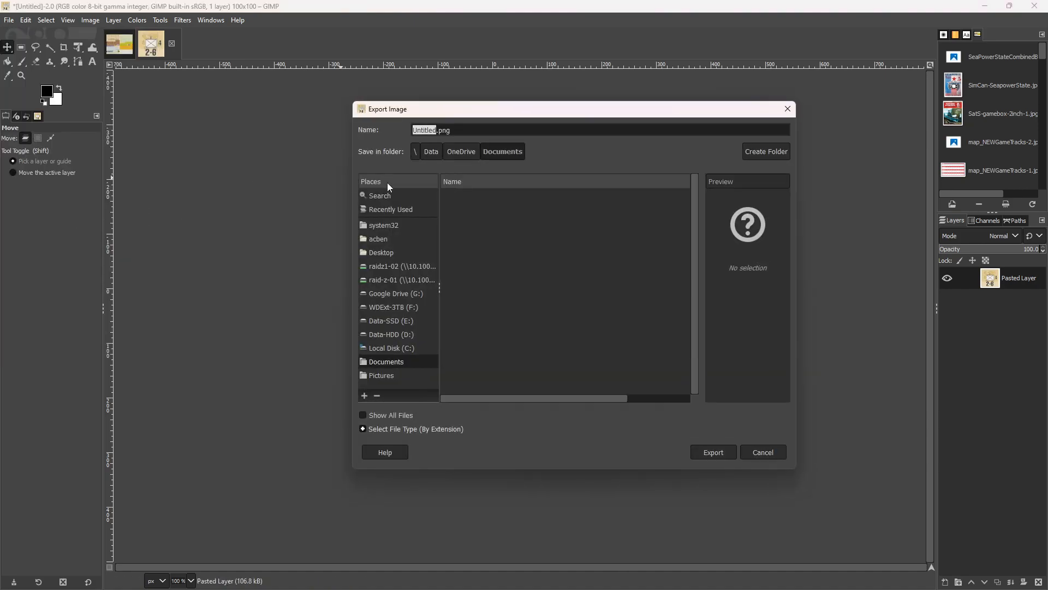
click(396, 211)
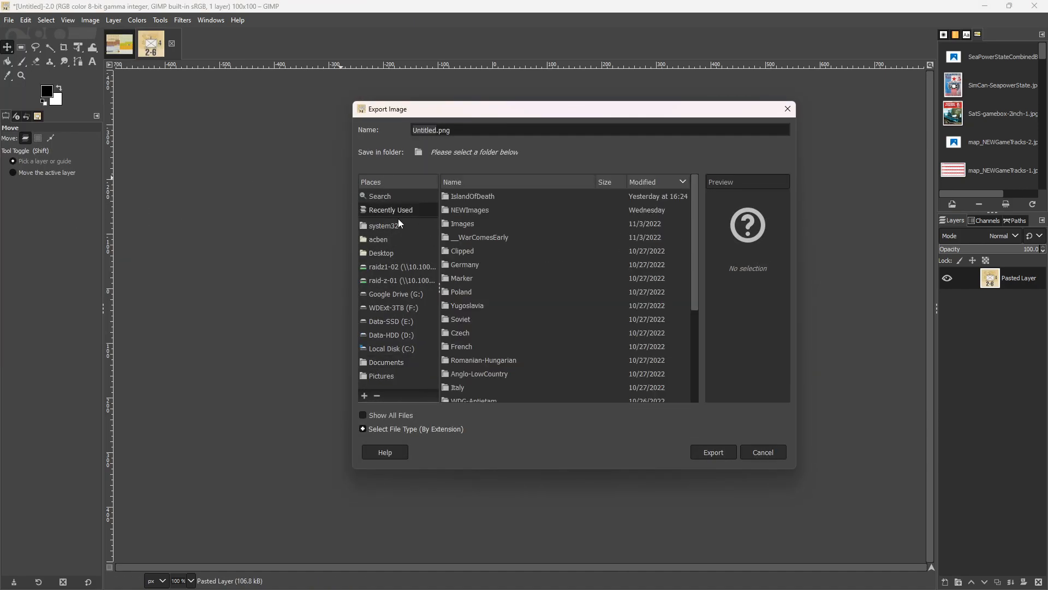
double_click(462, 202)
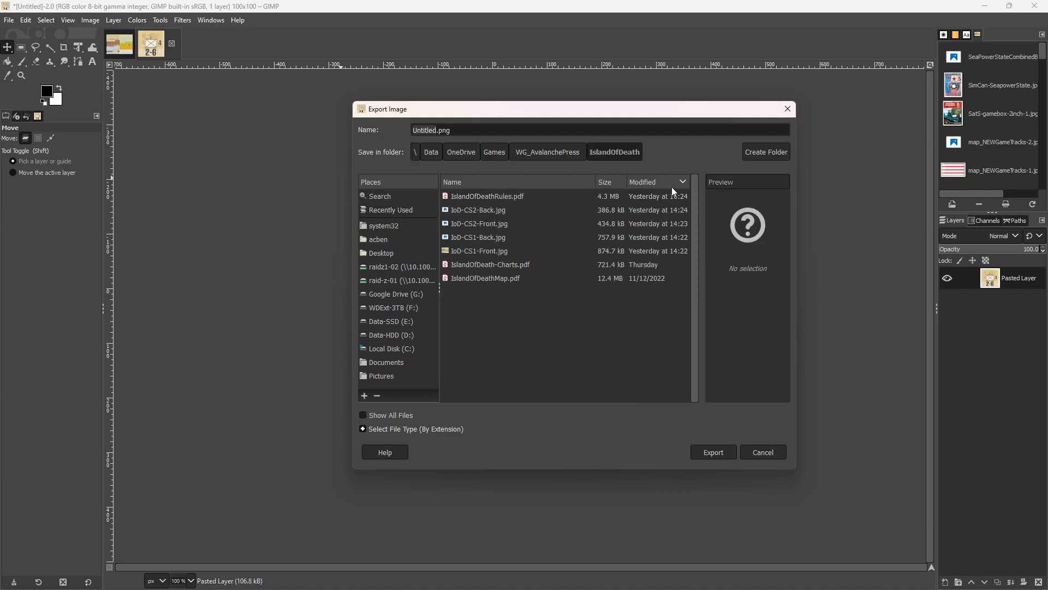
click(762, 152)
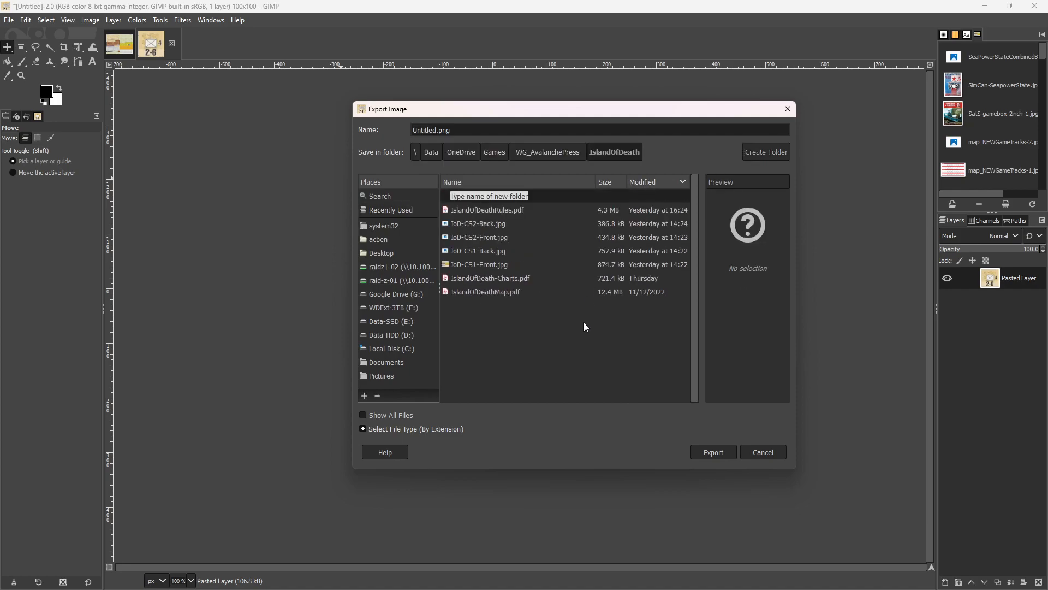
text(Imaf)
key(BackSpace)
text(ges)
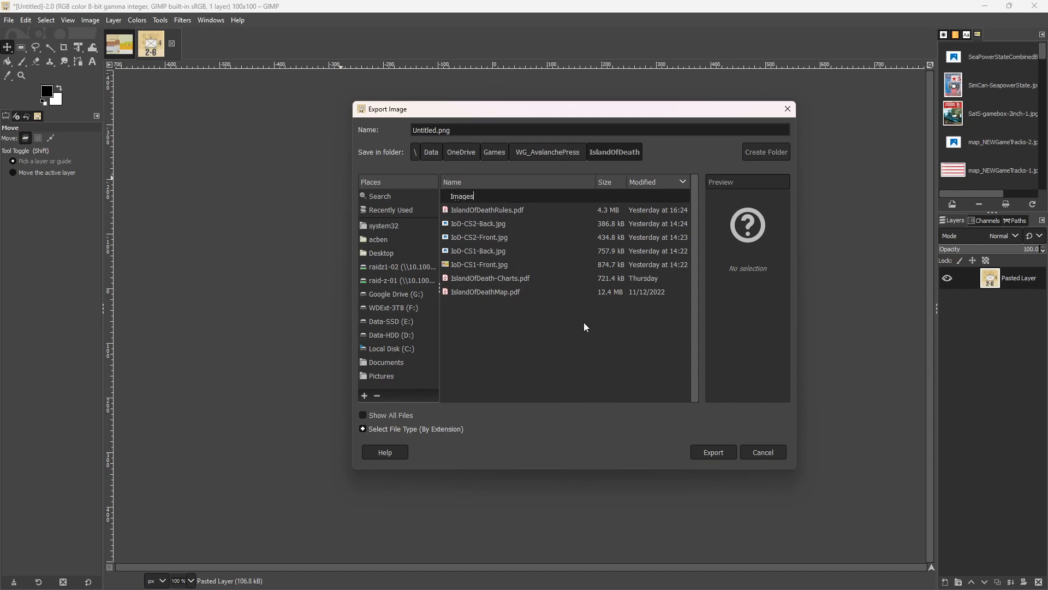
key(Return)
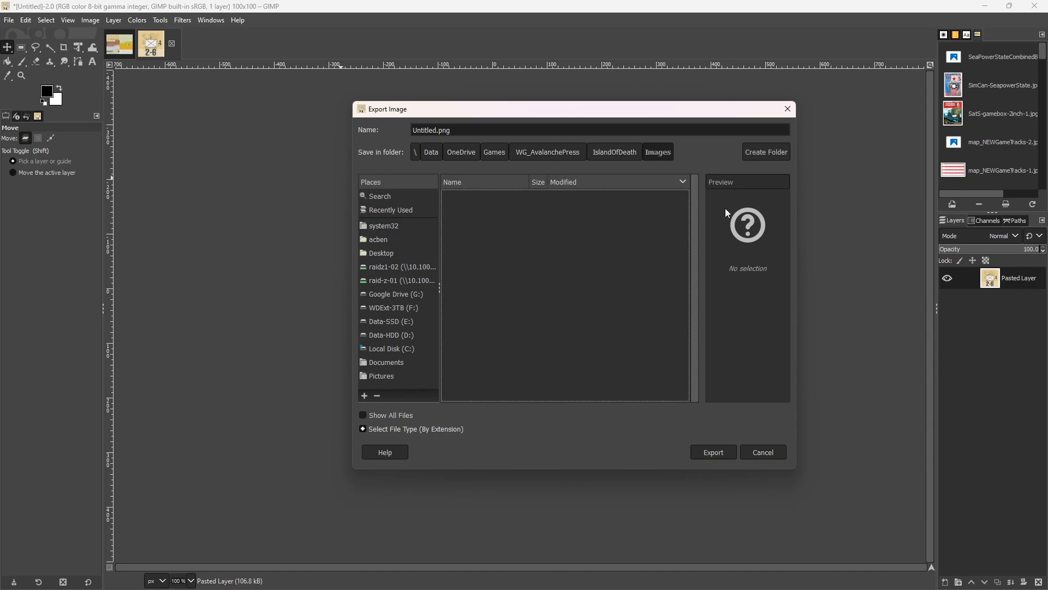
Create a British subfolder inside Images and uncover the counter image behind the export dialog.
click(756, 156)
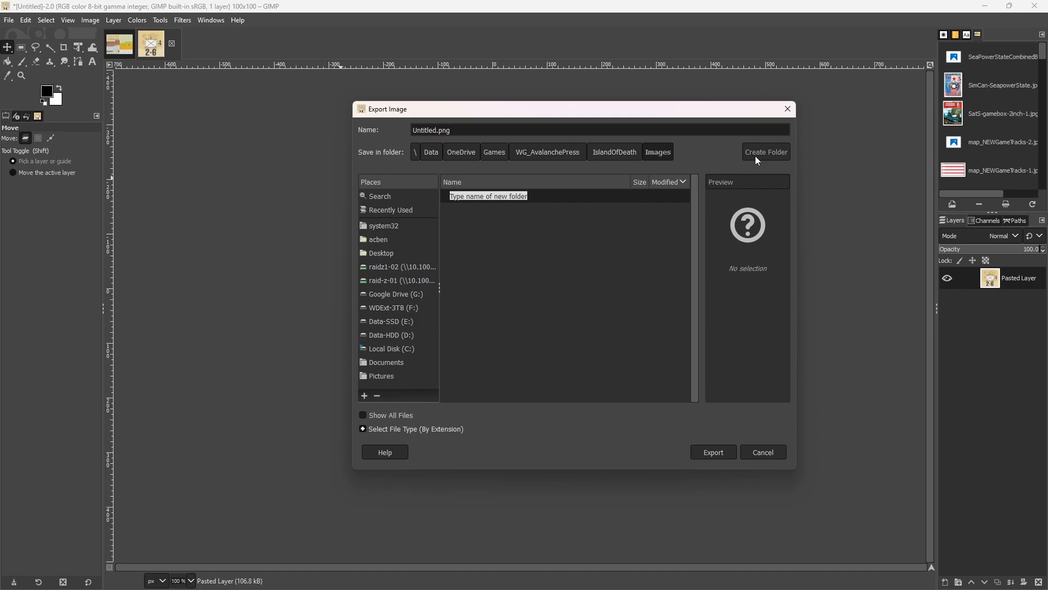
text(British)
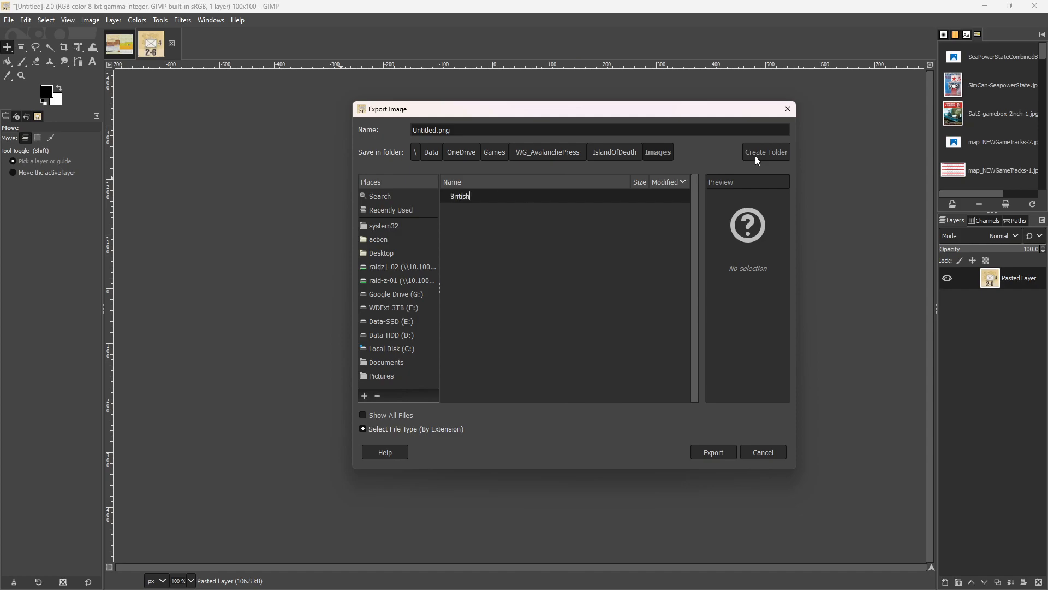
key(Return)
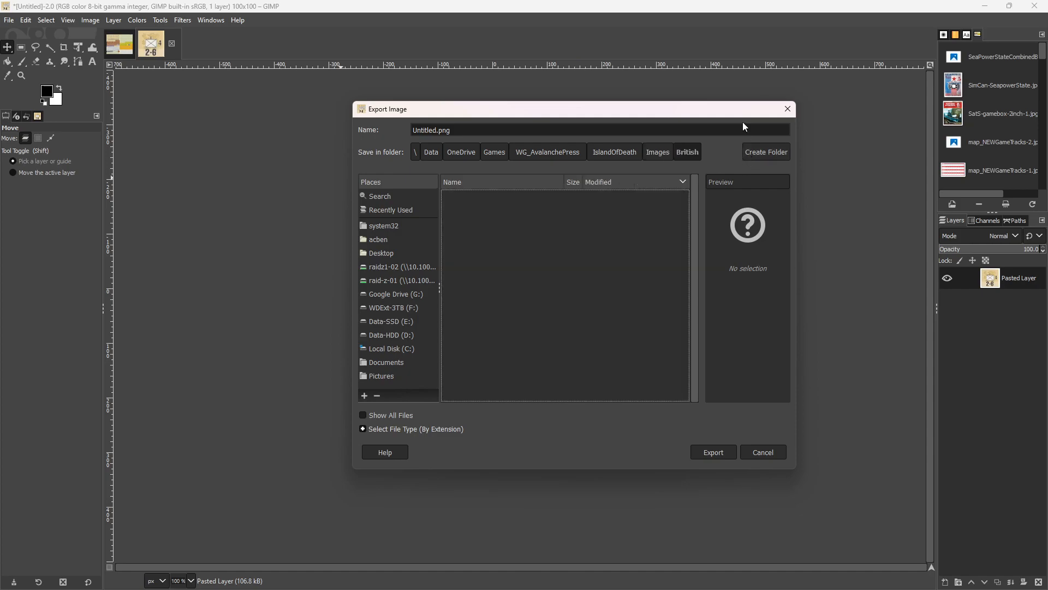
drag(681, 117, 362, 135)
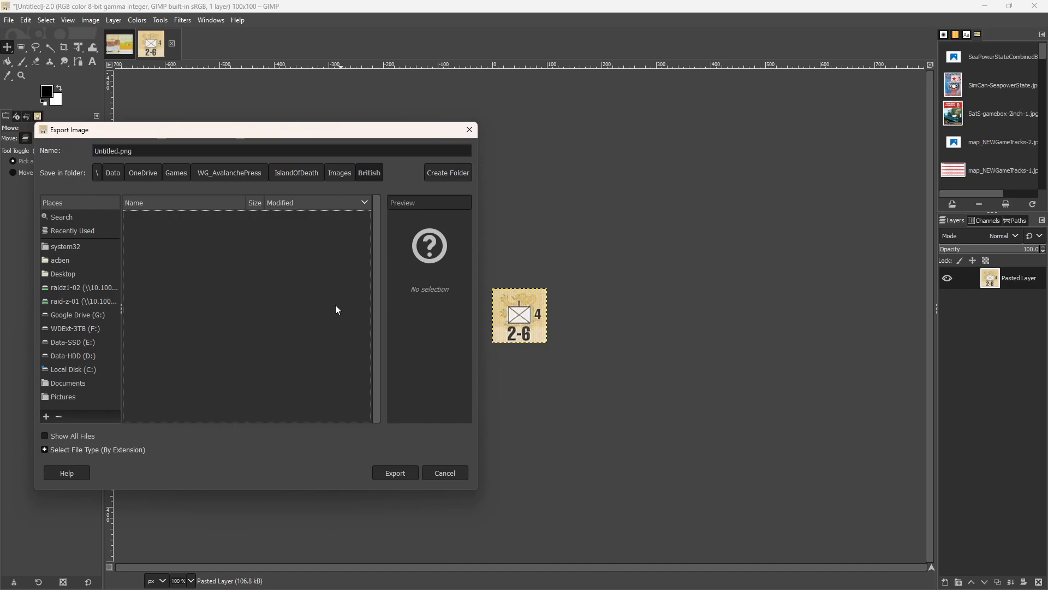
text(Br-)
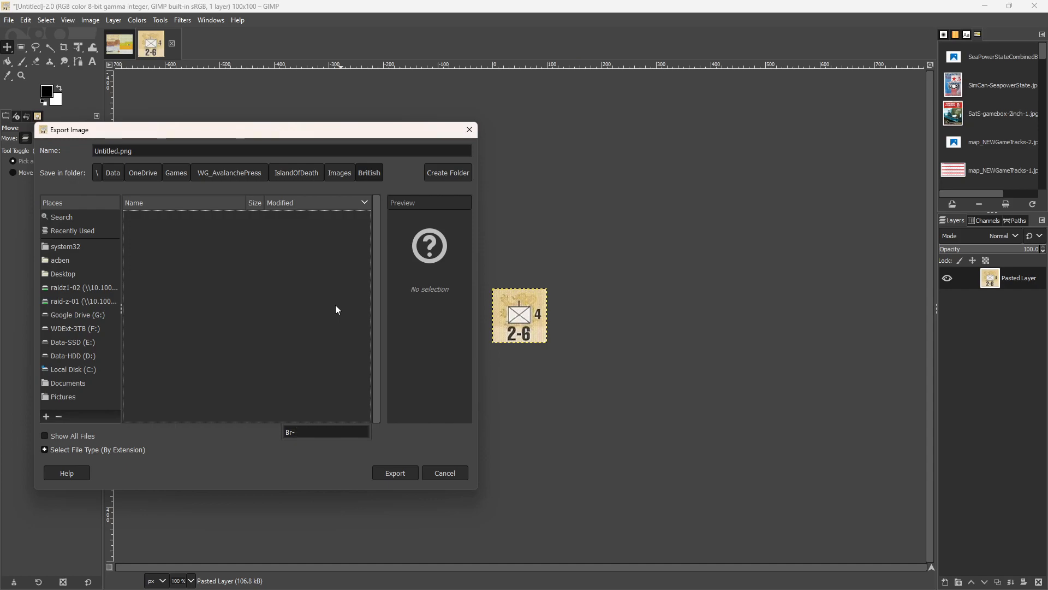
text(Inf-BN)
Name the counter's export file Br-Inf-Bn-Front.png.
double_click(111, 150)
text(Br)
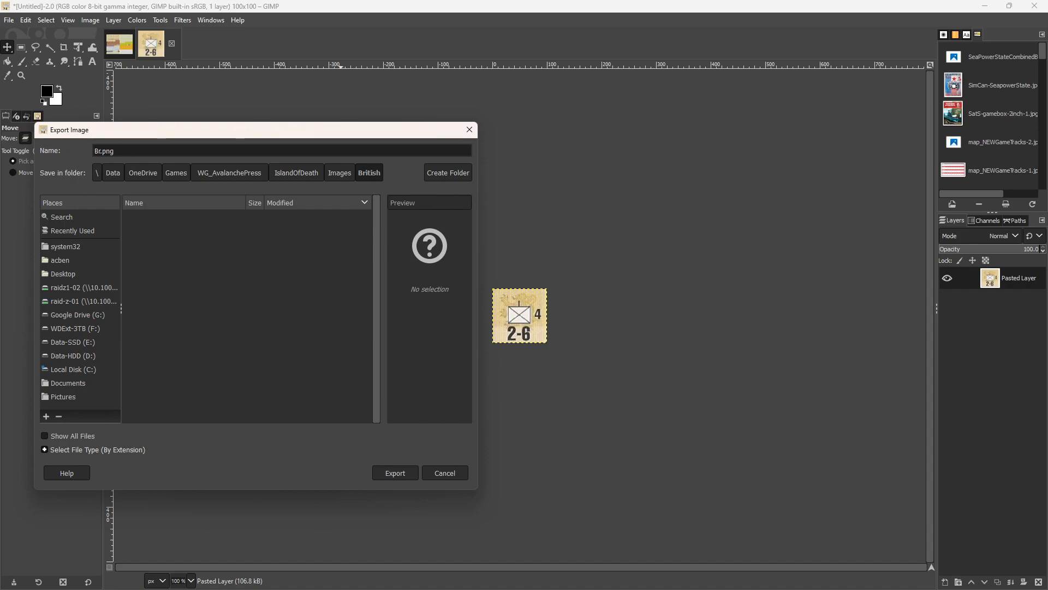
text(-Inf-)
text(Bn-Front)
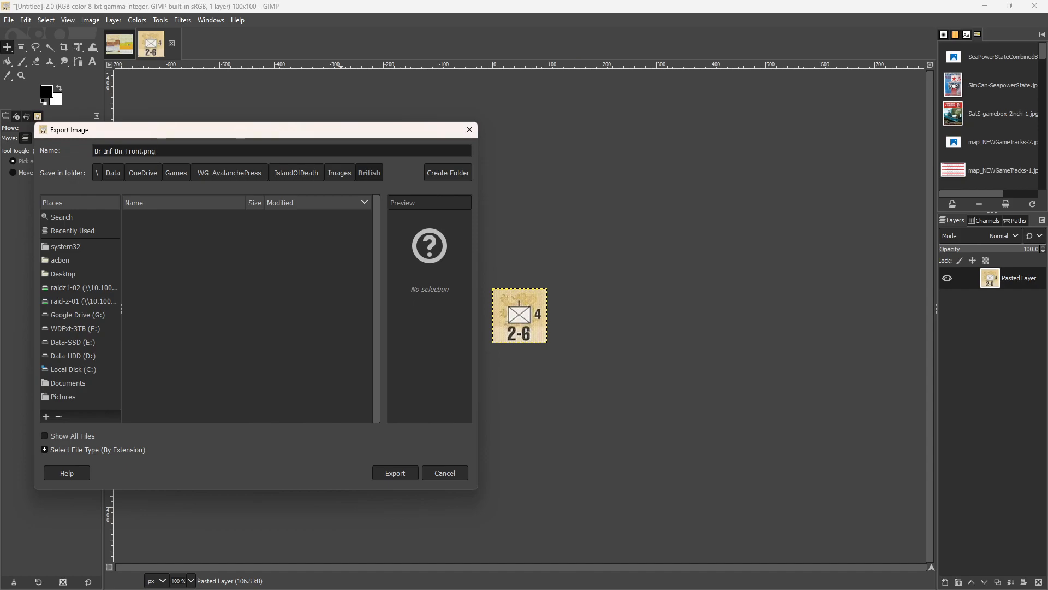
Export the 2-6 counter with the current PNG options and close its image, discarding the unsaved changes.
key(Return)
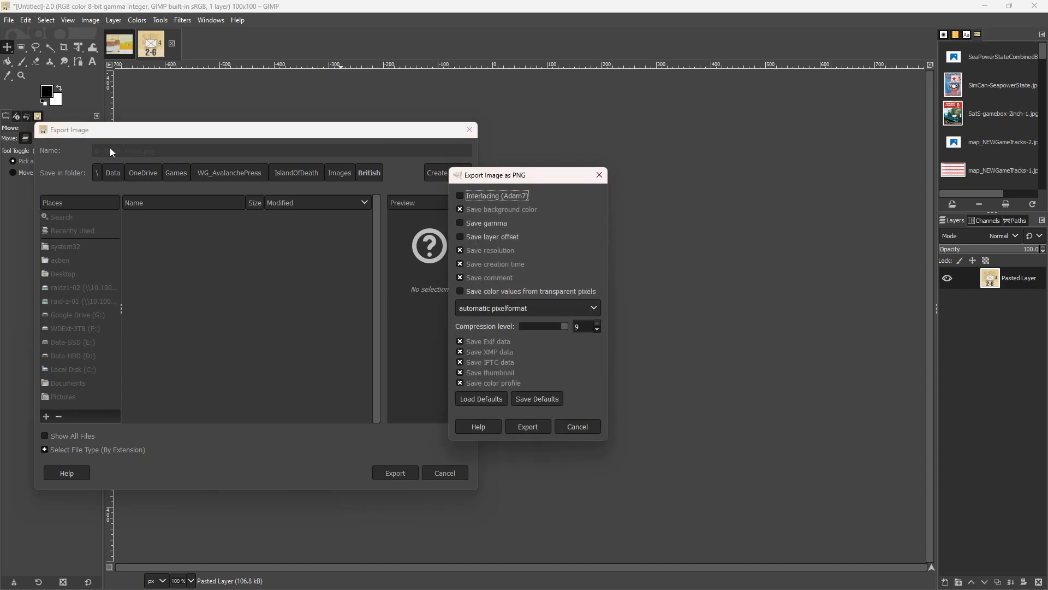
key(Return)
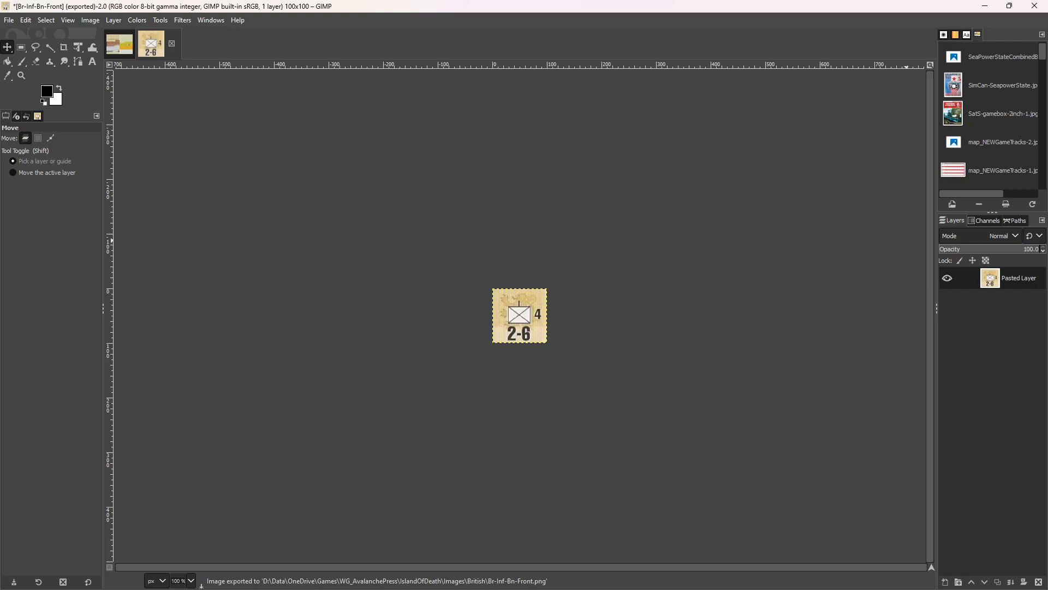
click(9, 22)
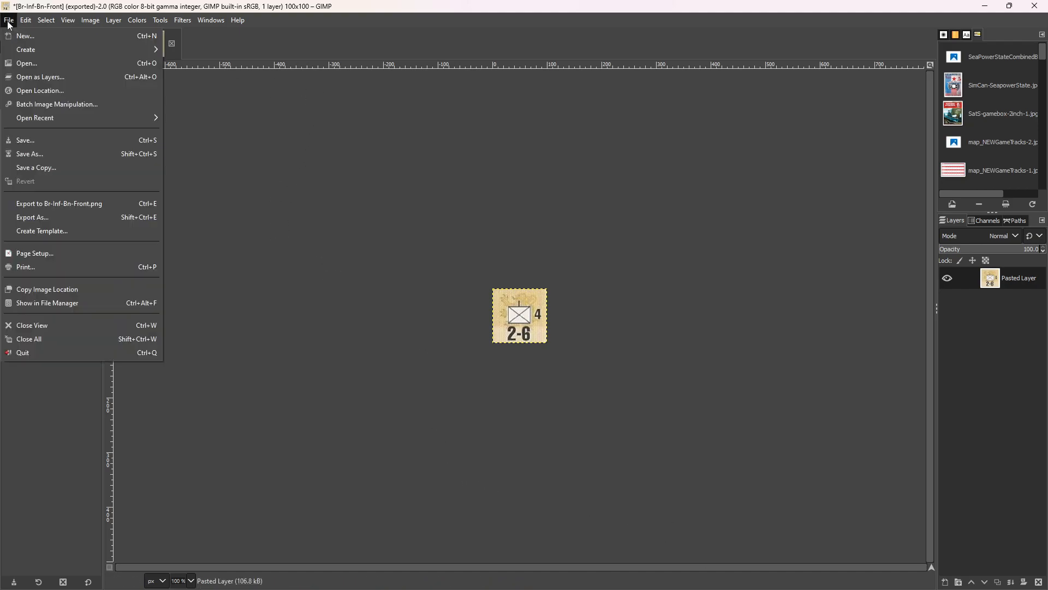
click(62, 330)
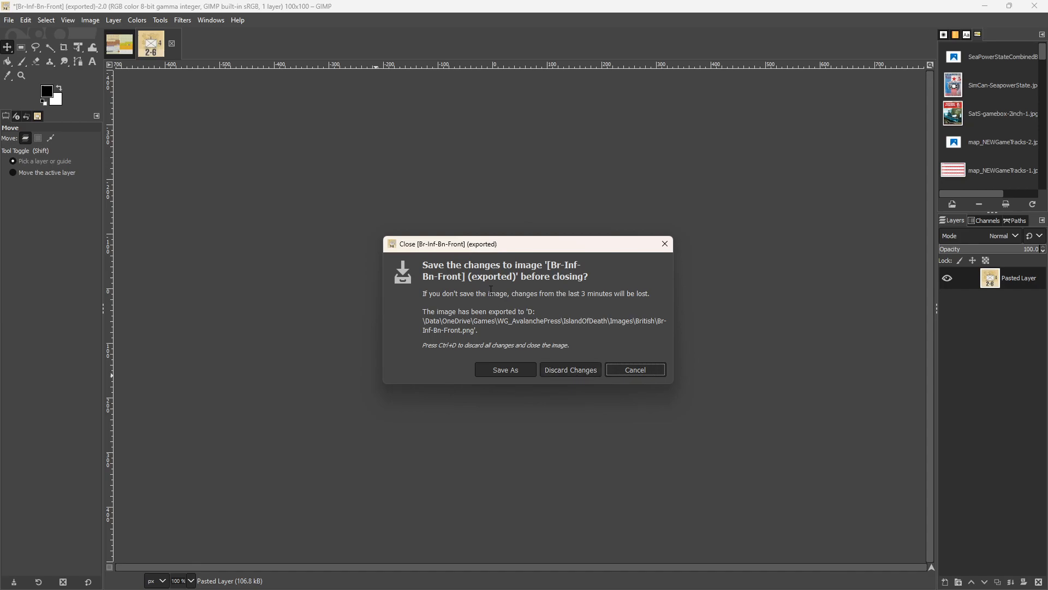
click(565, 370)
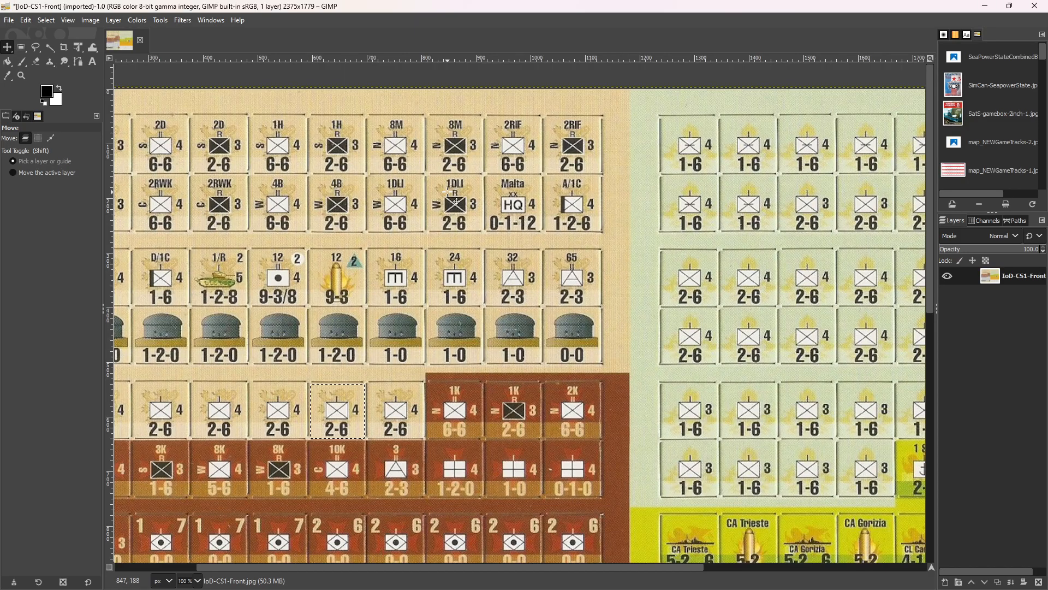
Shift the counter sheet layer down beneath the fixed selection and try small sideways nudges.
key(Down)
key(Down)
key(Down)
key(Down)
key(Down)
key(Down)
key(Down)
key(Down)
key(Down)
key(Down)
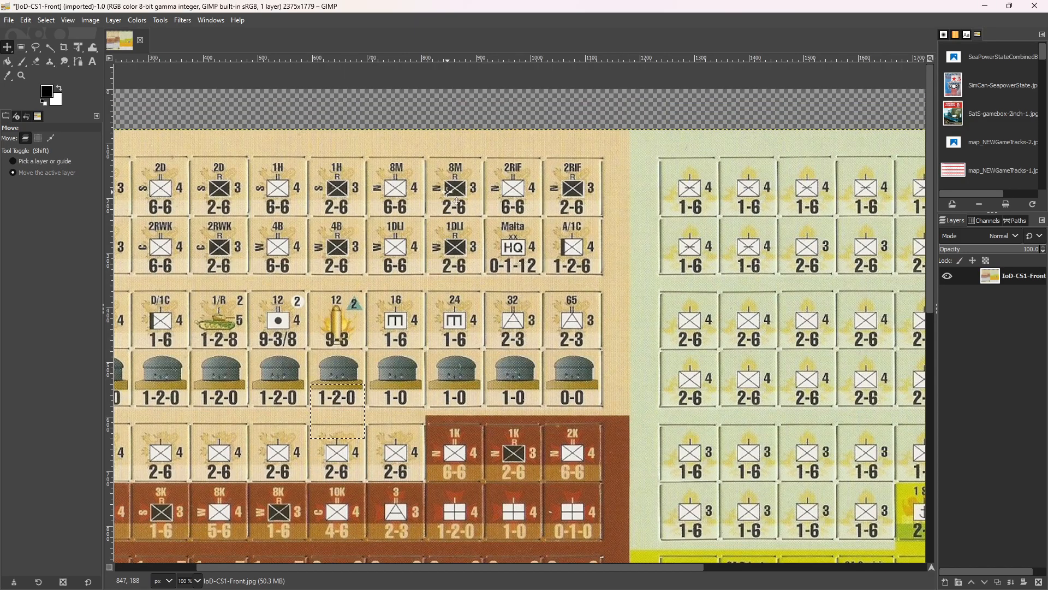
key(Down)
key(Down)
key(Down)
key(Down)
key(Down)
key(Down)
key(Down)
key(Down)
key(Down)
key(Down)
key(Down)
key(Down)
key(Down)
key(Down)
key(Down)
key(Down)
key(Down)
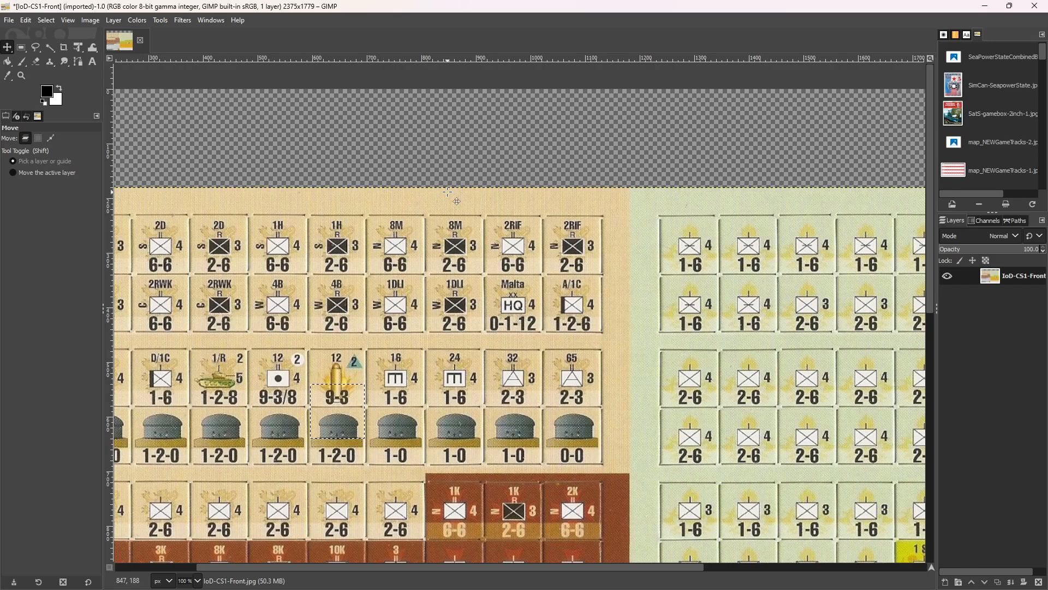
key(Up)
key(Up)
key(Up)
key(Up)
key(Up)
key(Up)
key(Up)
key(Up)
key(Up)
key(Up)
key(Up)
key(Up)
key(Up)
key(Up)
key(Up)
key(Up)
key(Up)
key(Up)
key(Up)
key(Up)
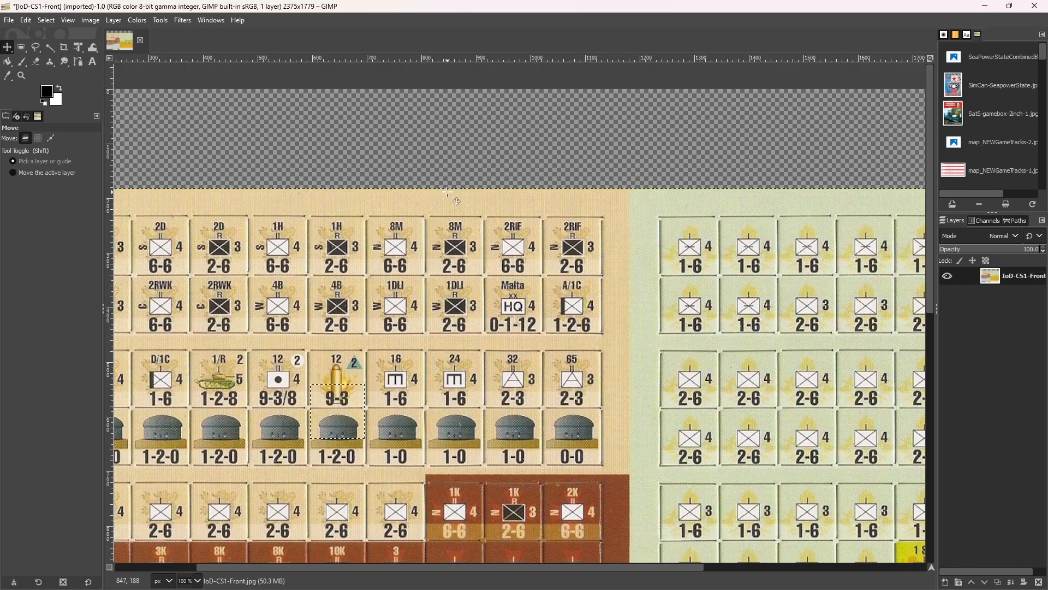
key(Left)
key(Left)
key(Left)
key(Left)
key(Left)
key(Left)
key(Left)
key(Left)
key(Left)
key(Left)
key(Left)
key(Left)
key(Left)
key(Left)
key(Left)
key(Left)
key(Left)
key(Left)
key(Right)
key(Right)
key(Right)
key(Right)
key(Right)
key(Right)
key(Right)
key(Right)
key(Right)
key(Right)
key(Right)
key(Right)
key(Right)
key(Right)
key(Right)
key(Right)
key(Right)
key(Right)
key(Right)
key(Right)
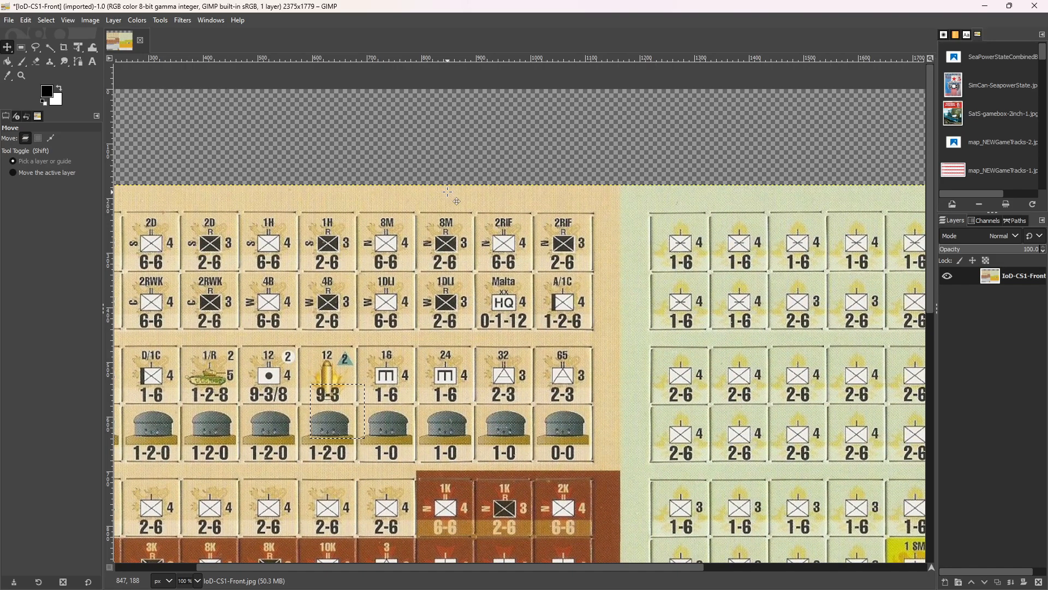
key(Right)
key(Right)
key(Right)
key(Right)
key(Right)
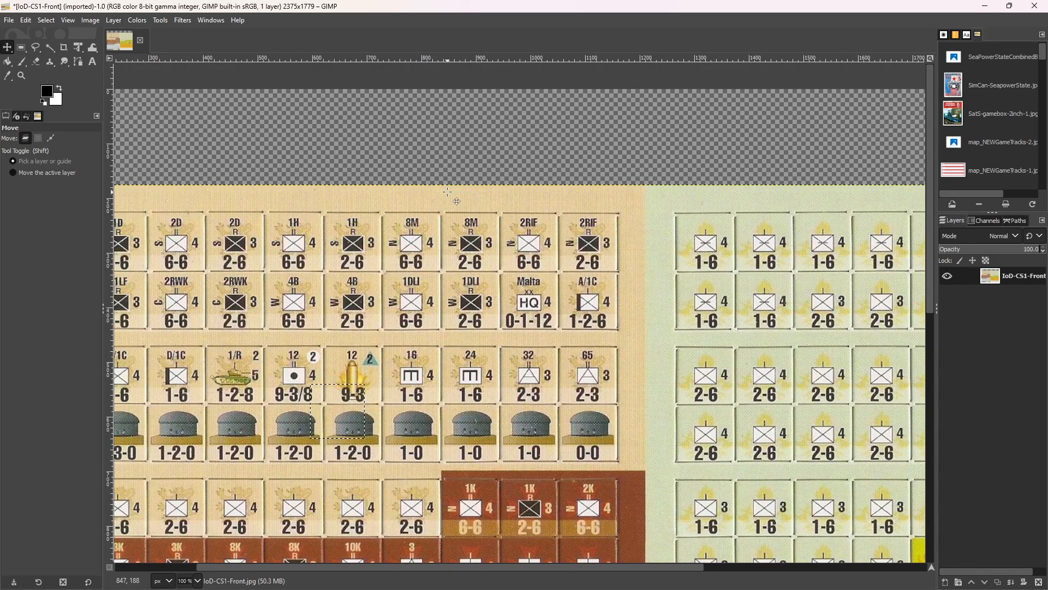
Move the sheet layer right and down in large increments until the 1D 6-6 counter lies roughly under the selection.
key(shift)
key(shift+Right)
key(shift+Right)
key(shift+Right)
key(shift+Right)
key(shift+Right)
key(shift+Right)
key(shift+Right)
key(shift+Right)
key(shift+Right)
key(shift+Right)
key(shift+Right)
key(shift+Right)
key(shift+Right)
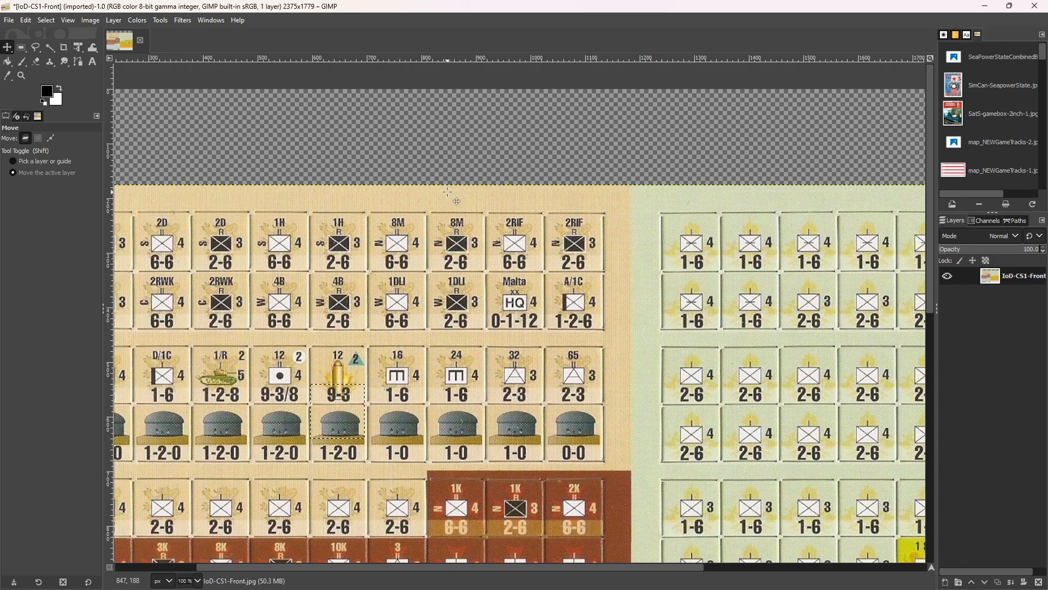
key(shift+Right)
key(shift+Right)
key(shift+Right)
key(shift+Right)
key(shift+Right)
key(shift+Right)
key(shift+Right)
key(shift+Right)
key(shift+Right)
key(shift+Right)
key(shift+Right)
key(shift+Right)
key(shift+Right)
key(shift+Right)
key(shift+Right)
key(shift+Right)
key(shift+Right)
key(shift+Right)
key(shift+Right)
key(shift+Right)
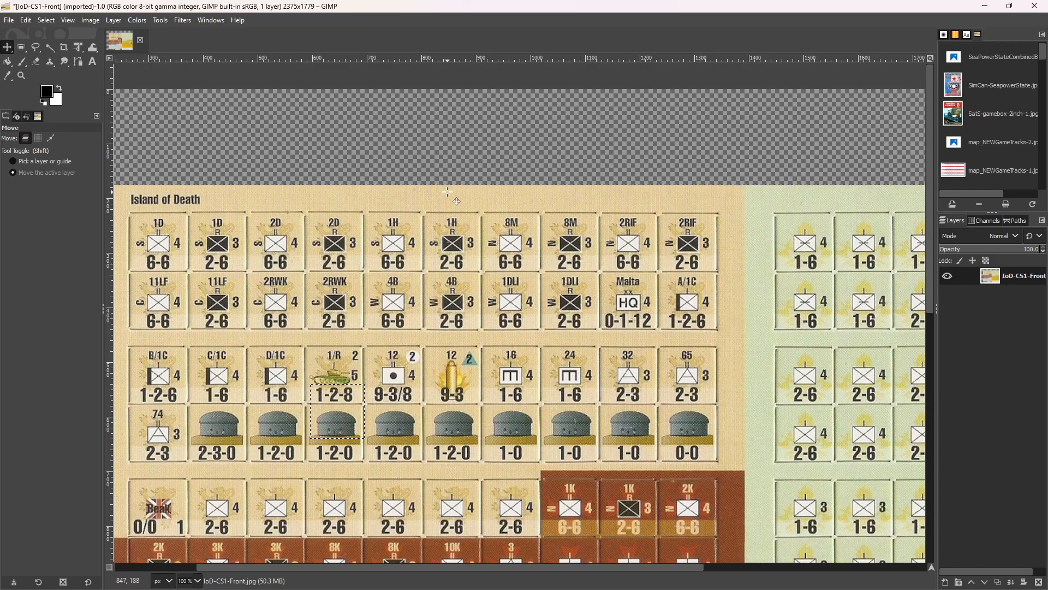
key(shift+Right)
key(shift+Right)
key(shift+Right)
key(shift+Right)
key(shift+Right)
key(shift+Right)
key(shift+Right)
key(shift+Right)
key(shift+Right)
key(shift+Right)
key(shift+Right)
key(shift+Right)
key(shift+Right)
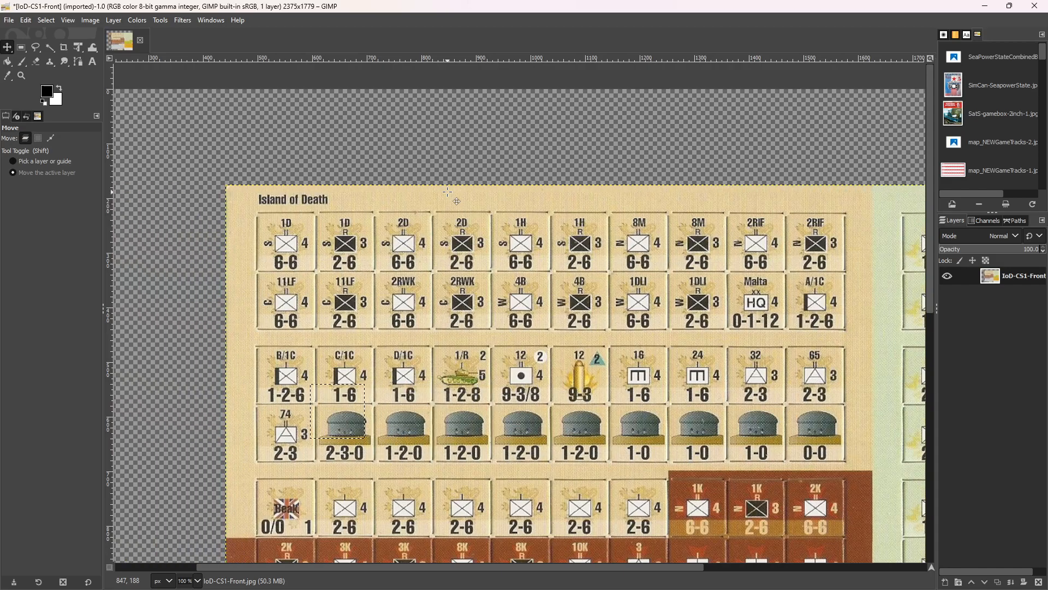
key(shift+Down)
key(shift+Down)
key(shift+Down)
key(shift+Down)
key(shift+Down)
key(shift+Down)
key(shift+Down)
key(shift+Down)
key(shift+Down)
key(shift+Down)
key(shift+Down)
key(shift+Down)
key(shift+Down)
key(shift+Down)
key(shift+Down)
key(shift+Down)
key(shift+Down)
key(shift+Down)
key(shift+Down)
key(shift+Down)
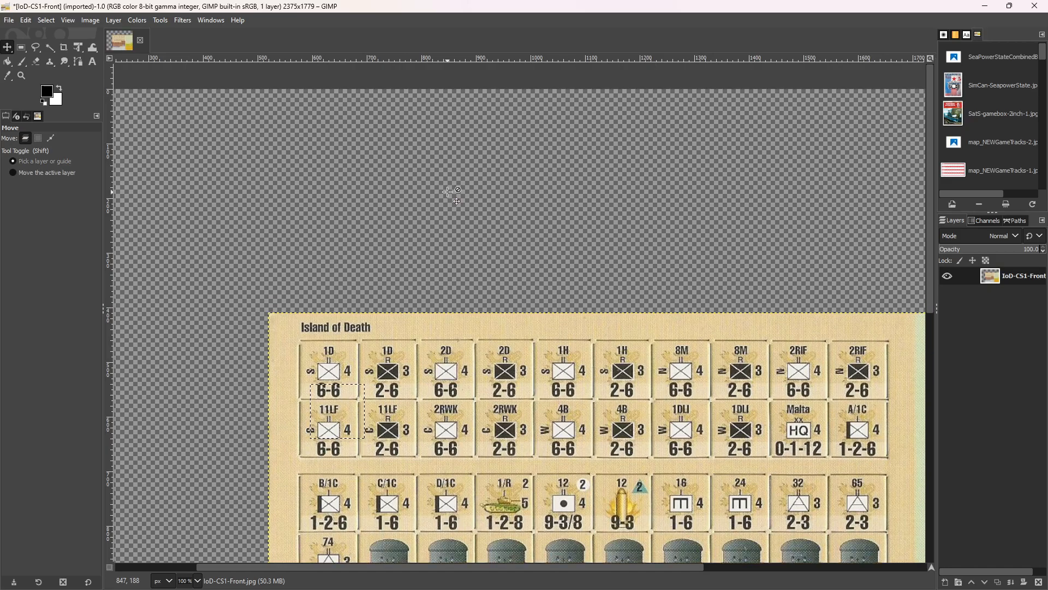
key(shift+Down)
key(shift+Down)
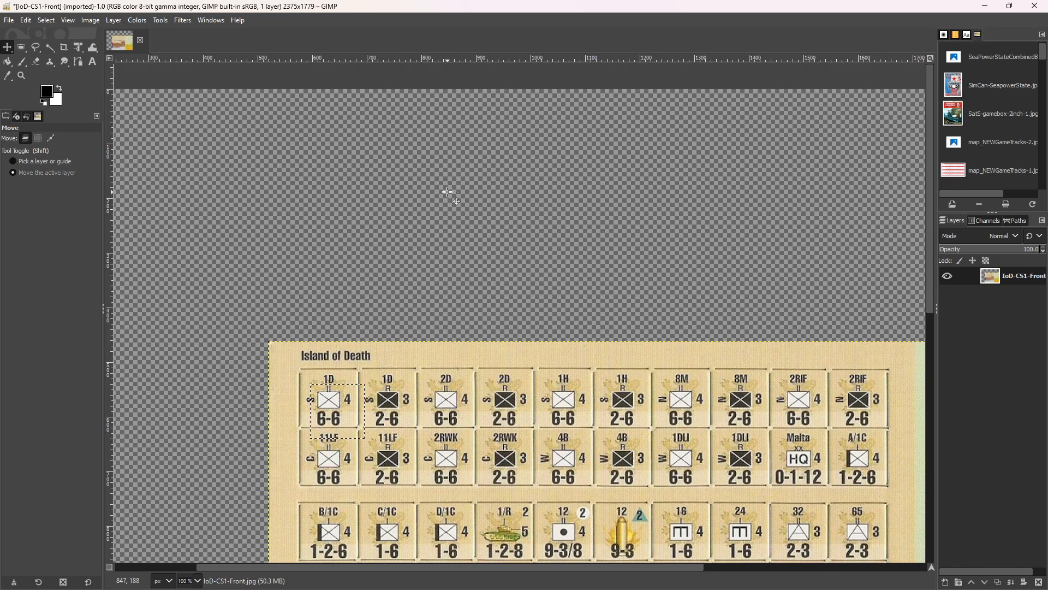
key(shift+Down)
Fine-tune the sheet layer's position so the 1D 6-6 counter sits centred inside the selection outline.
key(Right)
key(Right)
key(Right)
key(Right)
key(Right)
key(Right)
key(Right)
key(Right)
key(Right)
key(Right)
key(Right)
key(Right)
key(Right)
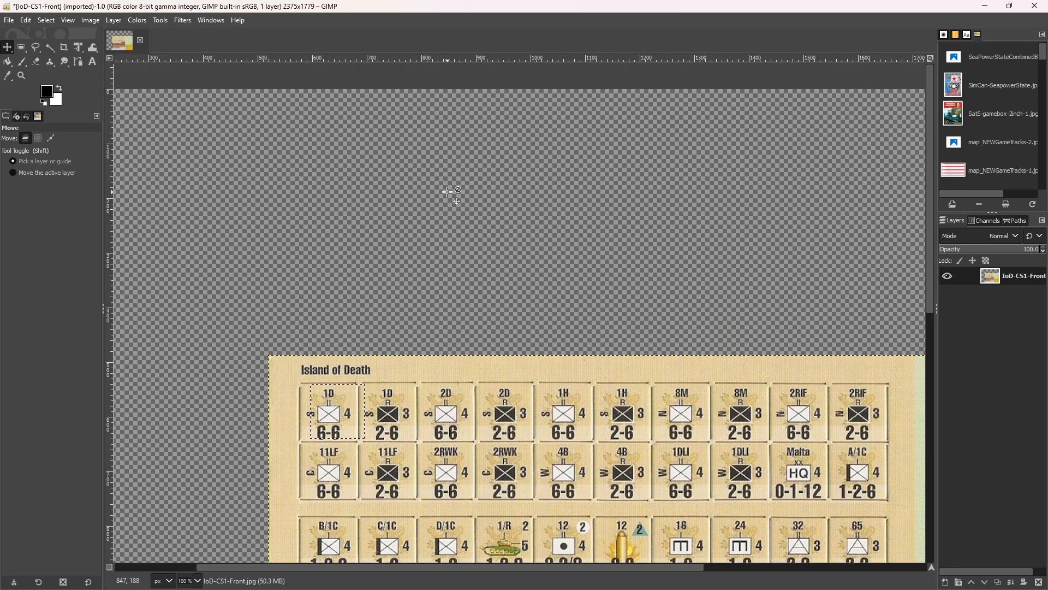
key(Right)
key(Right)
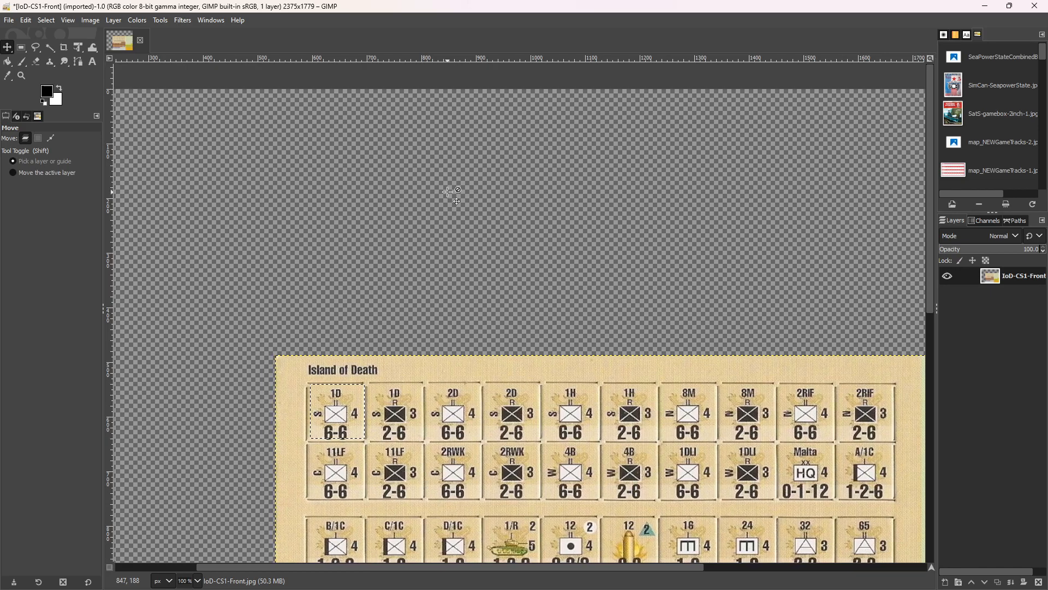
key(Up)
key(Up)
key(Up)
key(Up)
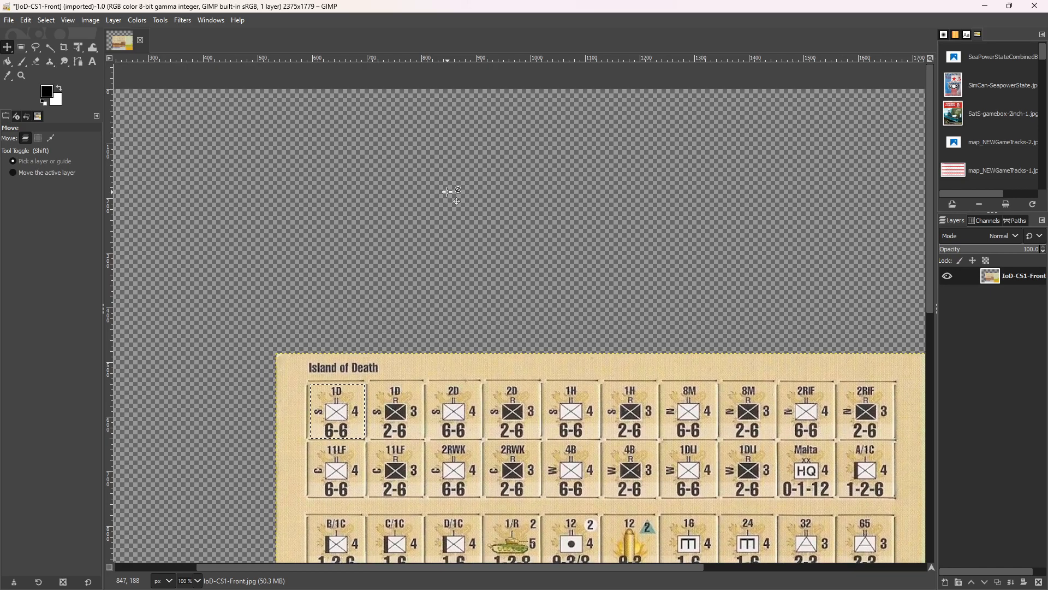
key(Left)
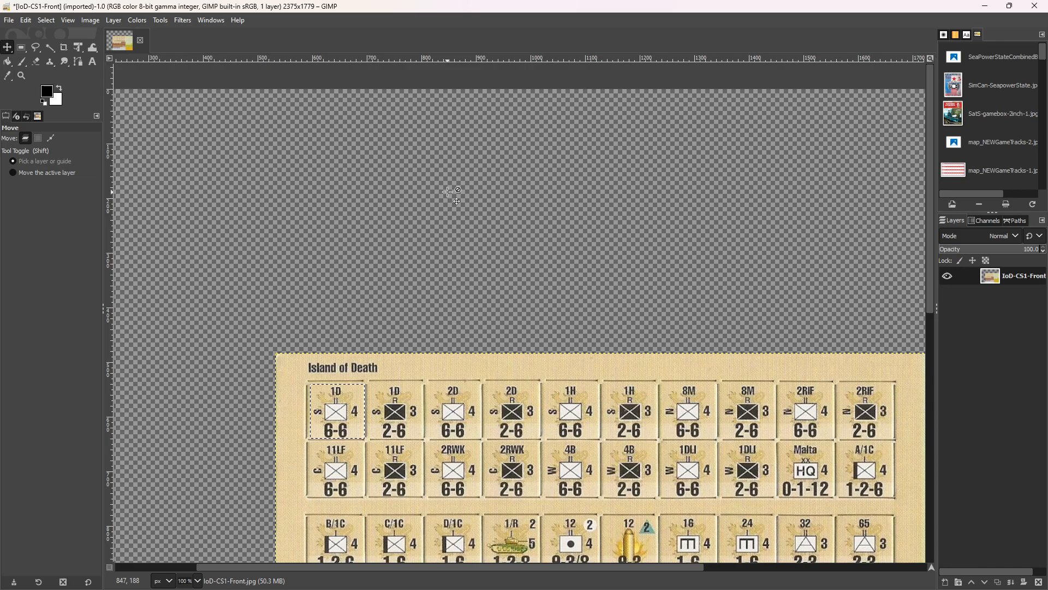
key(Right)
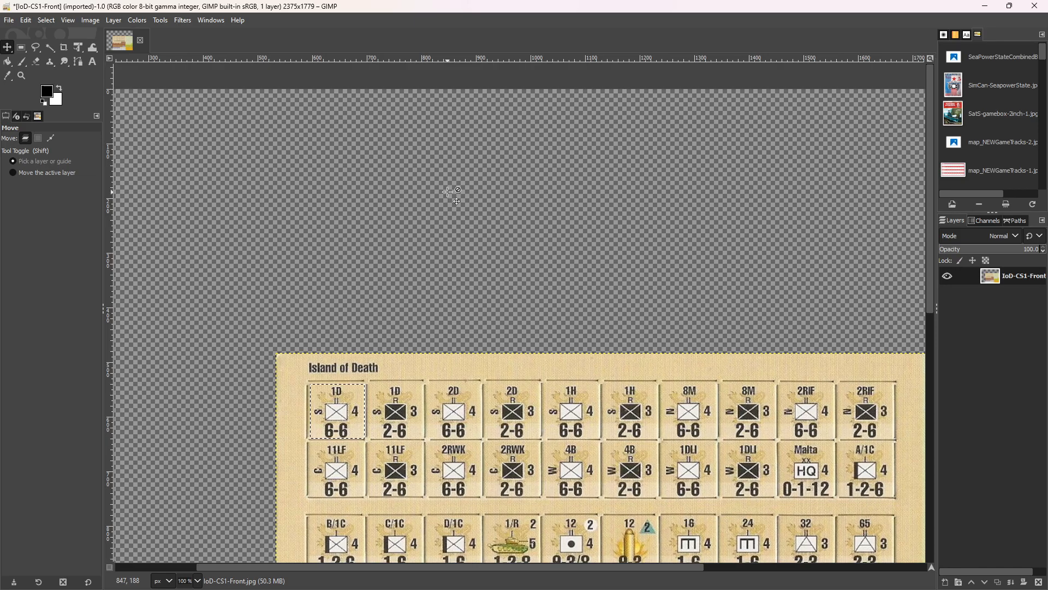
Copy the selected 1D 6-6 counter and create a new image from the clipboard.
key(ctrl)
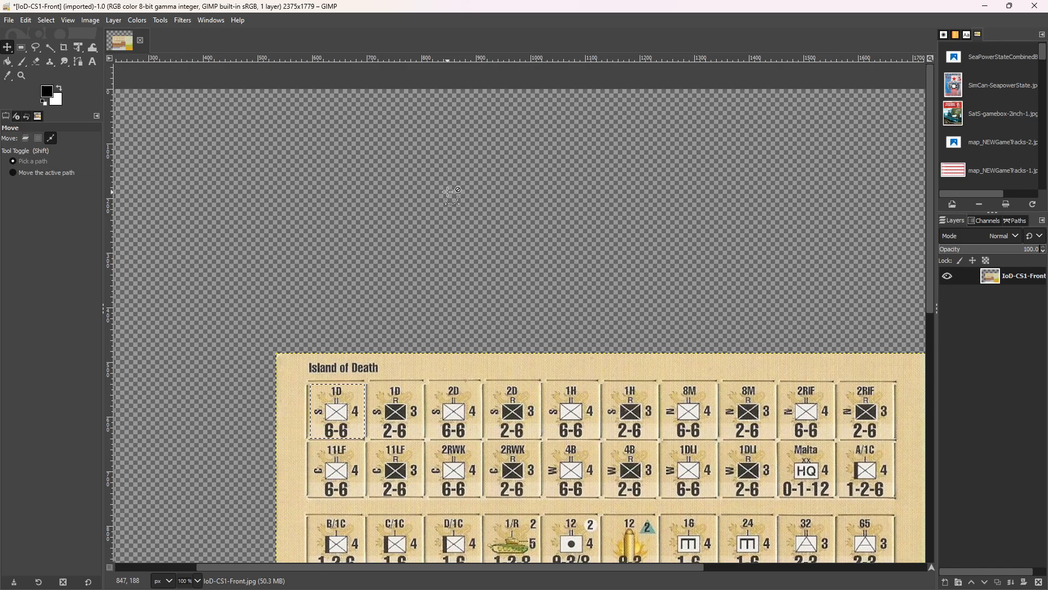
key(ctrl+c)
key(ctrl+shift+v)
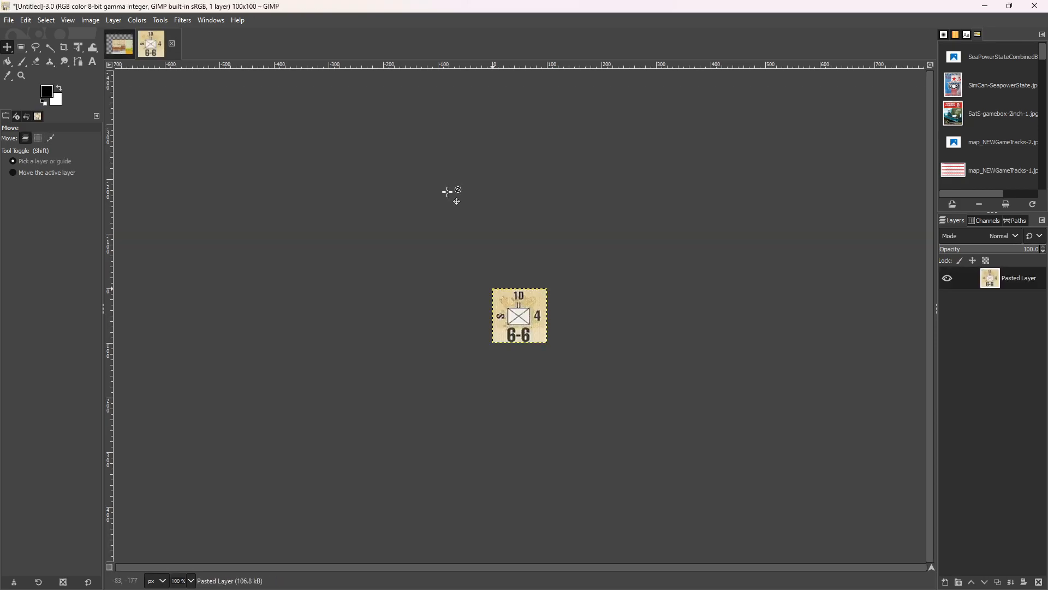
Export the 1D counter to the British folder as Br-Inf-1DBn-Front.png, basing the name on the existing counter file and keeping the PNG options.
key(ctrl+shift+e)
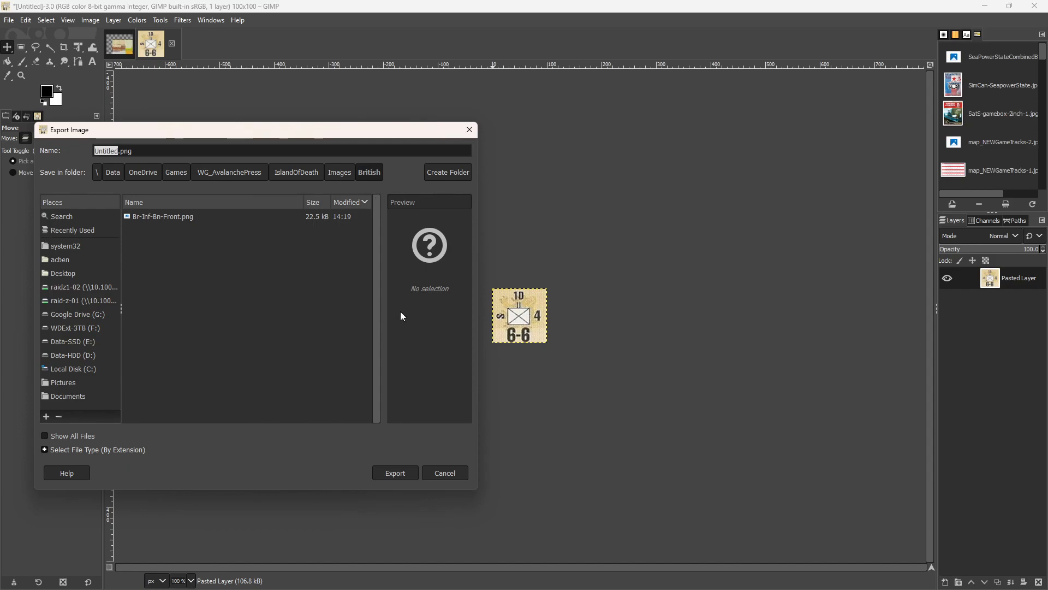
click(155, 219)
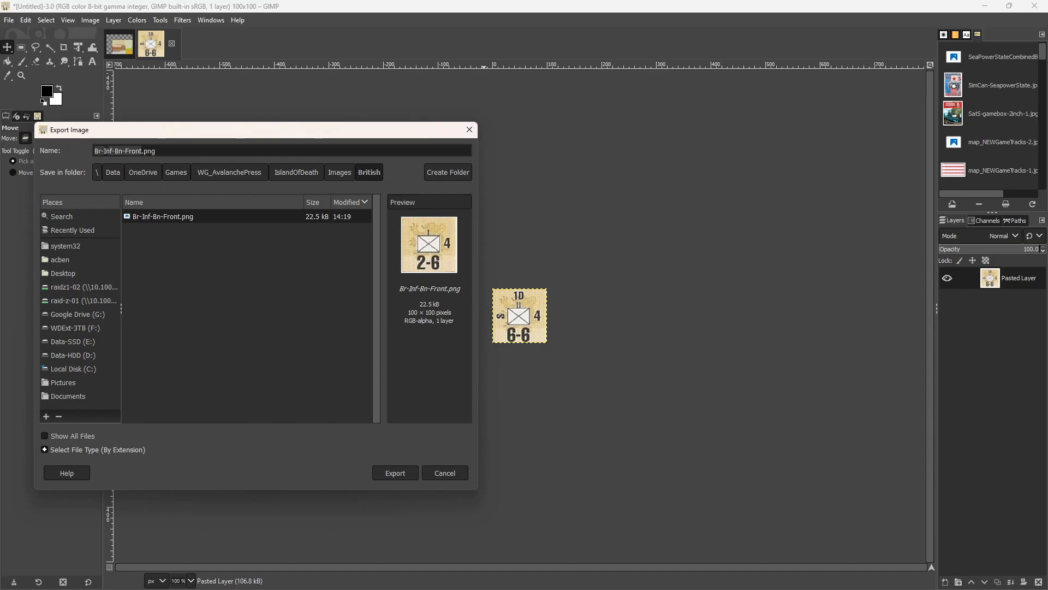
click(114, 151)
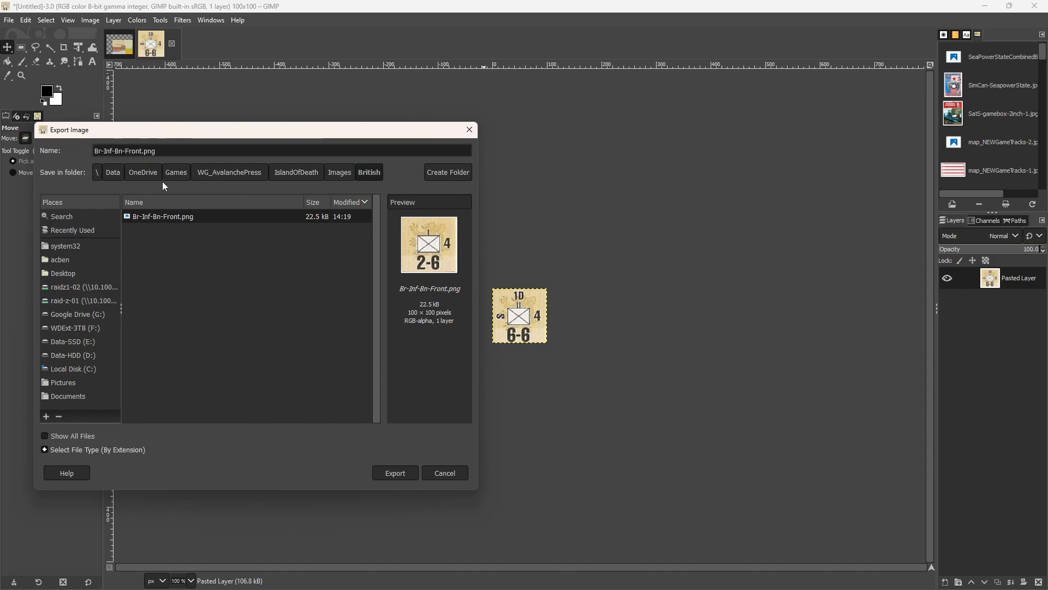
text(1D)
key(Return)
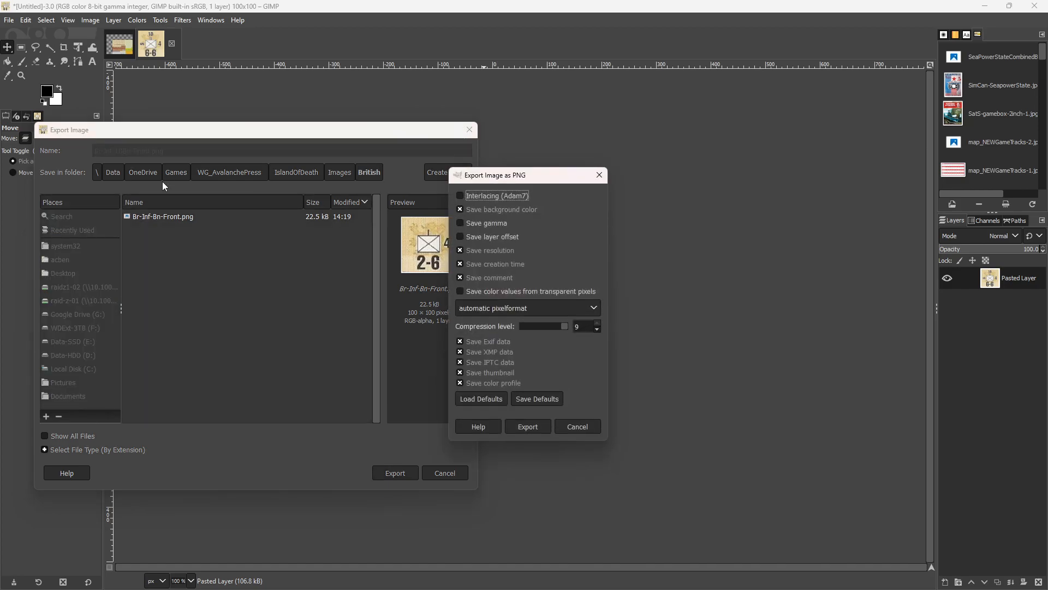
key(Return)
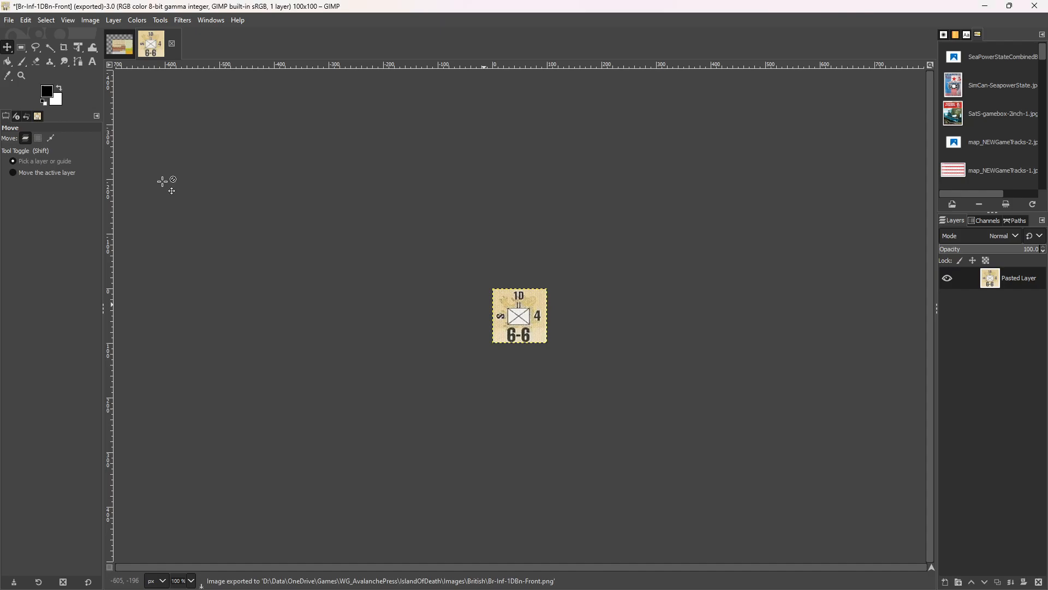
Close the exported 1D counter image and discard its unsaved changes.
key(ctrl+w)
key(shift+Tab)
key(Return)
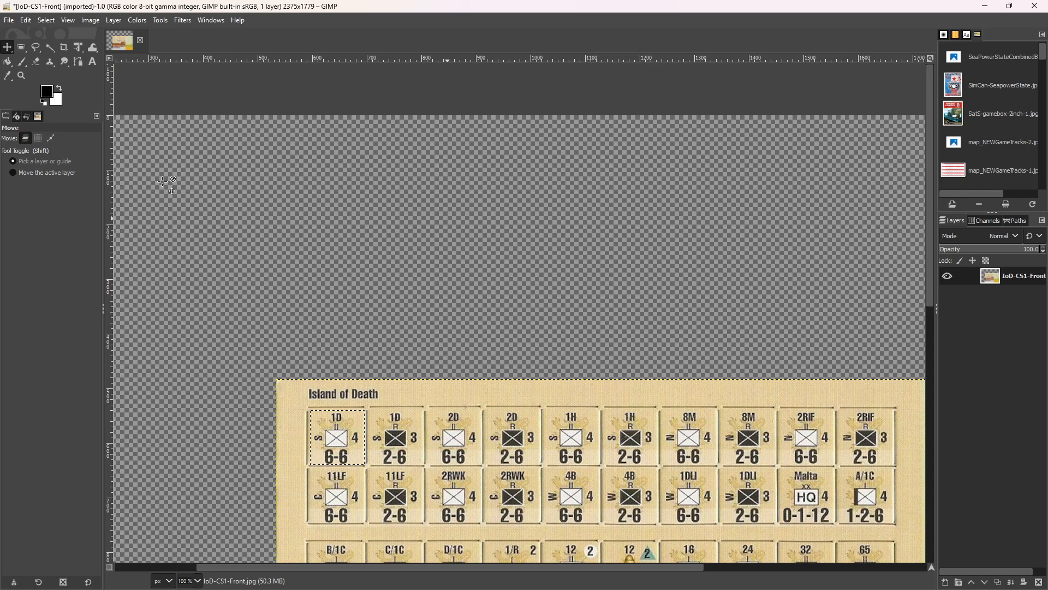
Move the sheet layer up and fine-tune it until the B/1C 1-2-6 counter fits inside the selection.
key(shift+Up)
key(shift+Up)
key(shift+Up)
key(shift+Up)
key(shift+Up)
key(shift+Up)
key(shift+Up)
key(shift+Up)
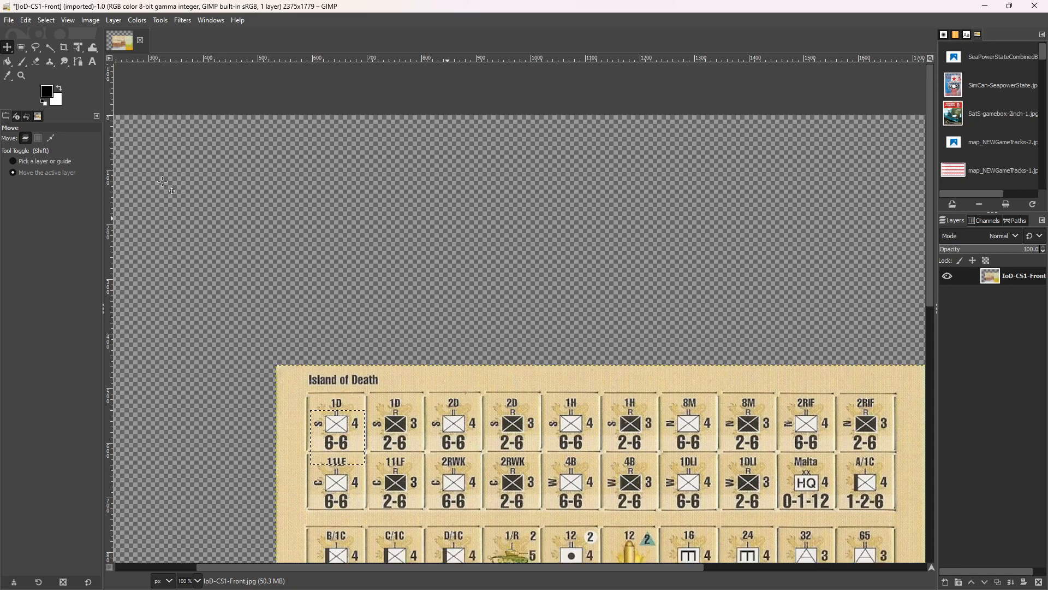
key(shift+Up)
key(shift+Up)
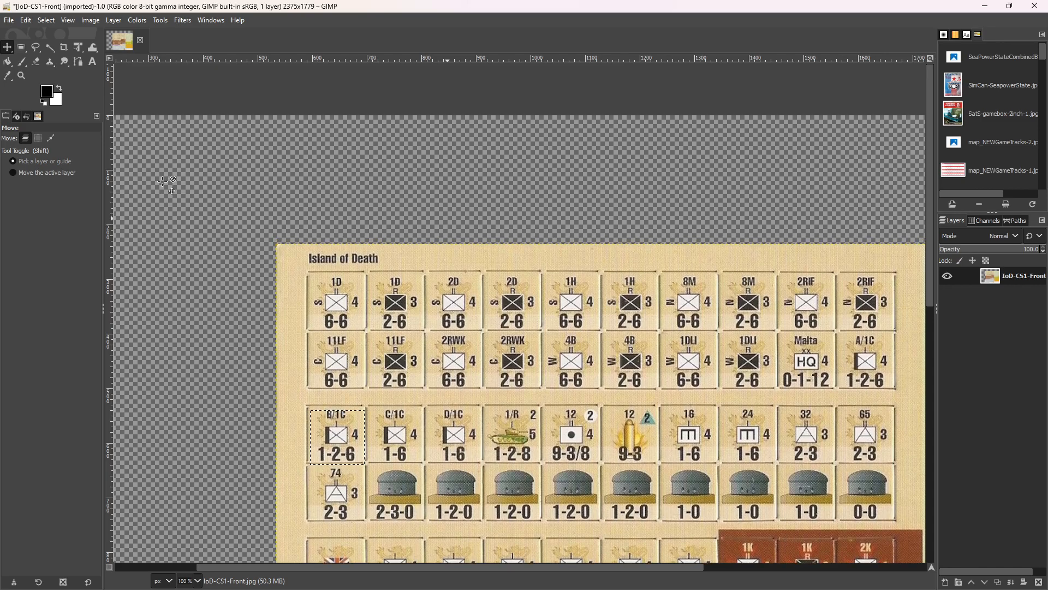
key(Down)
key(Down)
key(Down)
key(Down)
key(Down)
key(Down)
key(Down)
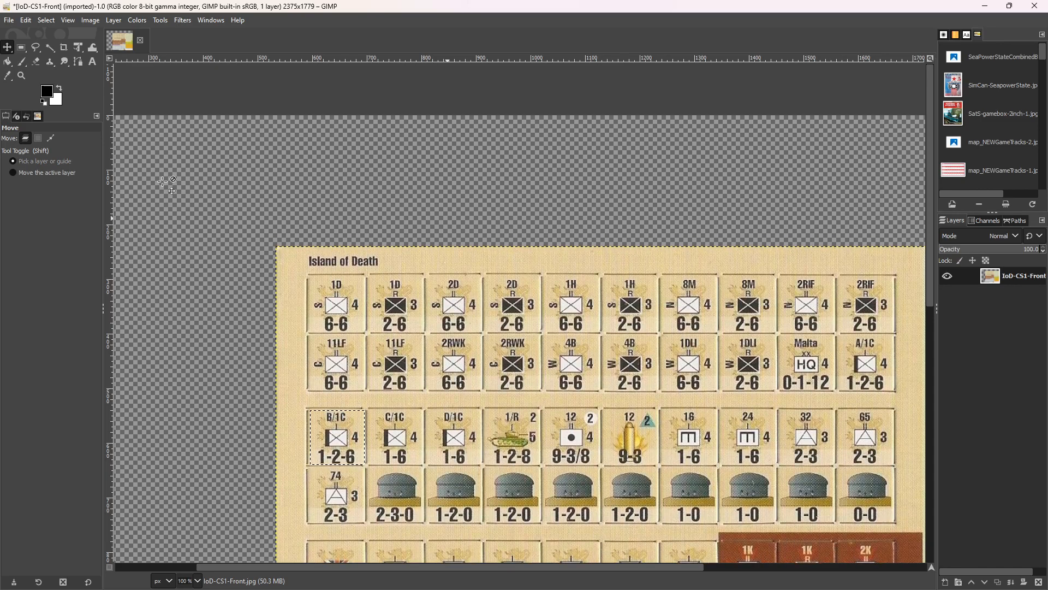
Move the sheet layer left and fine-tune it so the 1/R 1-2-8 tank counter fits inside the selection.
key(shift+Left)
key(shift+Left)
key(shift+Left)
key(shift+Left)
key(shift+Left)
key(shift+Left)
key(shift+Left)
key(shift+Left)
key(shift+Left)
key(shift+Left)
key(shift+Left)
key(shift+Left)
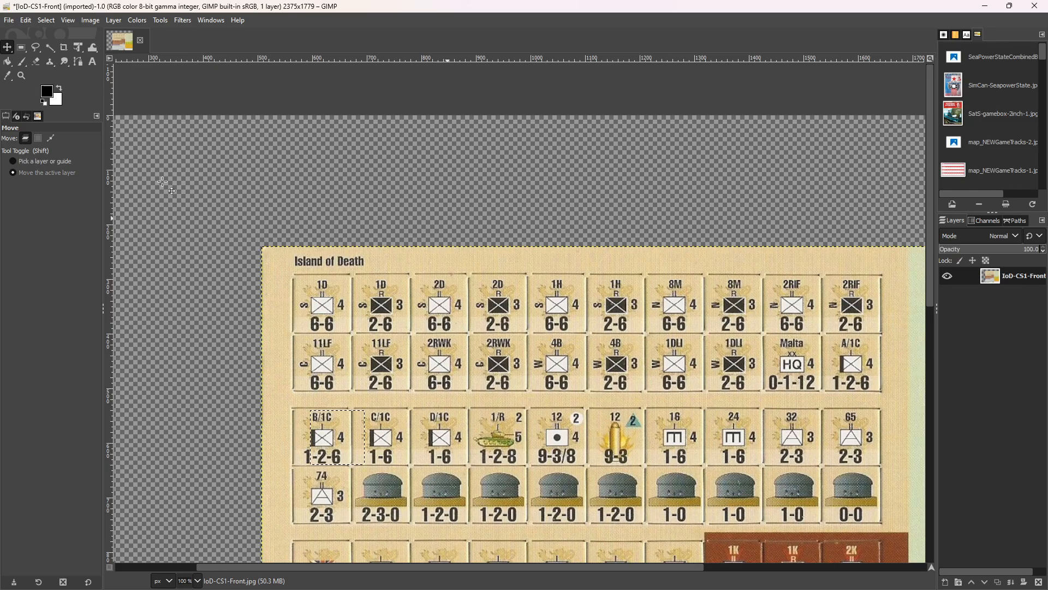
key(shift+Left)
key(shift+Left)
key(shift+Left)
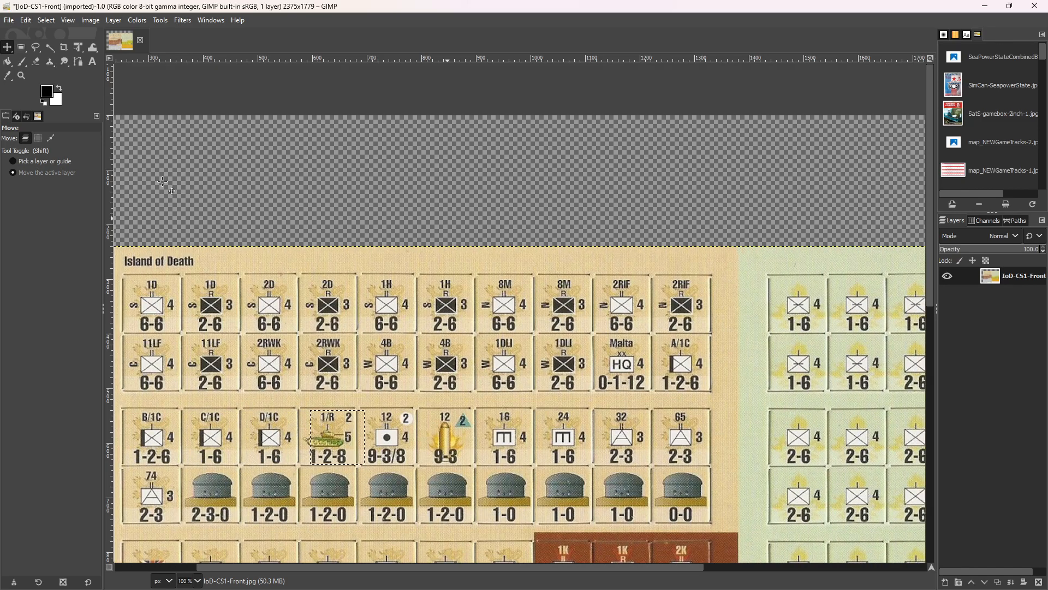
key(Right)
key(Right)
key(Right)
key(Right)
key(Right)
key(Right)
key(Right)
key(Right)
key(Right)
key(Right)
key(Right)
key(Right)
key(Right)
key(Right)
key(Right)
key(Right)
key(Right)
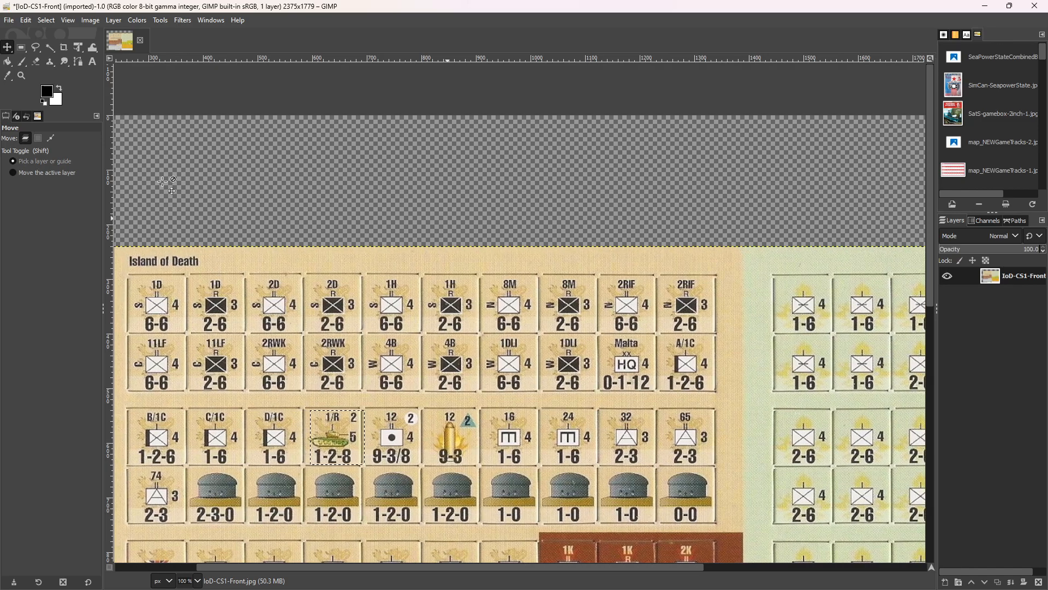
key(Left)
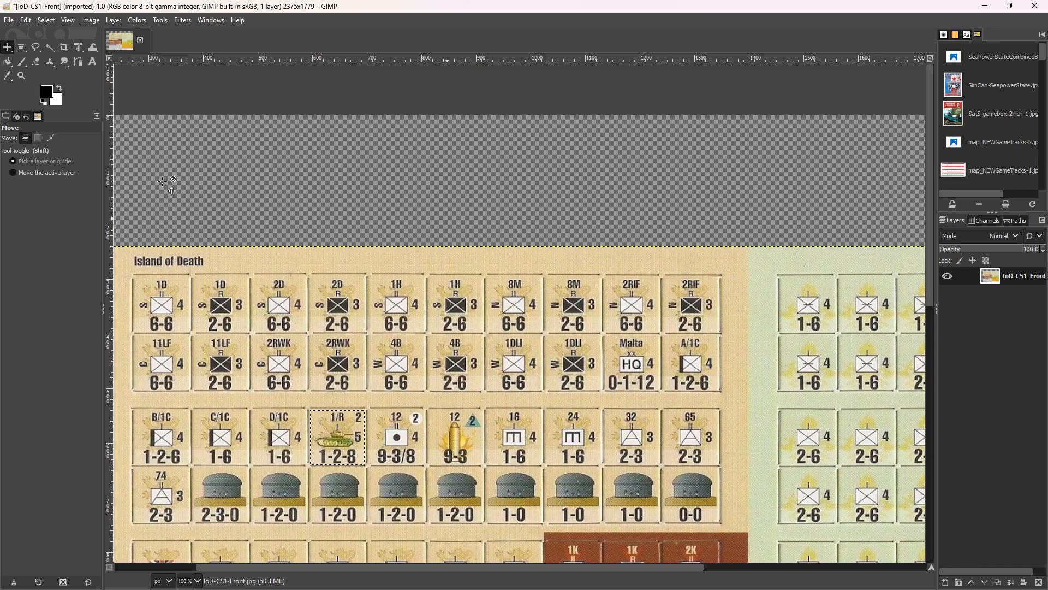
Copy the selected 1/R counter into a new image and export it to the British folder as Br-Arm-1R-Front.png, basing the name on Br-Inf-Bn-Front.png.
key(ctrl+c)
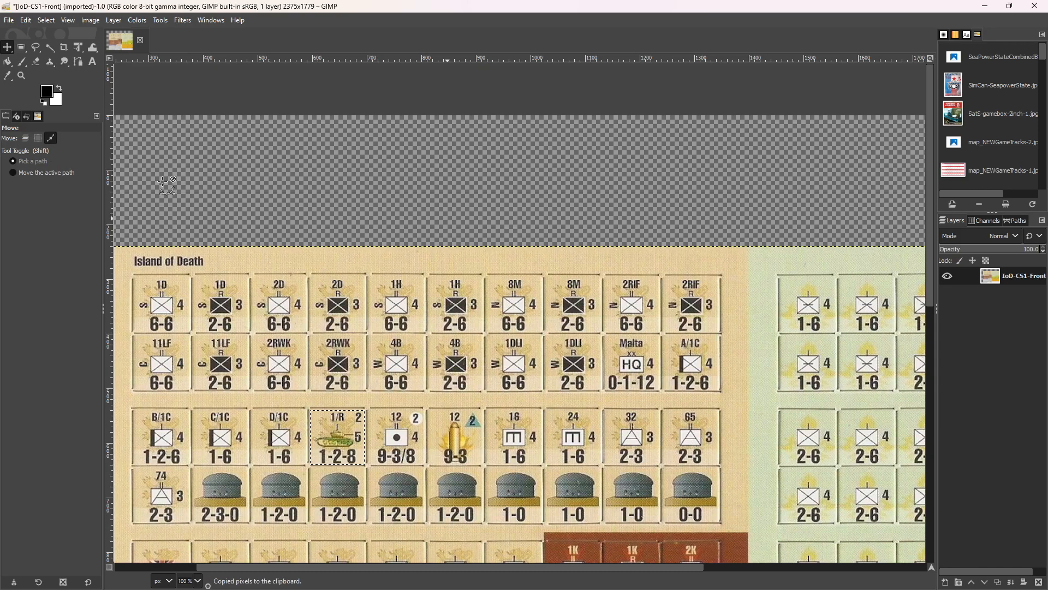
key(ctrl+shift+v)
key(ctrl+shift+e)
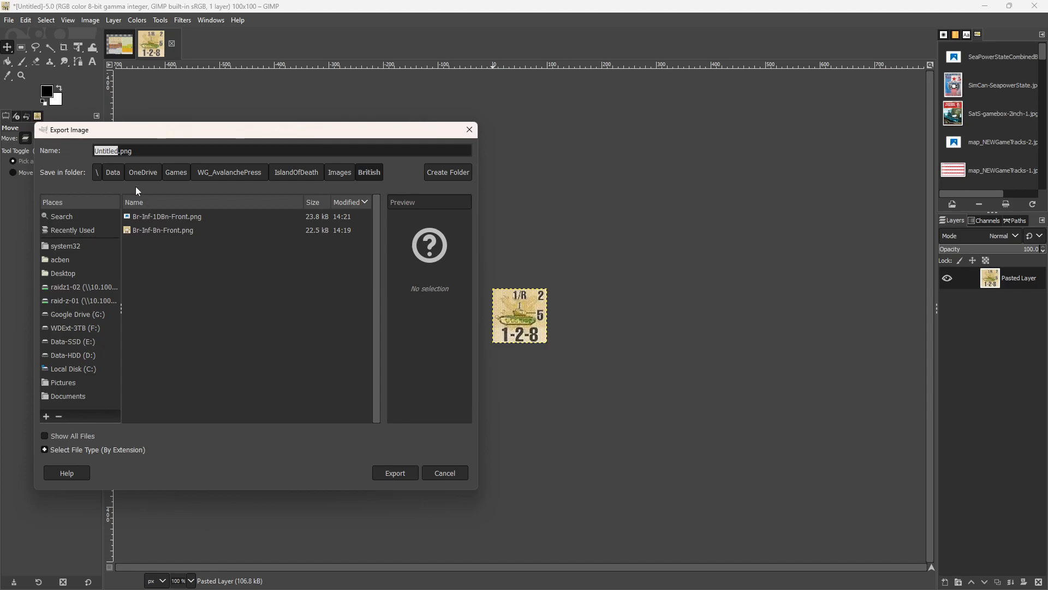
click(155, 232)
click(106, 151)
double_click(106, 151)
text(Arm-Bn-Fro)
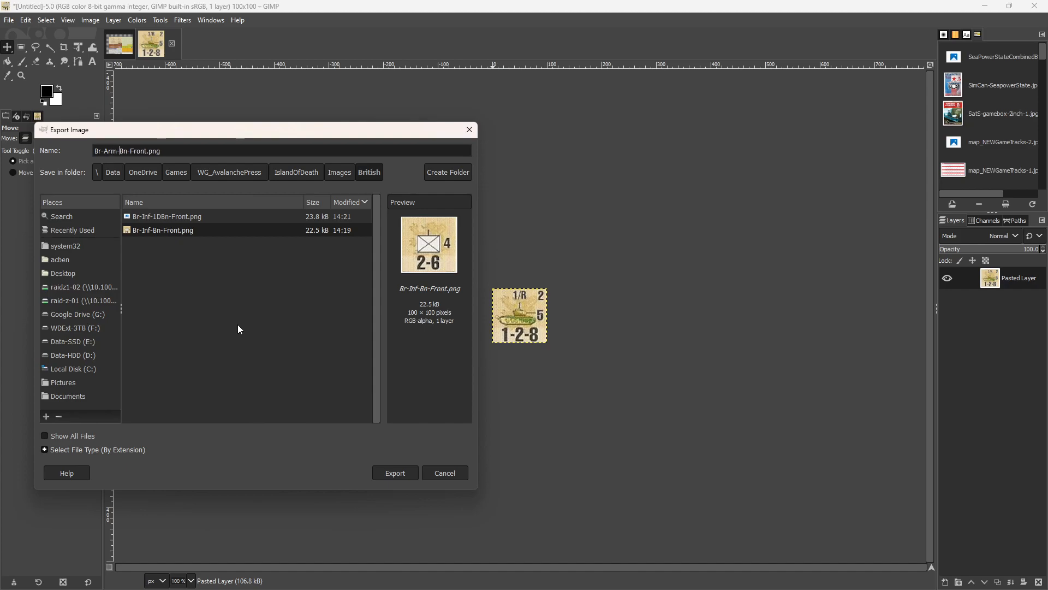
key(Right)
key(Delete)
key(Delete)
text(1R)
key(Return)
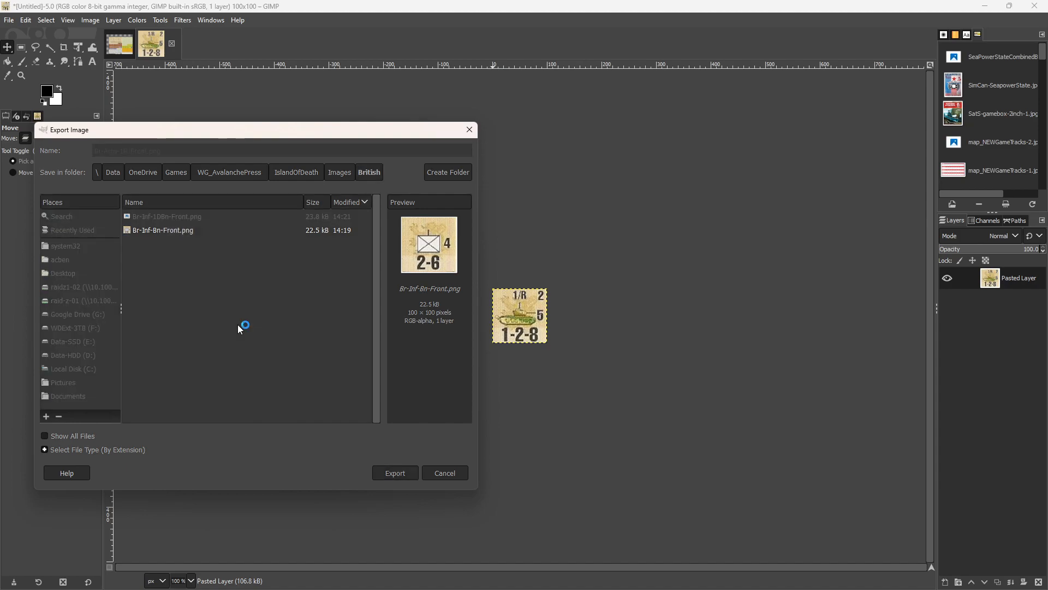
key(Return)
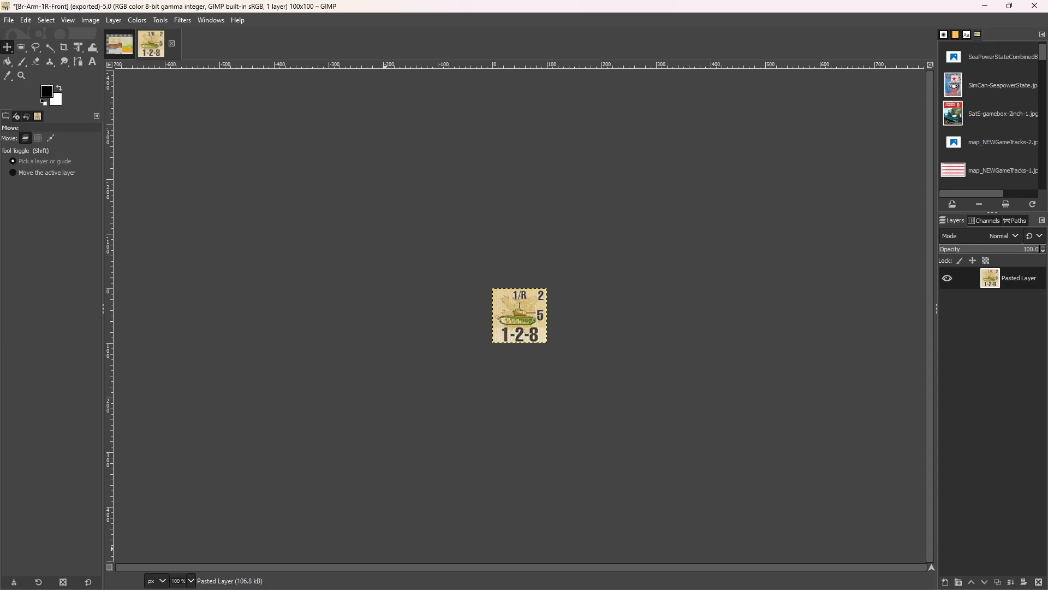
Switch to the File Explorer window showing the IslandOfDeath folder and move it clear of the counter image.
key(alt+Tab)
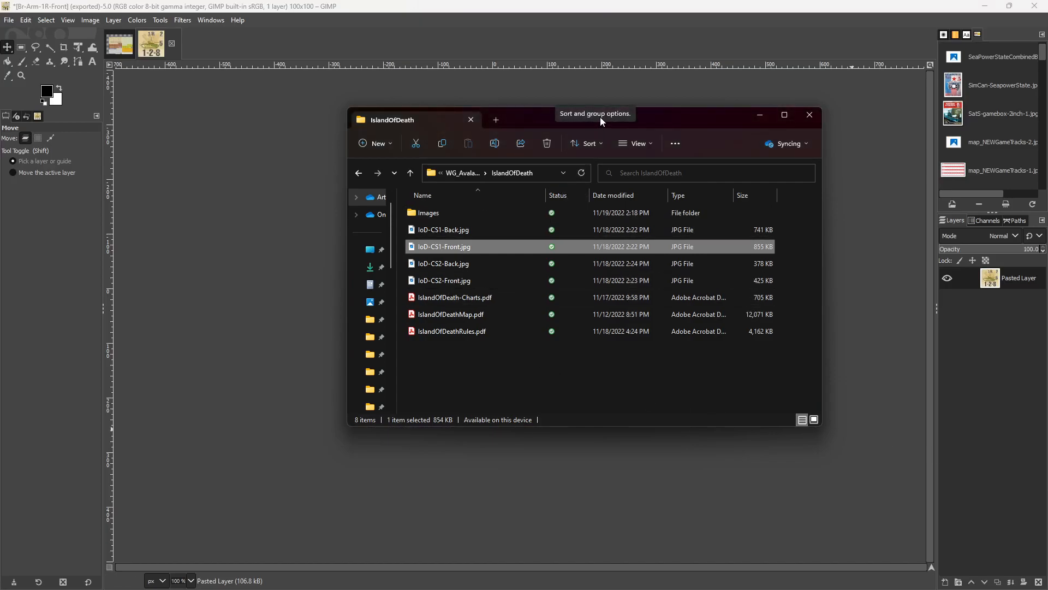
drag(676, 116, 338, 181)
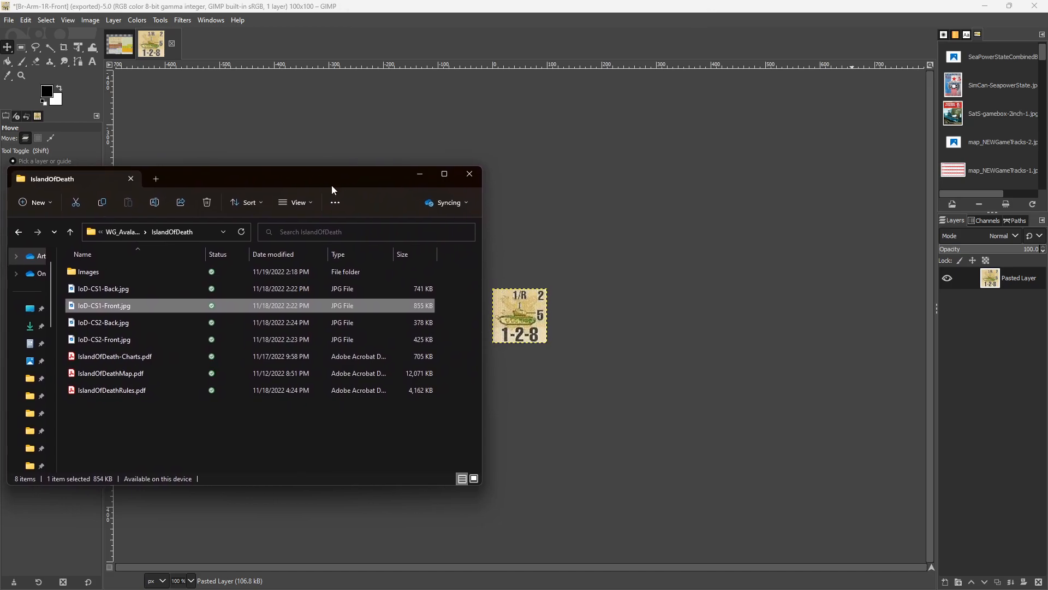
right_click(109, 373)
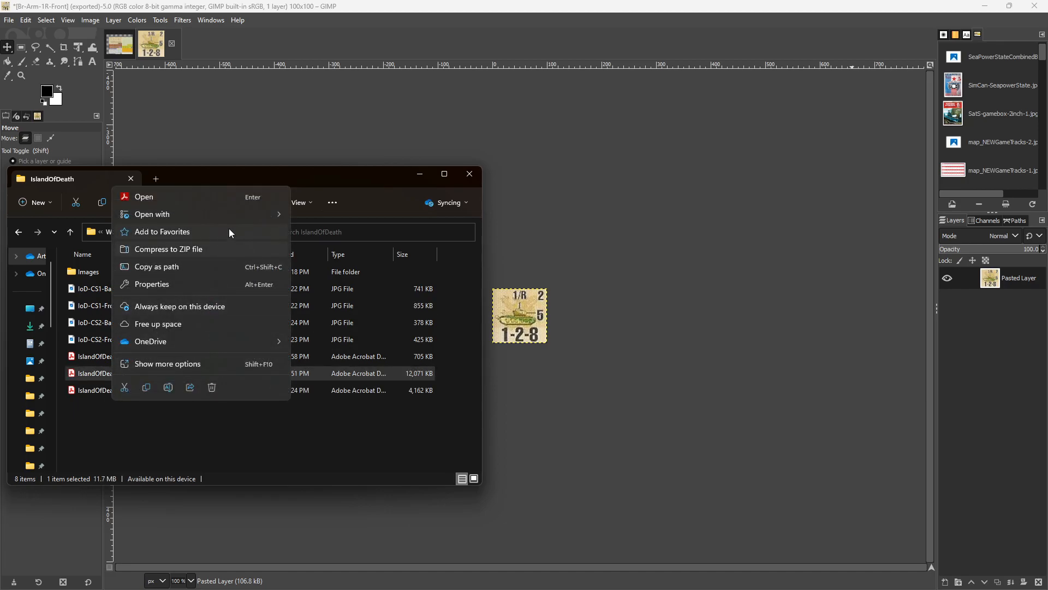
mouse_move(260, 213)
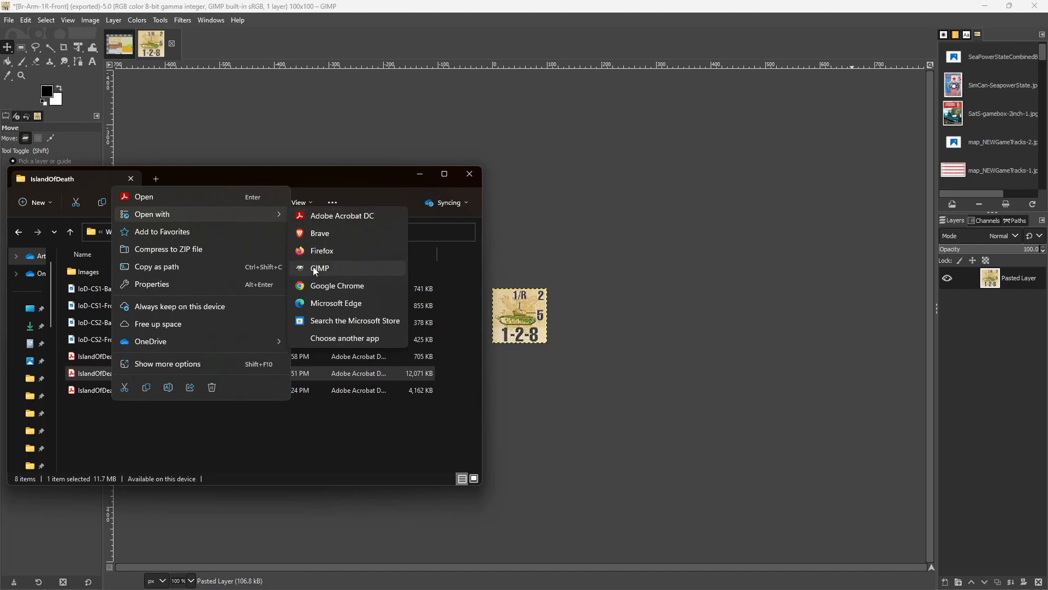
click(270, 11)
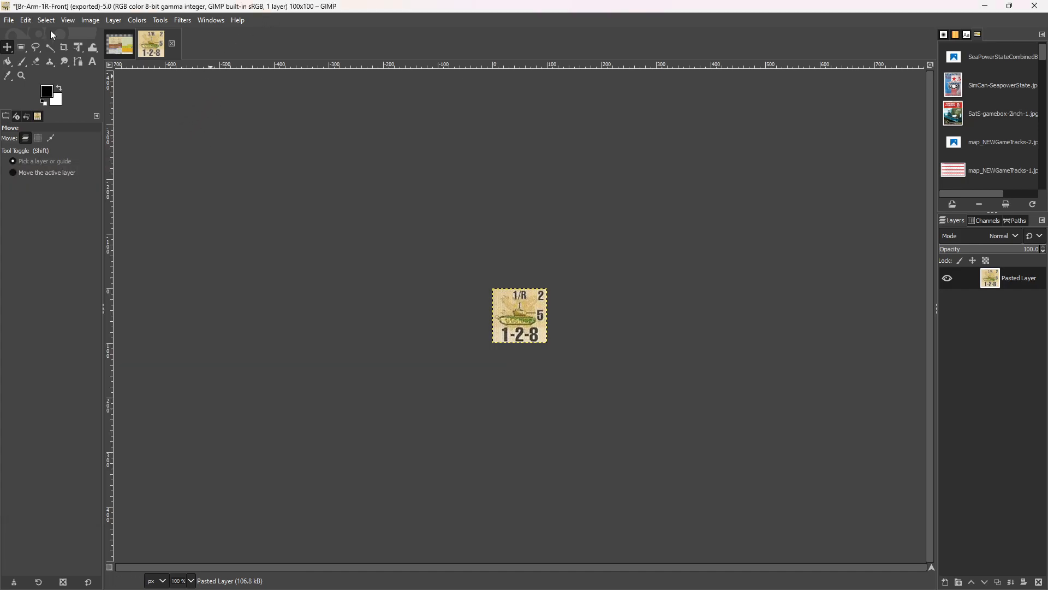
click(10, 21)
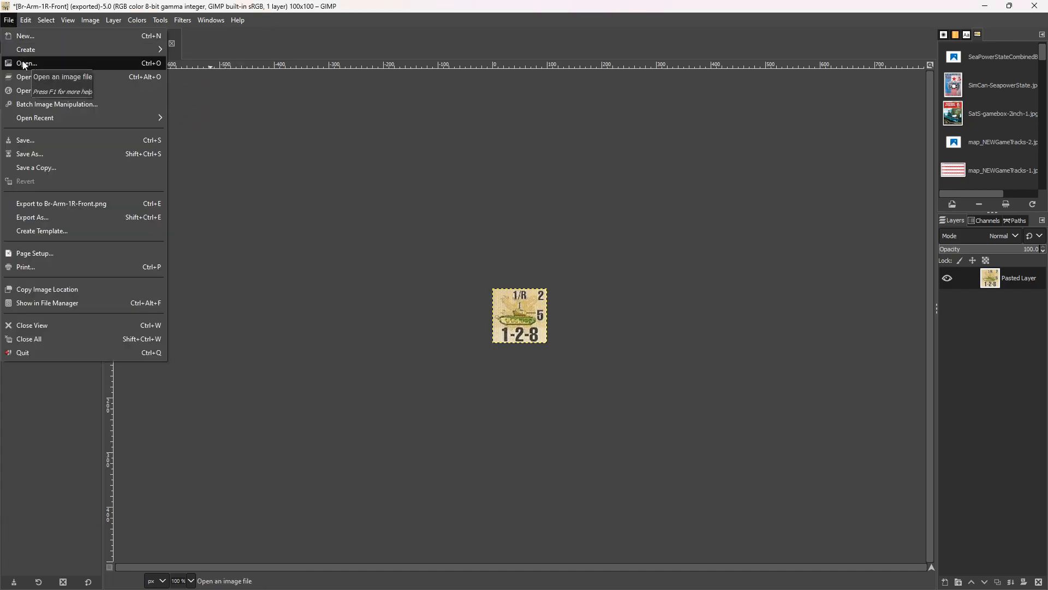
mouse_move(55, 118)
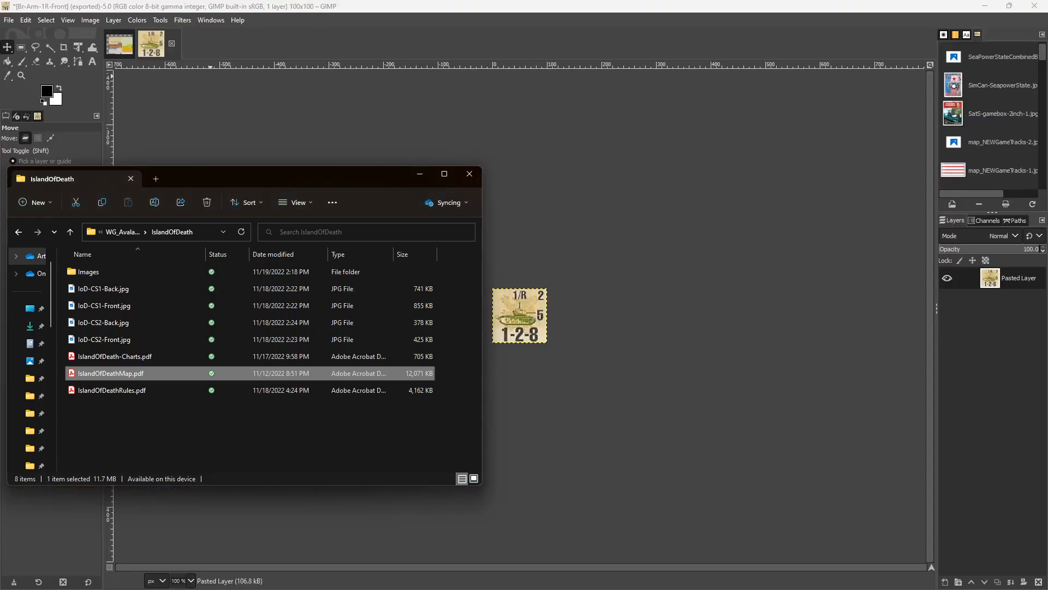
Open IslandOfDeathMap.pdf with GIMP, importing the page at 200 pixels/in, and move the folder window out of the way.
right_click(125, 374)
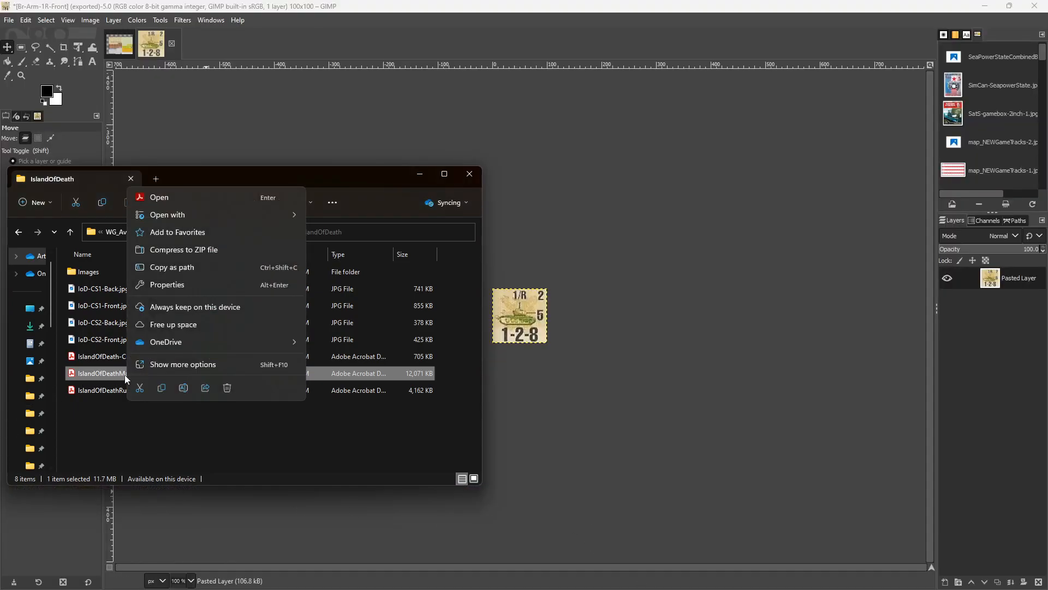
mouse_move(253, 214)
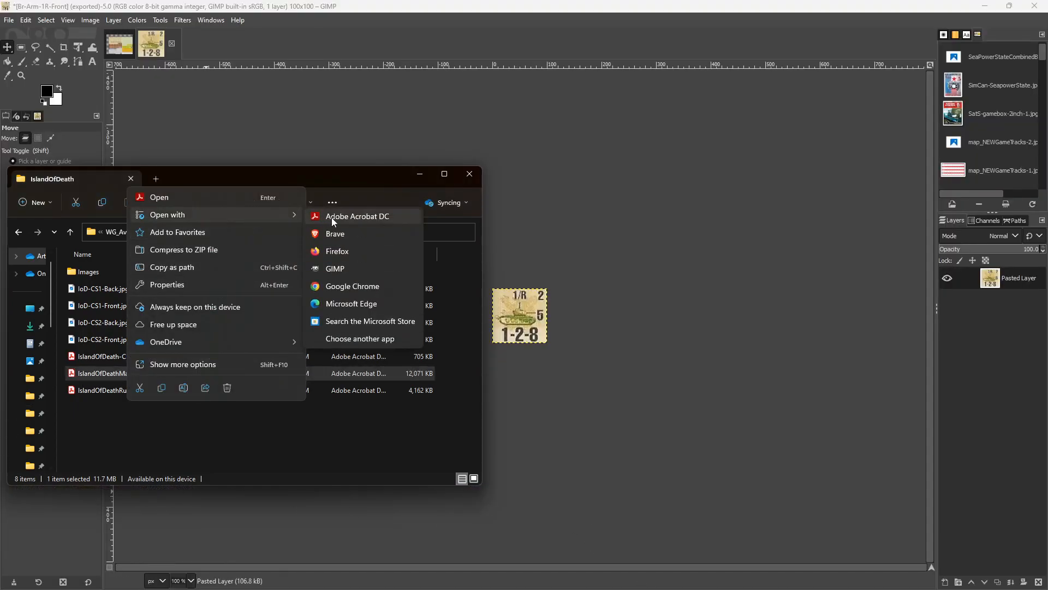
click(335, 270)
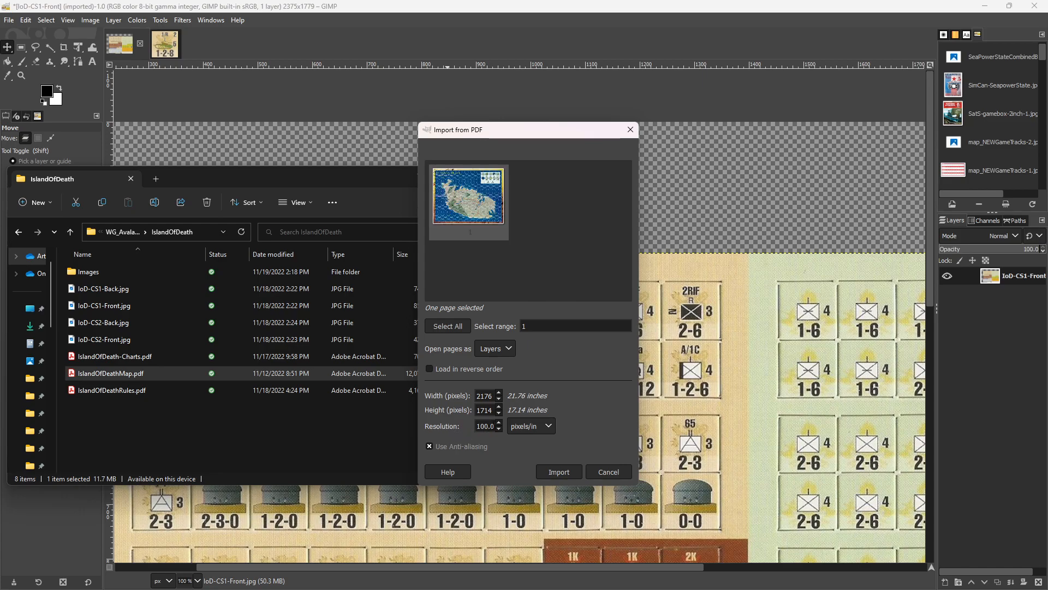
drag(494, 426, 470, 424)
click(562, 473)
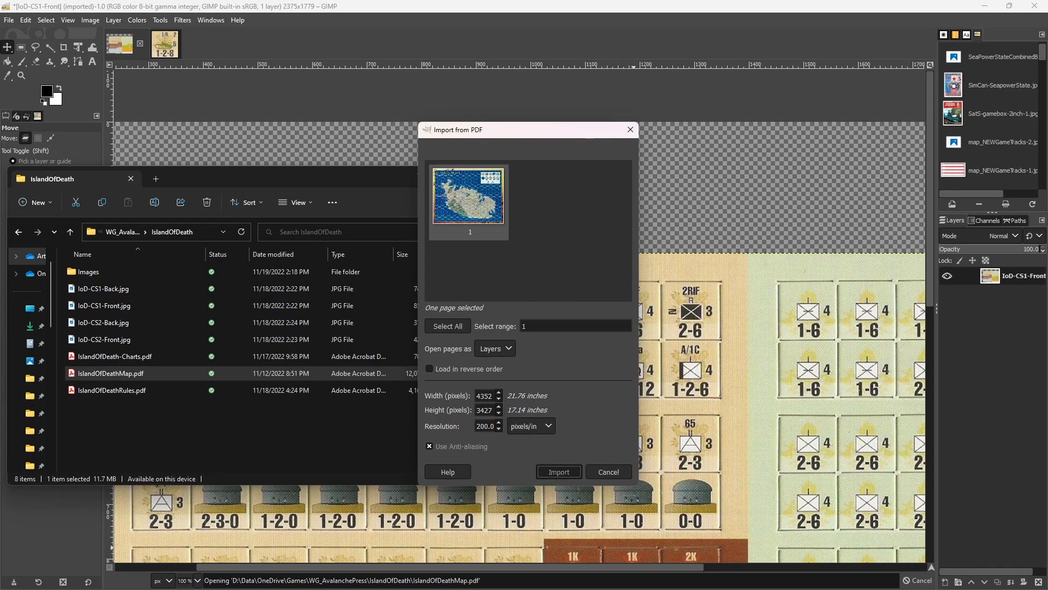
click(559, 471)
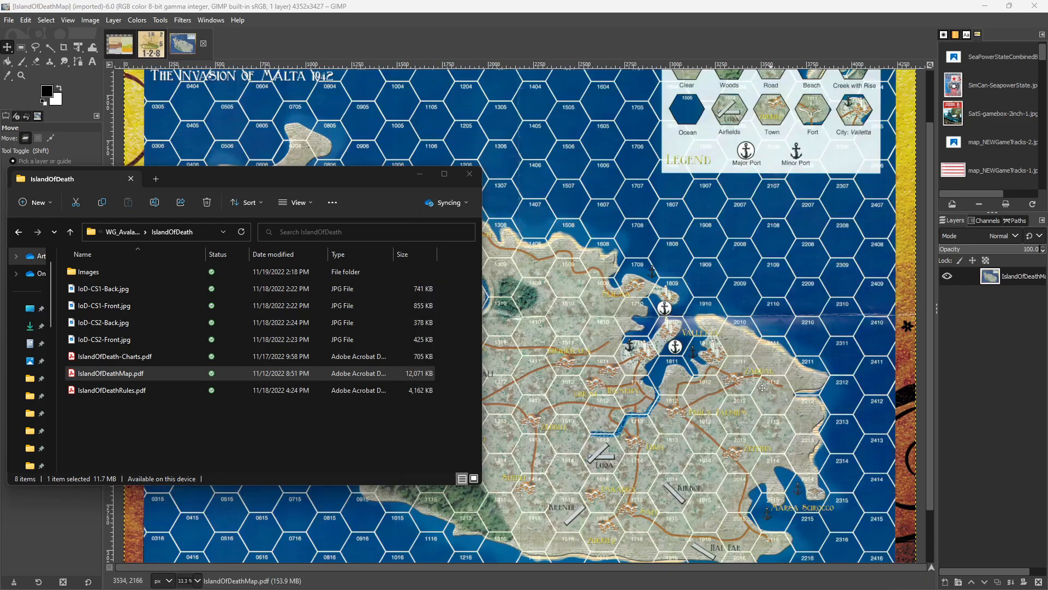
drag(399, 170, 1047, 171)
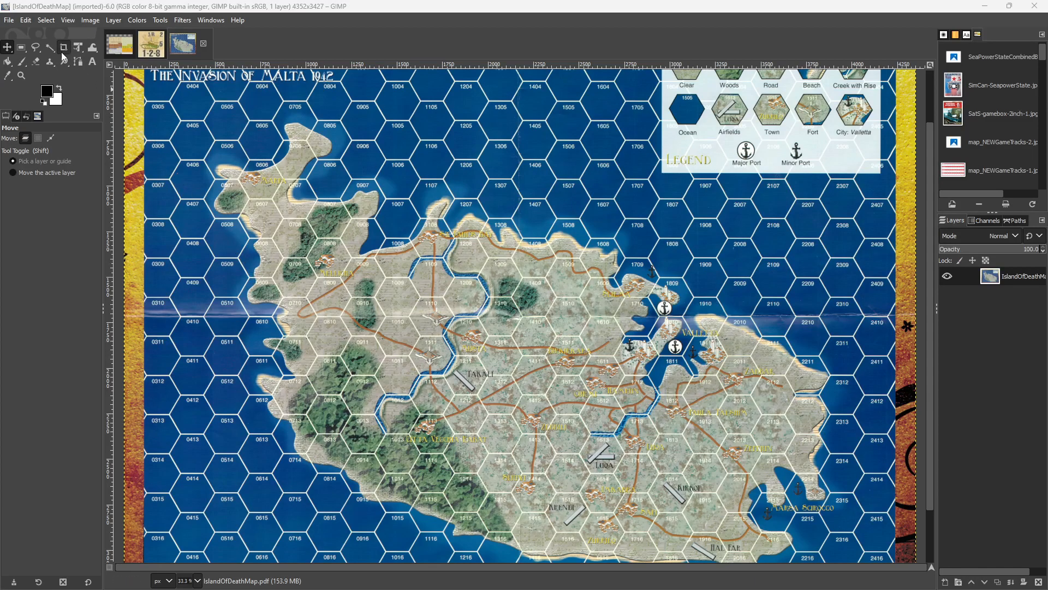
View the imported map at 100% zoom to judge the size of its hexes.
click(66, 21)
mouse_move(81, 80)
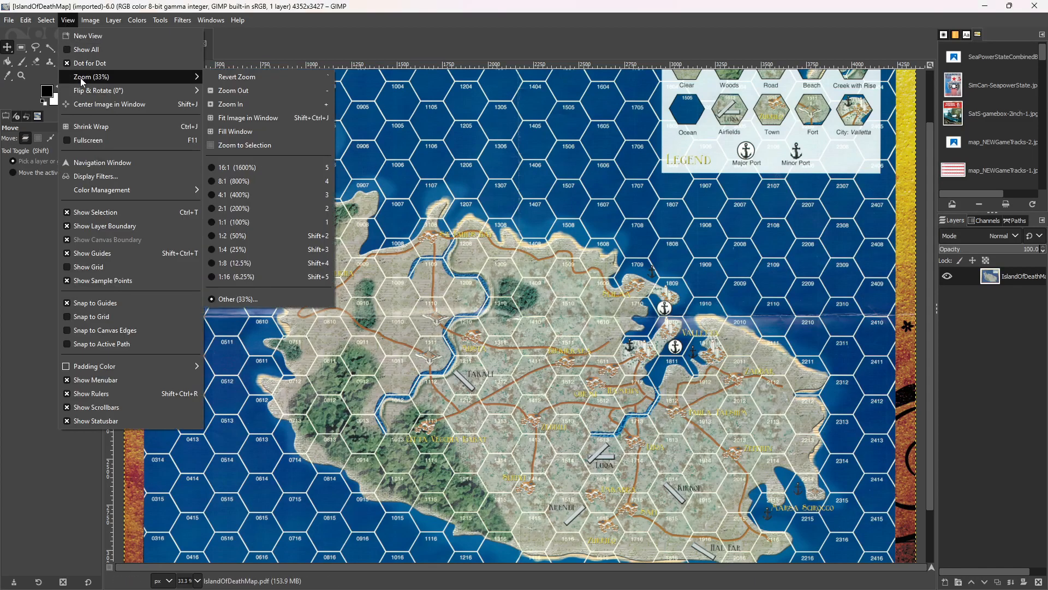
click(248, 222)
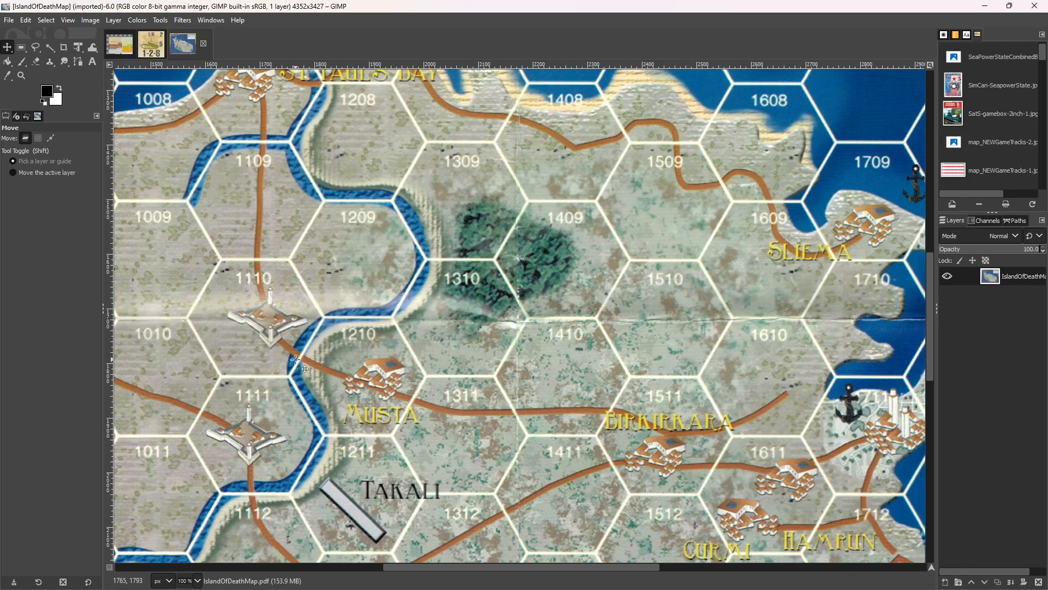
scroll(296, 358, up, 5)
scroll(295, 359, down, 5)
Select the entire 1/R counter image and copy it to the clipboard.
click(148, 50)
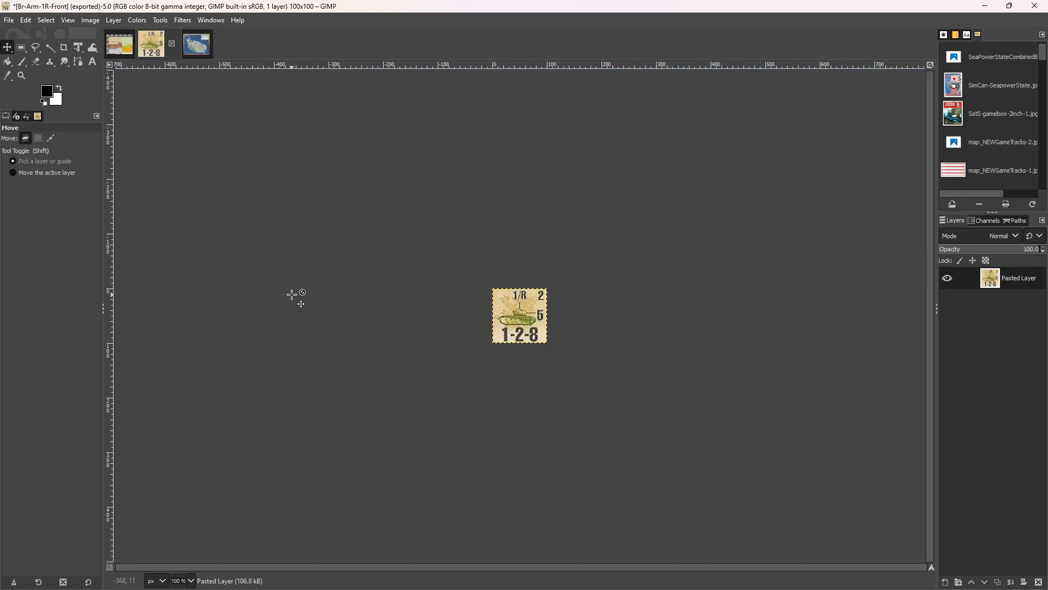
click(43, 20)
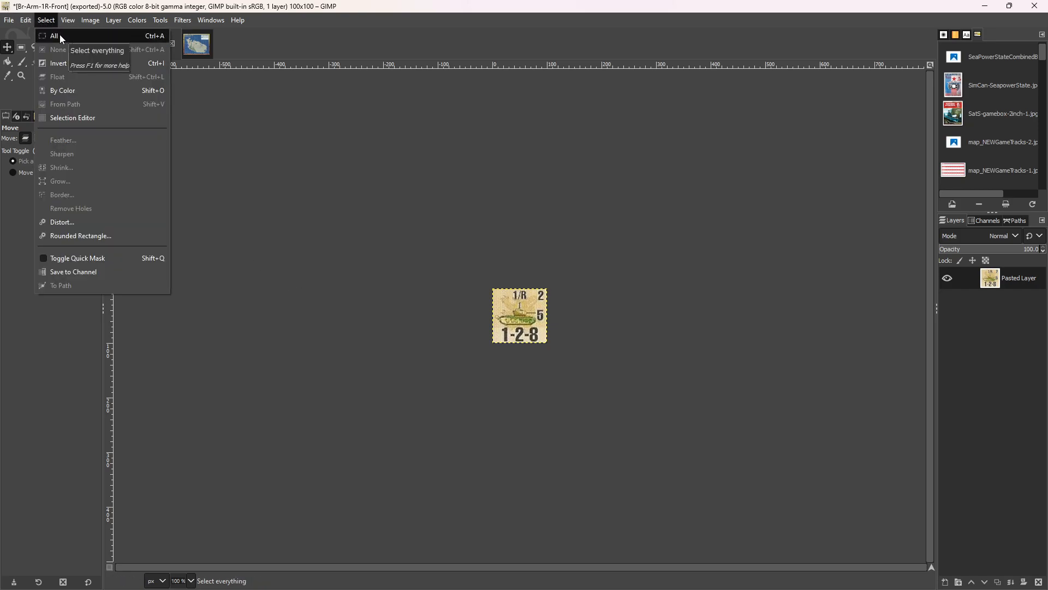
mouse_move(25, 21)
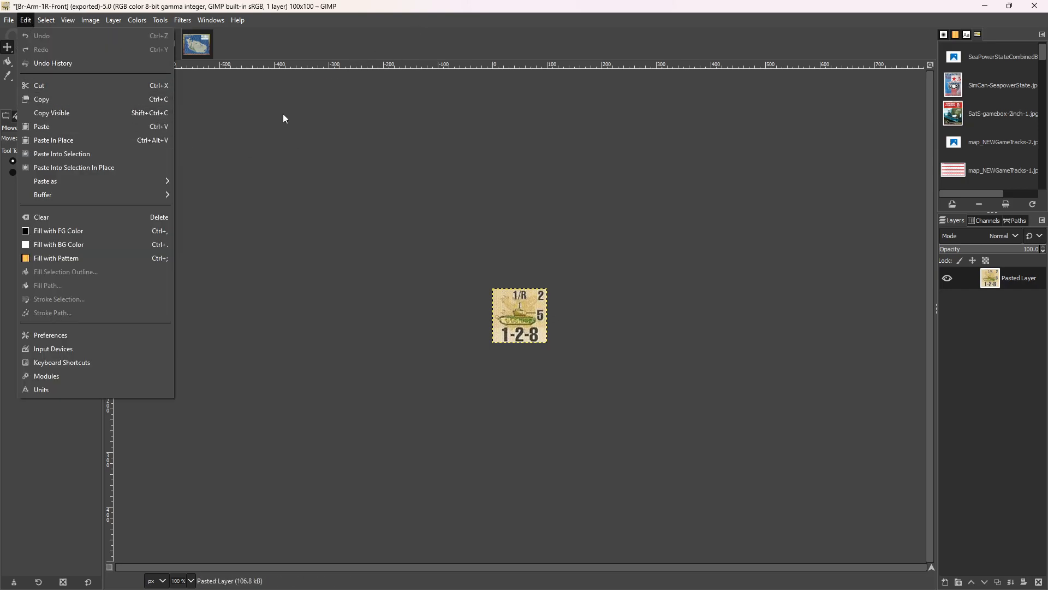
click(443, 10)
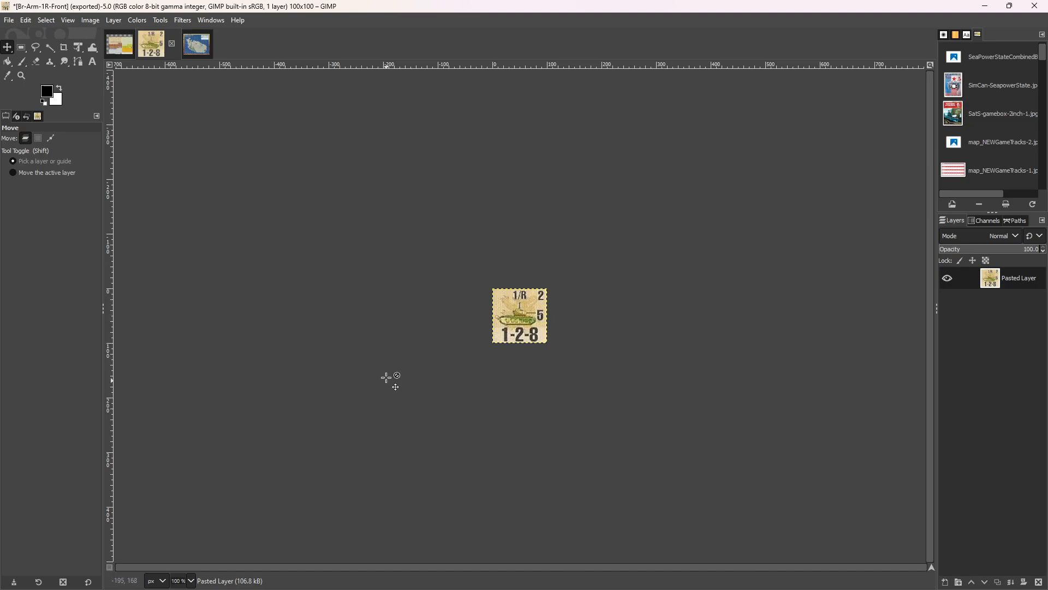
key(ctrl+a)
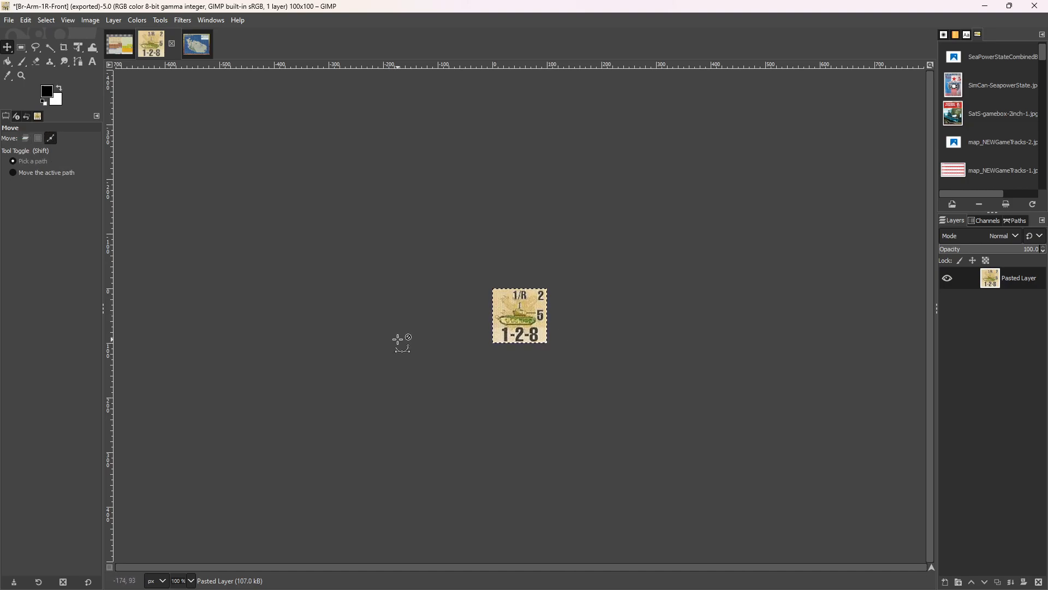
key(ctrl+c)
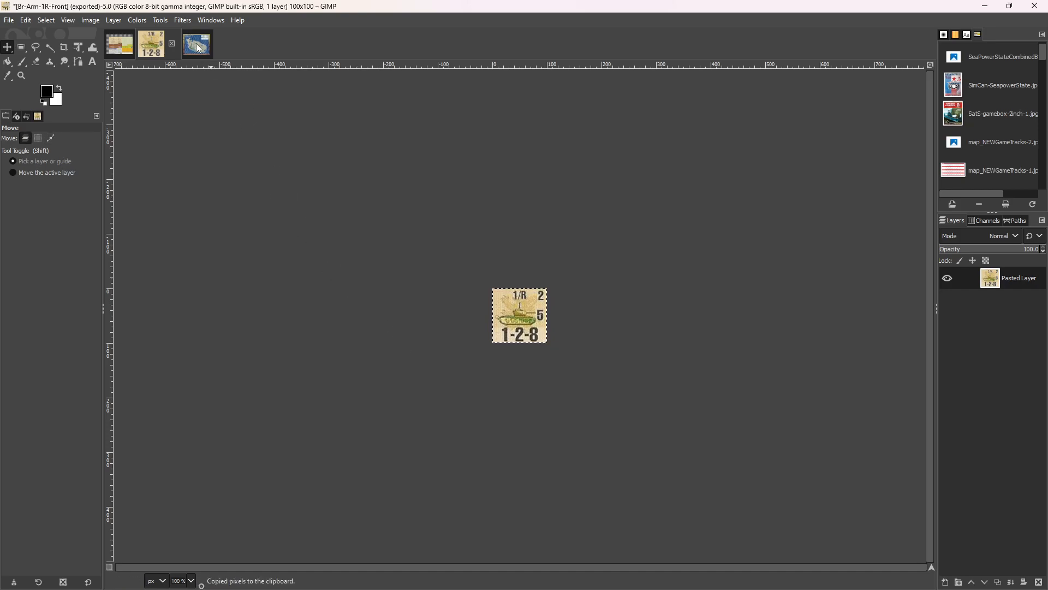
Paste the copied counter onto the map image and place it in hex 1310 to compare sizes.
click(197, 44)
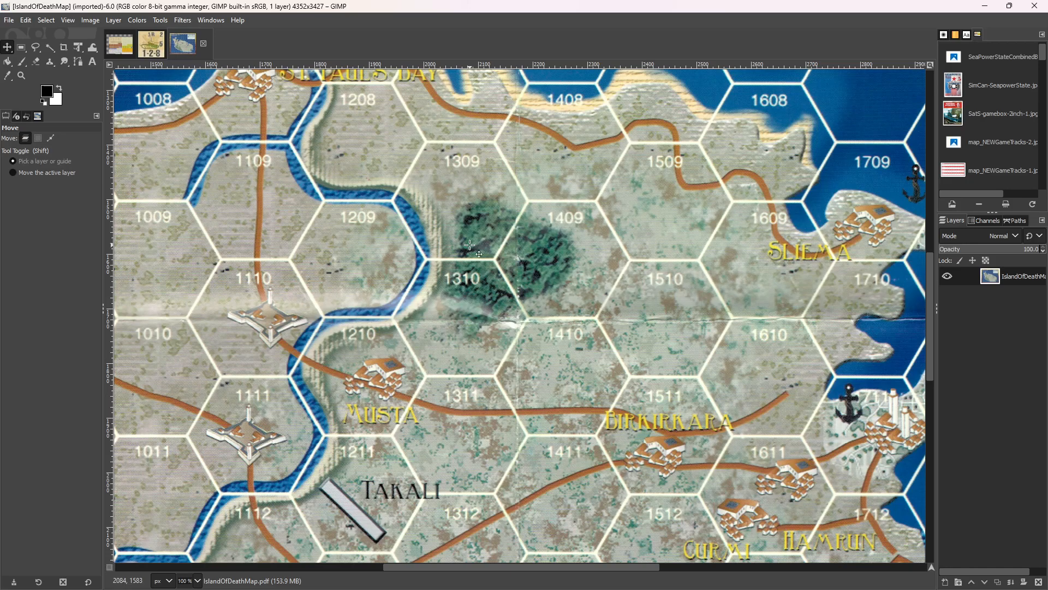
key(ctrl)
key(ctrl+v)
drag(517, 316, 460, 319)
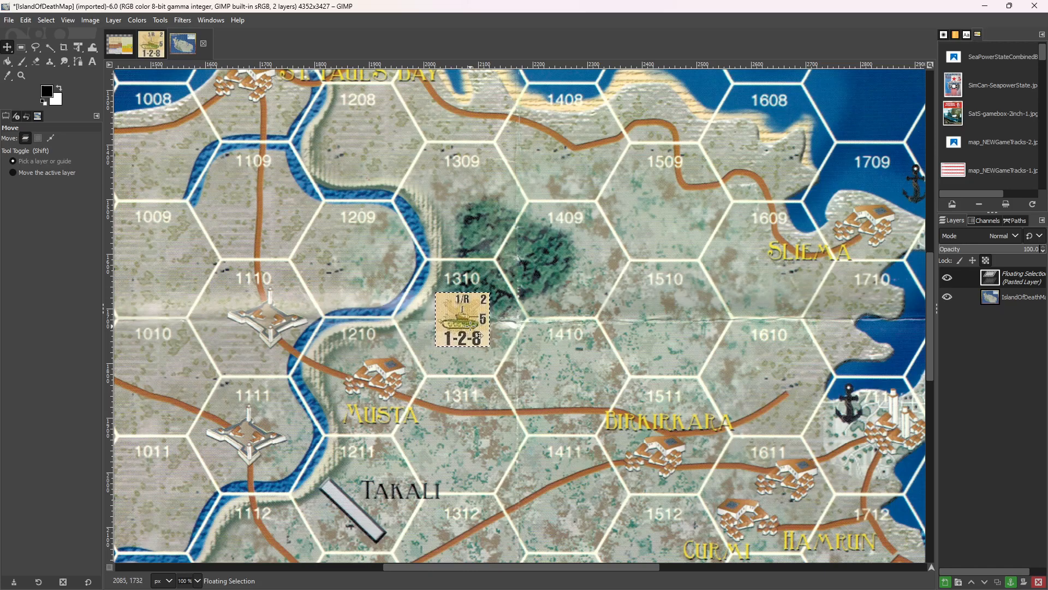
Undo the placement and pasting of the test counter on the map.
key(ctrl)
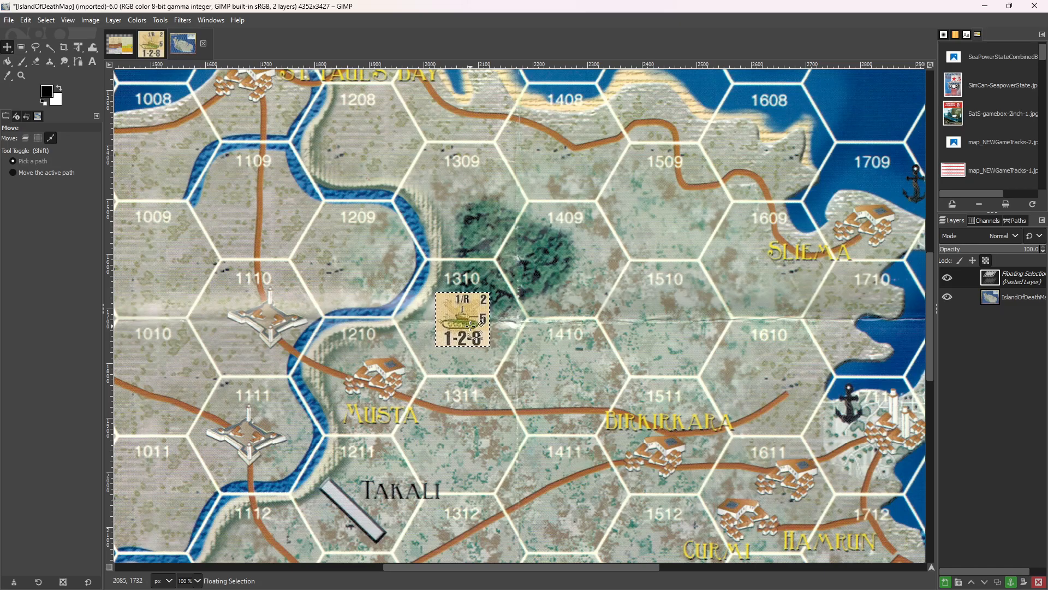
key(ctrl+z)
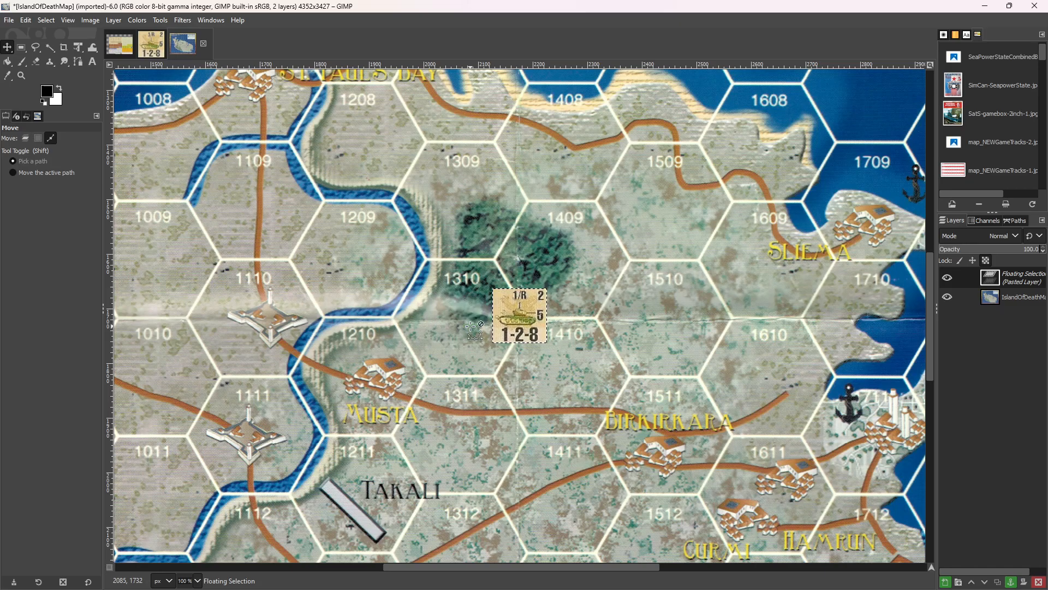
key(ctrl+z)
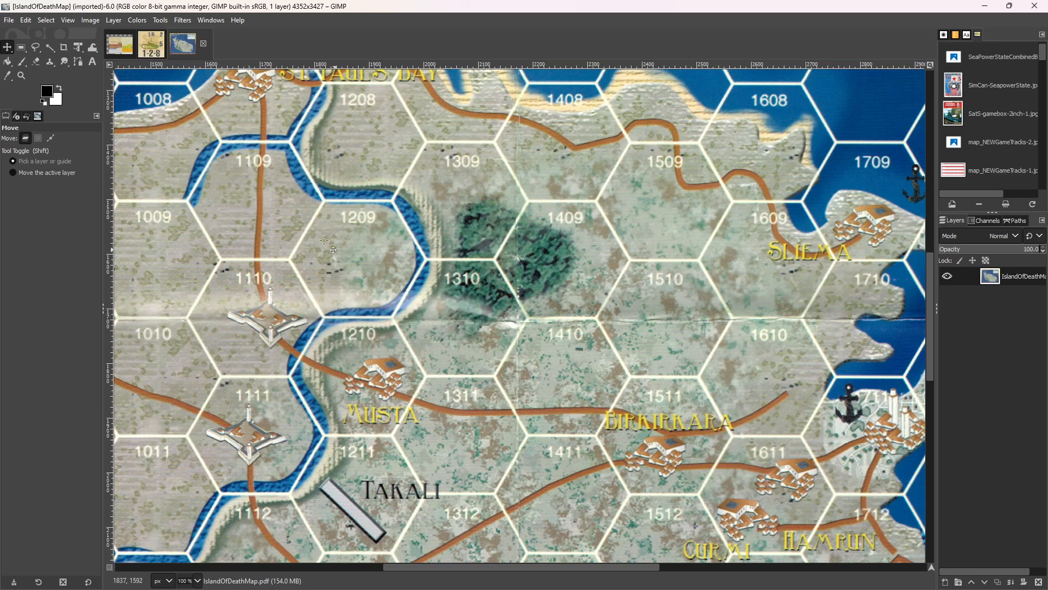
Scale the map image to 80% of its width and height, keeping the proportions linked and cubic interpolation.
click(47, 21)
mouse_move(90, 20)
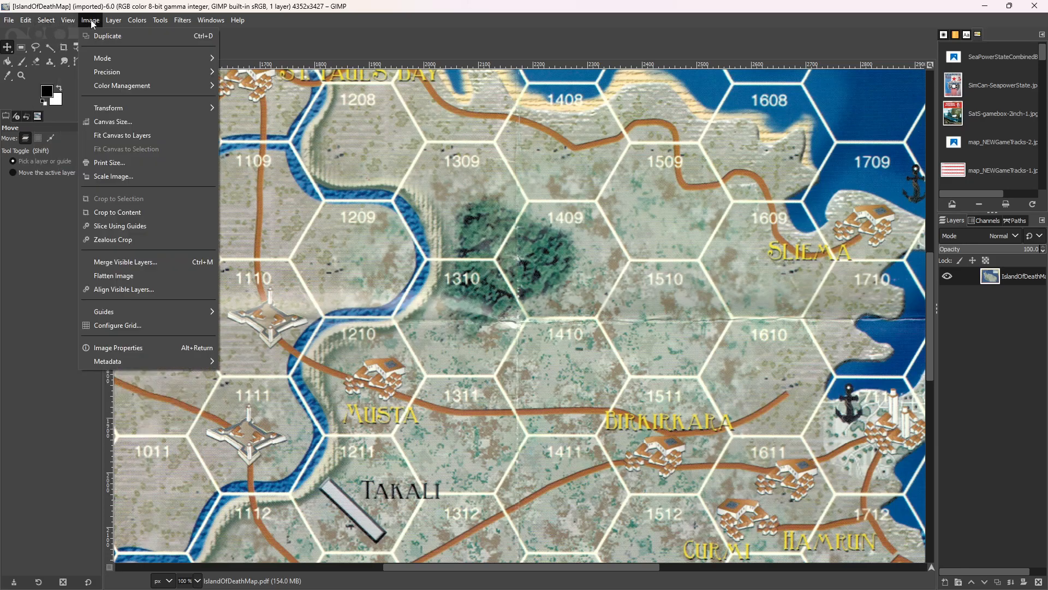
click(130, 177)
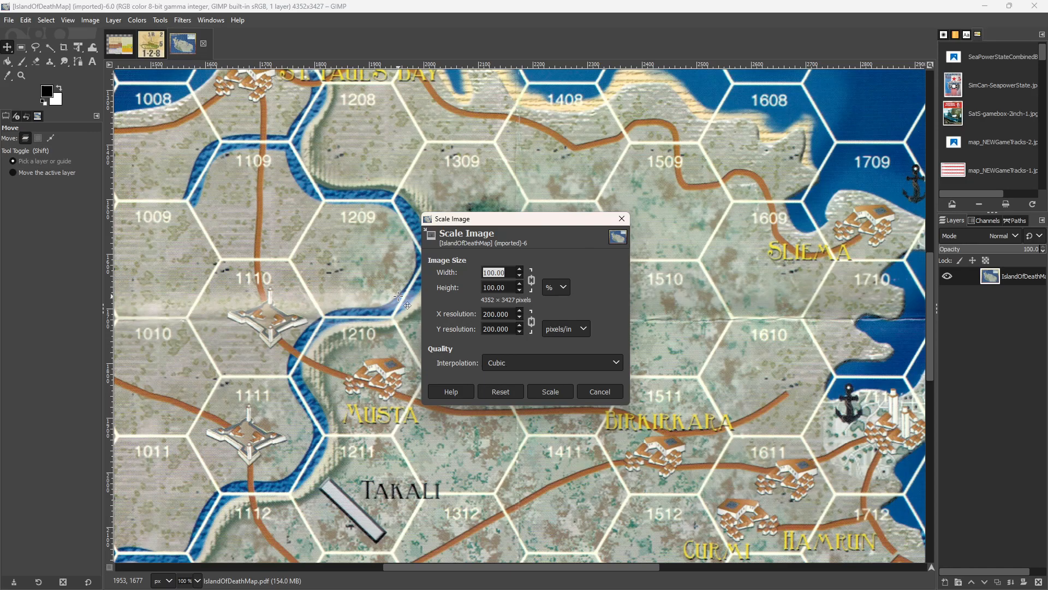
text(80)
key(Tab)
click(556, 389)
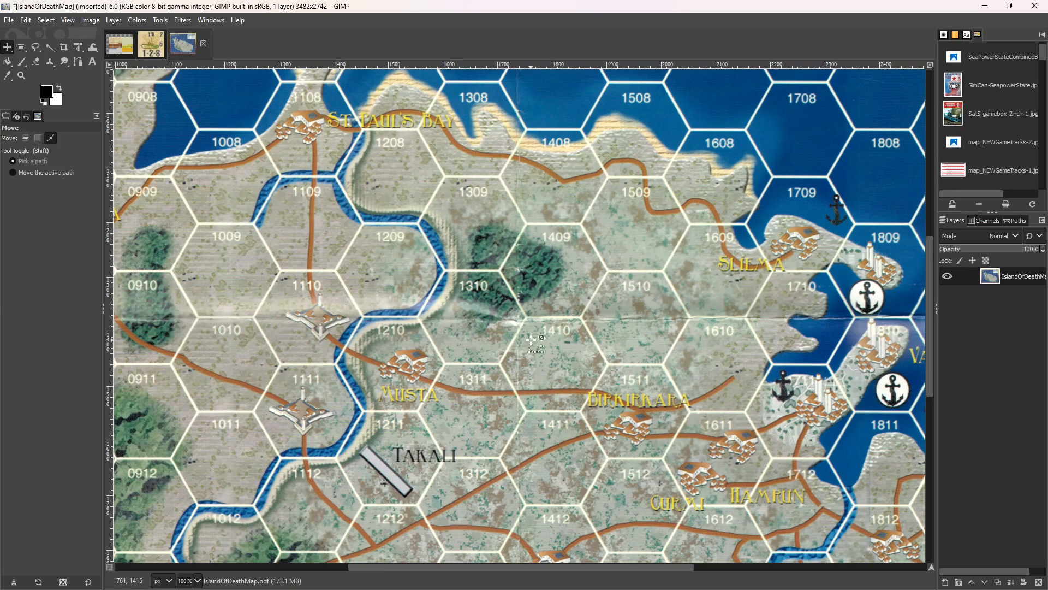
Paste the 1/R counter onto the scaled map and position it below the number in hex 1310.
key(ctrl+v)
drag(524, 314, 479, 320)
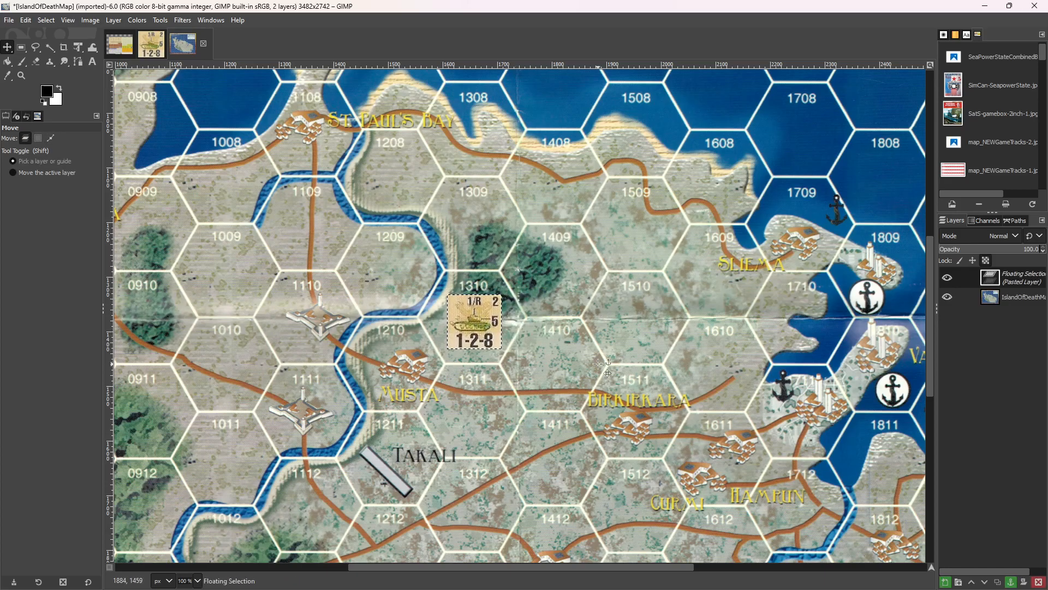
Undo the test counter's placement and pasting as well as the 80% scaling of the map.
key(ctrl)
key(ctrl+z)
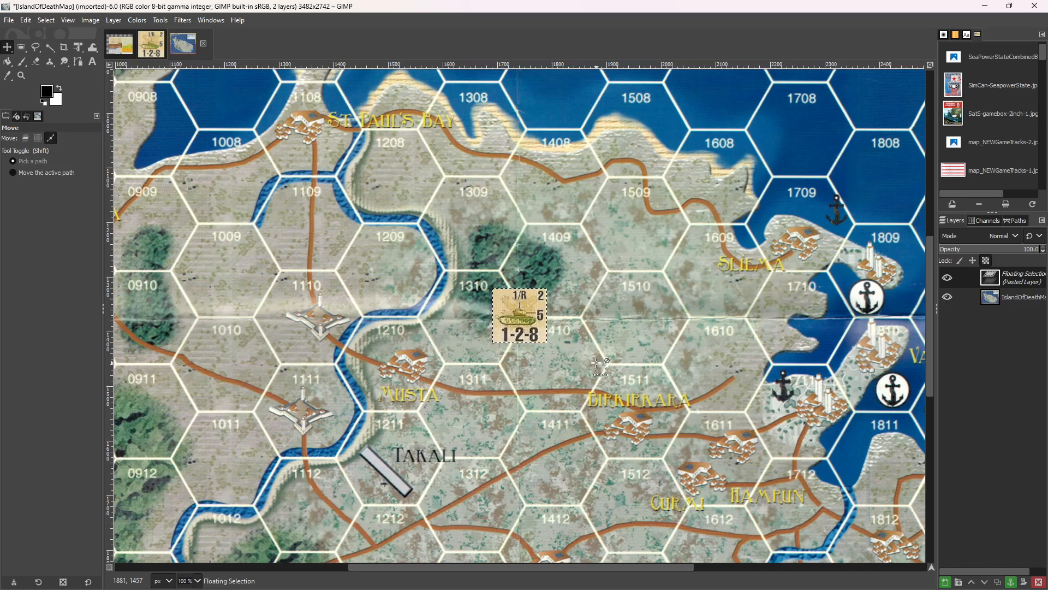
key(ctrl+z)
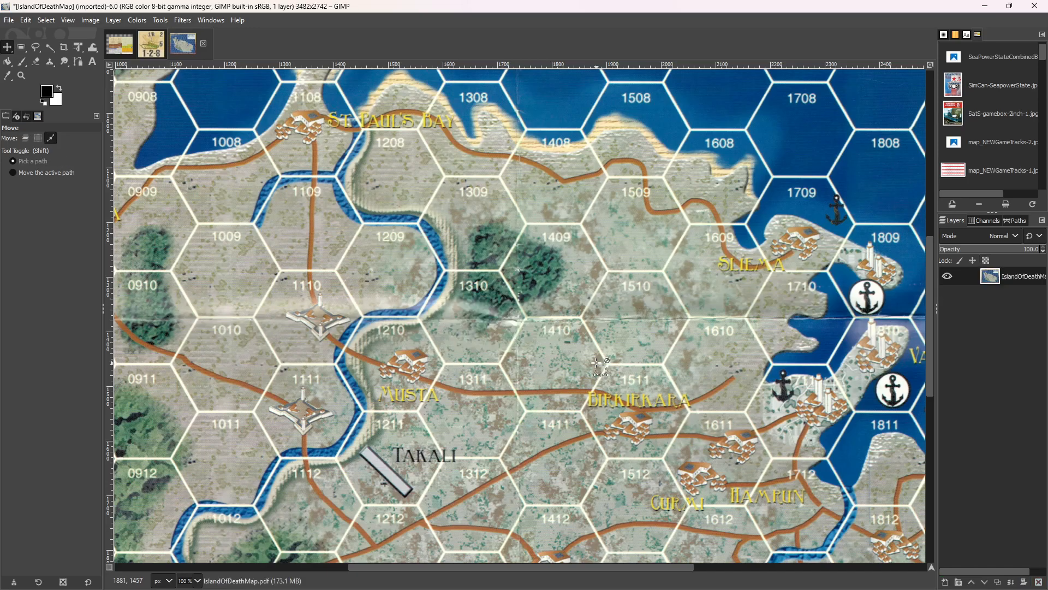
key(ctrl+z)
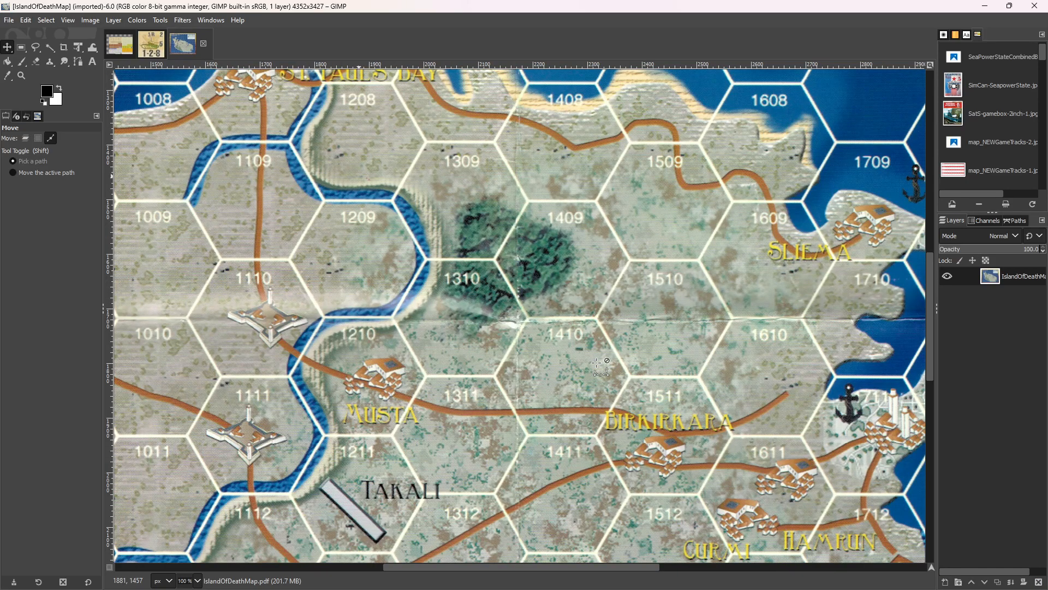
Scale the map image to 75% of its width and height with the proportions linked and cubic interpolation.
click(42, 22)
mouse_move(93, 21)
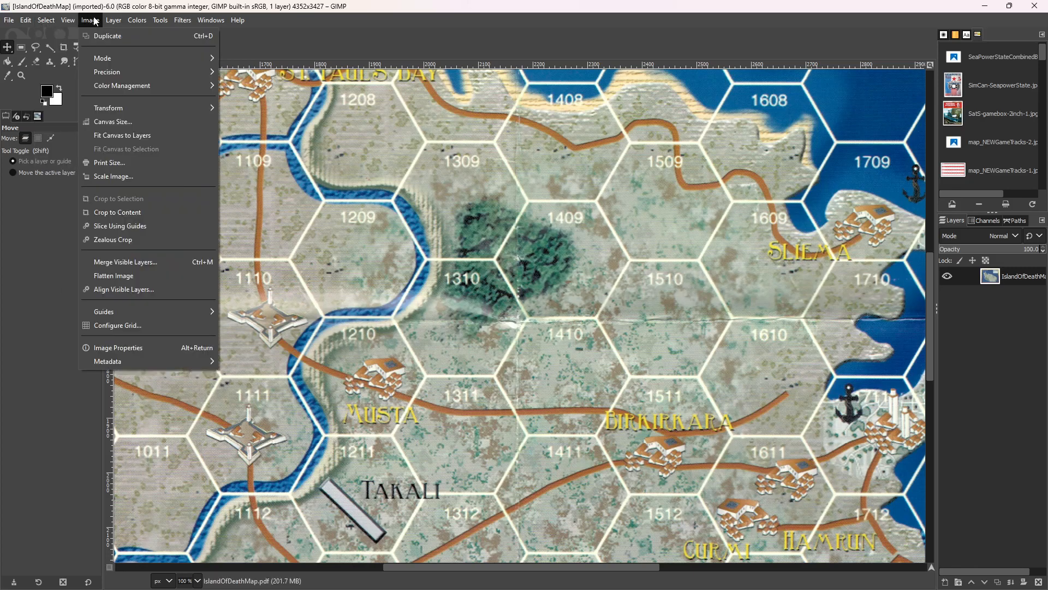
click(112, 176)
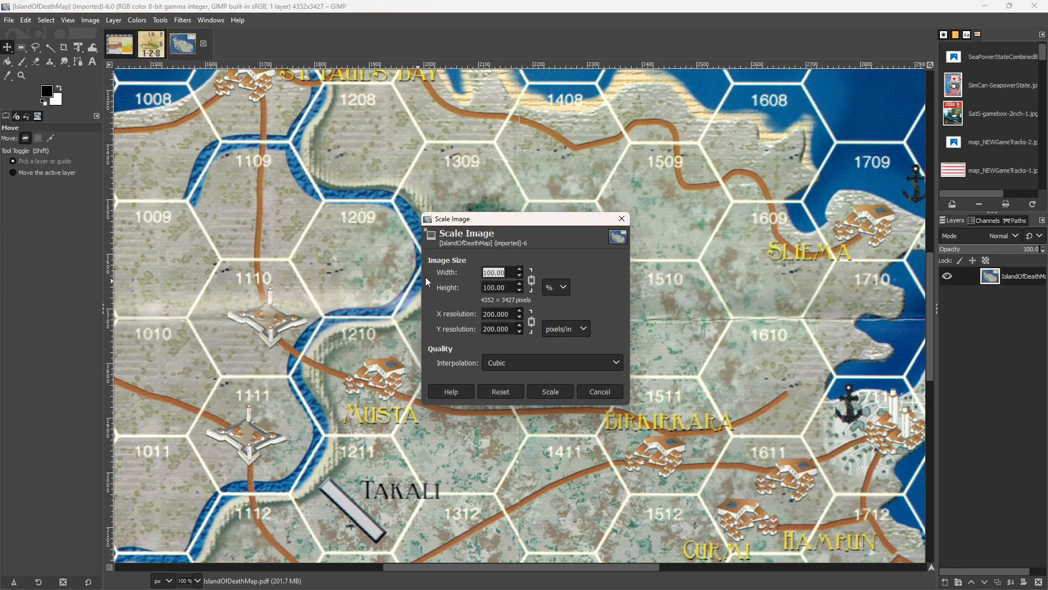
text(75)
key(Tab)
click(550, 391)
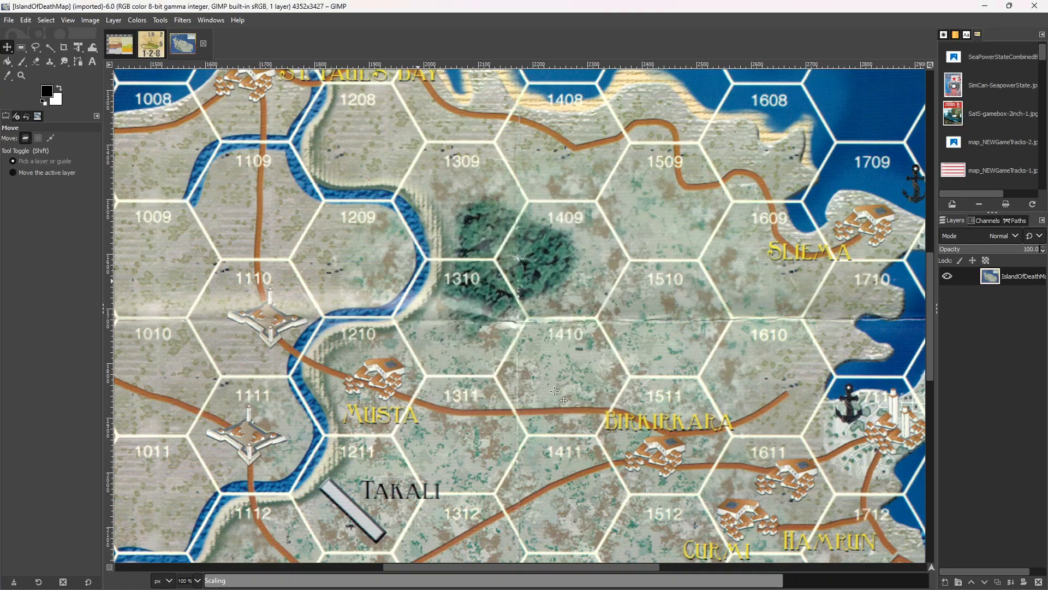
Paste the 1/R counter onto the map, test its fit in hex 1310, and undo its placement and pasting.
key(ctrl+v)
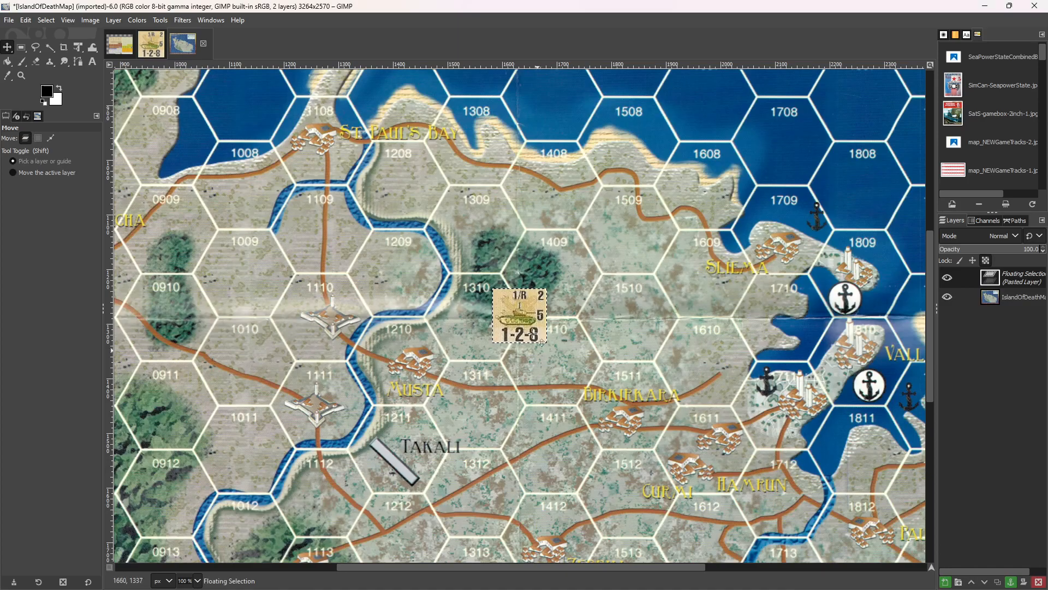
drag(522, 308, 477, 315)
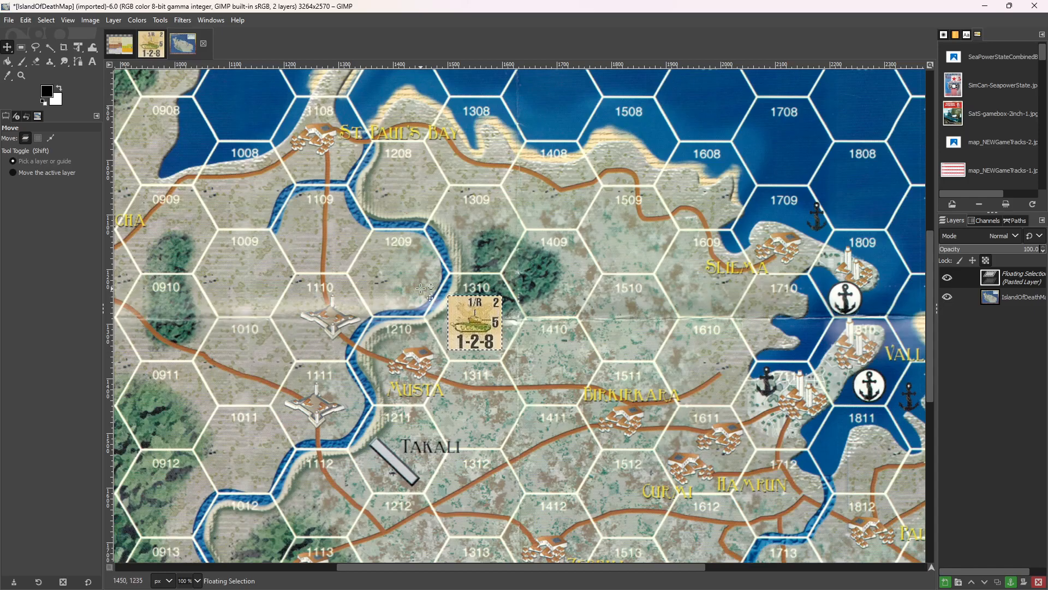
key(ctrl)
key(ctrl+z)
key(ctrl+z)
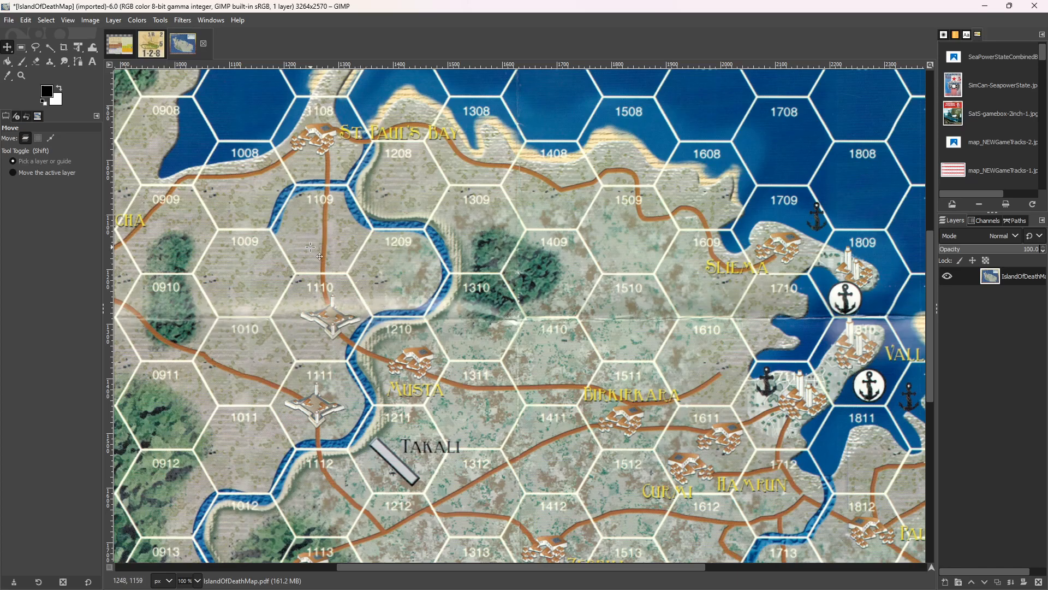
Export the scaled map to the IslandOfDeath folder as the JPEG IslandOfDeathMap-75.jpg with quality 90.
click(8, 21)
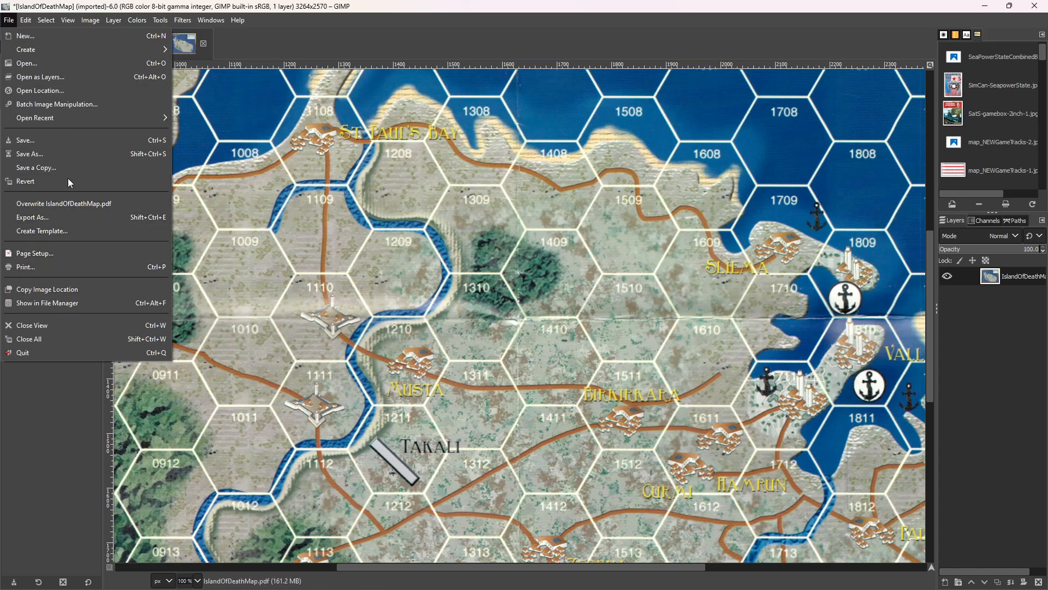
click(68, 217)
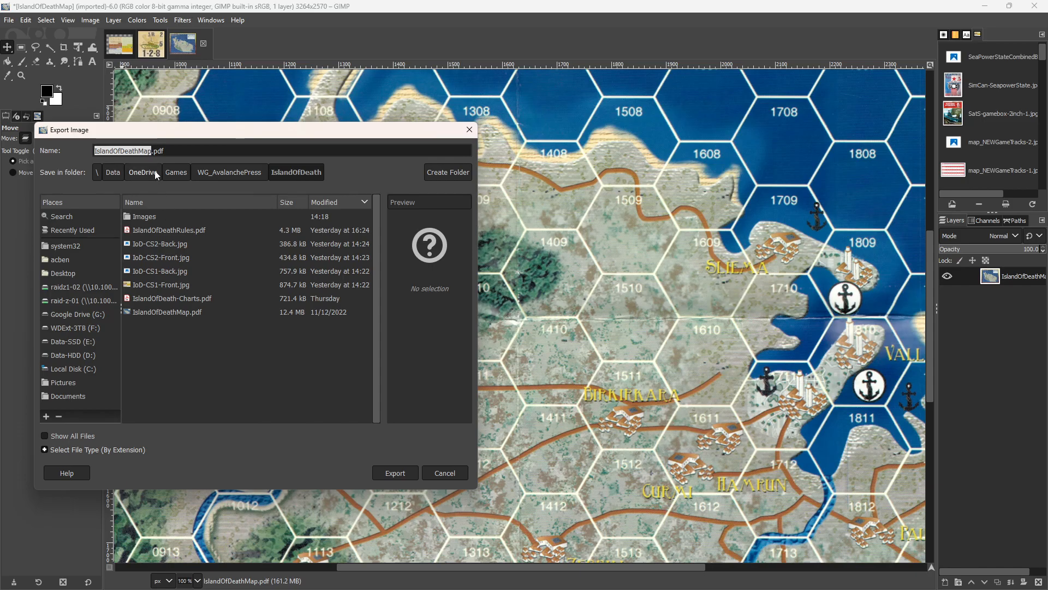
click(152, 151)
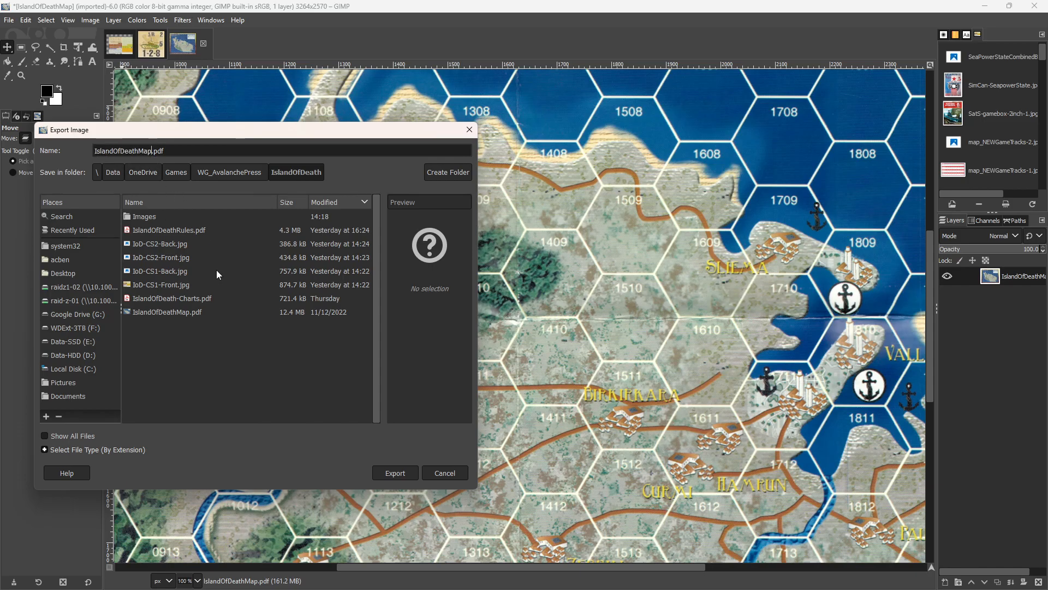
text(-75)
key(Right)
key(Delete)
key(Delete)
text(jpg)
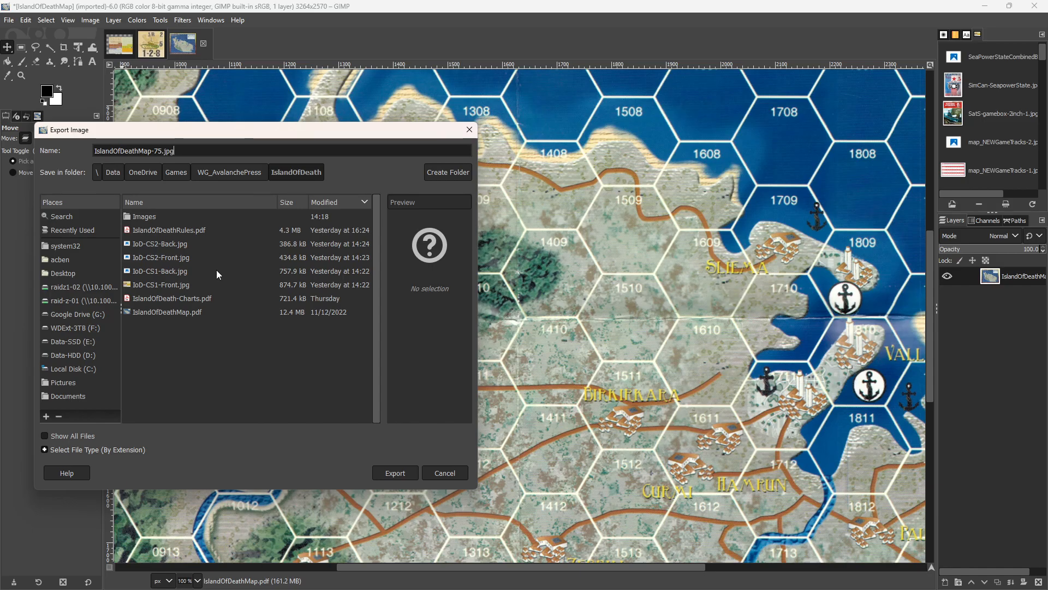
key(Return)
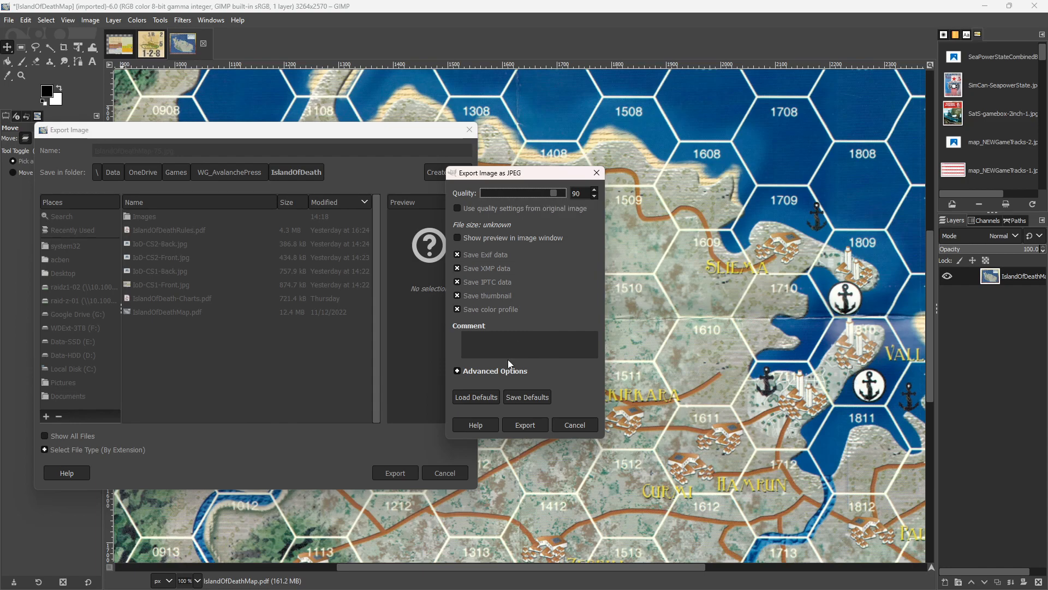
click(525, 425)
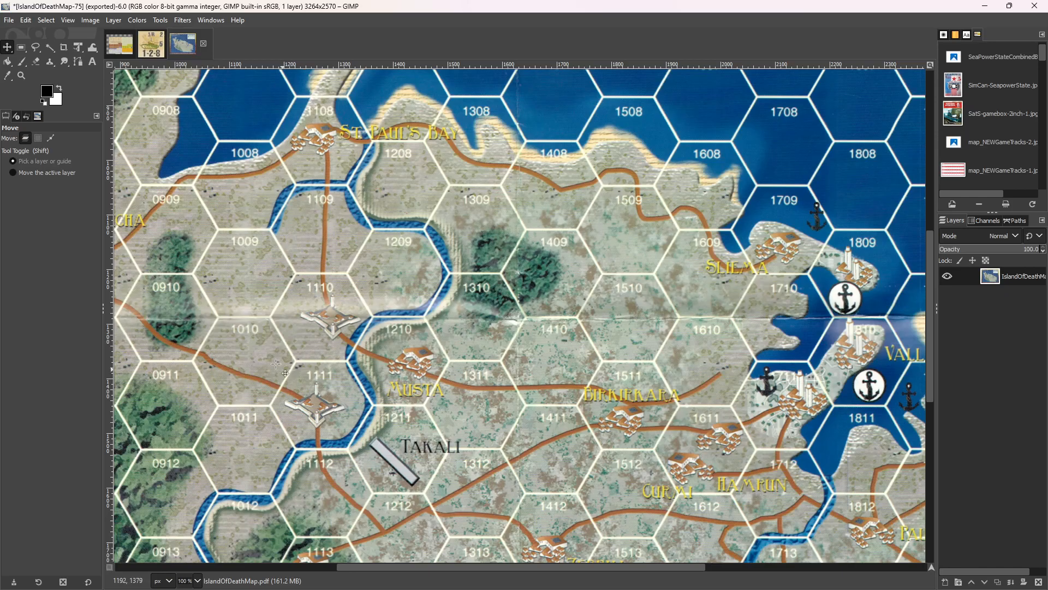
Return to the IoD-CS1-Front counter sheet and open the British subfolder of Images in File Explorer to view the exported counters.
click(122, 47)
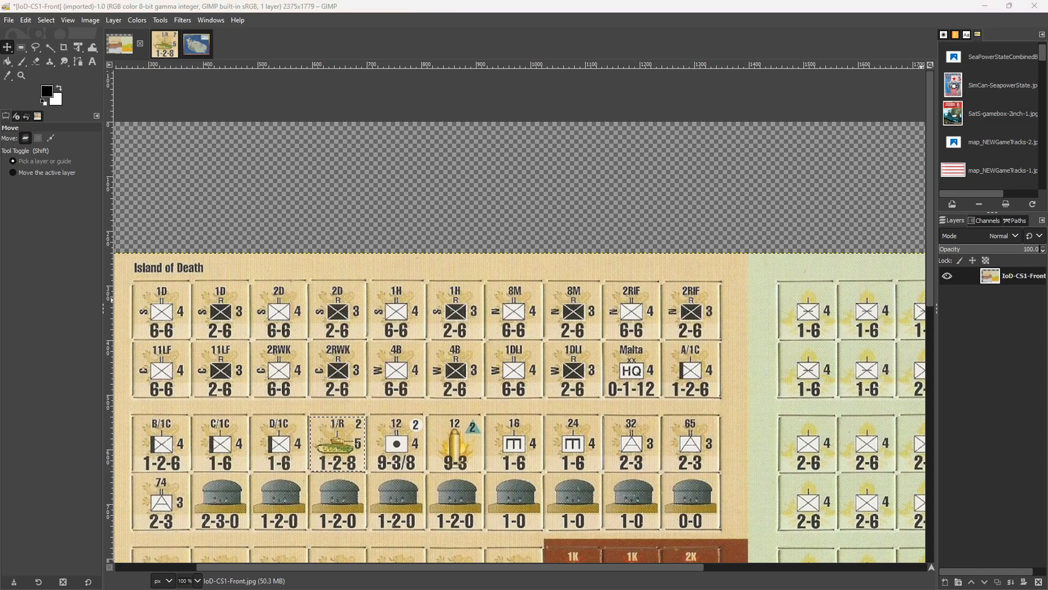
drag(1047, 99, 527, 122)
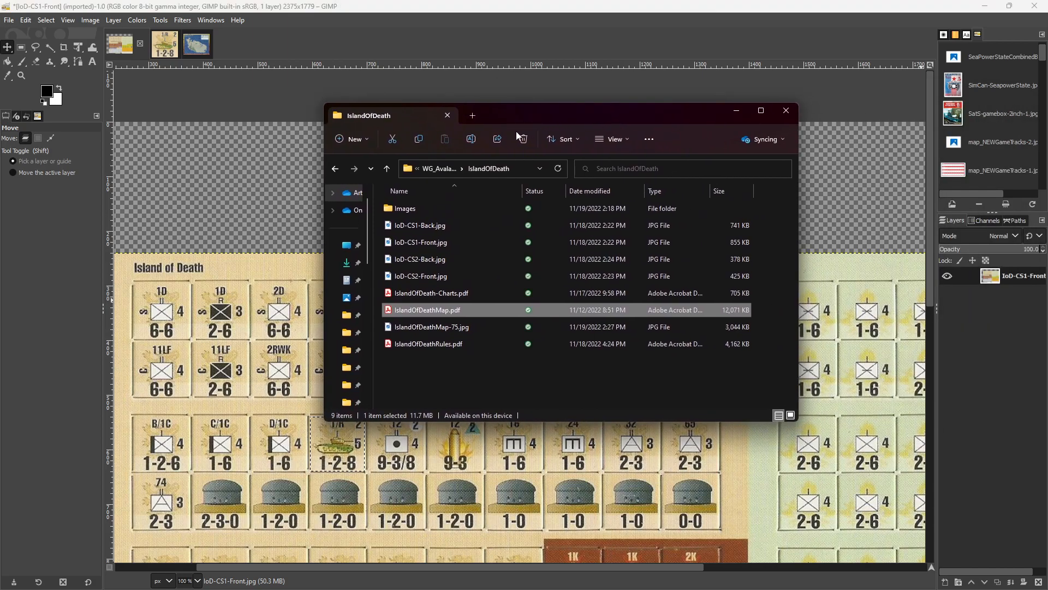
double_click(412, 210)
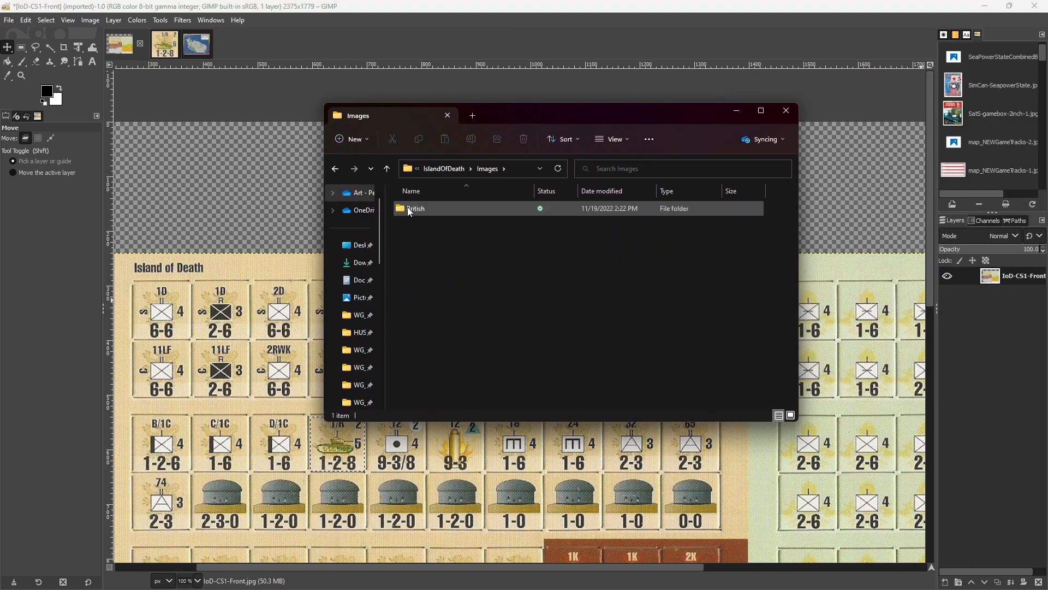
double_click(410, 210)
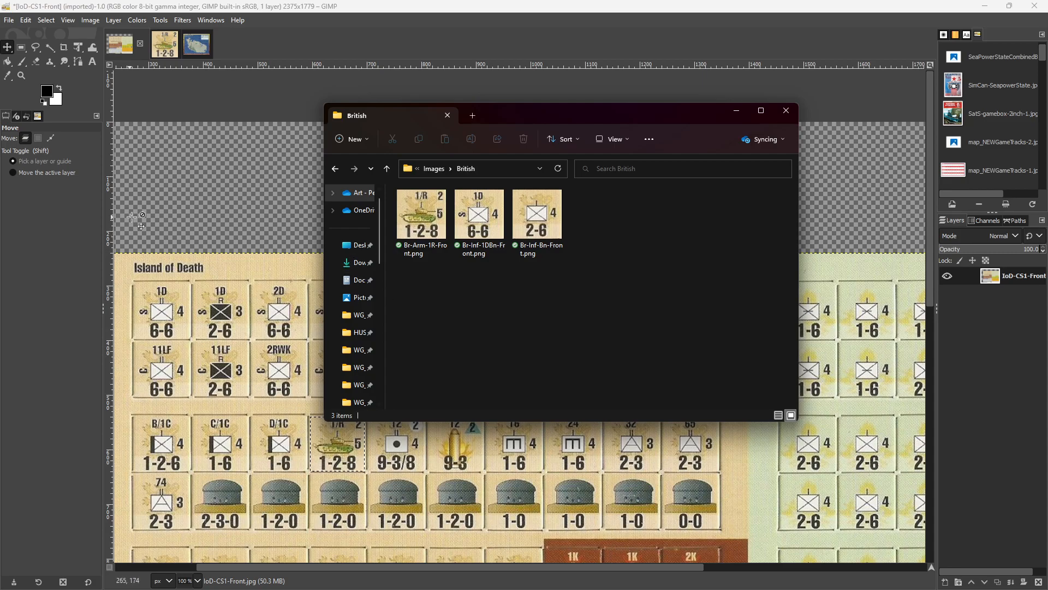
Start a Batch Image Manipulation set and add the script-fu-add-bevel procedure with a thickness of 5.
click(10, 21)
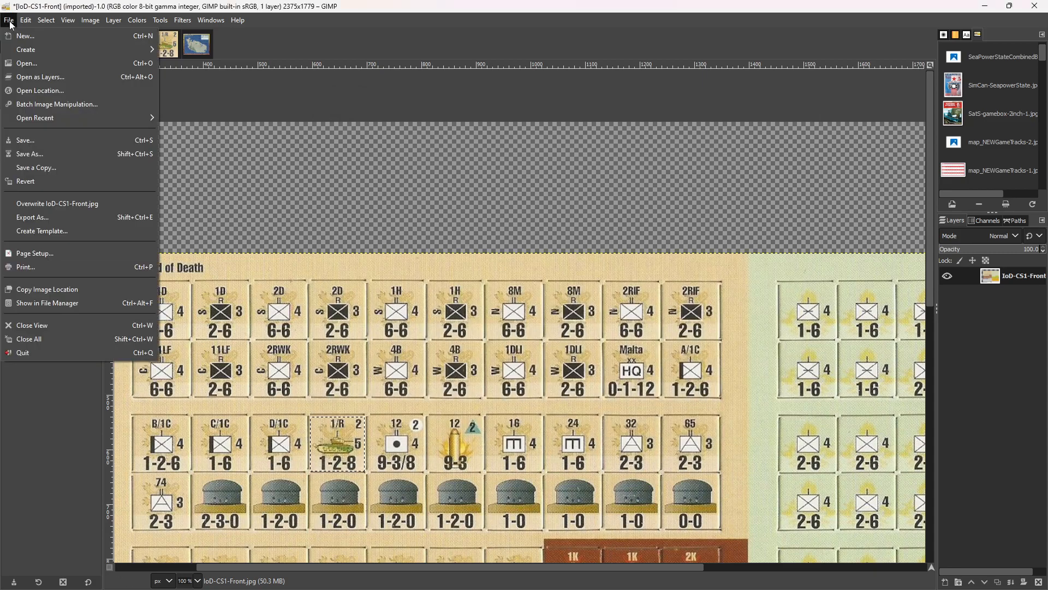
click(75, 105)
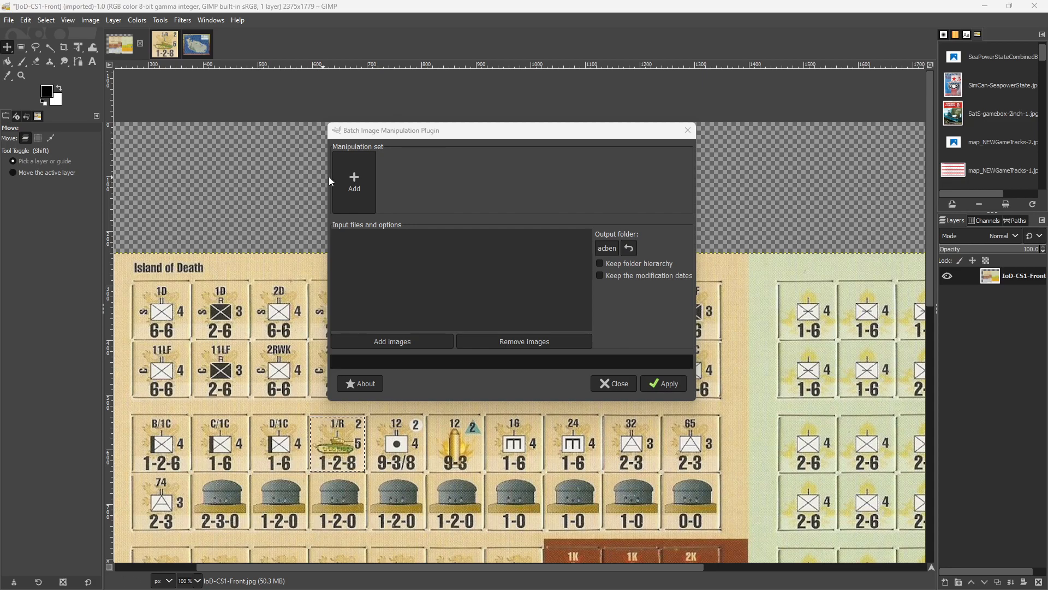
click(347, 177)
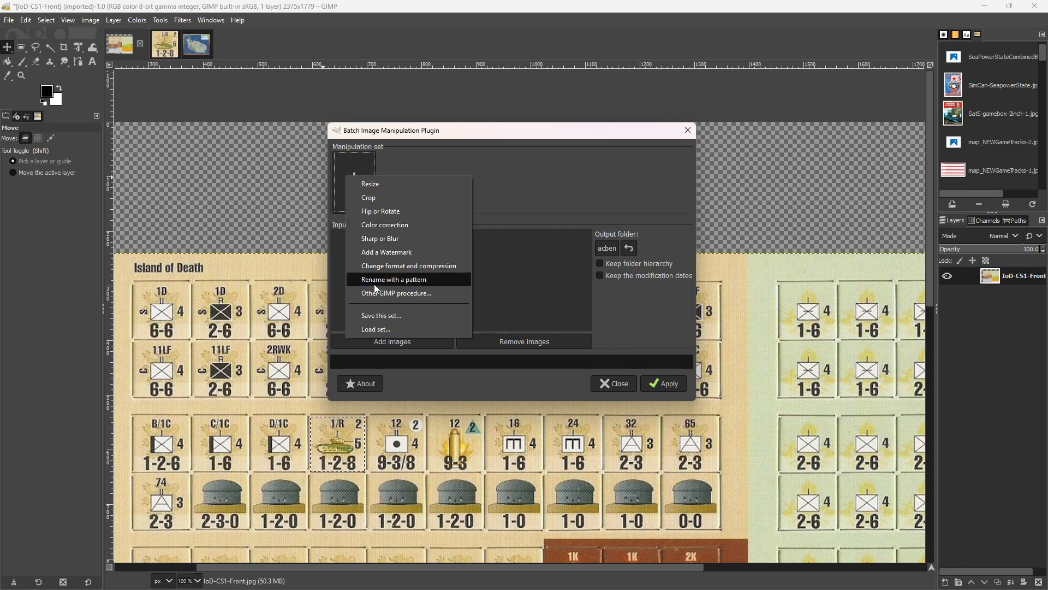
click(384, 293)
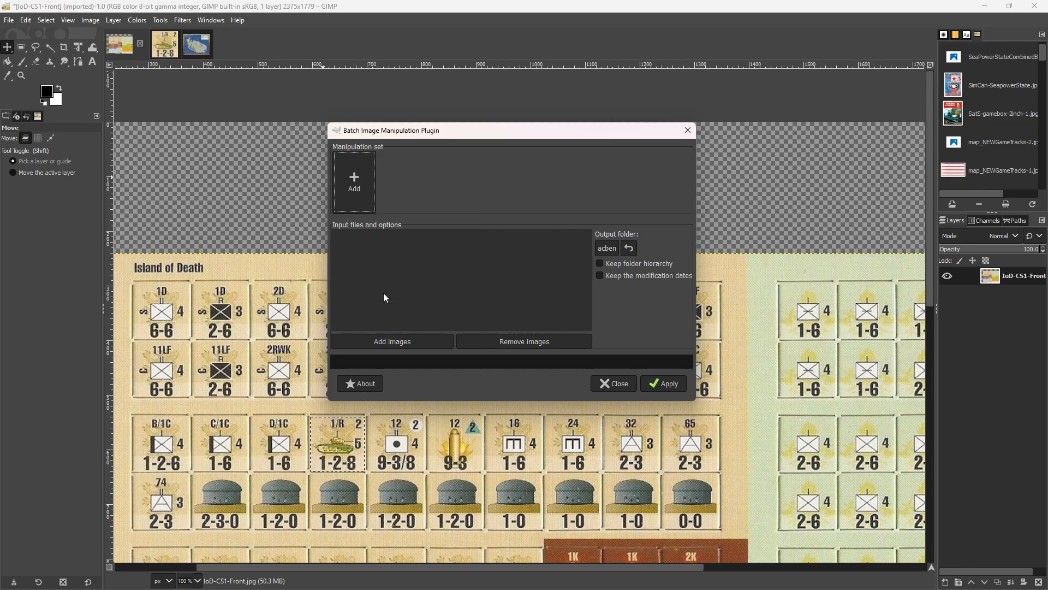
text(bevel)
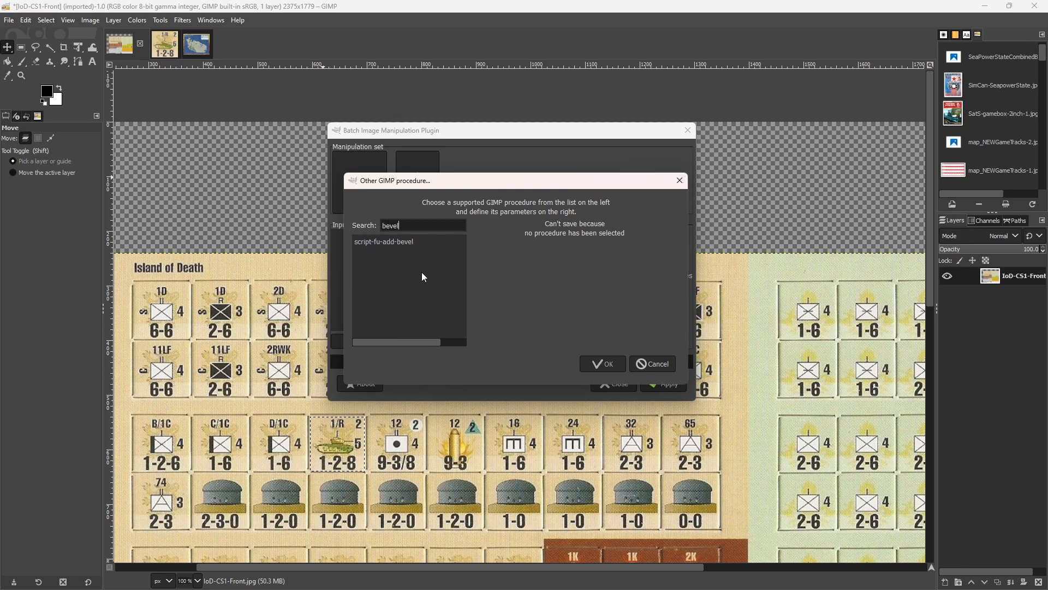
click(405, 244)
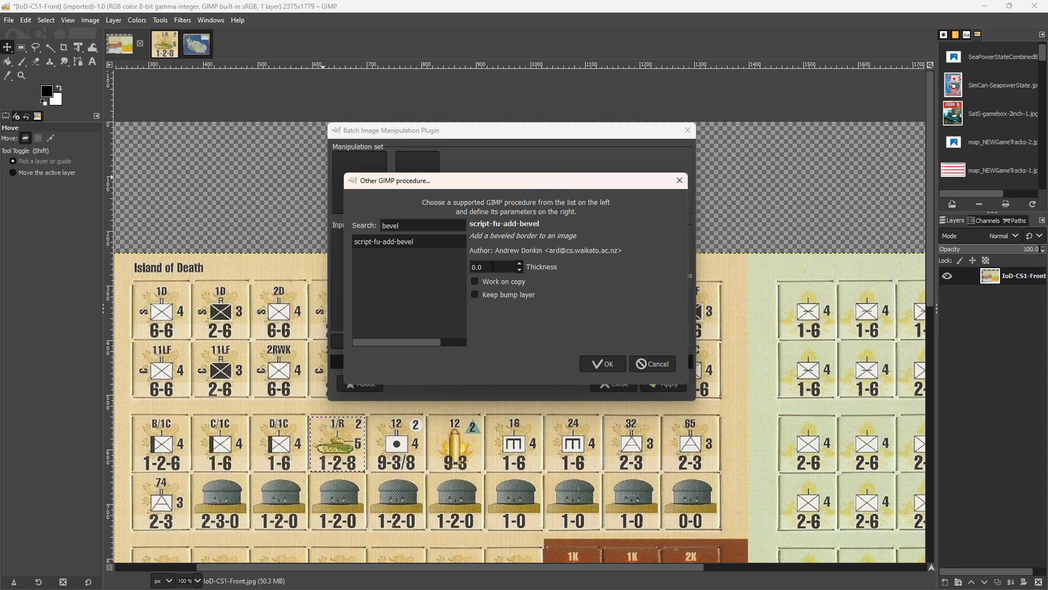
text(5)
key(BackSpace)
key(BackSpace)
key(BackSpace)
key(BackSpace)
text(5)
click(602, 365)
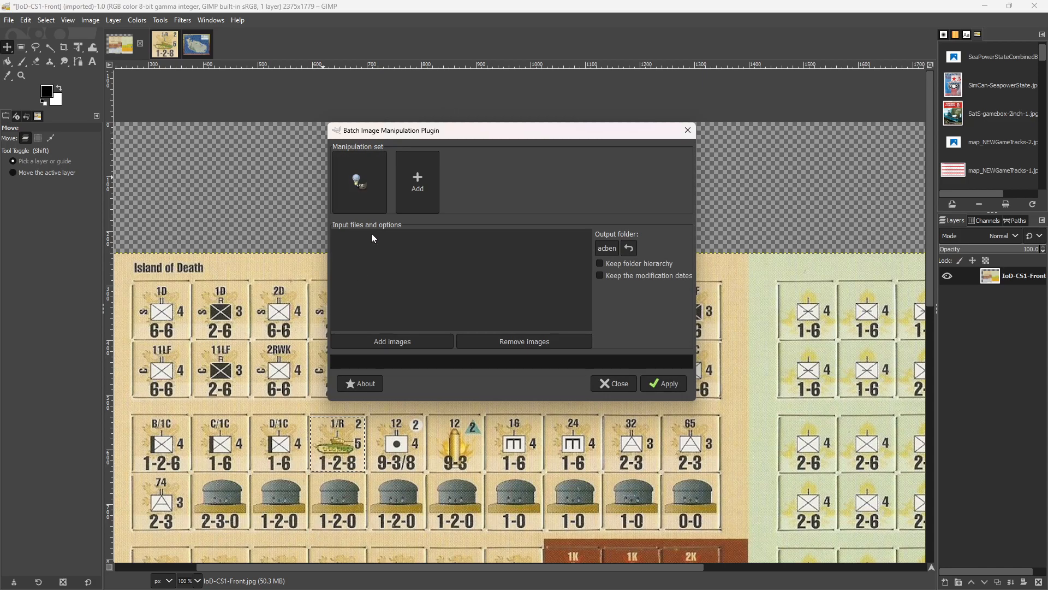
Add the script-fu-round-corners procedure to the manipulation set with an edge radius of 10 and no drop shadow.
click(408, 196)
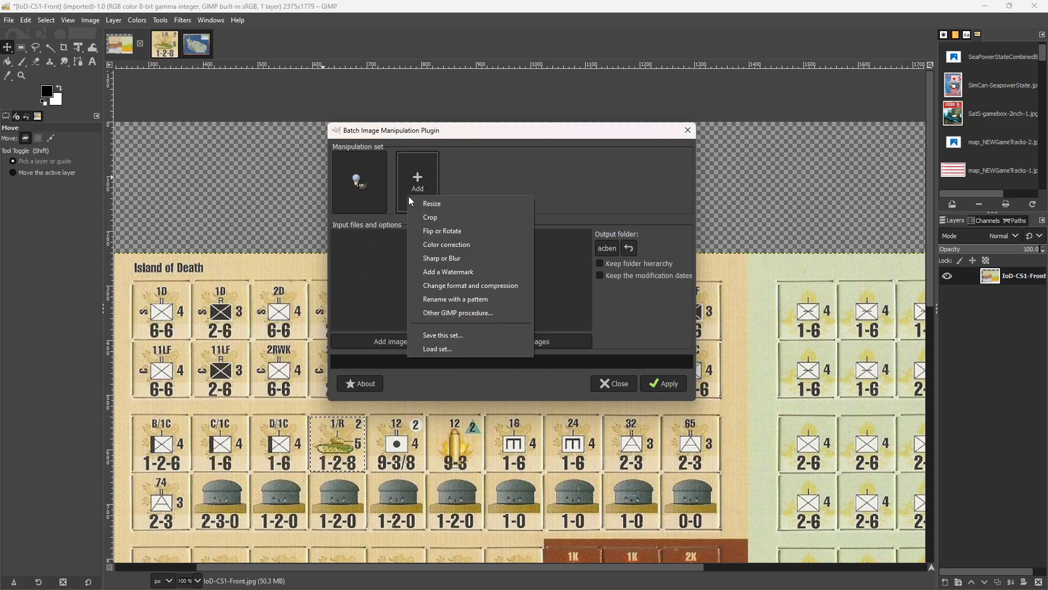
click(449, 315)
text(corn)
text(er)
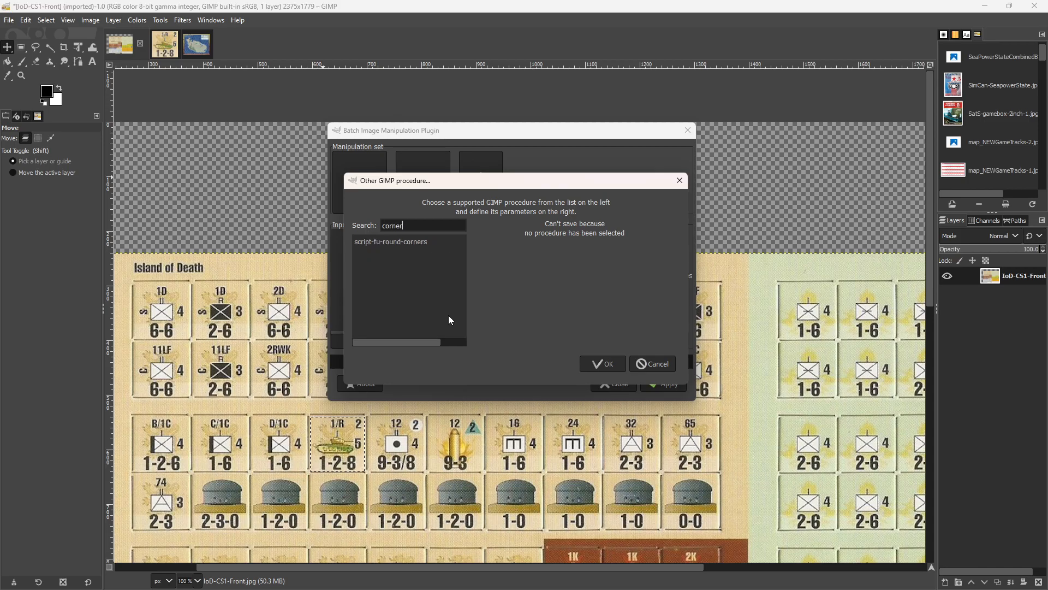
click(394, 242)
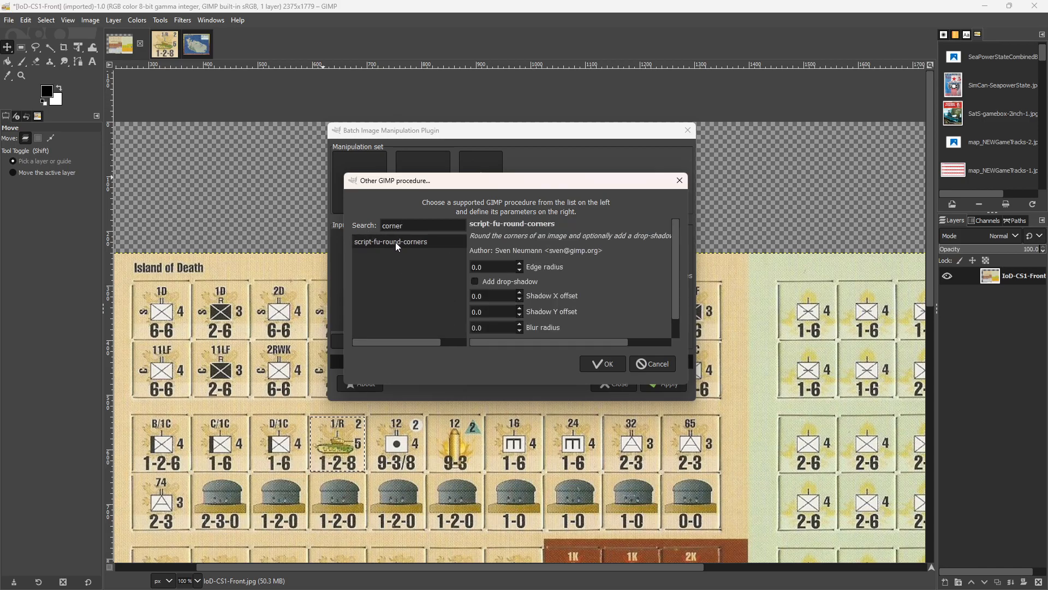
drag(488, 267, 440, 264)
text(10)
drag(674, 286, 676, 311)
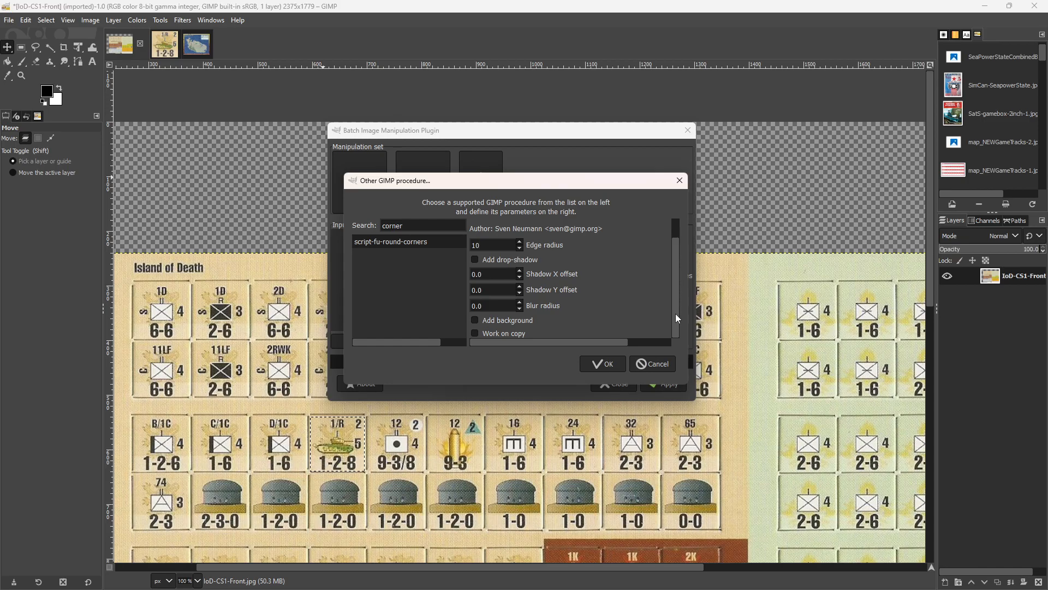
click(482, 305)
double_click(484, 306)
click(603, 364)
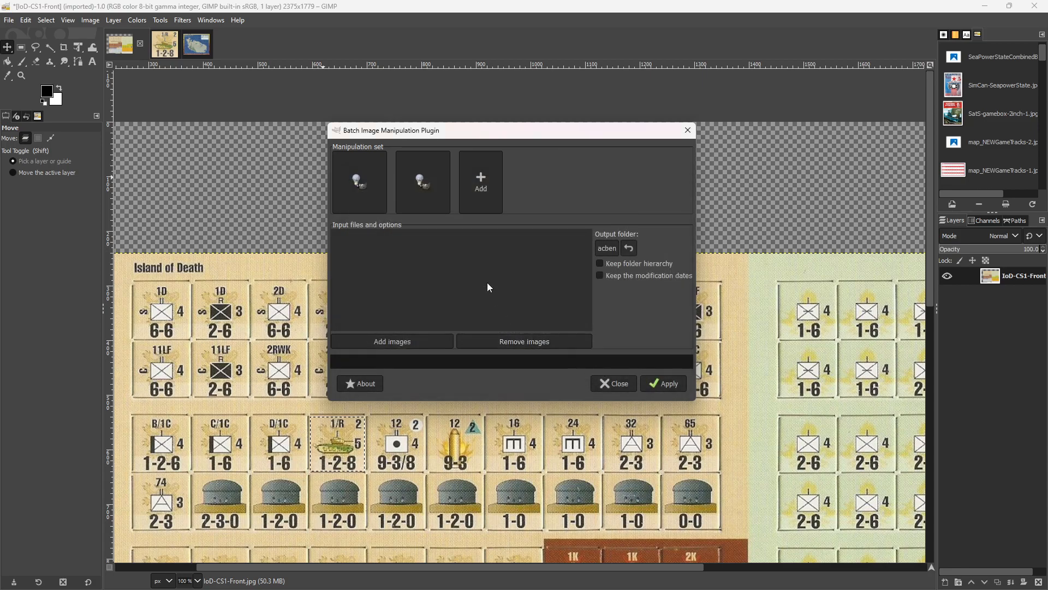
Add the images from the British folder inside IslandOfDeath/Images as the batch's input files.
click(477, 183)
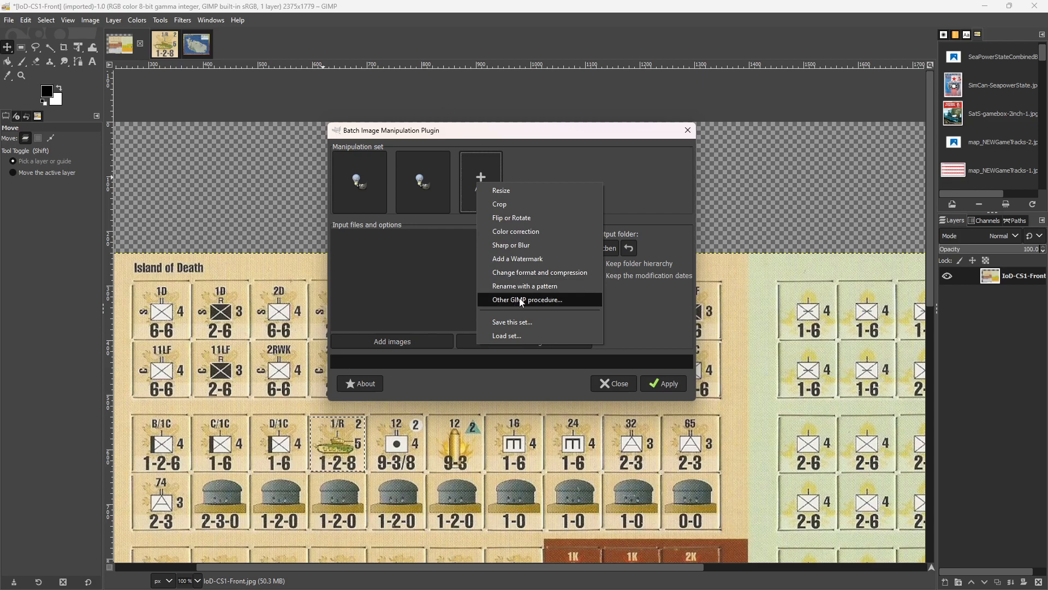
click(565, 138)
click(390, 336)
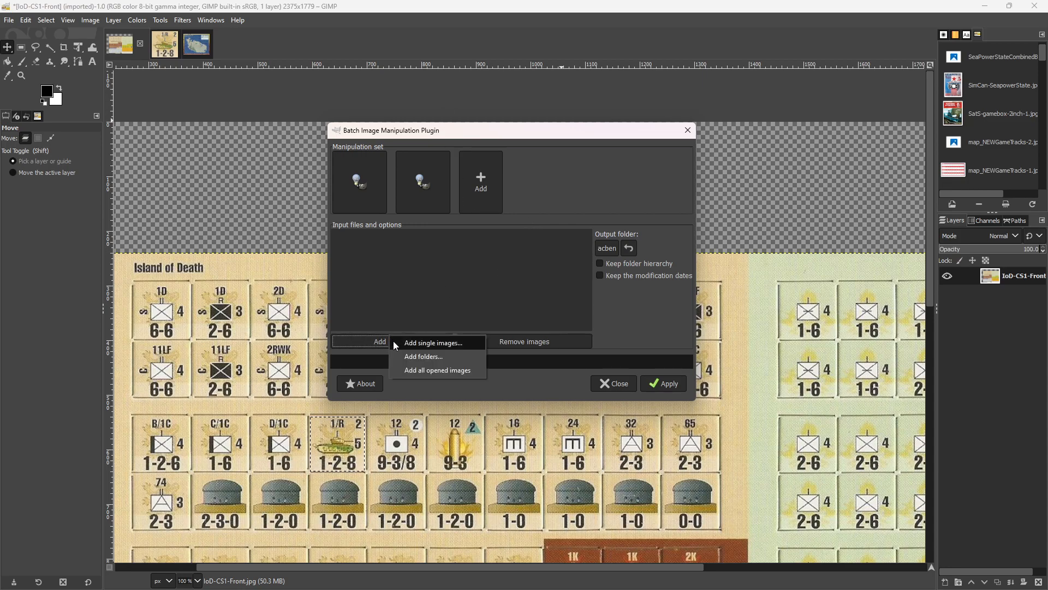
click(421, 356)
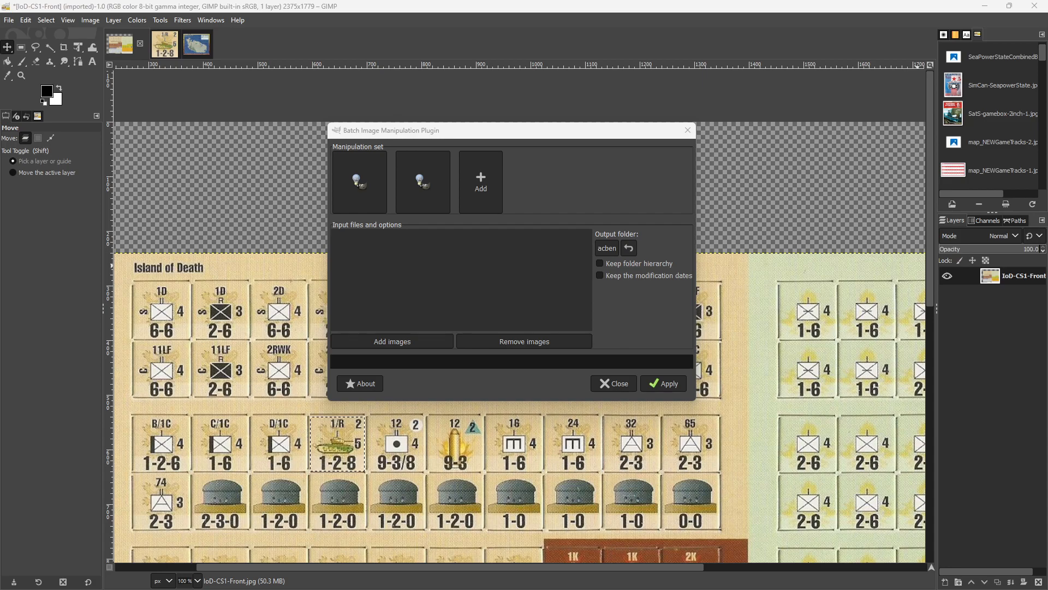
drag(1047, 130, 583, 115)
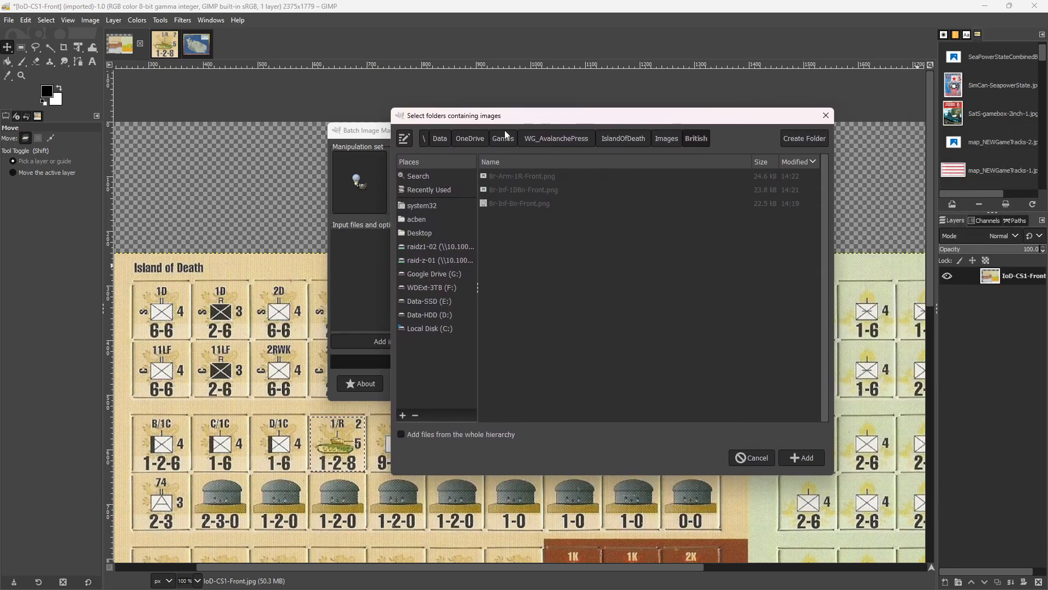
click(421, 189)
double_click(496, 194)
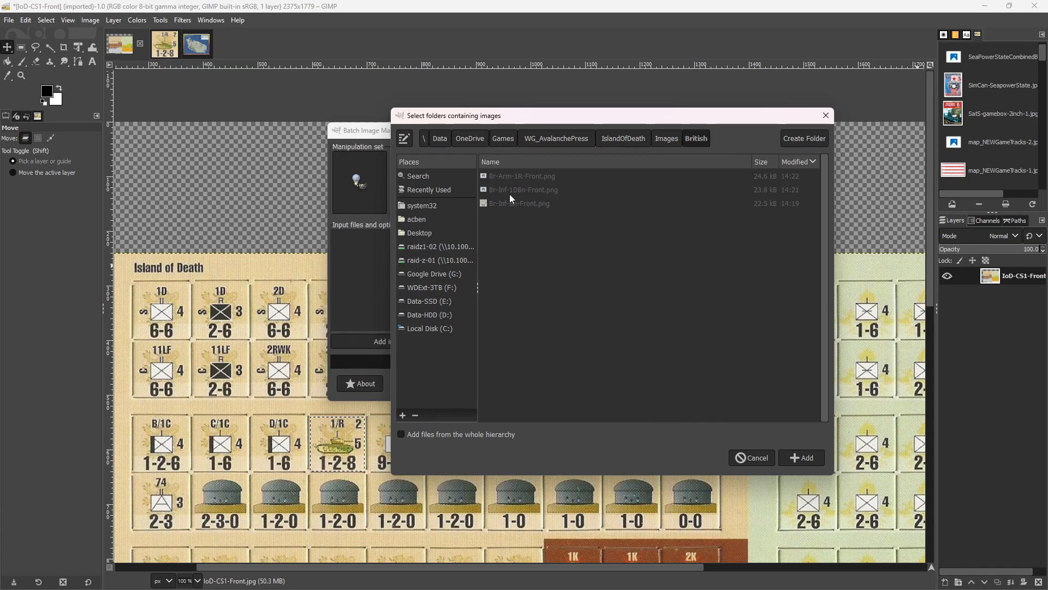
click(805, 459)
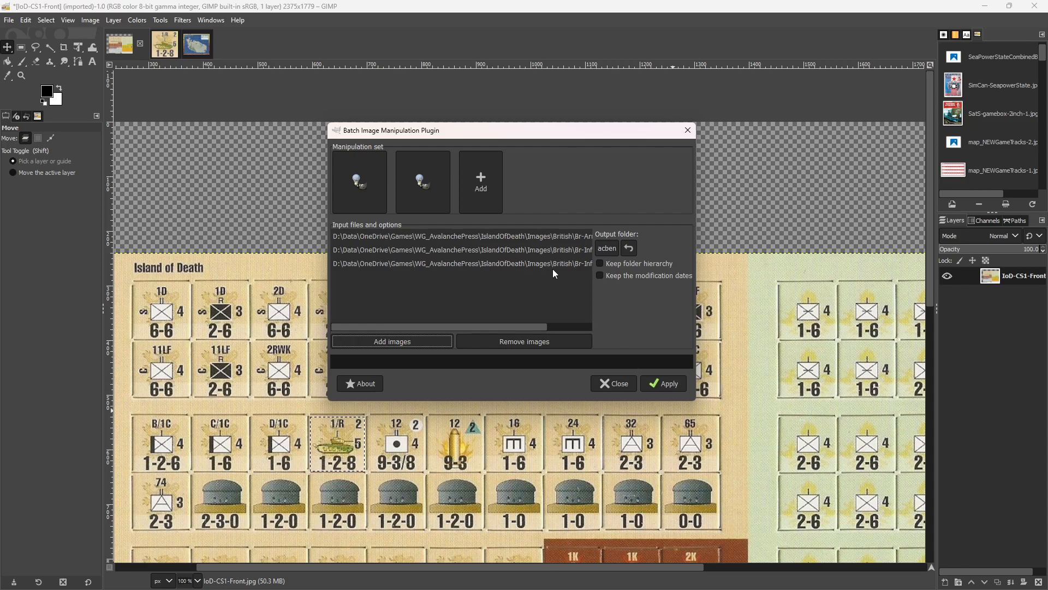
Create a Clipped subfolder inside British as the output folder and run the batch manipulation.
click(605, 248)
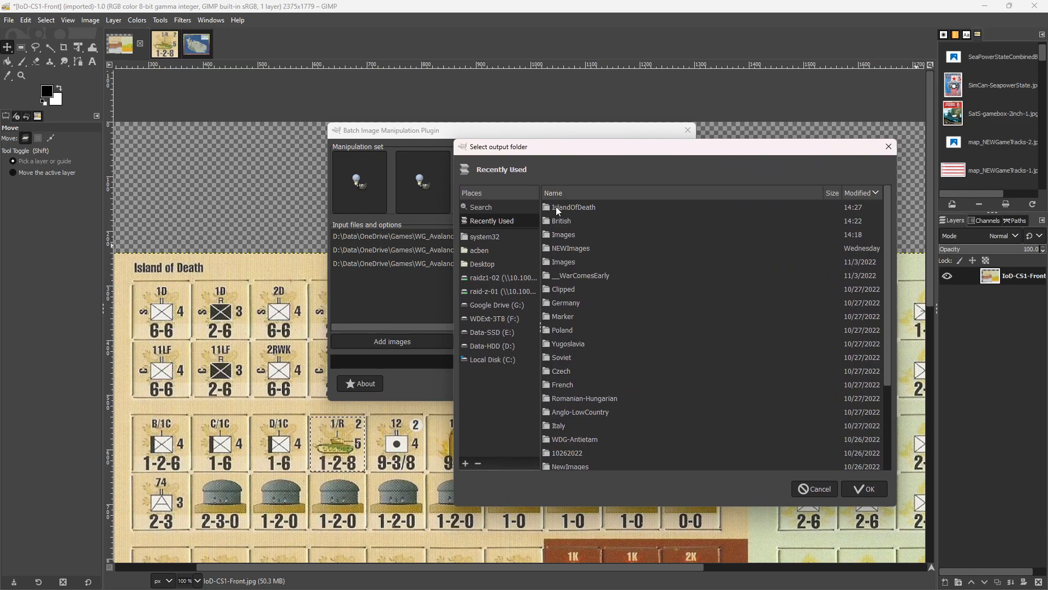
double_click(557, 209)
double_click(555, 208)
double_click(559, 208)
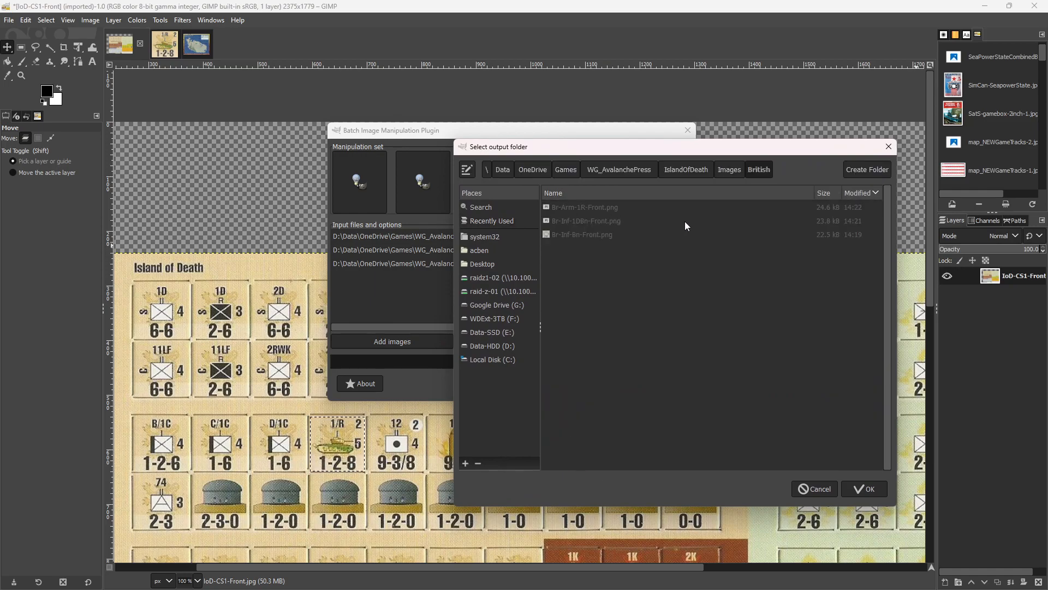
click(861, 170)
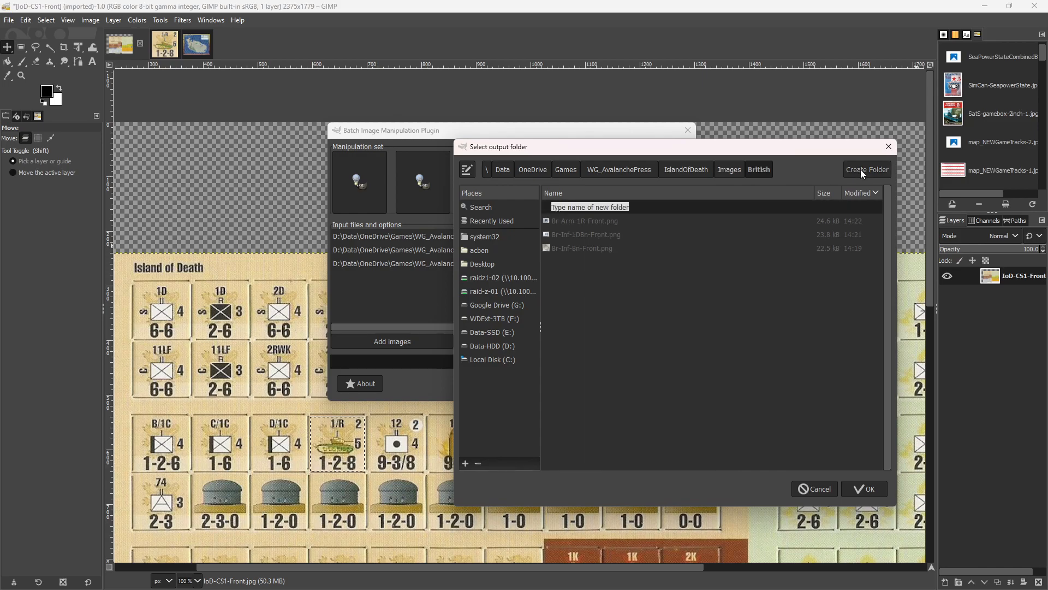
text(Clipped)
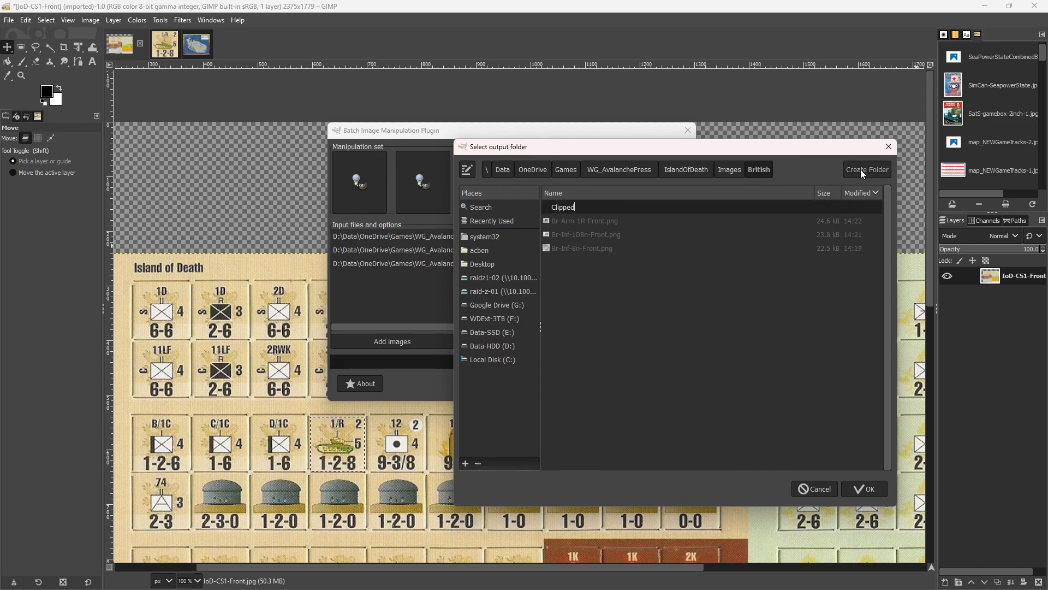
key(Return)
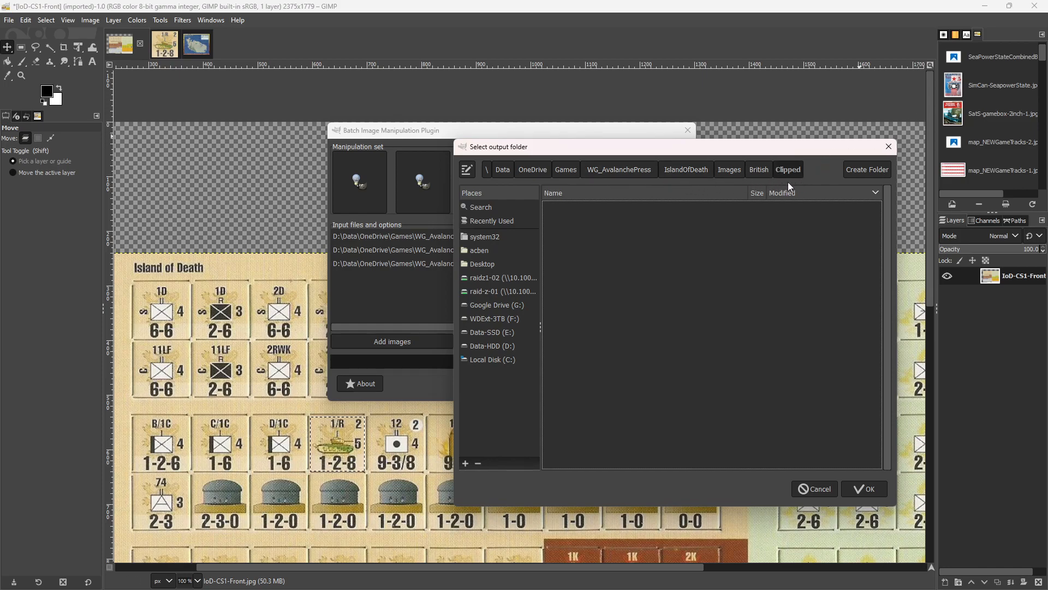
click(866, 489)
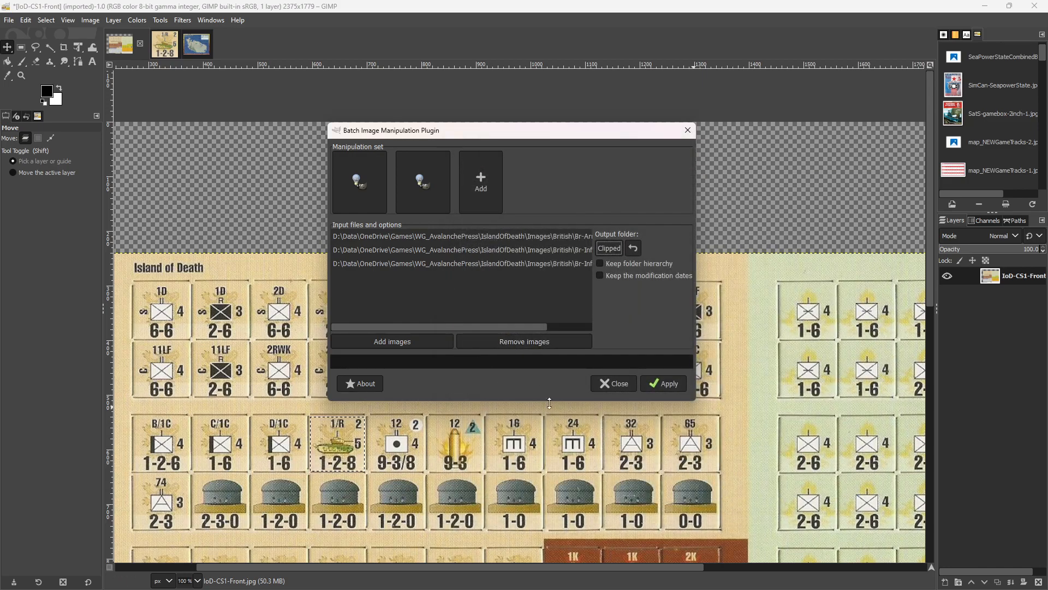
click(665, 384)
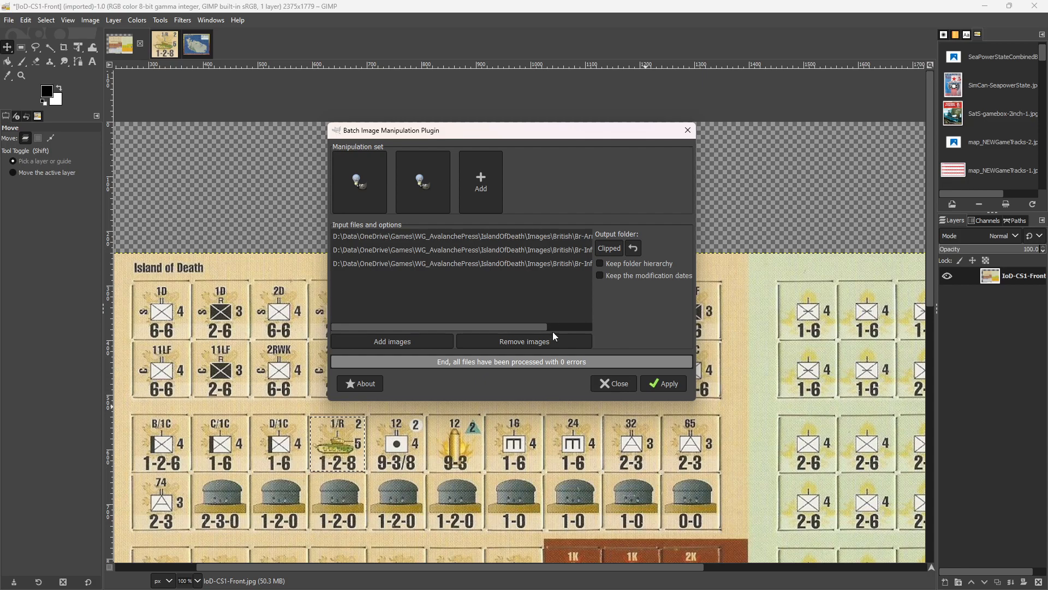
Remove all images from the batch input list and close the Batch Image Manipulation plugin.
click(521, 341)
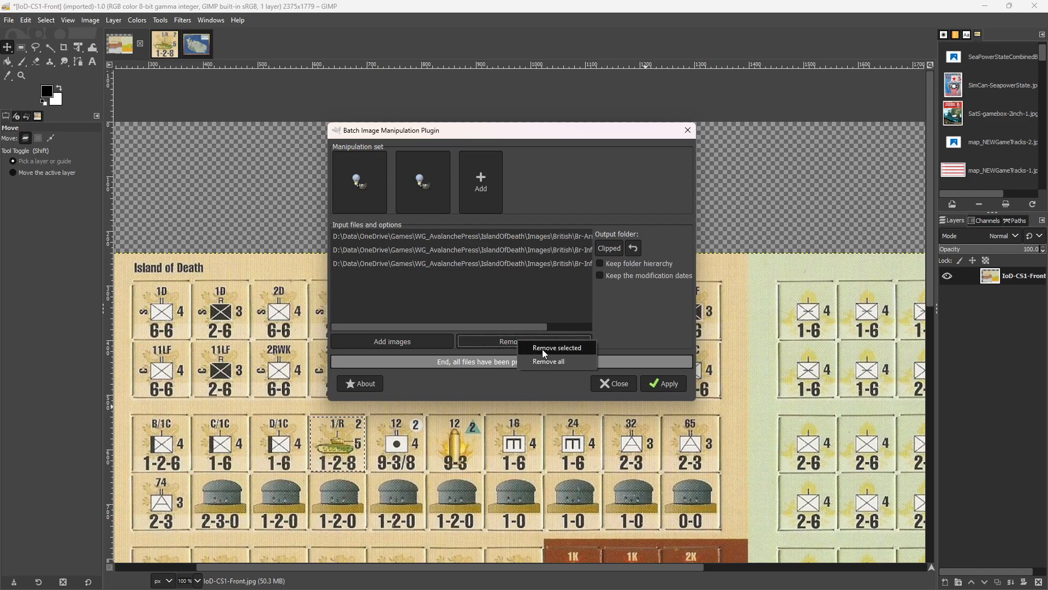
click(544, 362)
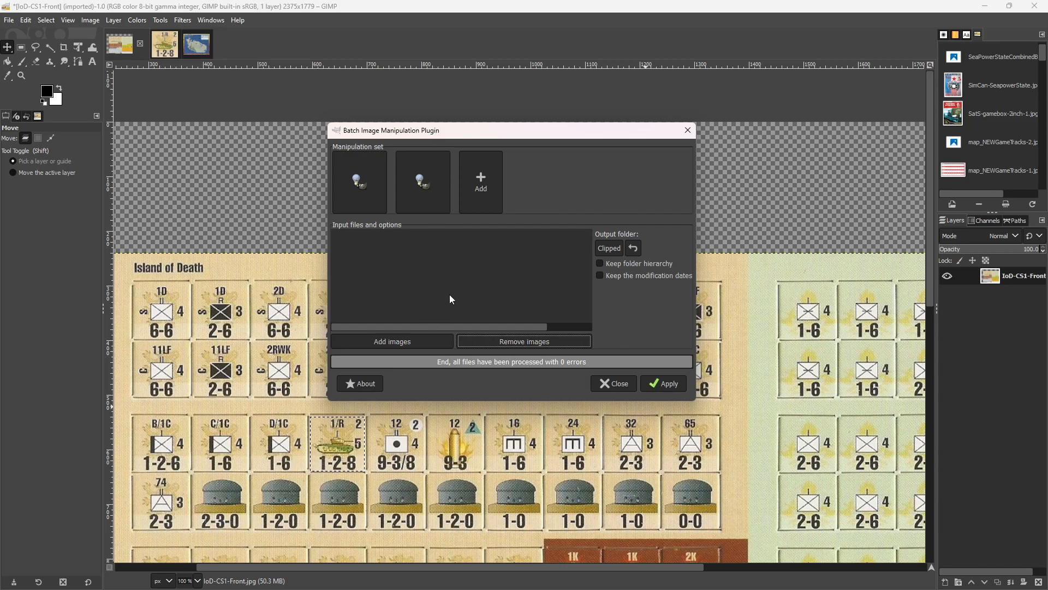
click(626, 388)
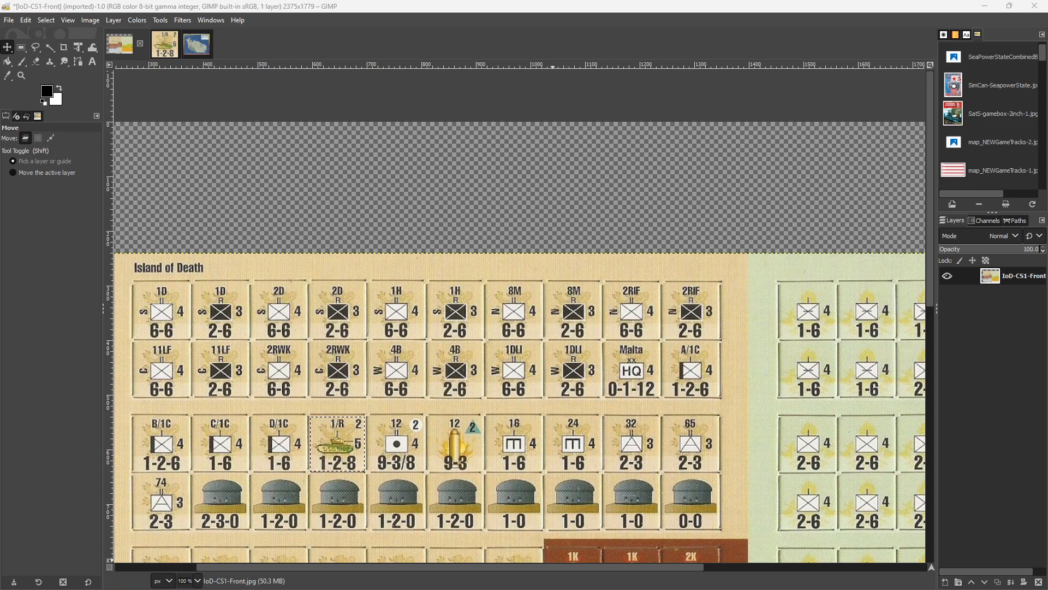
Switch to File Explorer and open Br-Inf-1DBn-Front.png from the Clipped folder in GIMP.
key(alt+Tab)
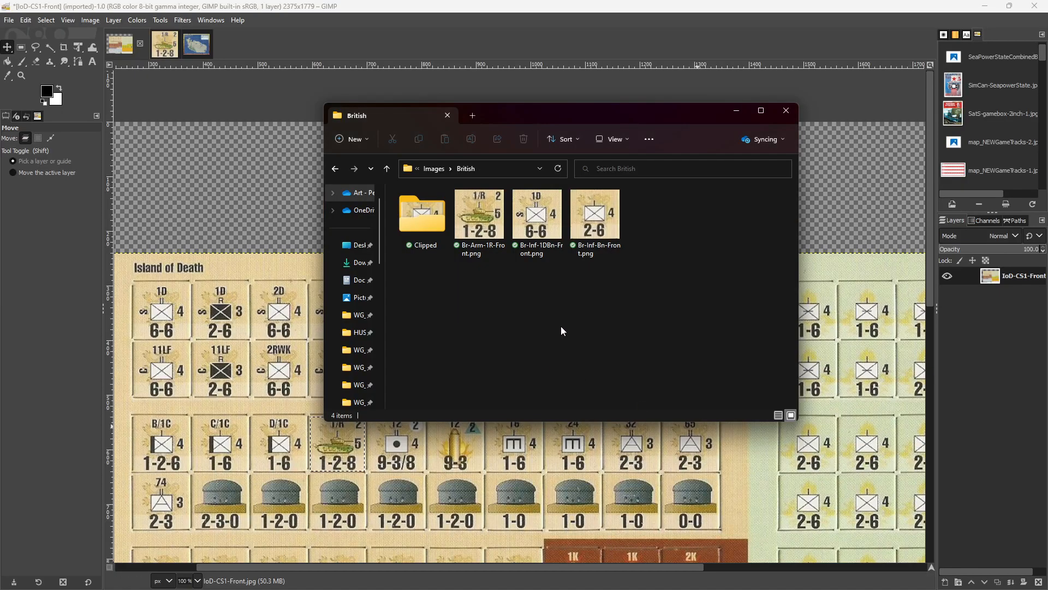
click(413, 222)
double_click(412, 221)
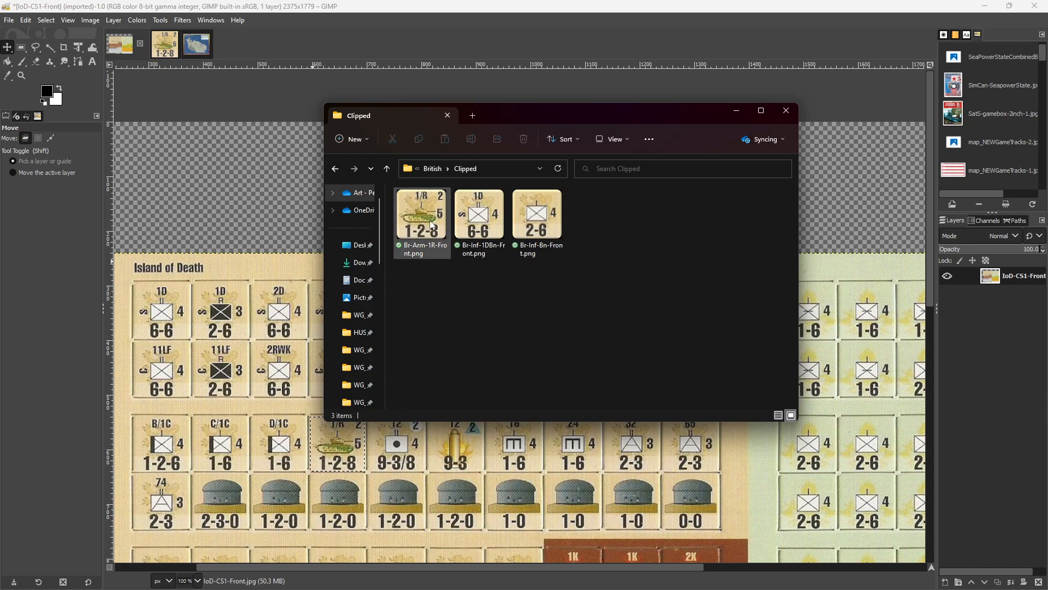
click(476, 221)
right_click(476, 221)
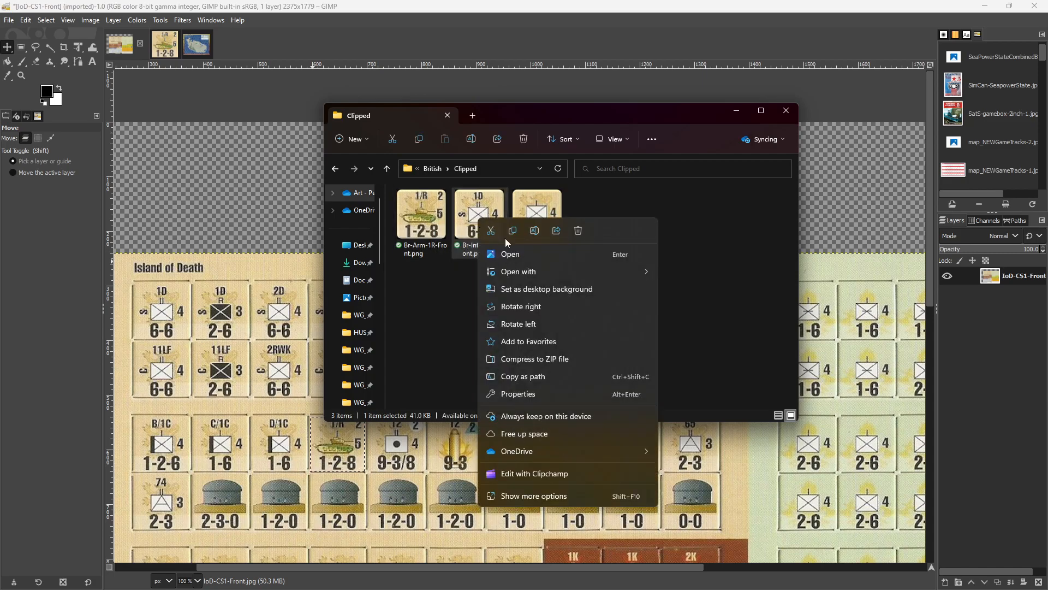
click(675, 280)
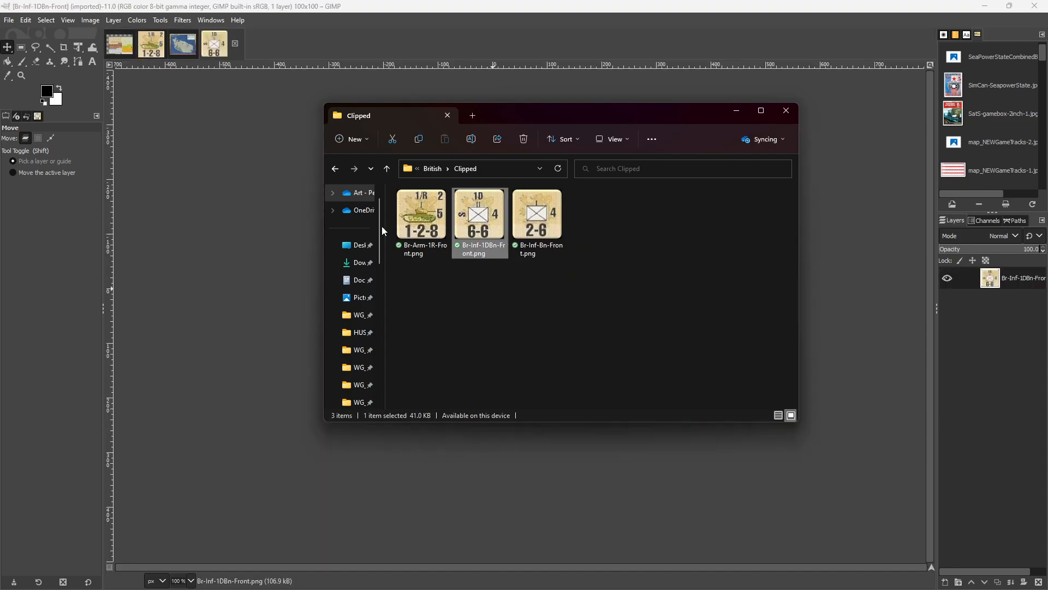
click(736, 111)
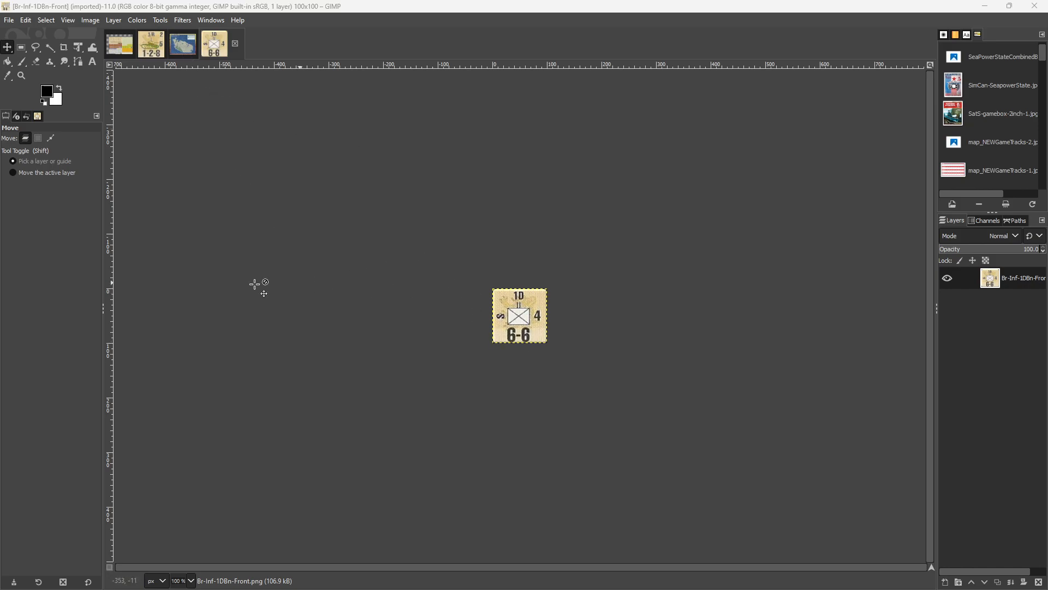
click(183, 49)
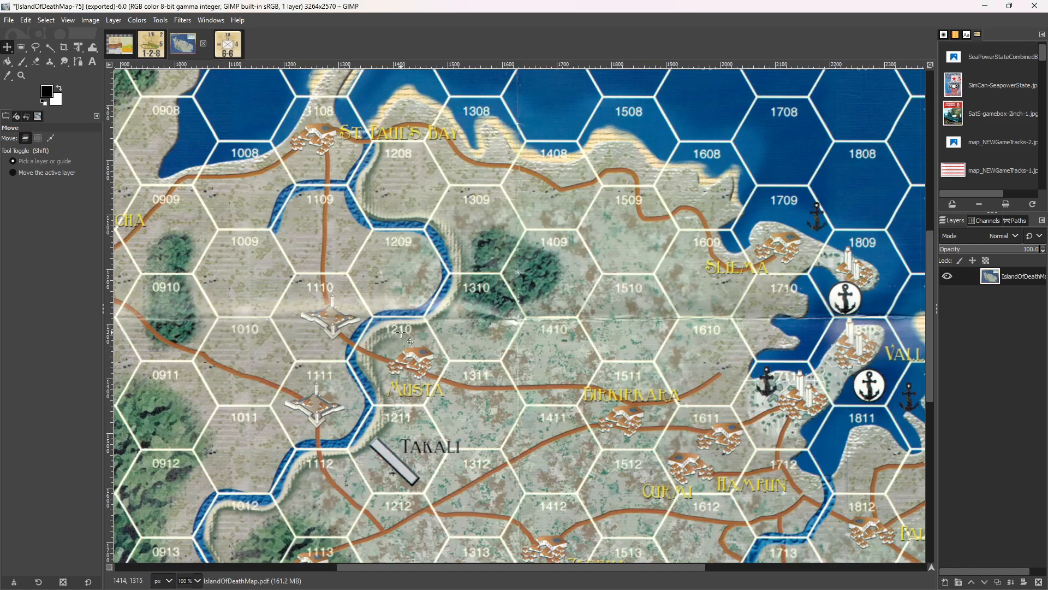
key(ctrl+v)
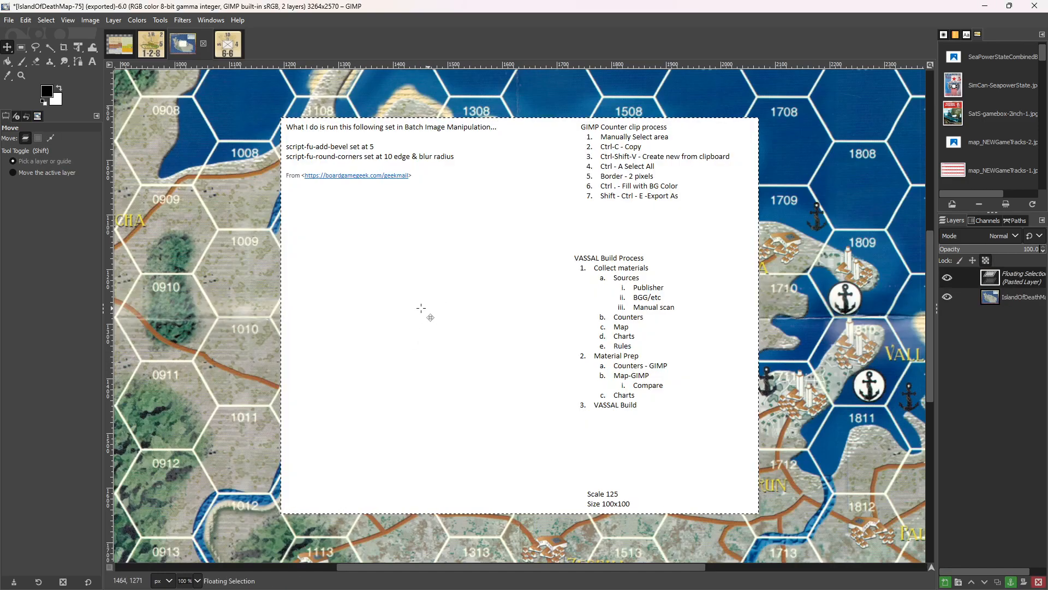
click(221, 279)
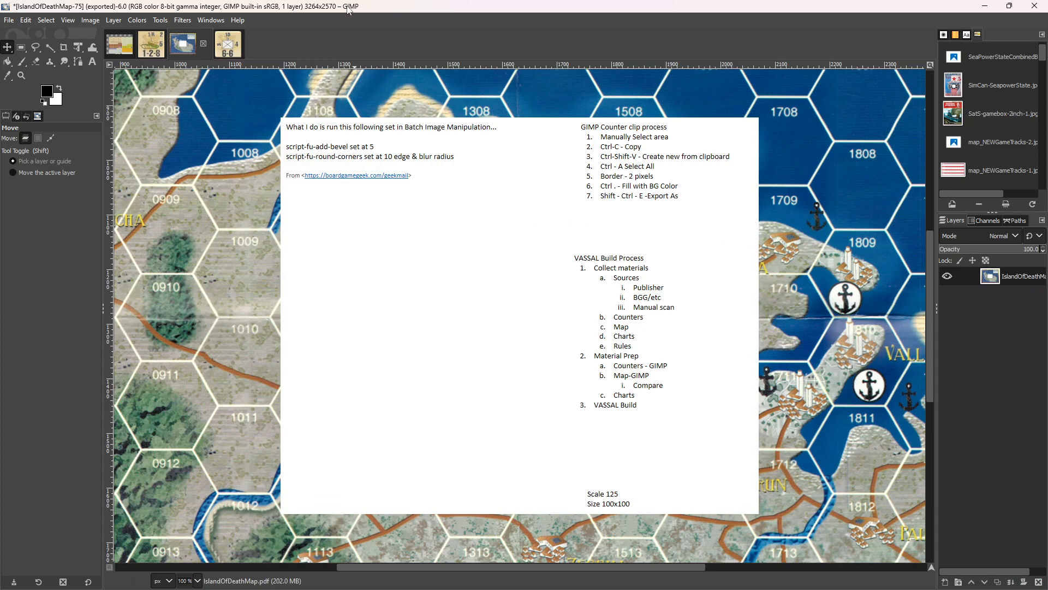
key(ctrl+z)
key(ctrl+z)
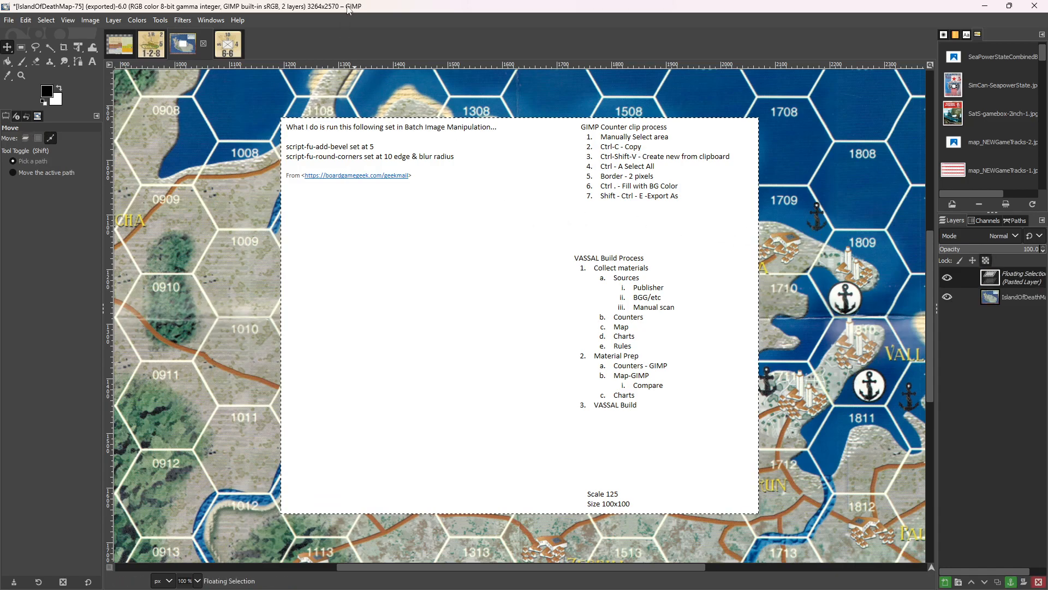
Copy the entire Br-Inf-1DBn-Front counter and paste it onto the IslandOfDeathMap-75 map, placing it over hex 1310.
click(236, 51)
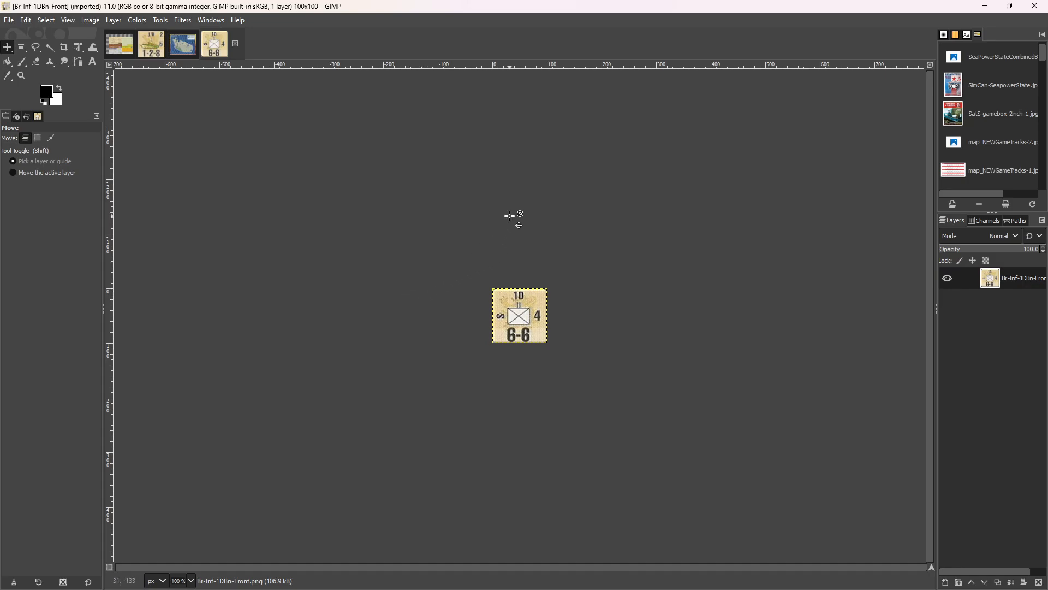
key(ctrl+a)
key(ctrl+c)
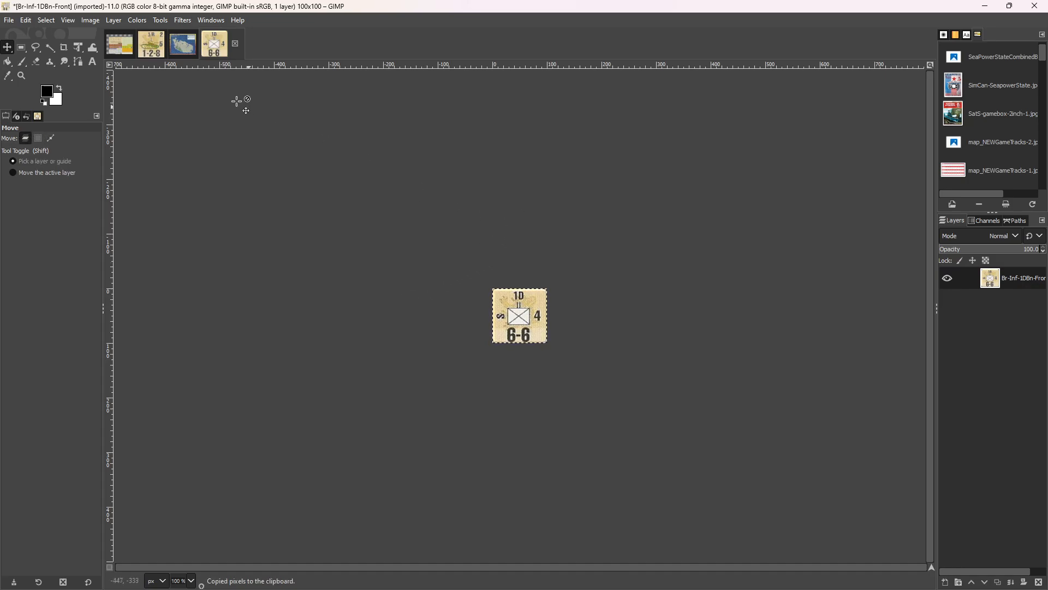
click(187, 49)
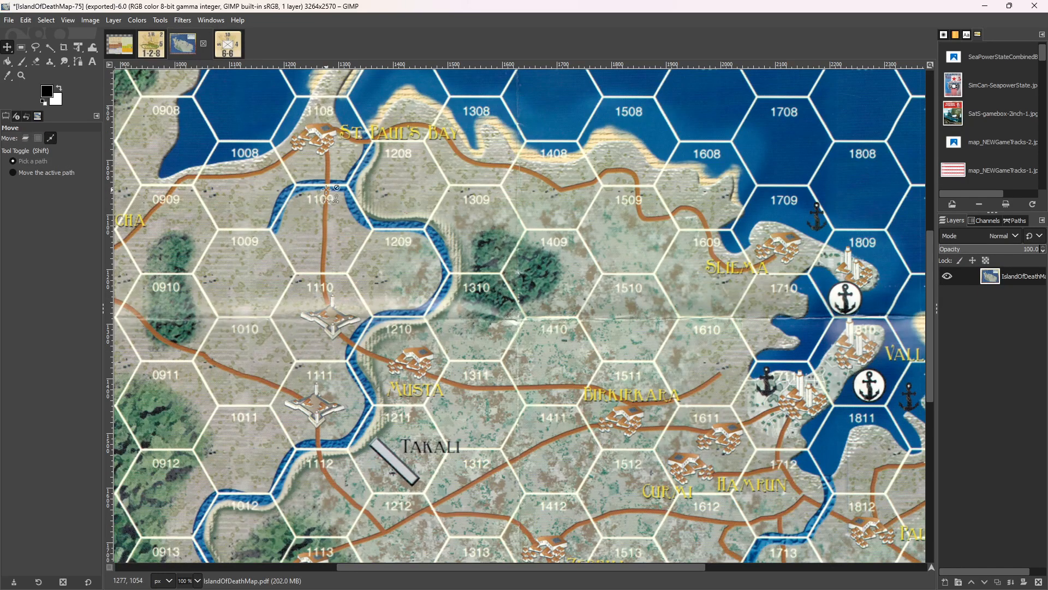
key(ctrl+v)
drag(528, 320, 484, 320)
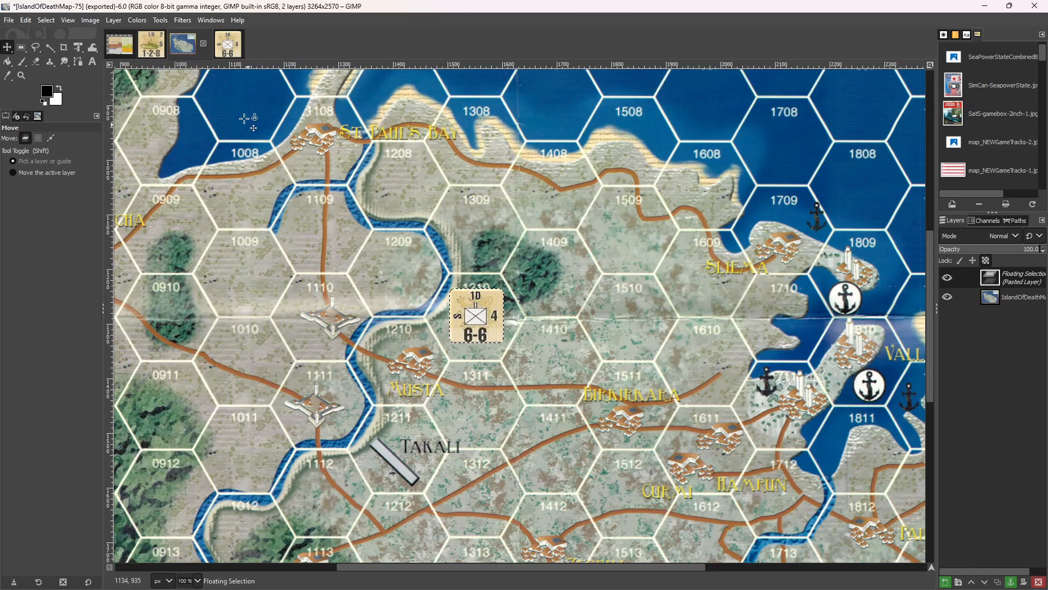
Return to the IoD-CS1-Front counter sheet and draw a rectangular selection of about 105 × 105 px around the 1/R tank counter.
click(122, 54)
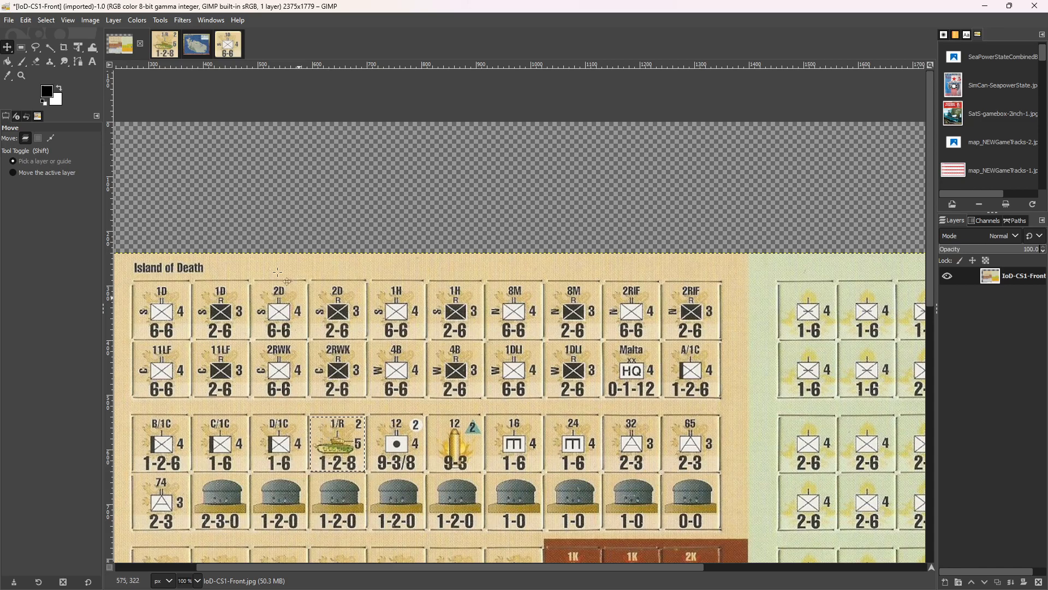
click(22, 51)
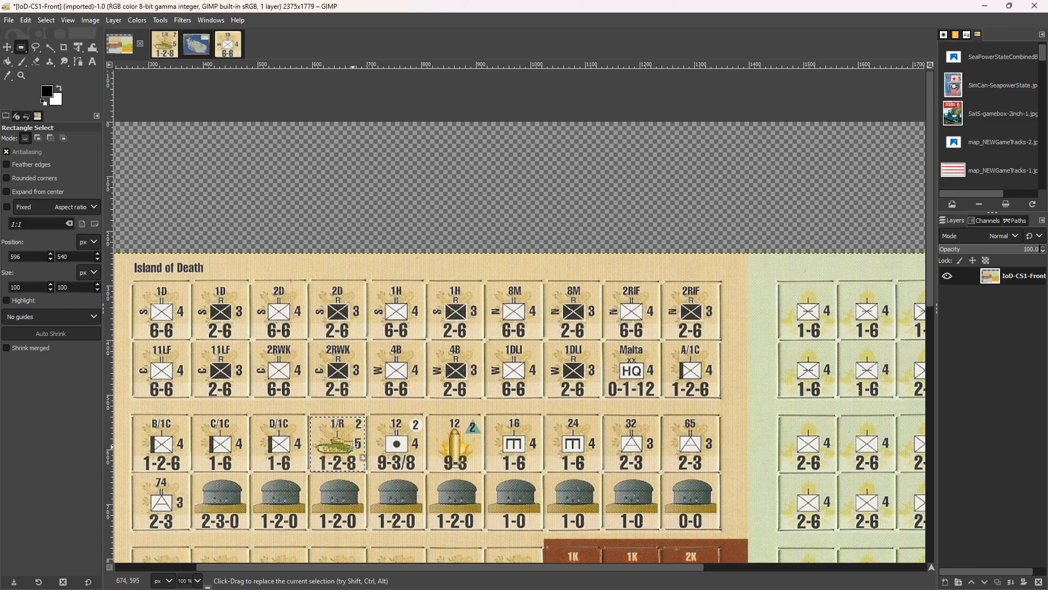
drag(362, 468, 364, 470)
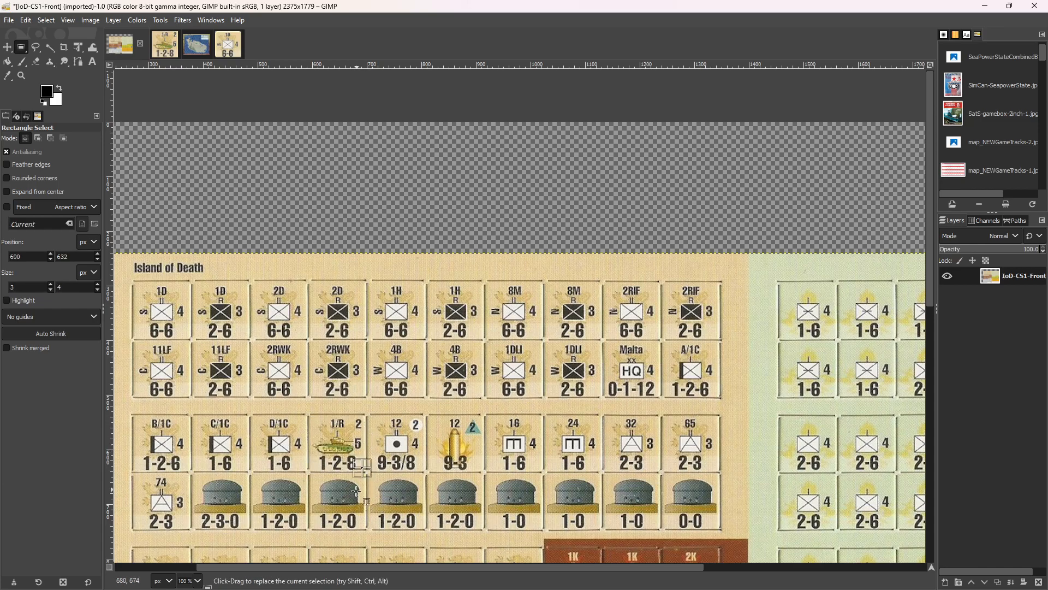
click(363, 468)
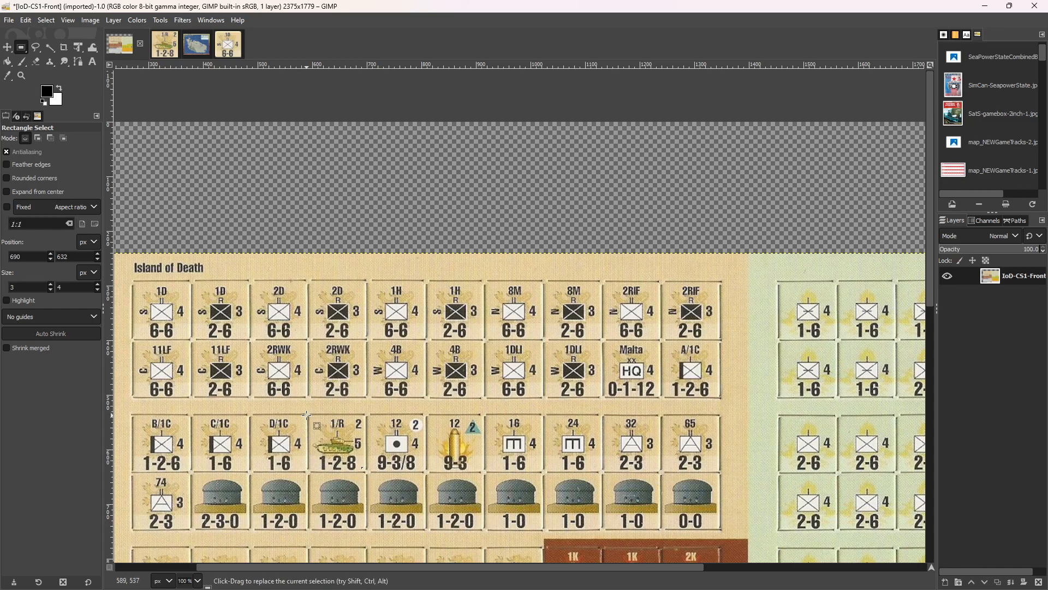
drag(309, 416, 366, 473)
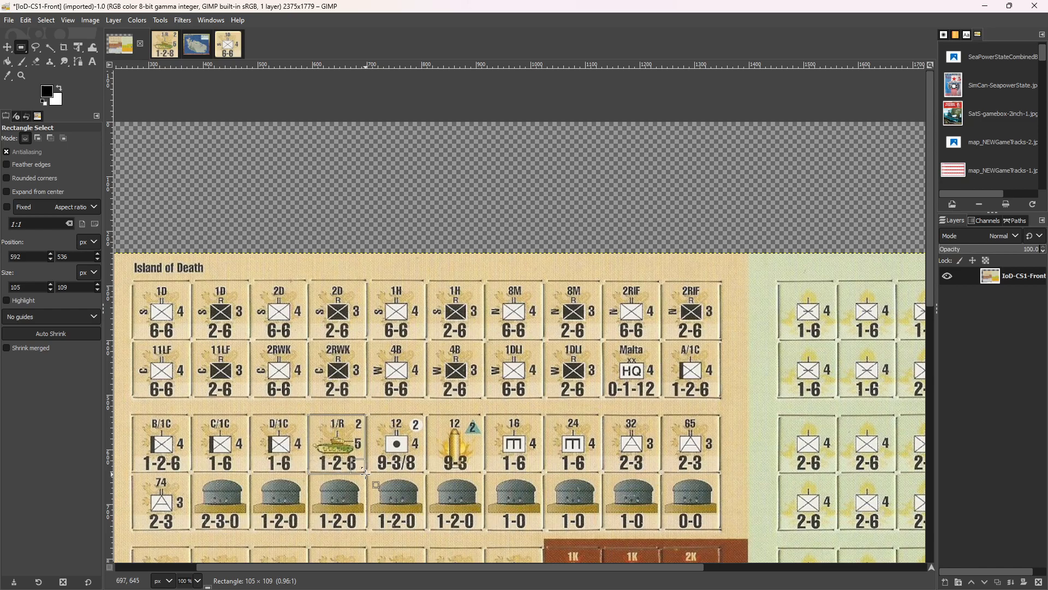
drag(365, 473, 366, 471)
drag(365, 472, 365, 471)
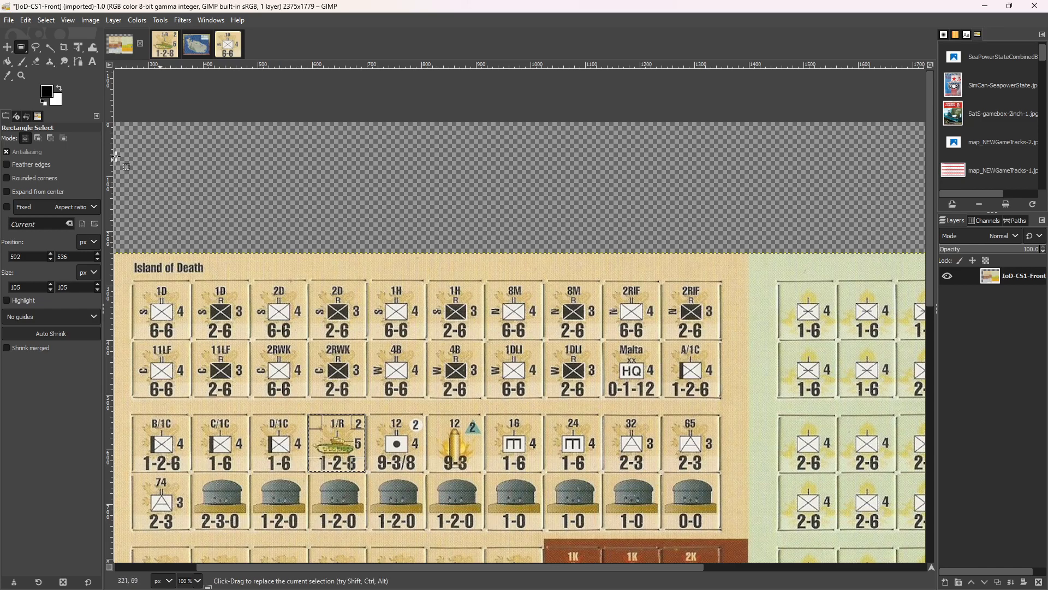
Shift the counter sheet layer horizontally with the Move tool until the D/1C counter sits inside the fixed rectangular selection.
click(6, 50)
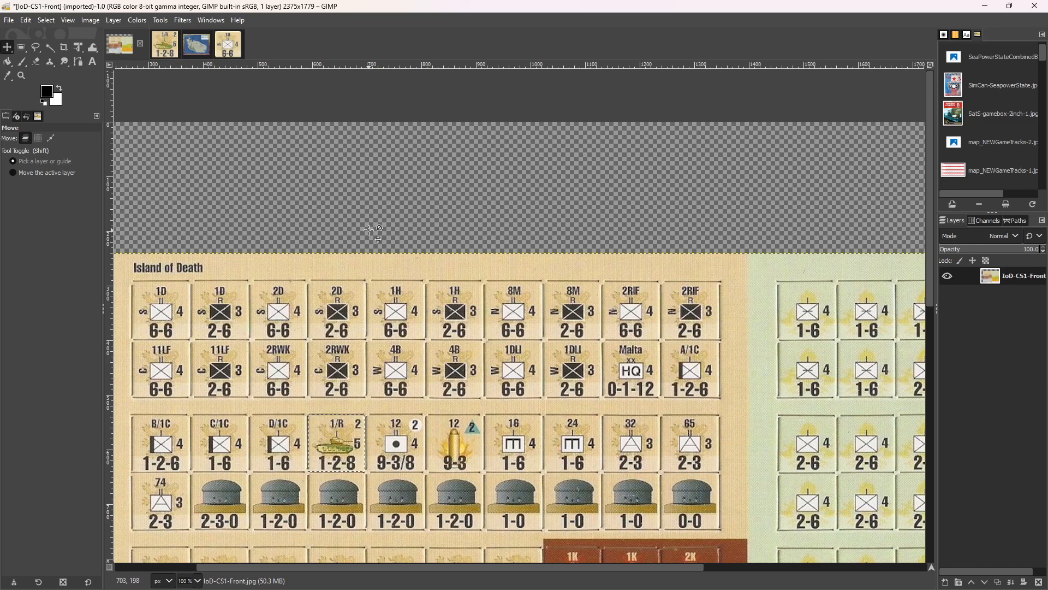
key(Right)
key(Right)
key(Right)
key(Right)
key(Right)
key(Right)
key(Right)
key(Right)
key(Right)
key(Right)
key(Right)
key(Right)
key(Right)
key(Right)
key(Right)
key(Right)
key(Right)
key(Right)
key(Right)
key(Right)
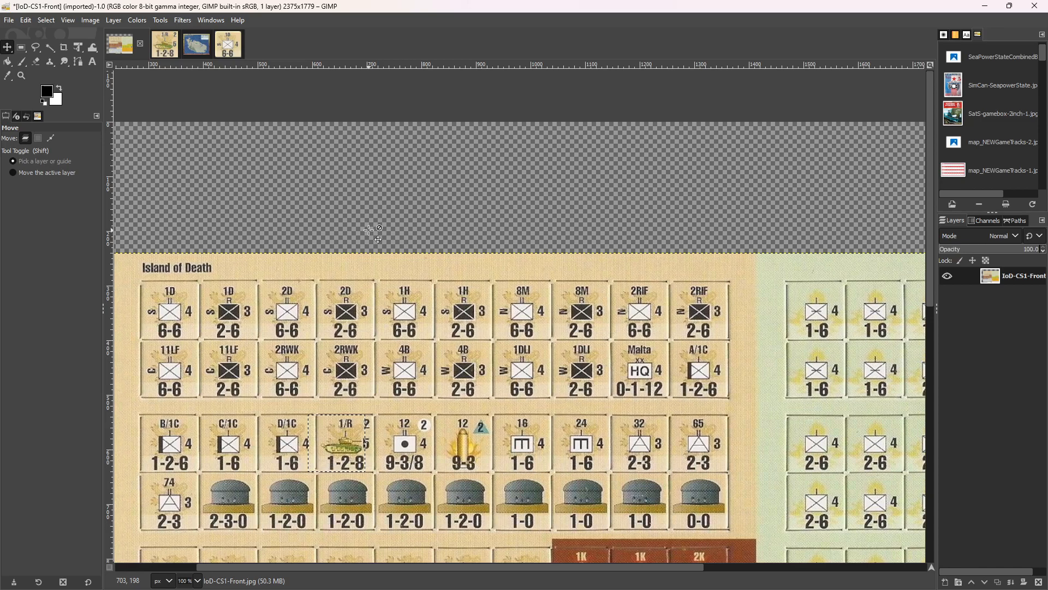
key(Right)
key(Right)
key(Right)
key(Right)
key(Right)
key(Right)
key(Right)
key(Right)
key(Right)
key(Right)
key(Right)
key(Right)
key(Right)
key(Right)
key(Right)
key(Right)
key(Right)
key(Right)
key(Right)
key(Right)
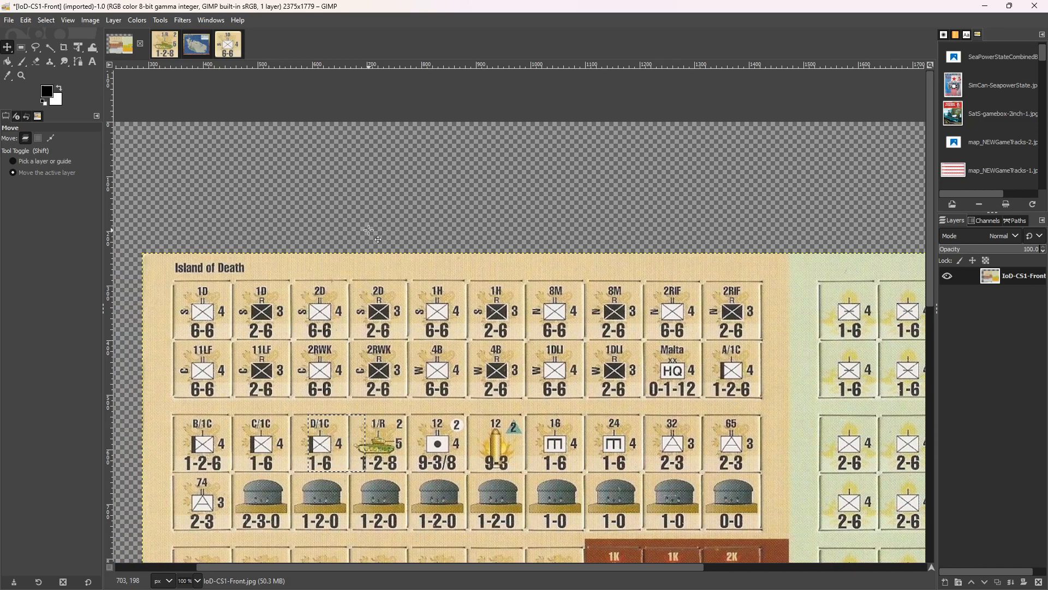
key(Right)
key(Right)
key(Right)
key(Right)
key(Right)
key(Right)
key(Right)
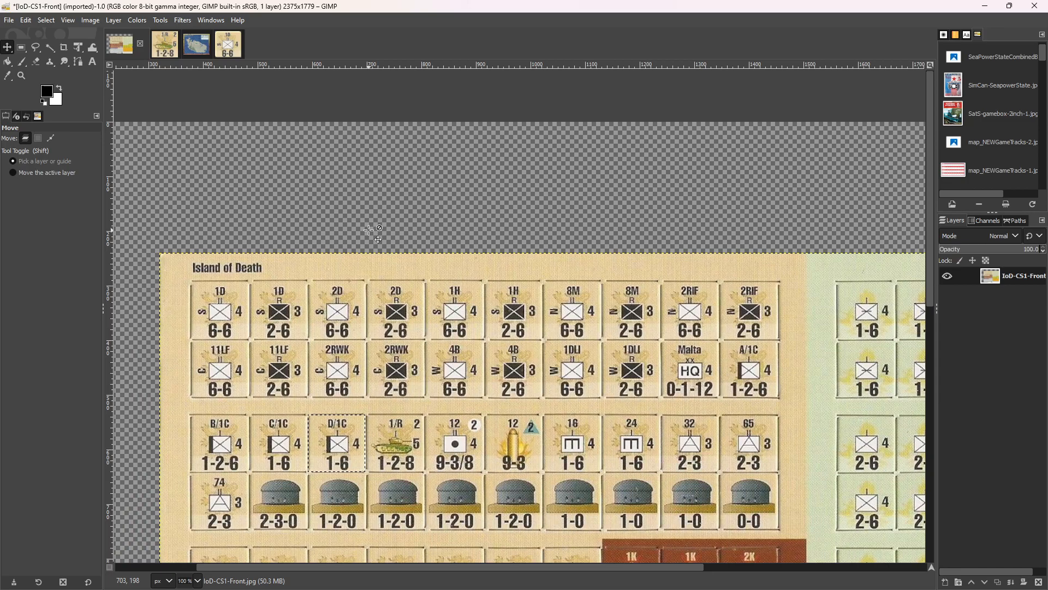
key(Left)
key(Left)
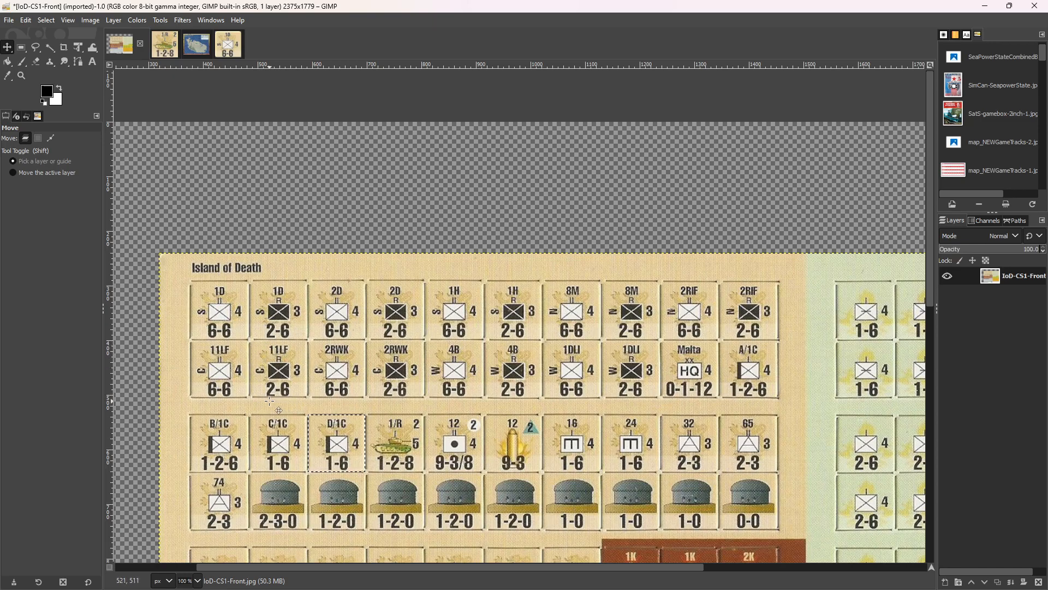
Copy the selected D/1C counter into a new image and bring up its image export, cancelling without saving.
key(ctrl+c)
key(ctrl+shift+v)
key(ctrl+shift+e)
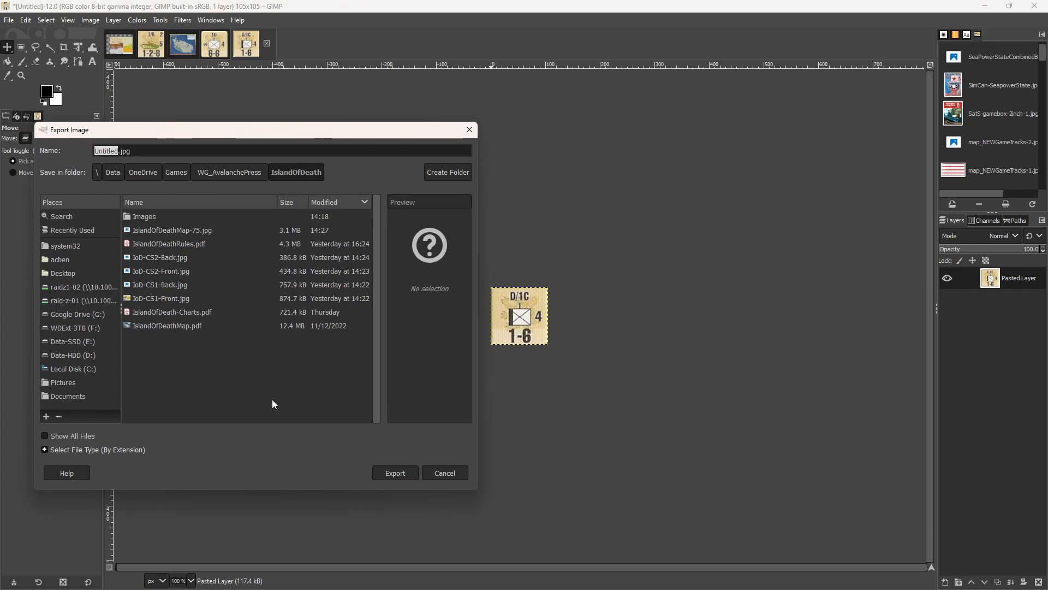
click(444, 473)
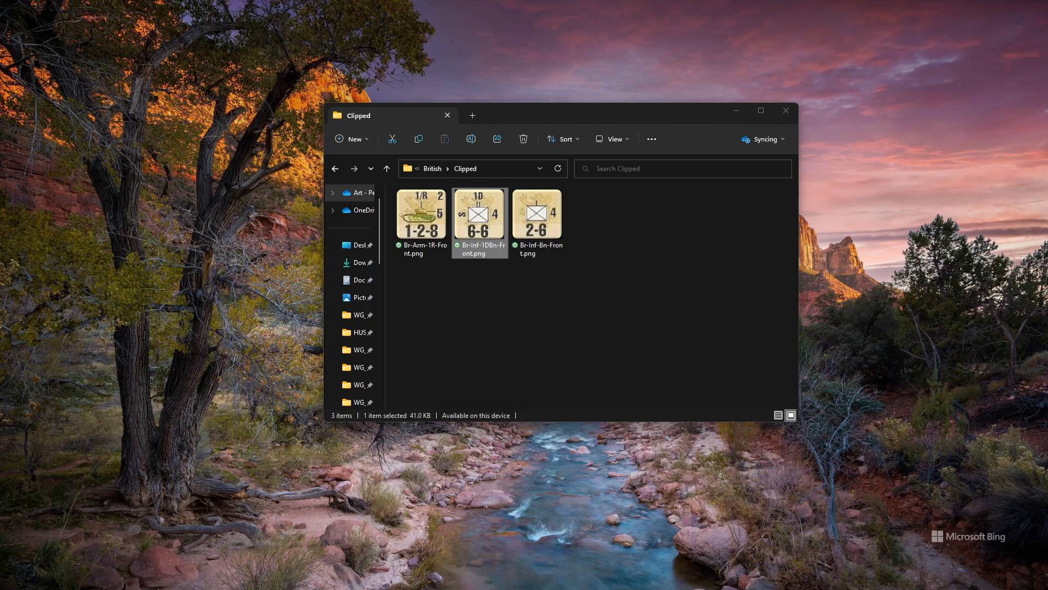
Switch to File Explorer, go up to the IslandOfDeath folder and open IslandOfDeath-Charts.pdf with GIMP.
key(alt+Tab)
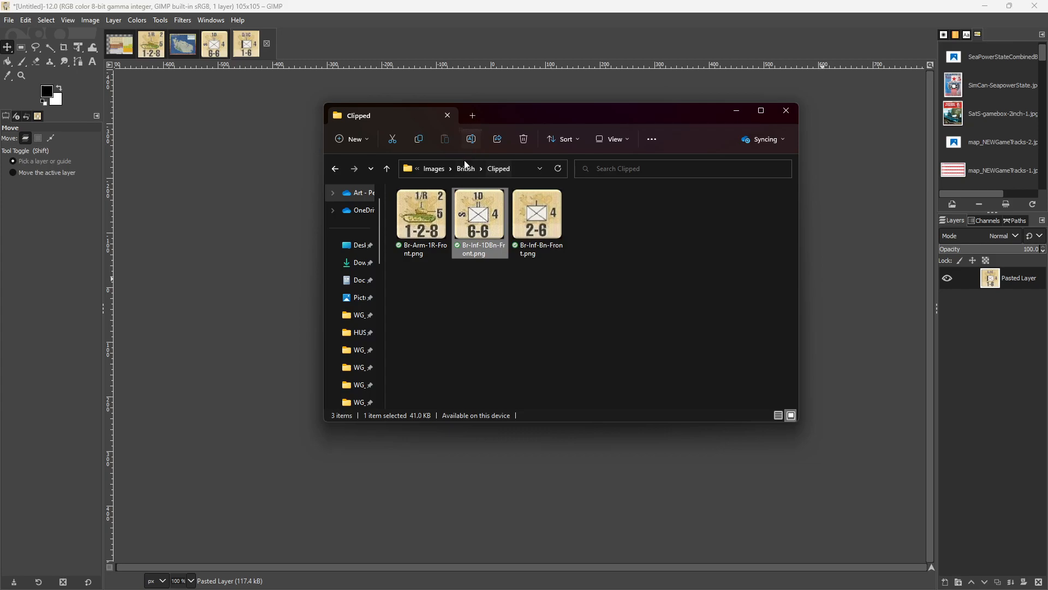
click(434, 169)
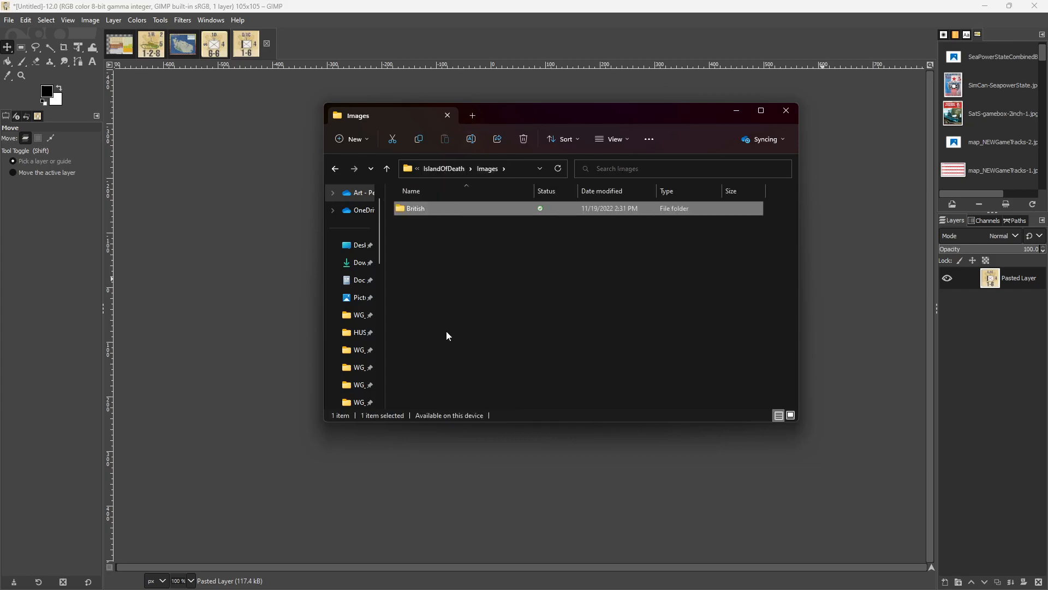
click(452, 170)
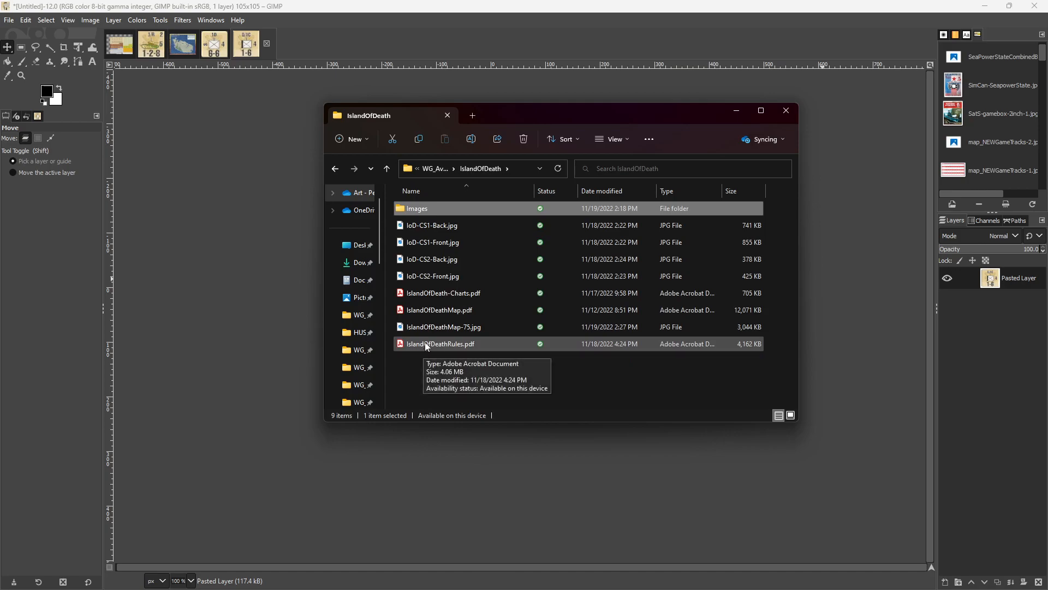
right_click(435, 295)
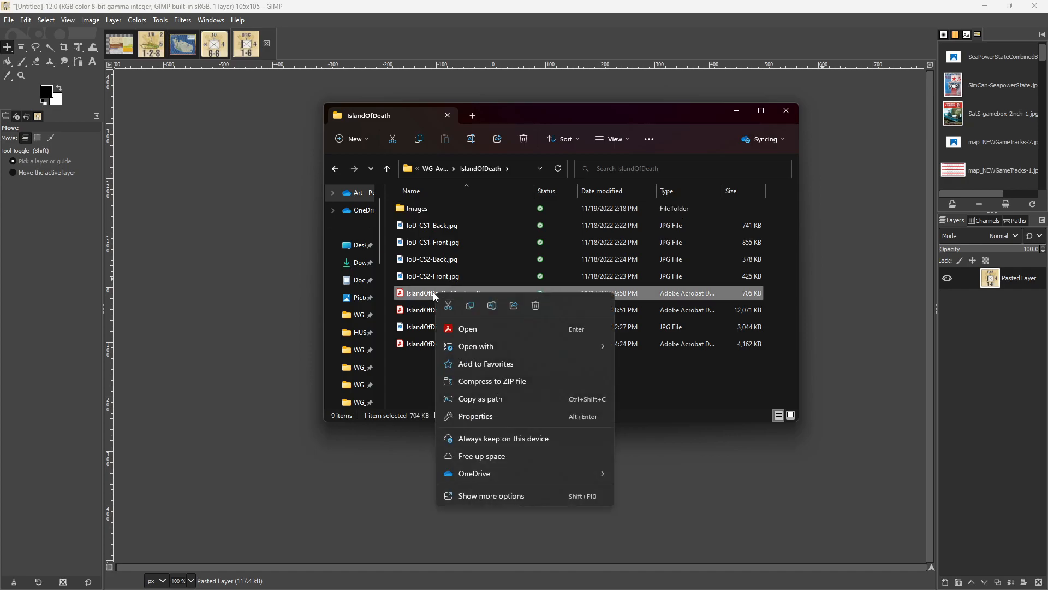
mouse_move(525, 345)
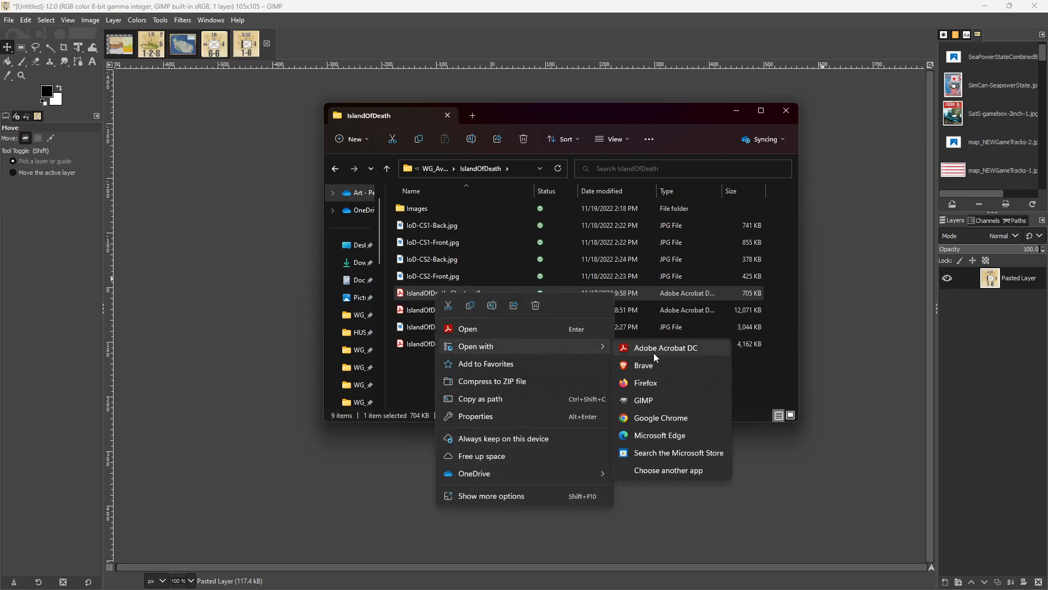
click(648, 400)
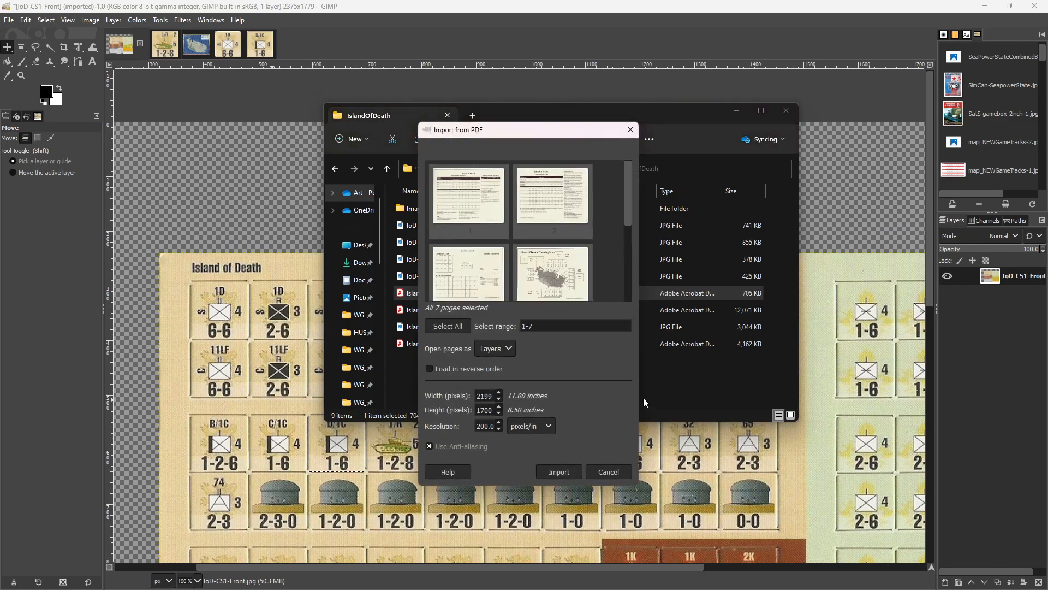
Import only page 1 of the charts PDF at 200 pixels/in and minimize the File Explorer window.
scroll(513, 281, down, 5)
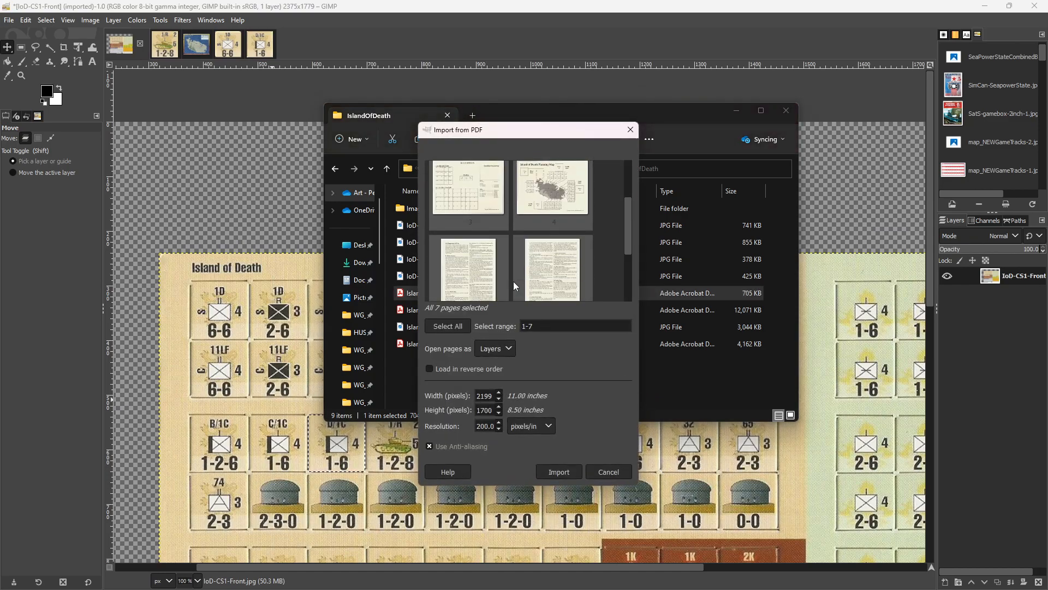
scroll(514, 284, up, 5)
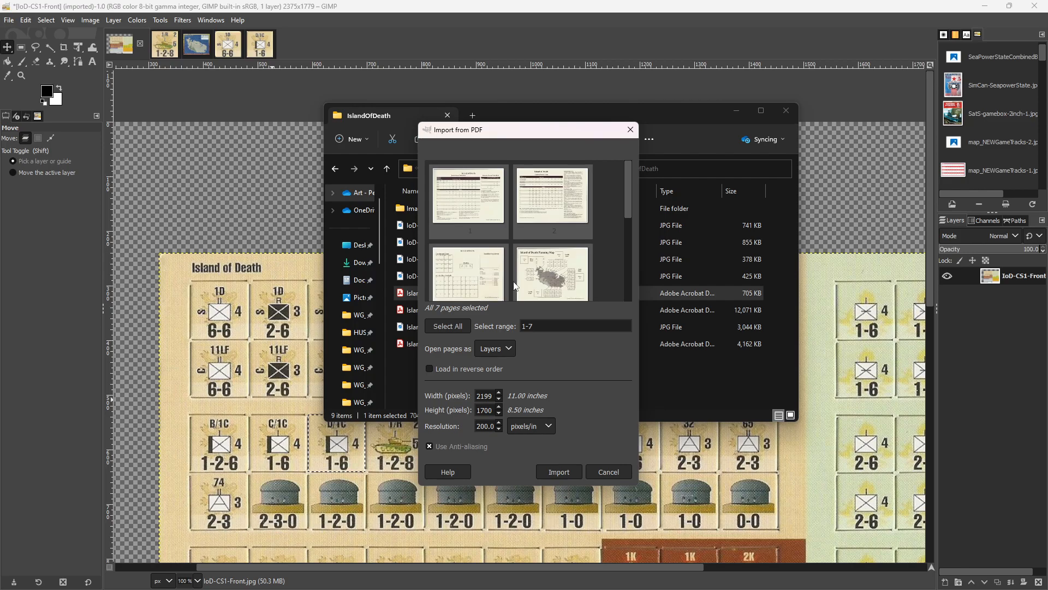
click(471, 204)
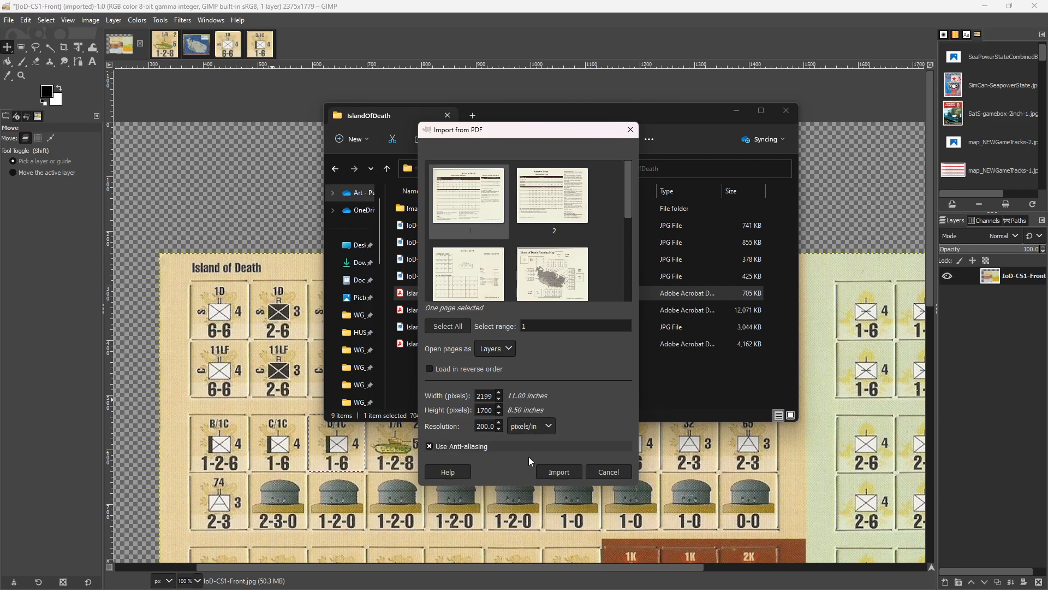
click(560, 473)
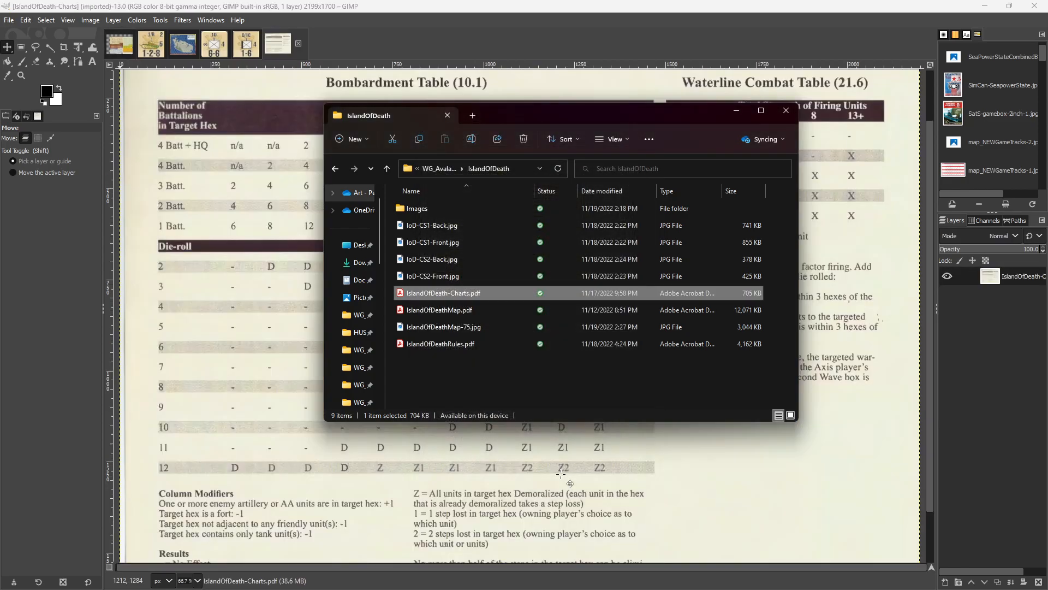
click(735, 113)
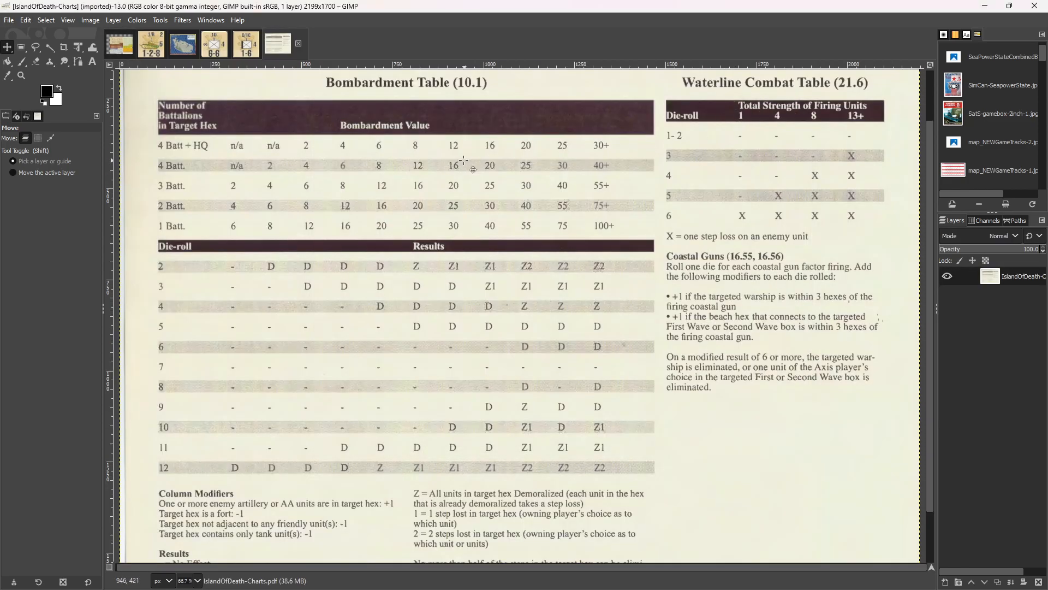
View the imported Bombardment Table page at 100% zoom and check its size and legibility.
click(68, 20)
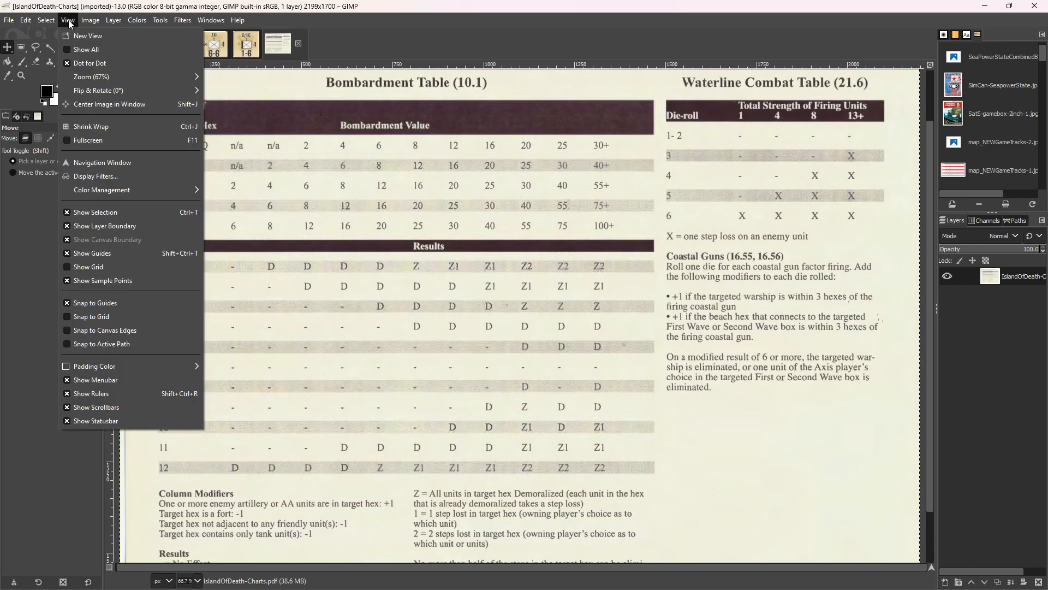
mouse_move(195, 93)
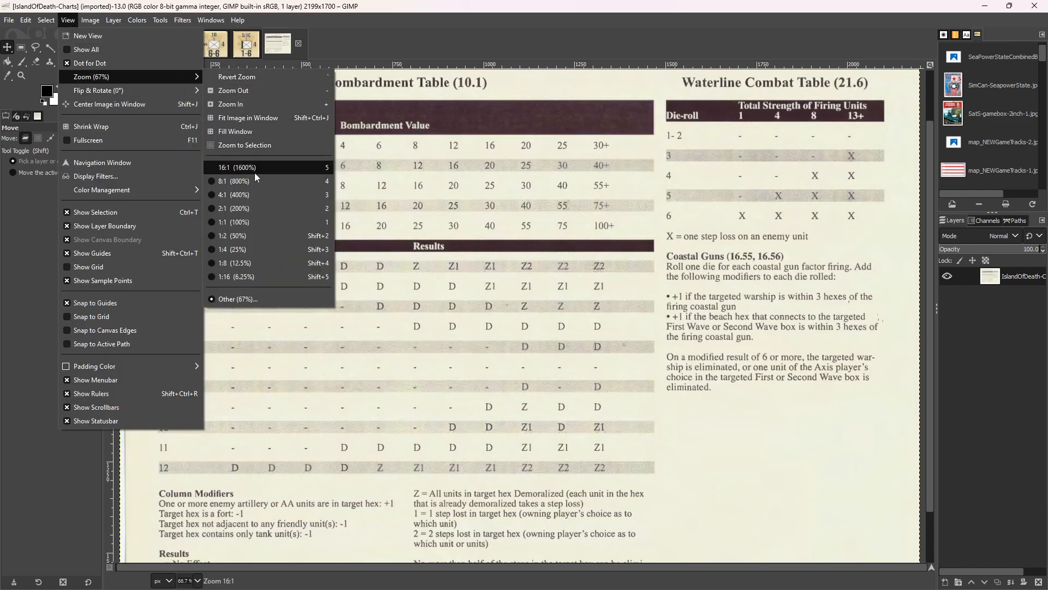
click(258, 225)
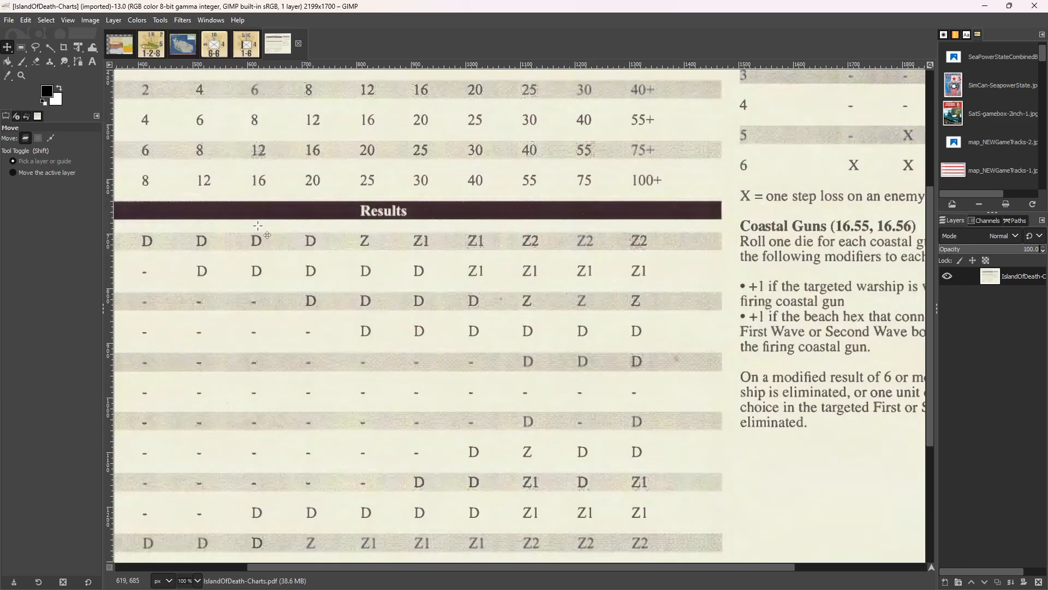
scroll(257, 225, up, 5)
scroll(258, 225, down, 10)
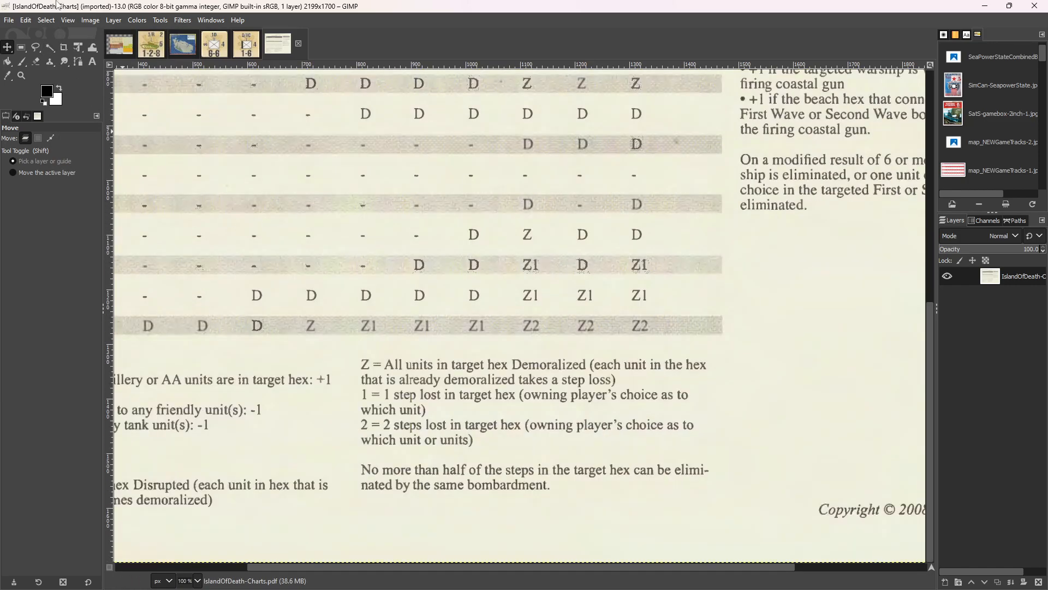
click(71, 22)
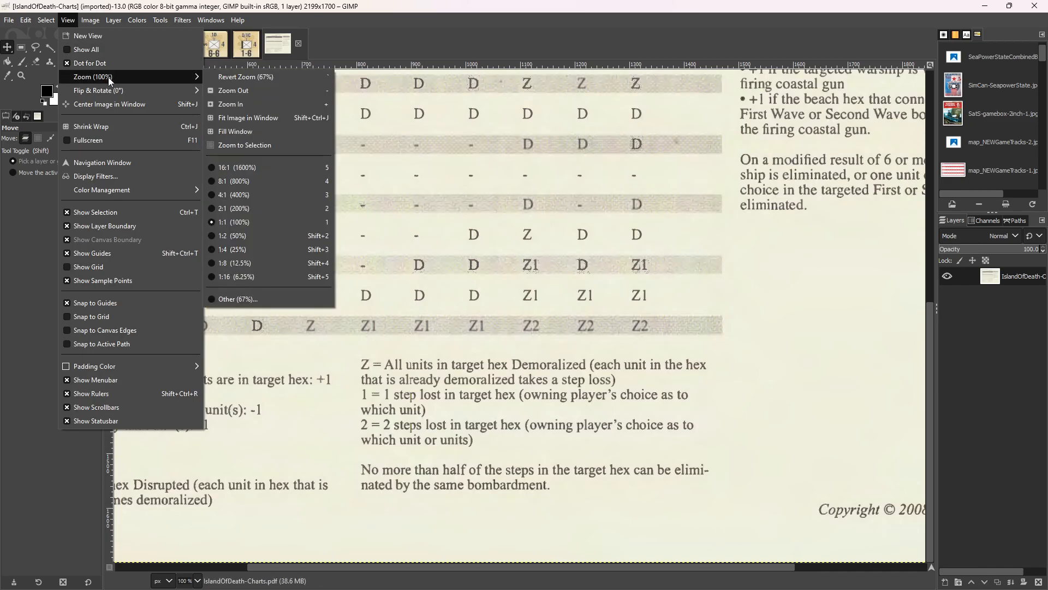
mouse_move(115, 90)
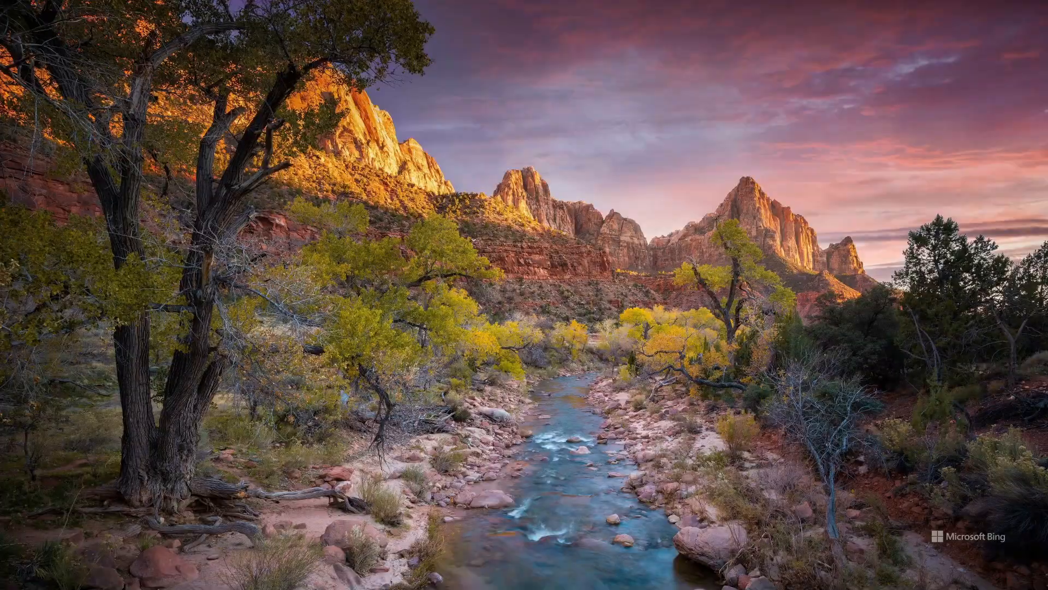
Open IslandOfDeath-Charts.pdf from File Explorer in Adobe Acrobat, fit the page in view and go to page 2, the Combat Results Table.
key(alt+Tab)
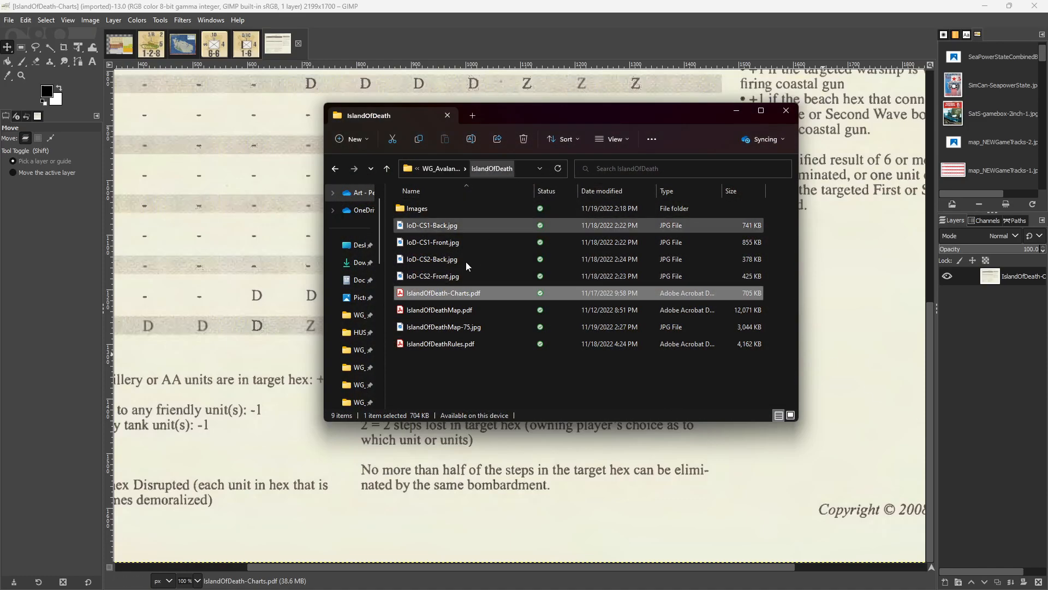
double_click(446, 293)
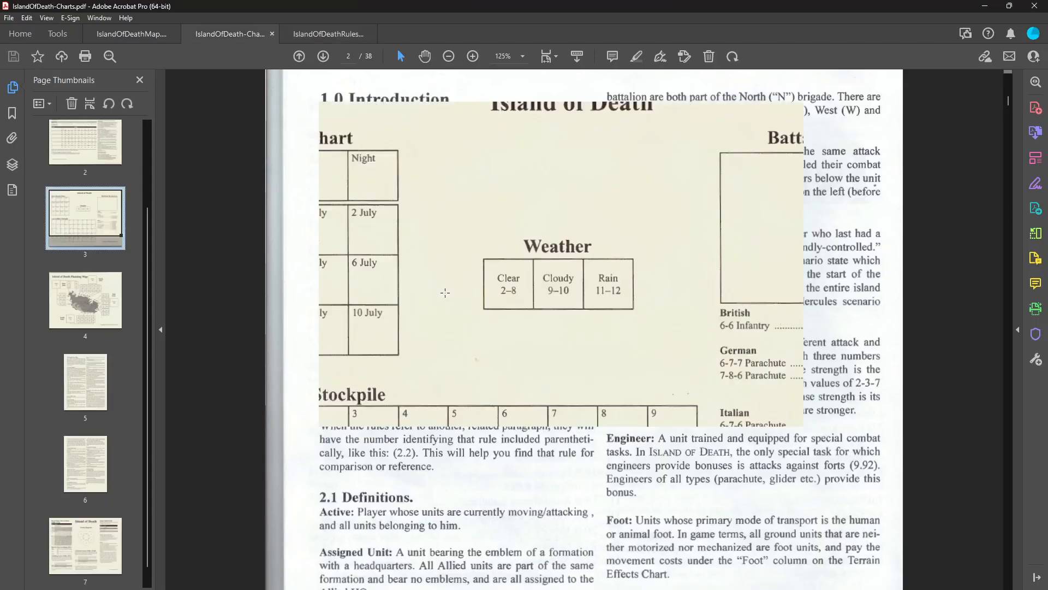
scroll(393, 220, down, 1)
scroll(393, 220, up, 1)
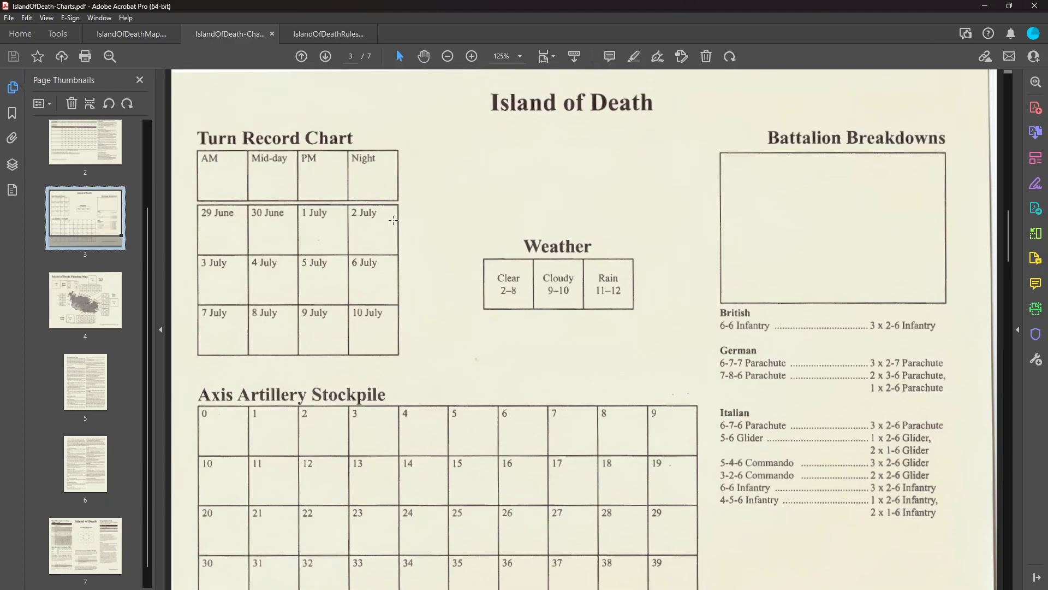
click(445, 57)
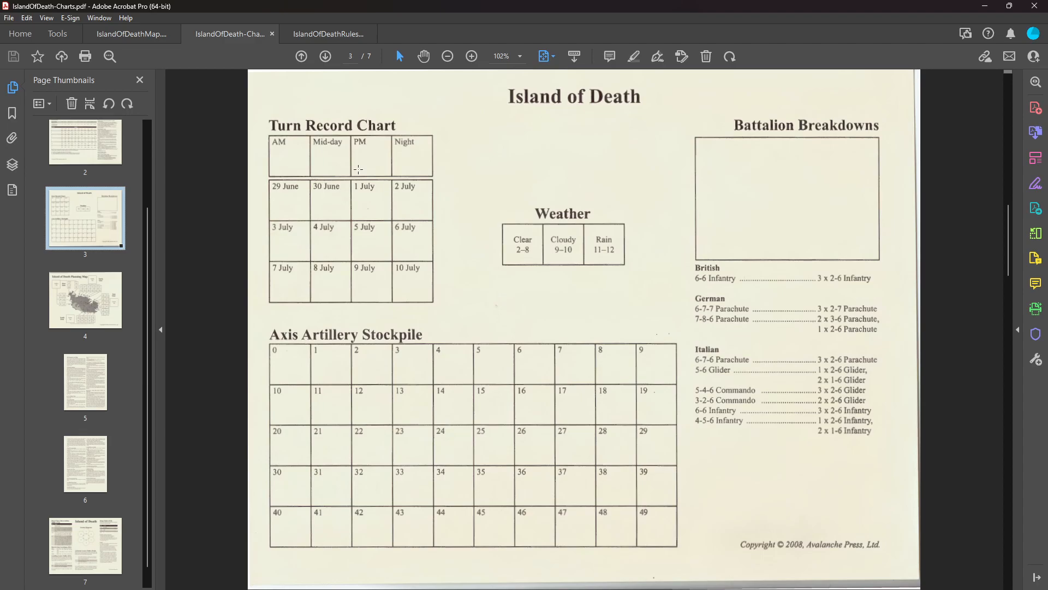
click(91, 154)
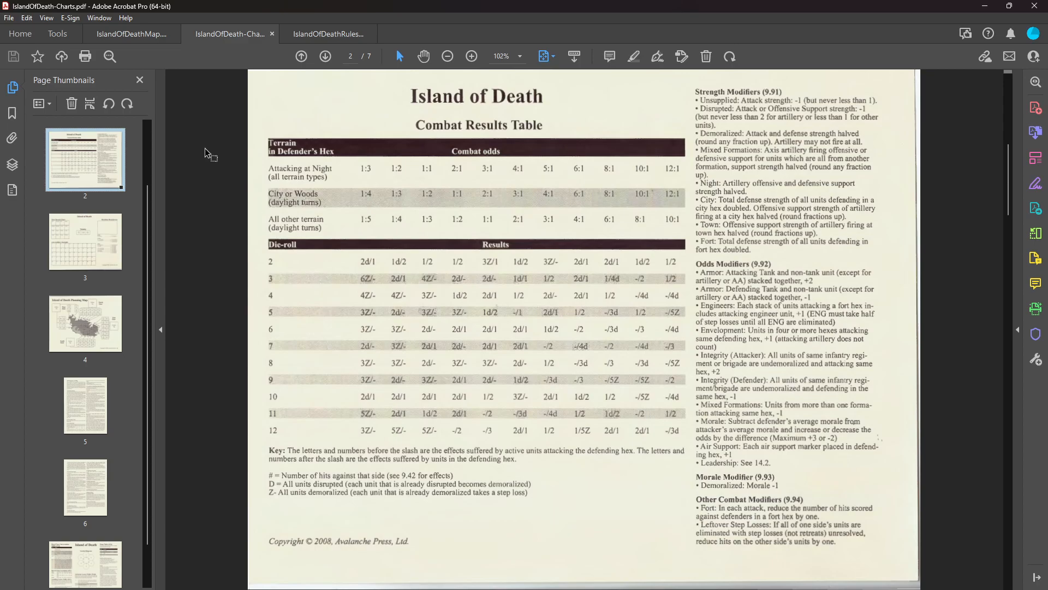
Try to export the charts PDF as a JPEG image named cht_CRT into the IslandOfDeath Images folder.
click(11, 20)
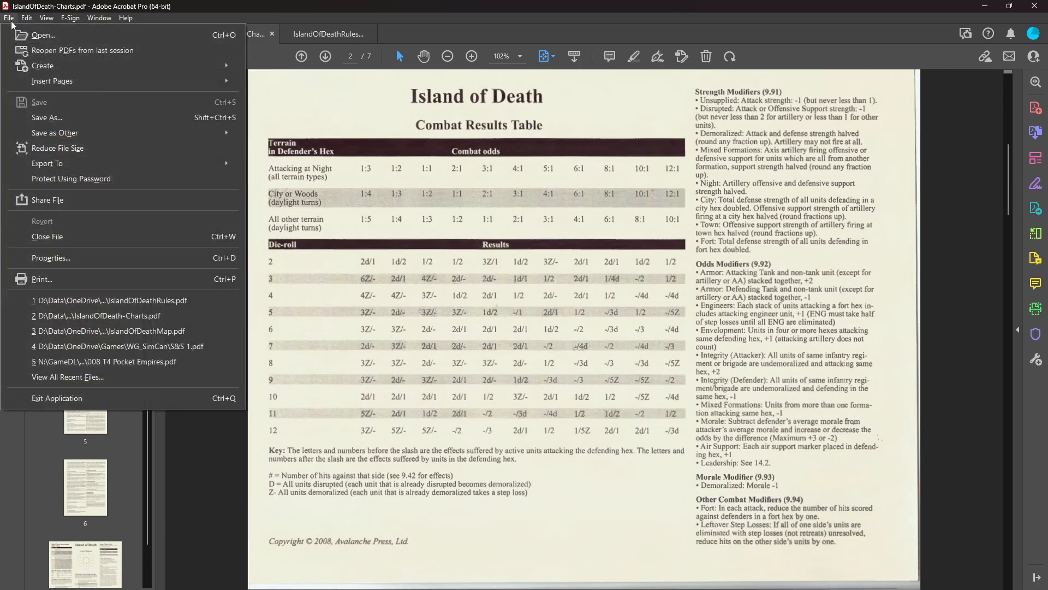
mouse_move(61, 163)
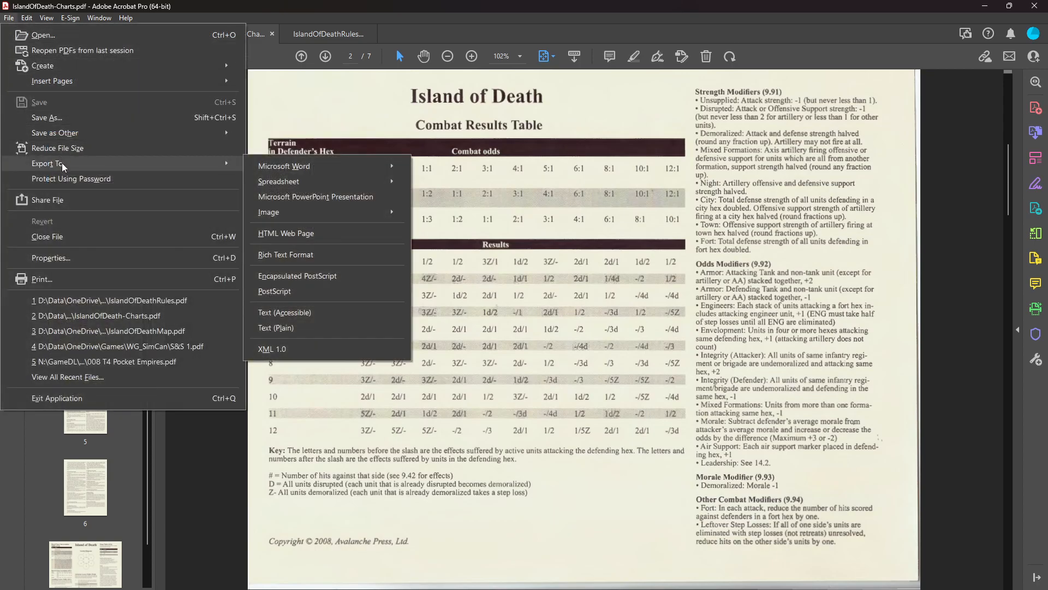
mouse_move(331, 211)
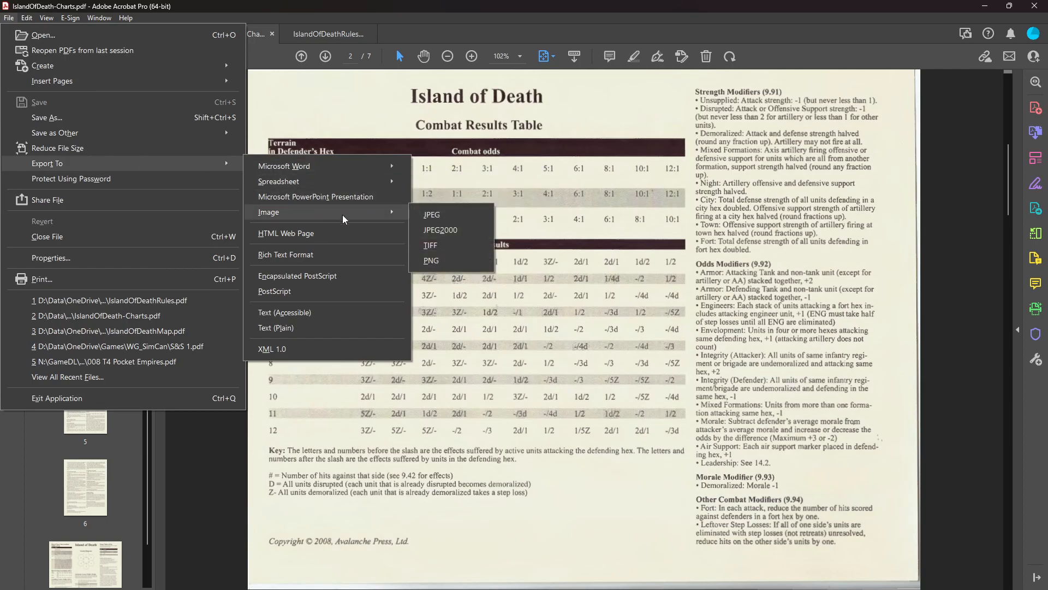
click(451, 214)
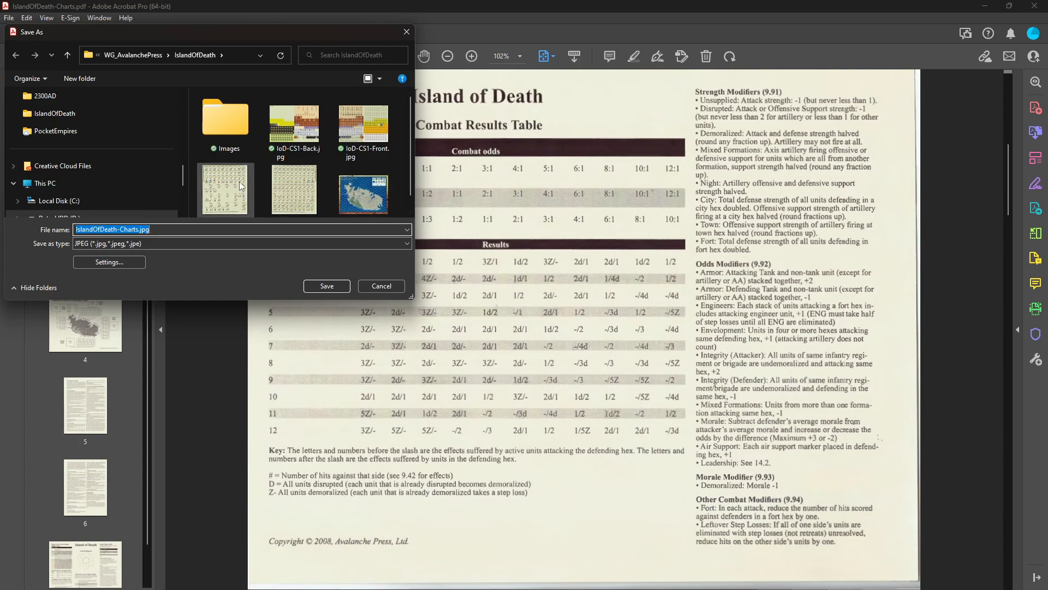
double_click(206, 110)
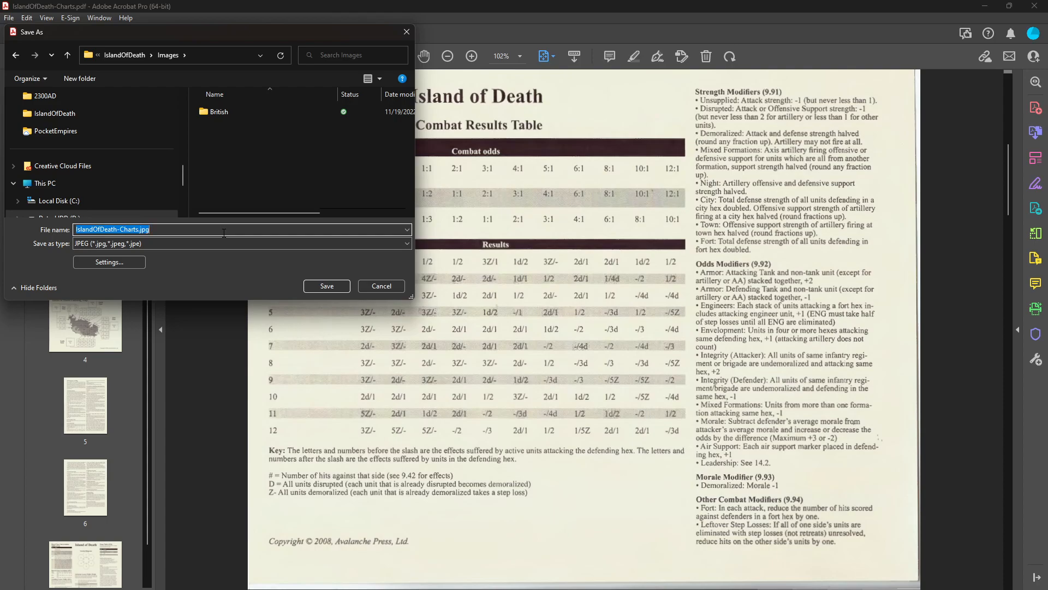
text(cht)
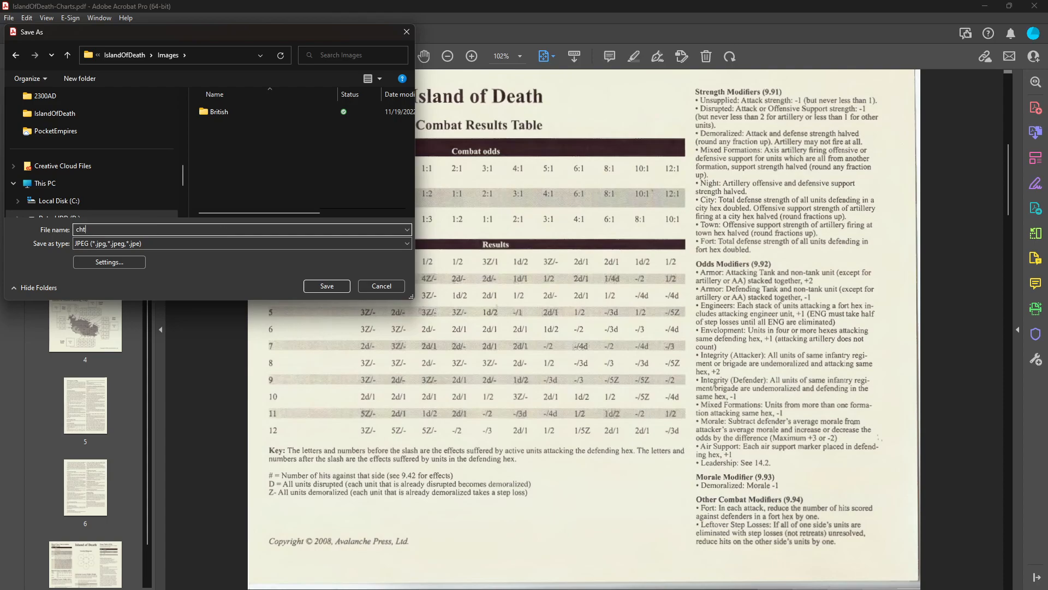
text(_CRT)
key(Return)
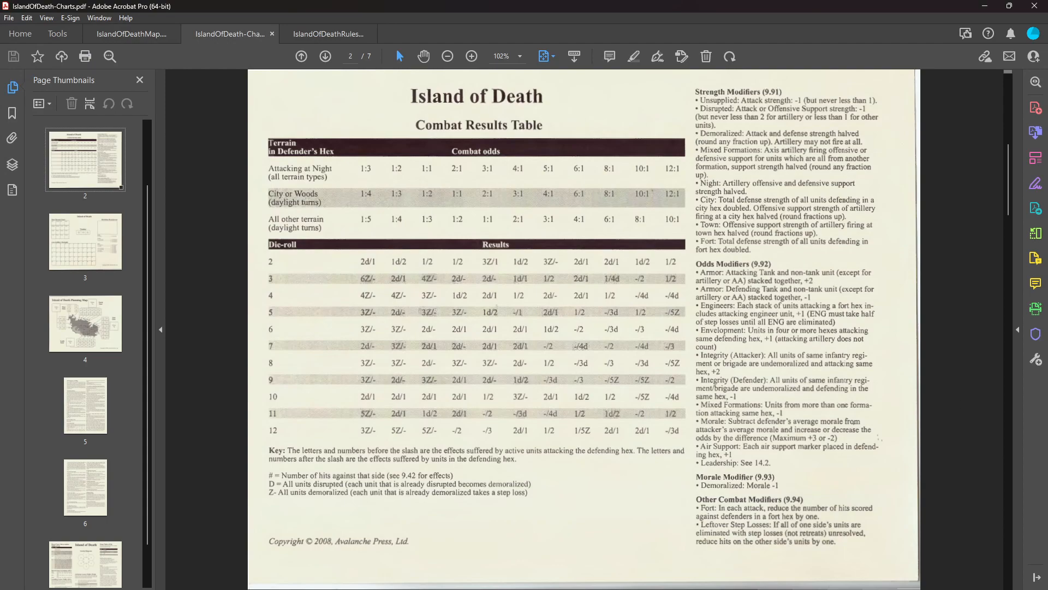
Switch to File Explorer, check the Images folder for the exported chart and return to the IslandOfDeath folder.
key(alt+Tab)
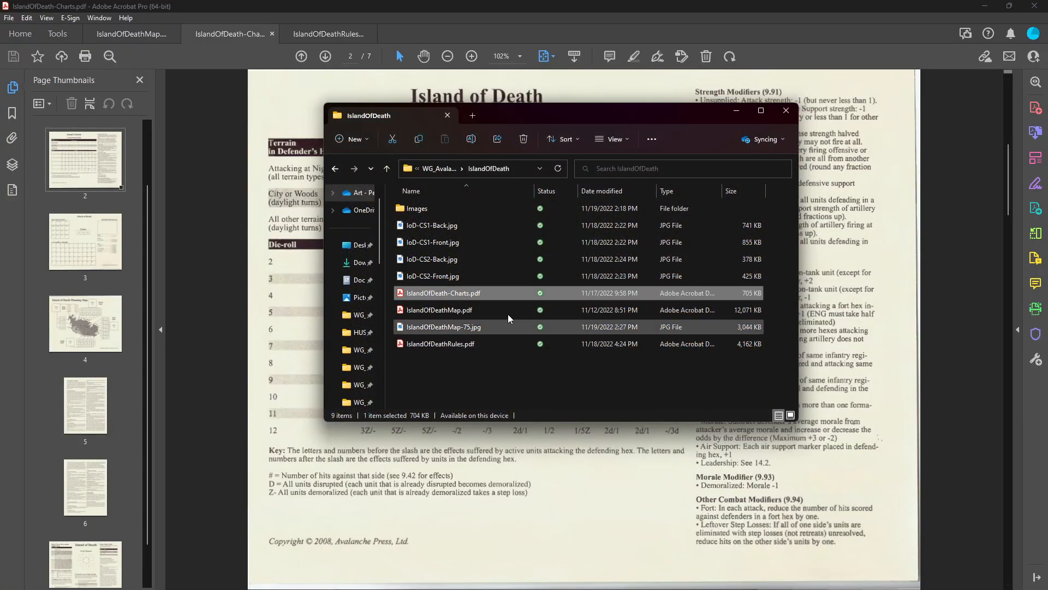
double_click(417, 208)
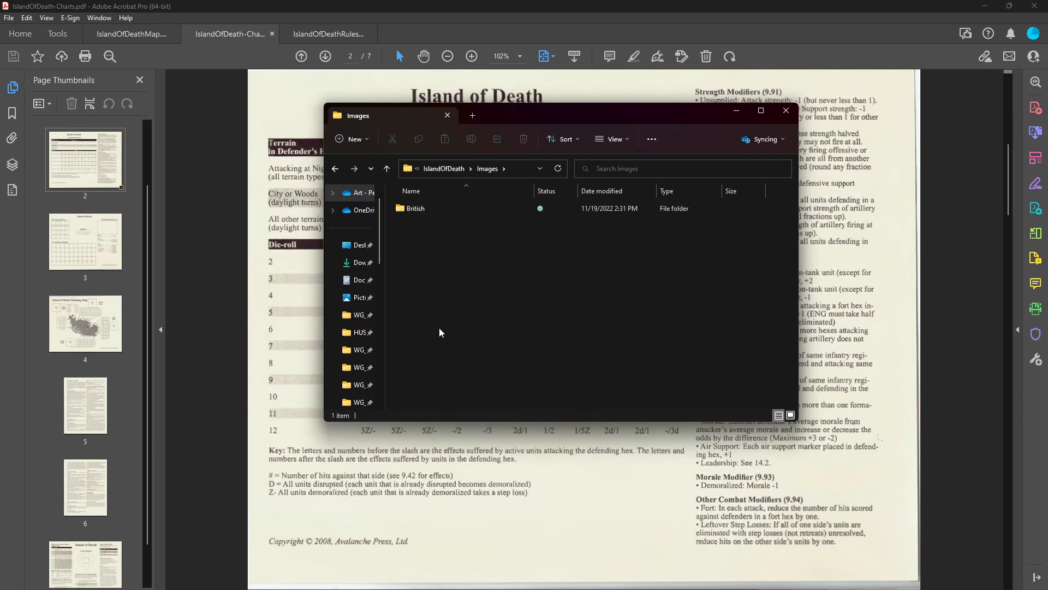
click(446, 168)
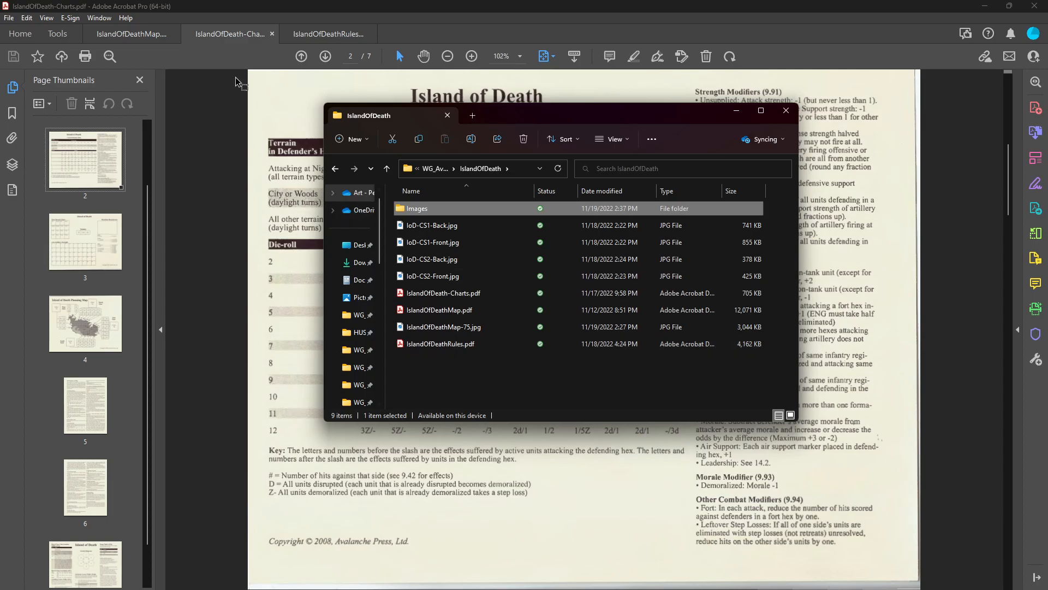
Return to Acrobat and try to export the charts PDF as a JPEG named cht_CRT directly into the IslandOfDeath folder.
click(9, 18)
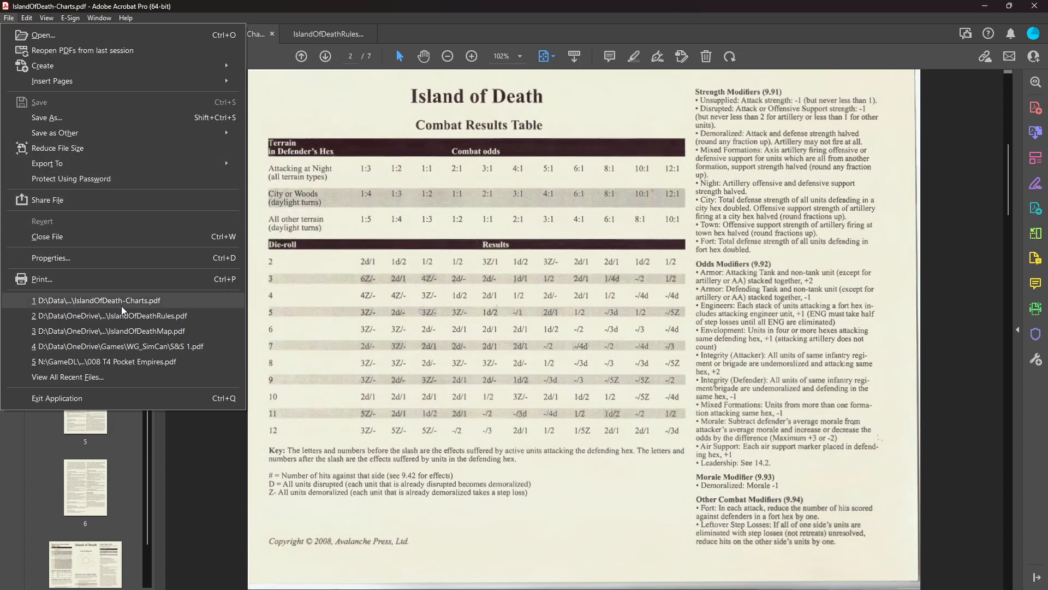
mouse_move(162, 166)
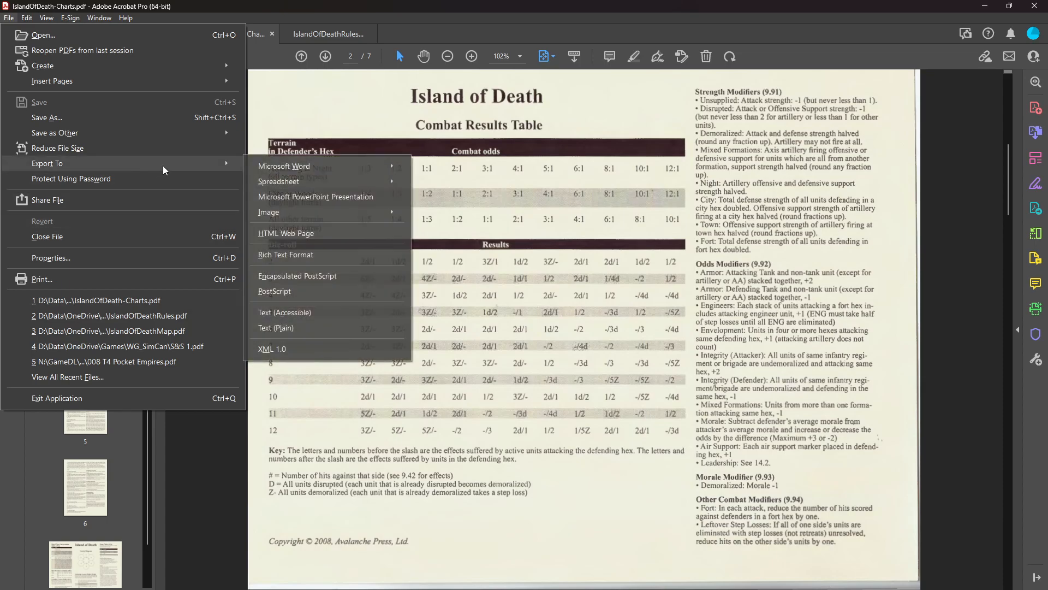
mouse_move(294, 170)
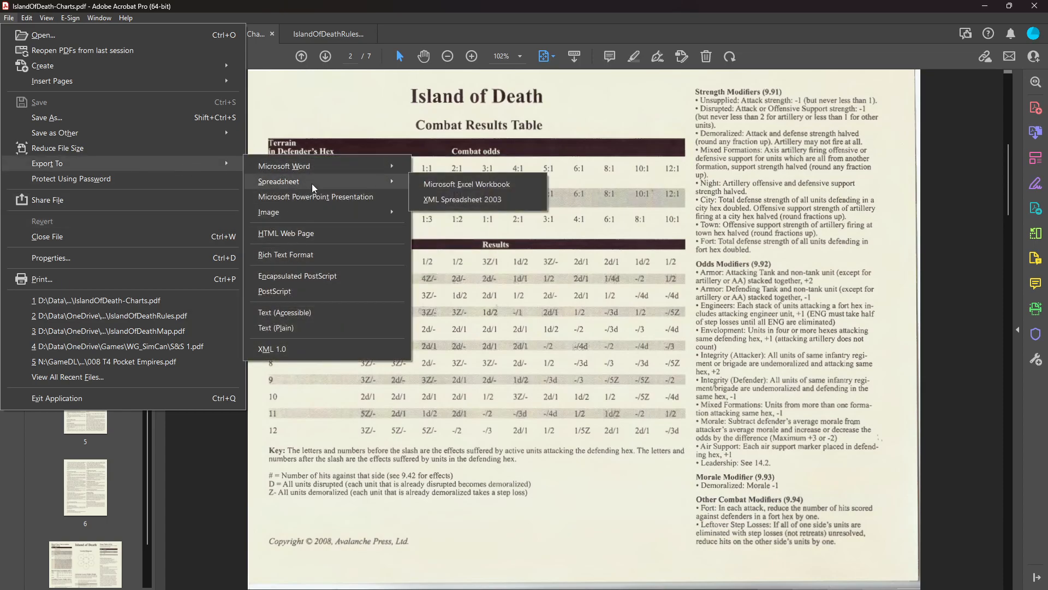
click(432, 216)
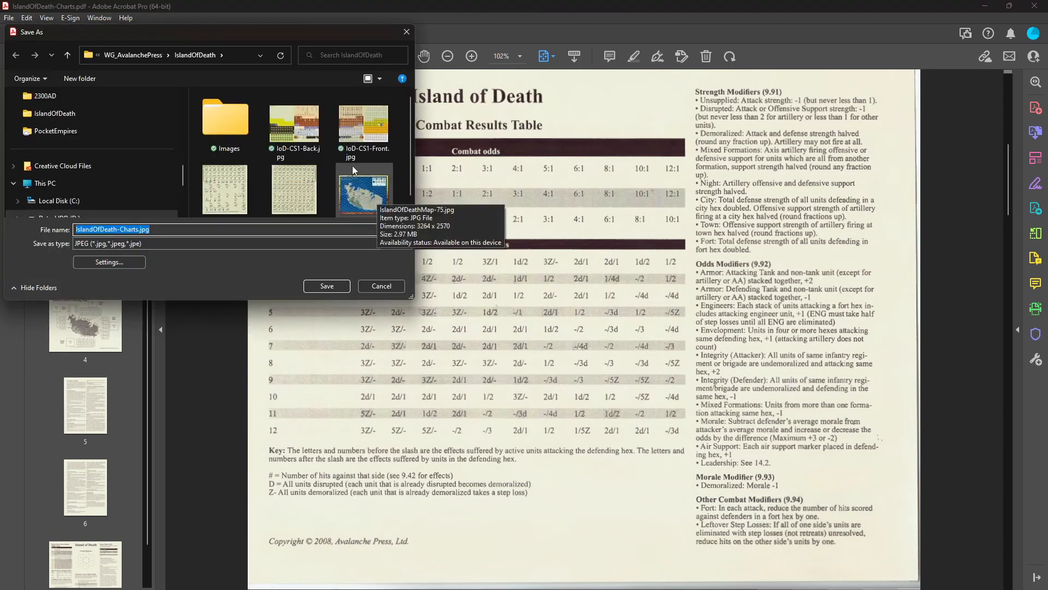
drag(410, 155, 421, 204)
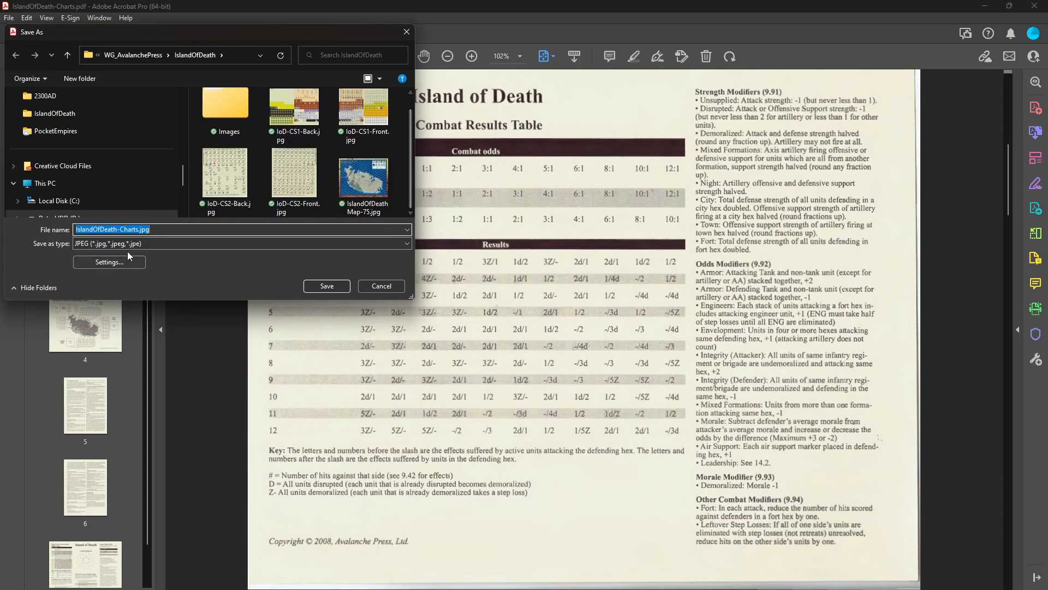
text(cht_CRT)
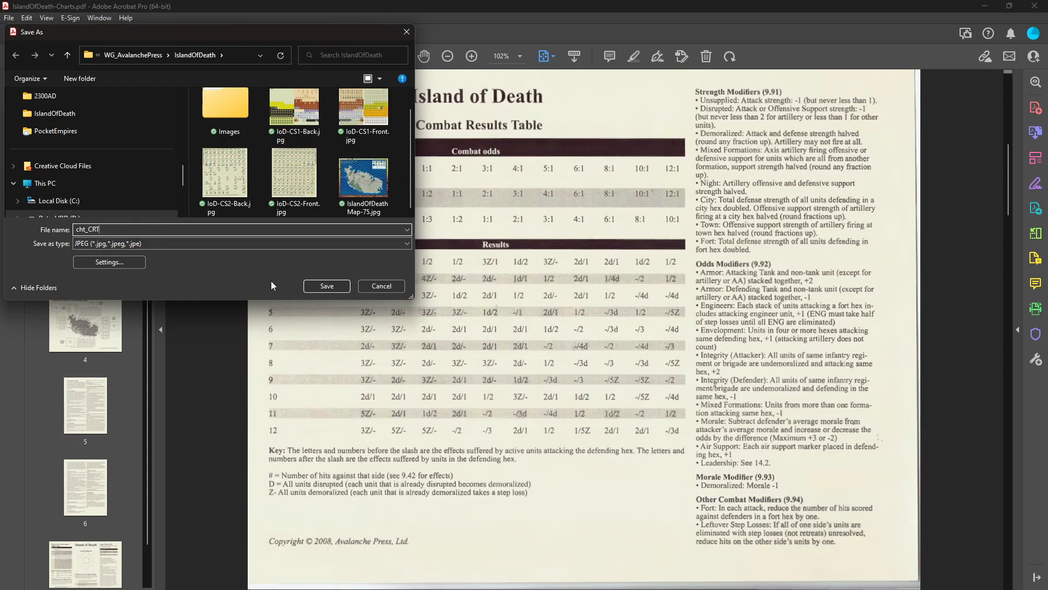
click(317, 290)
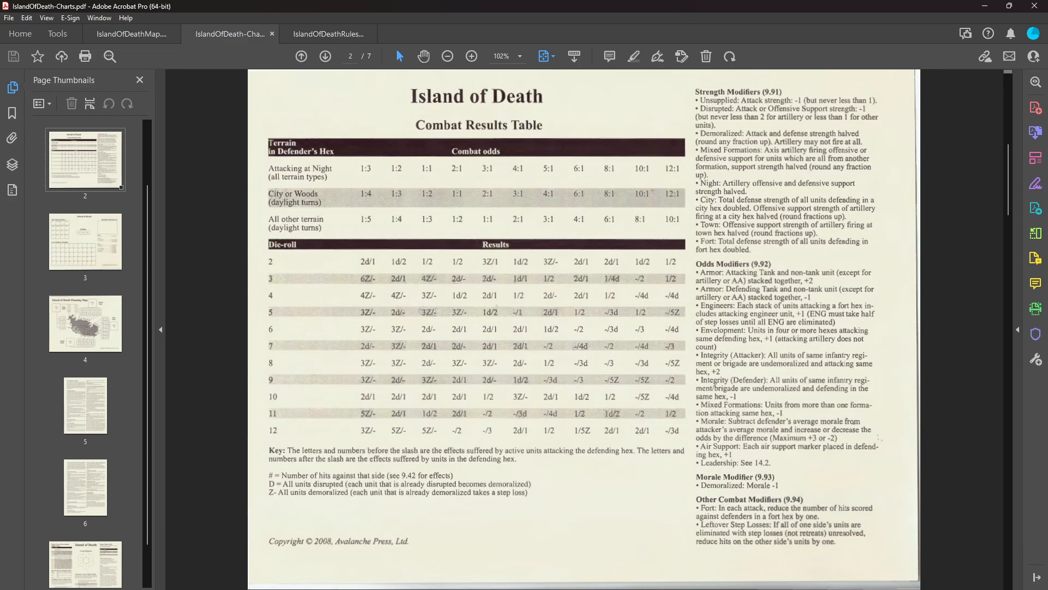
Look for the exported cht_CRT file in the refreshed IslandOfDeath folder, its subfolders and the parent folder, then minimize File Explorer.
key(alt+Tab)
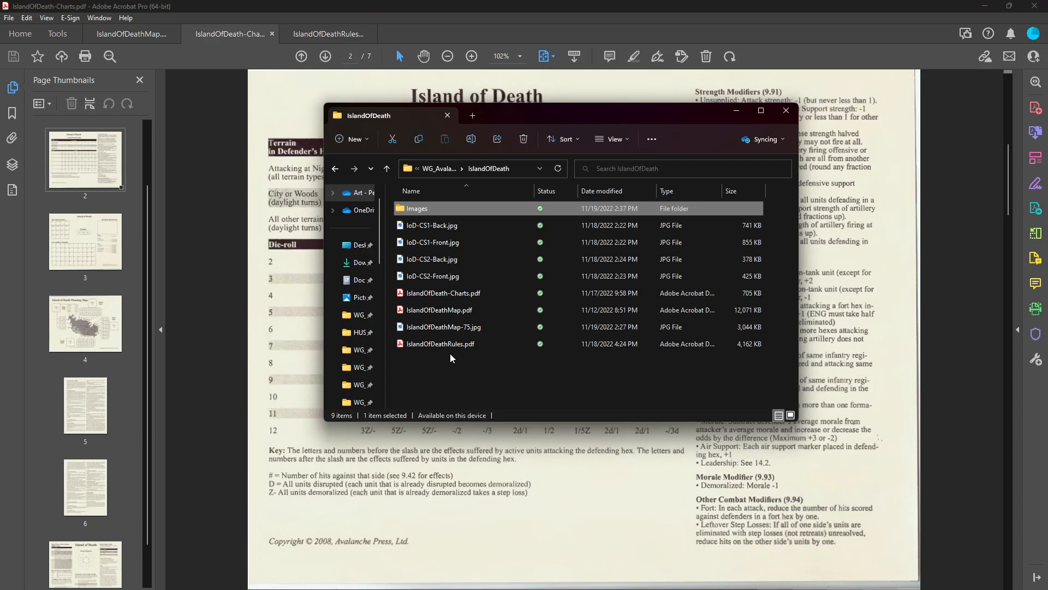
click(558, 169)
click(439, 211)
double_click(439, 211)
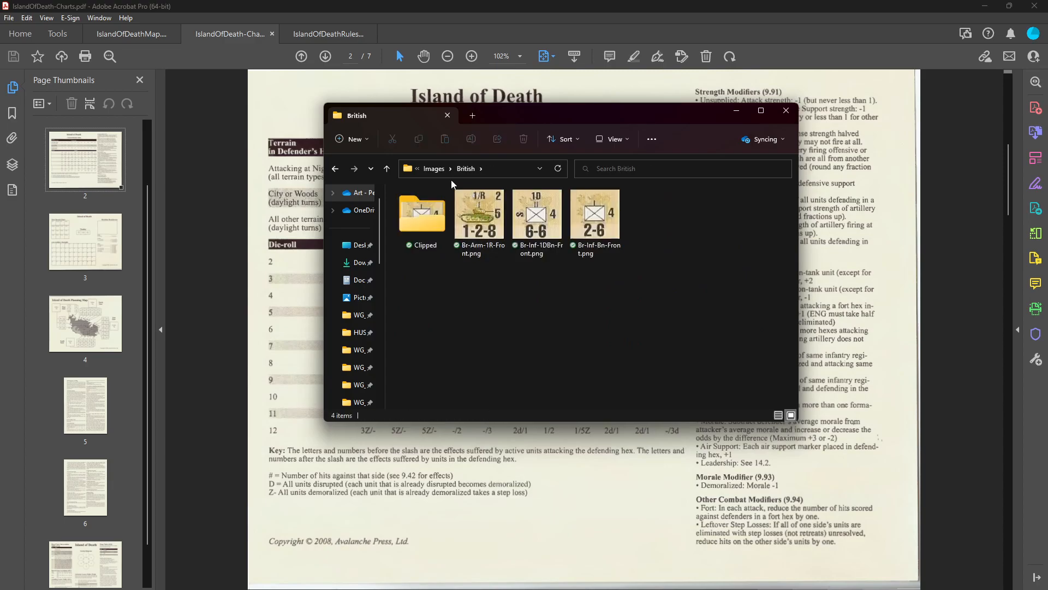
click(428, 169)
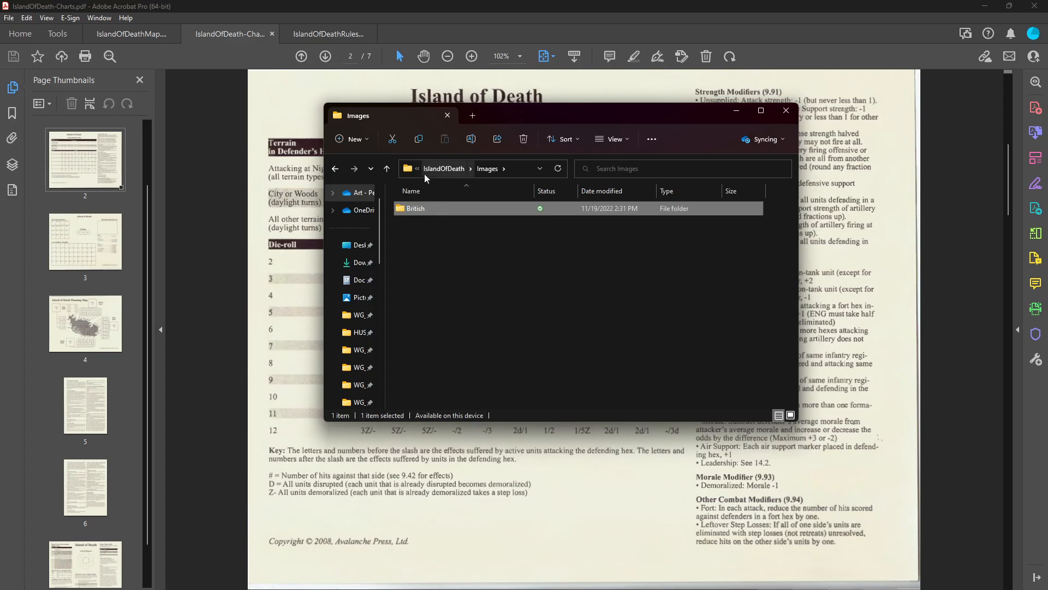
click(440, 170)
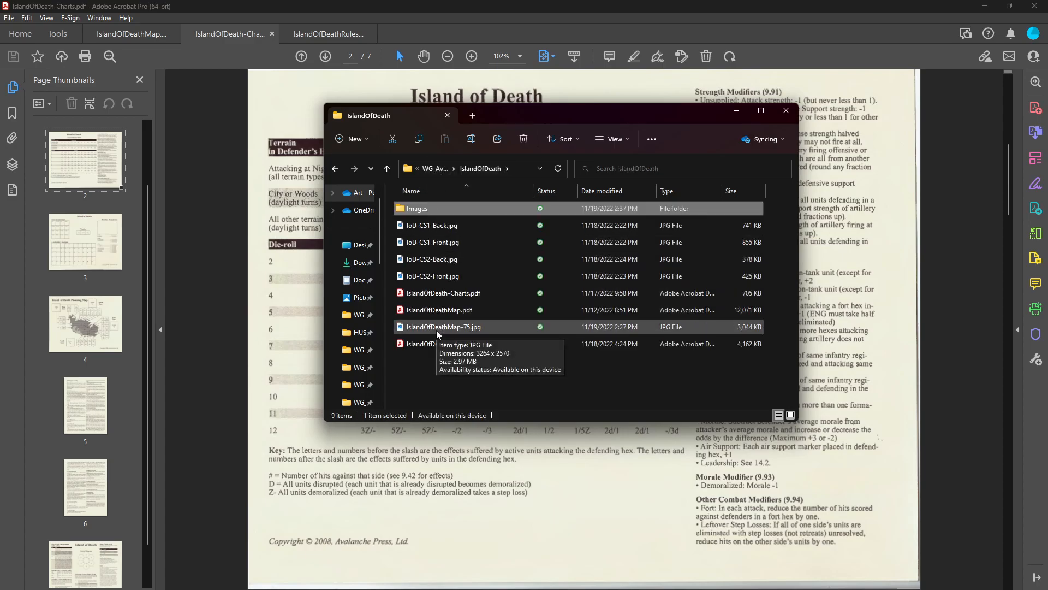
click(439, 171)
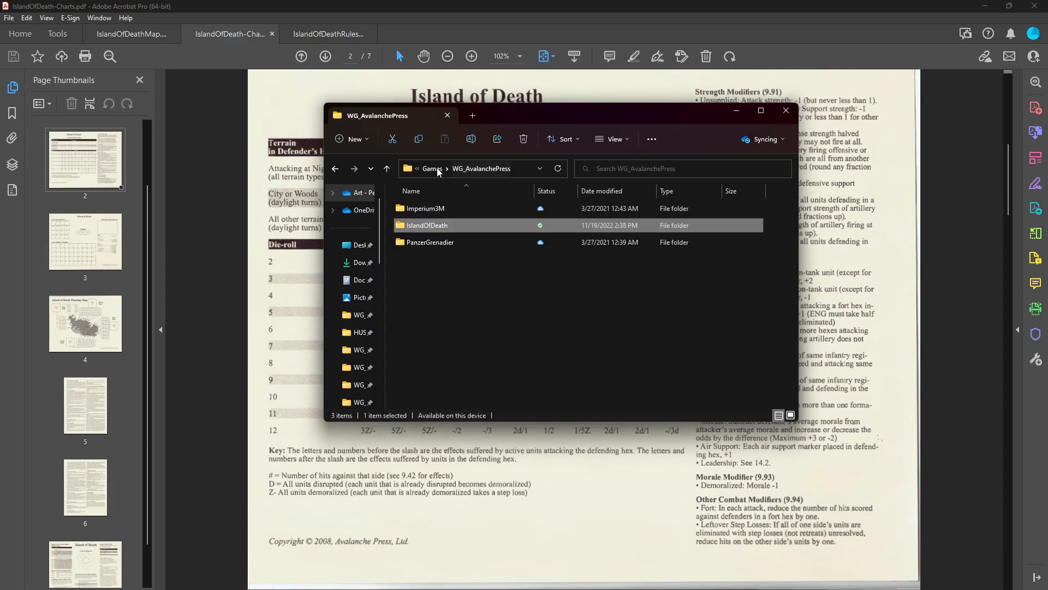
double_click(429, 226)
click(736, 111)
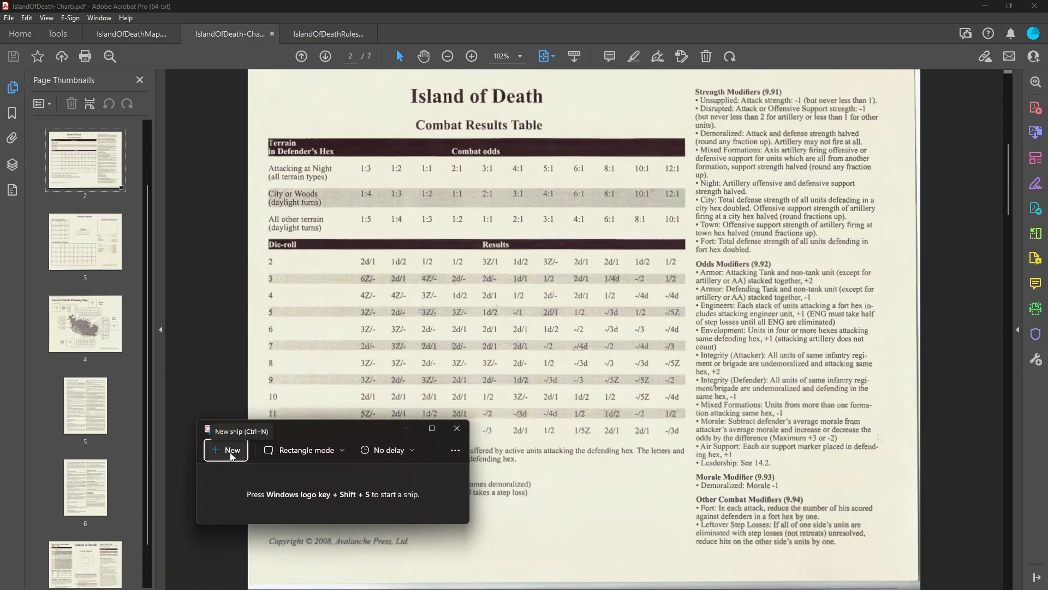
Capture the Combat Results Table page with its modifier lists as a rectangular snip in Snipping Tool and review the capture.
click(230, 457)
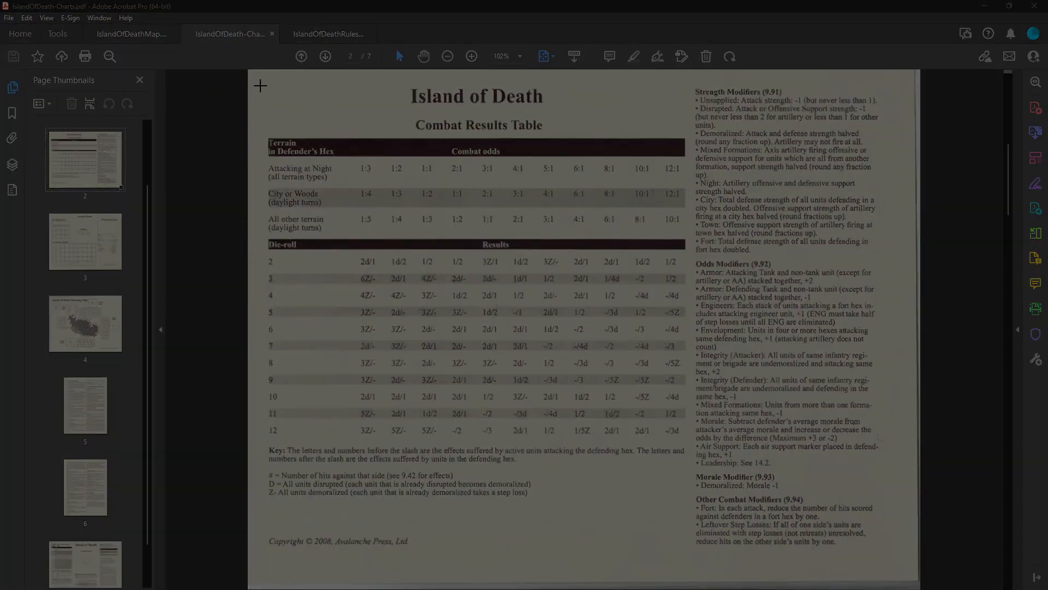
drag(254, 72, 905, 556)
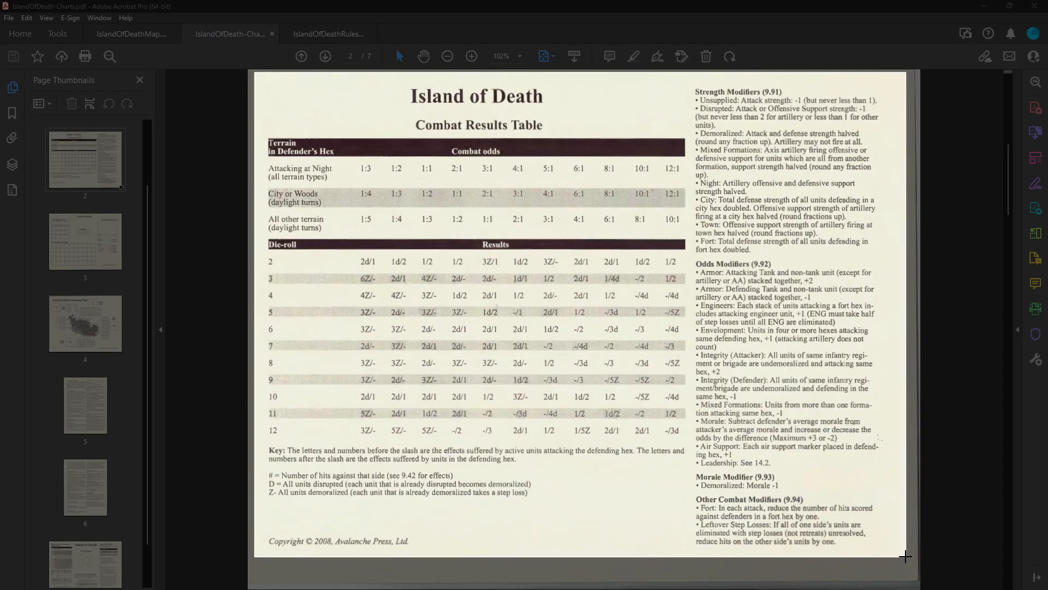
drag(905, 556, 906, 557)
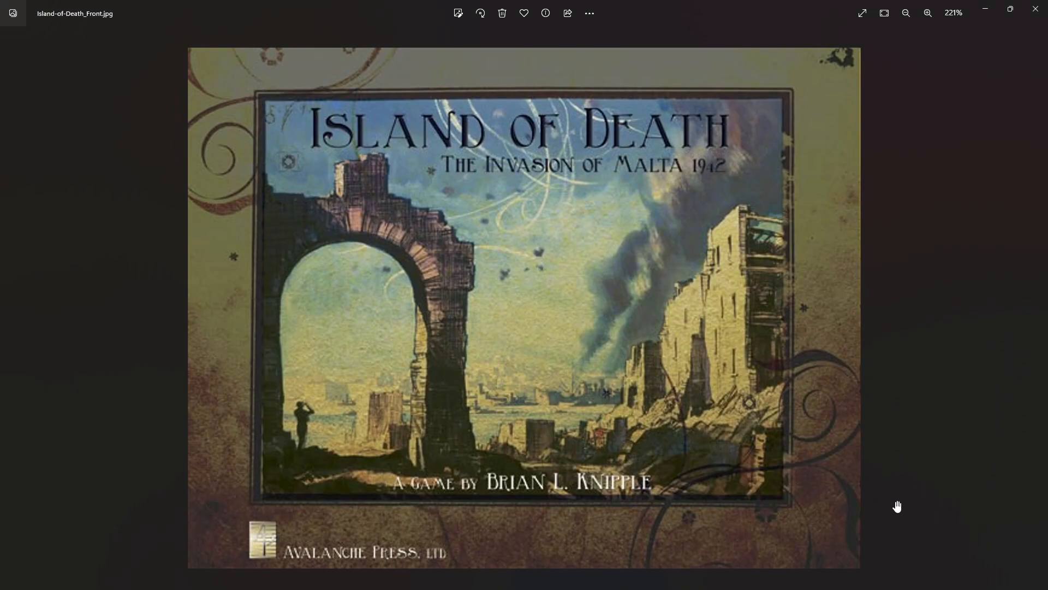
key(alt+Tab)
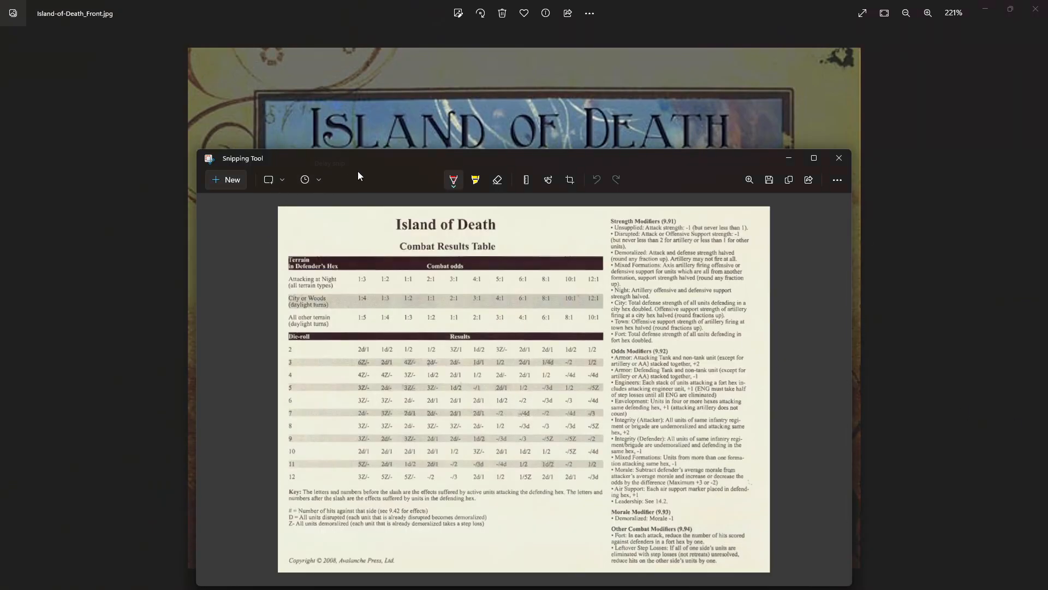
drag(362, 165, 256, 71)
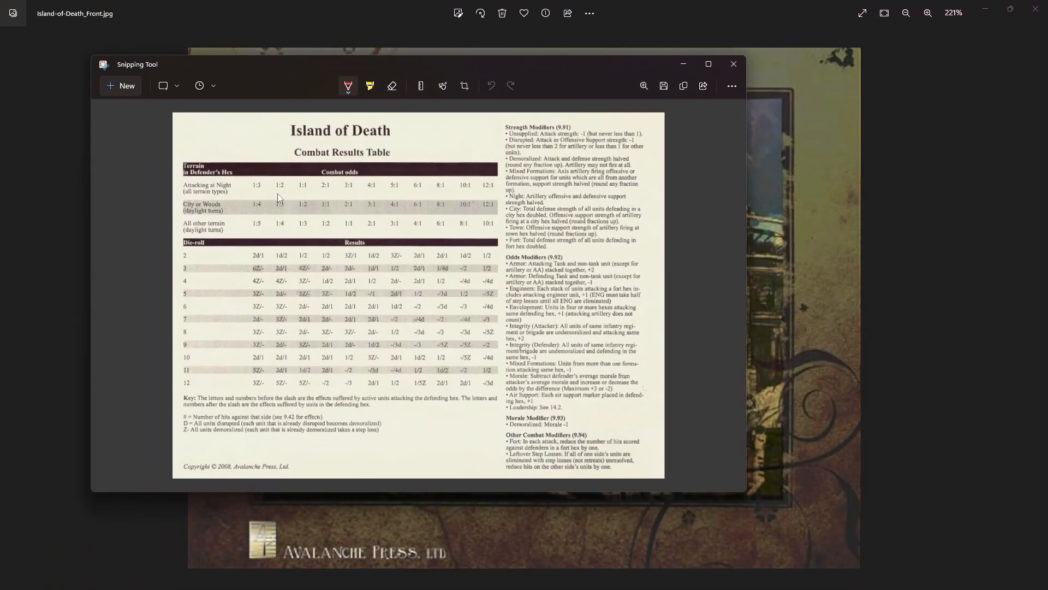
scroll(401, 297, up, 3)
scroll(401, 296, down, 5)
scroll(401, 296, up, 3)
scroll(400, 296, down, 2)
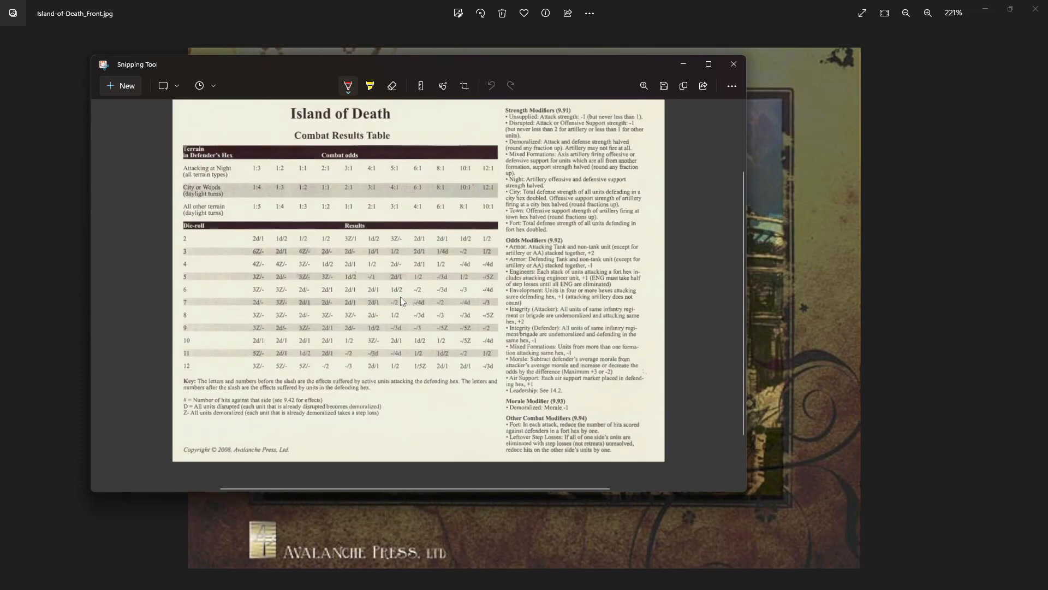
Save the snip as a JPG named cht_CRT in the WG_AvalanchePress IslandOfDeath Images folder.
click(663, 88)
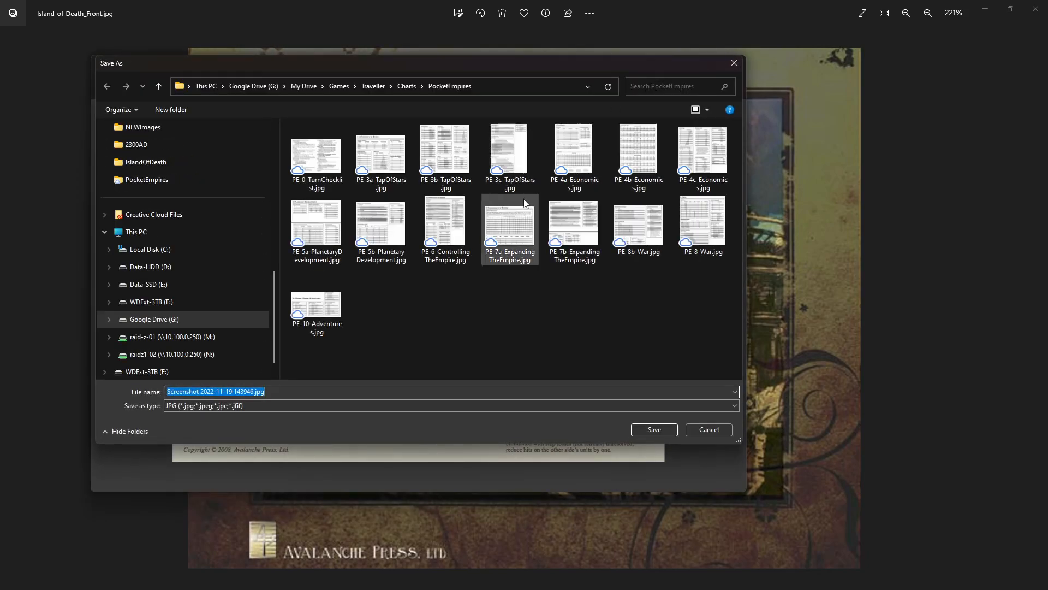
drag(530, 63, 1047, 104)
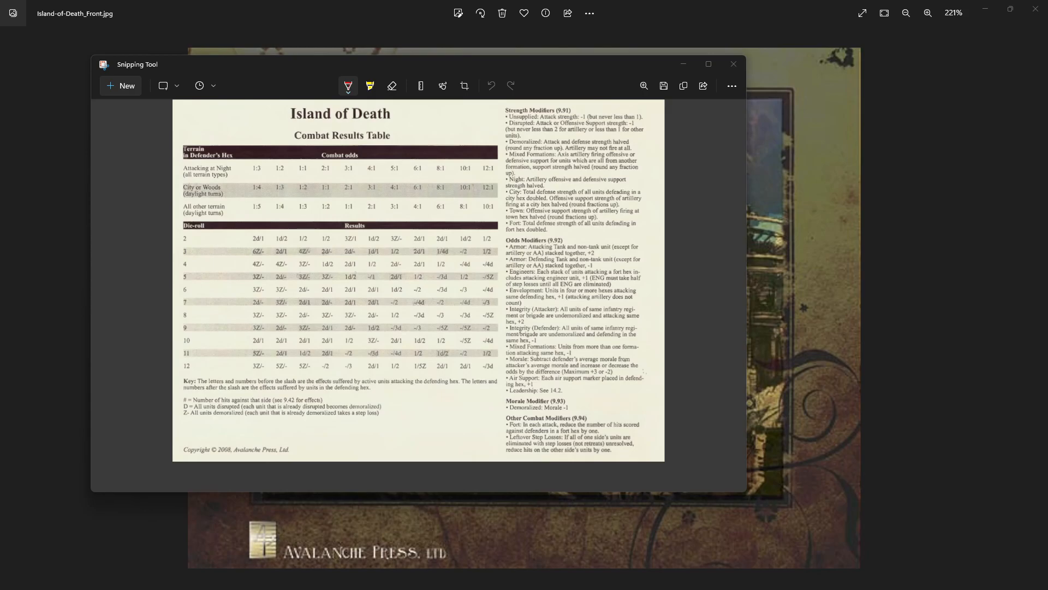
drag(1047, 191, 511, 98)
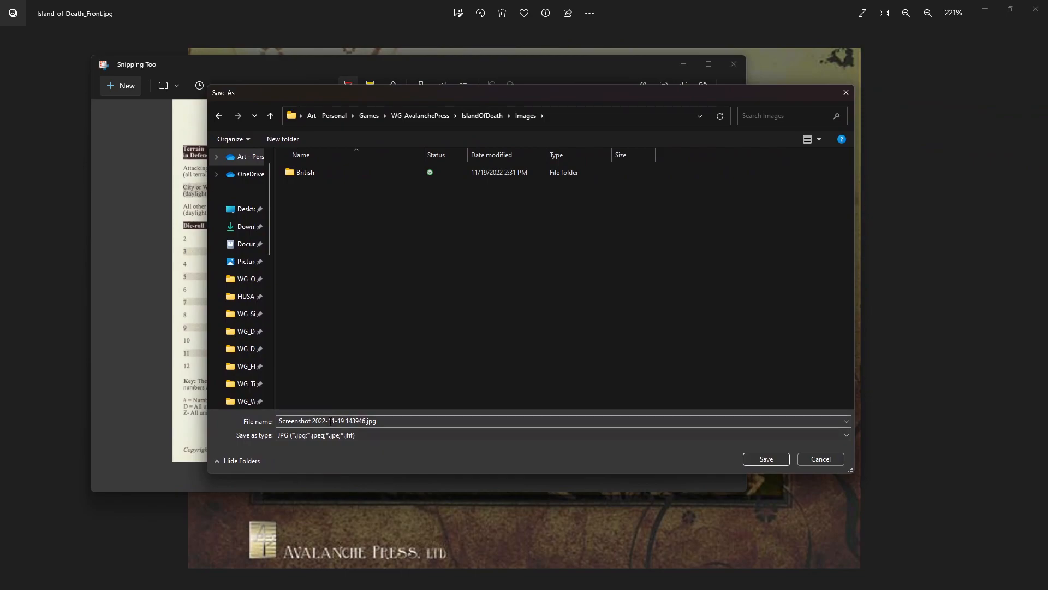
click(330, 420)
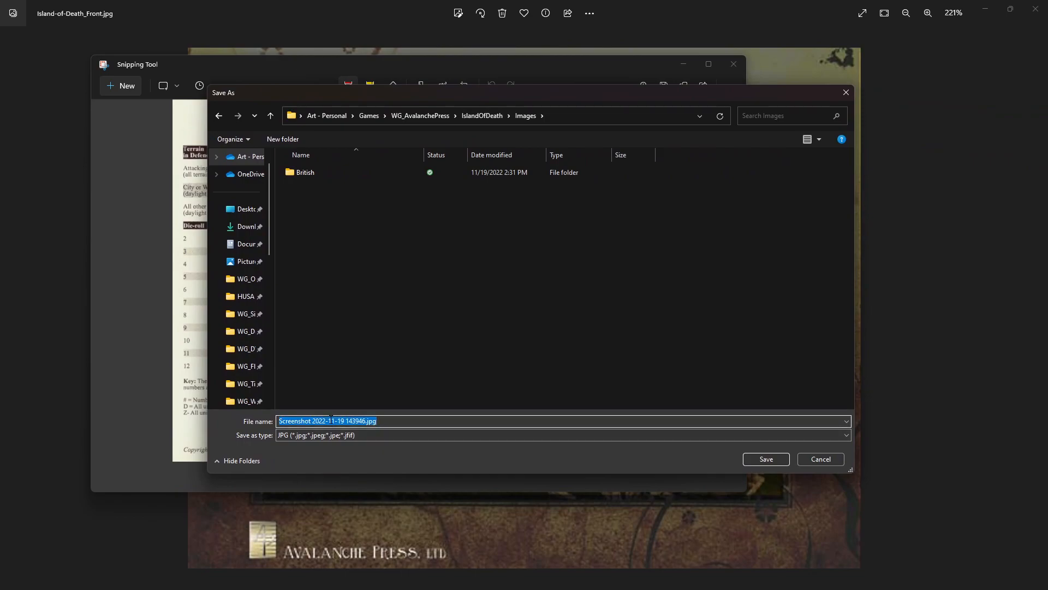
text(cht)
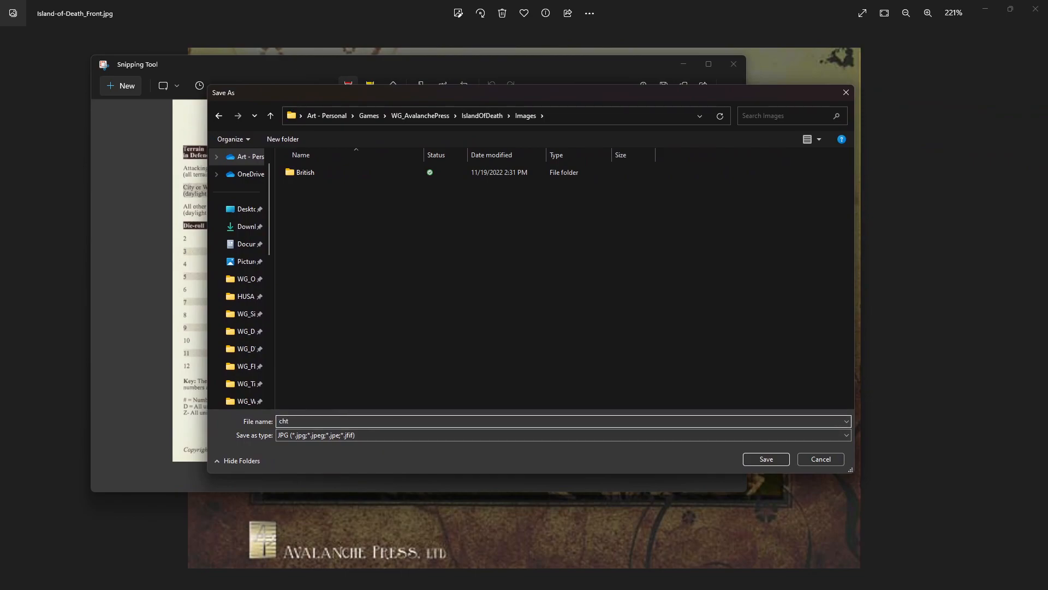
text(_CRT)
key(Return)
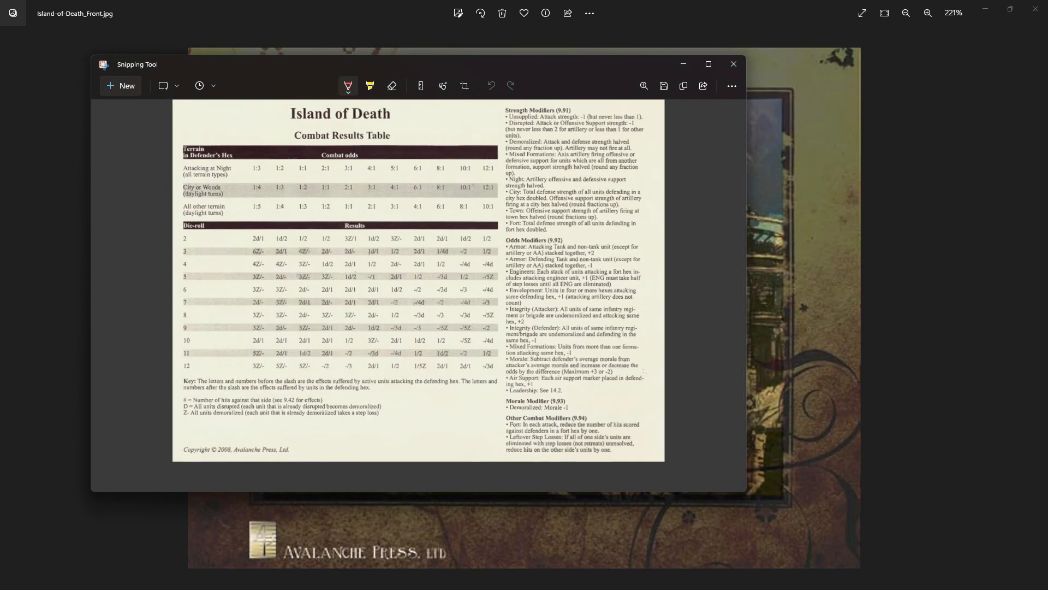
Open cht_CRT.jpg from the IslandOfDeath Images folder in File Explorer, check the saved chart image, and close it.
key(alt+Tab)
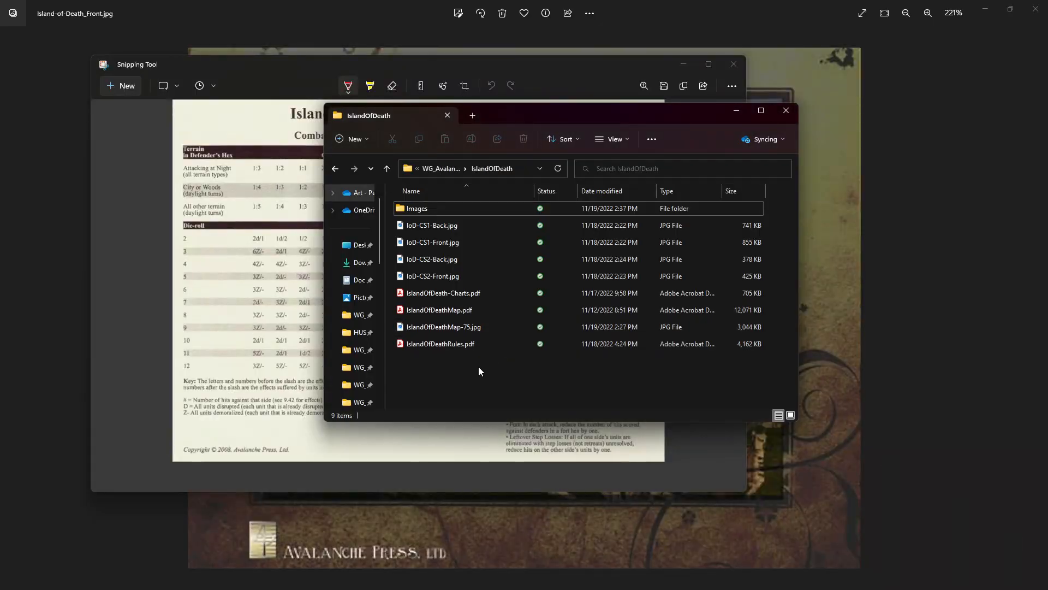
double_click(423, 209)
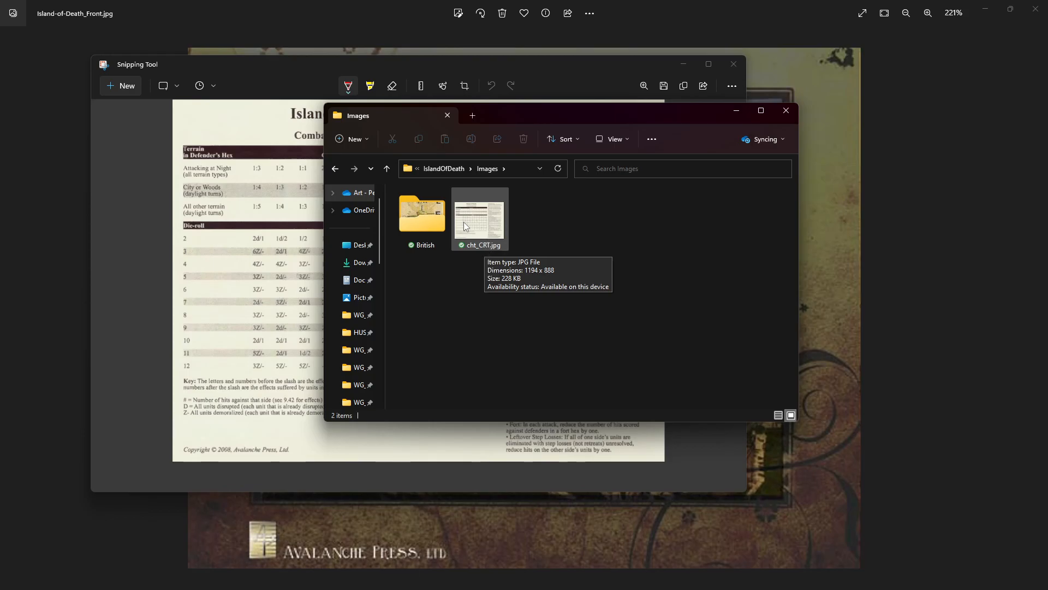
double_click(482, 218)
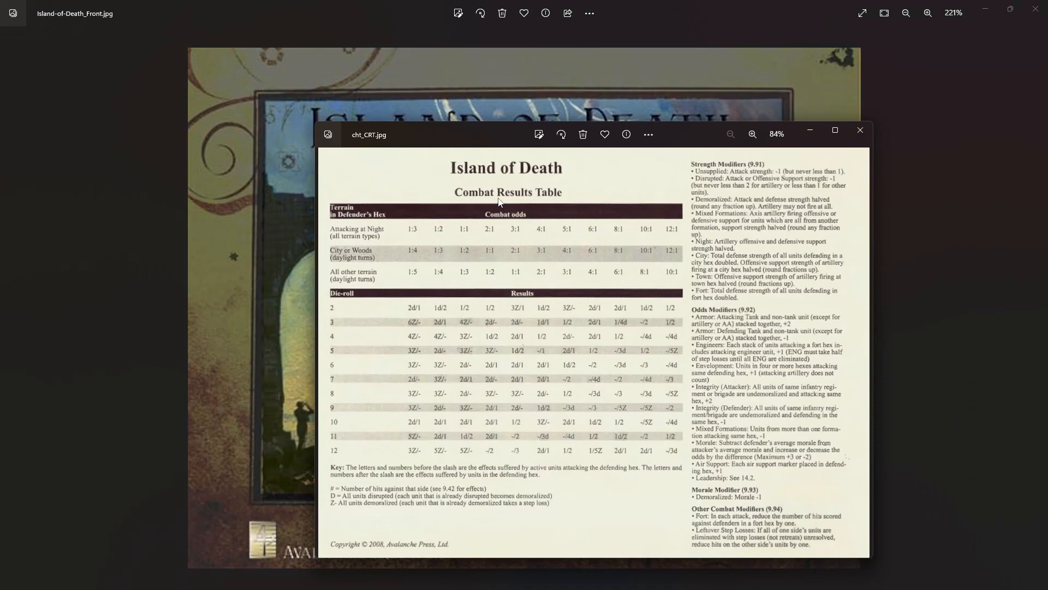
drag(480, 131, 346, 83)
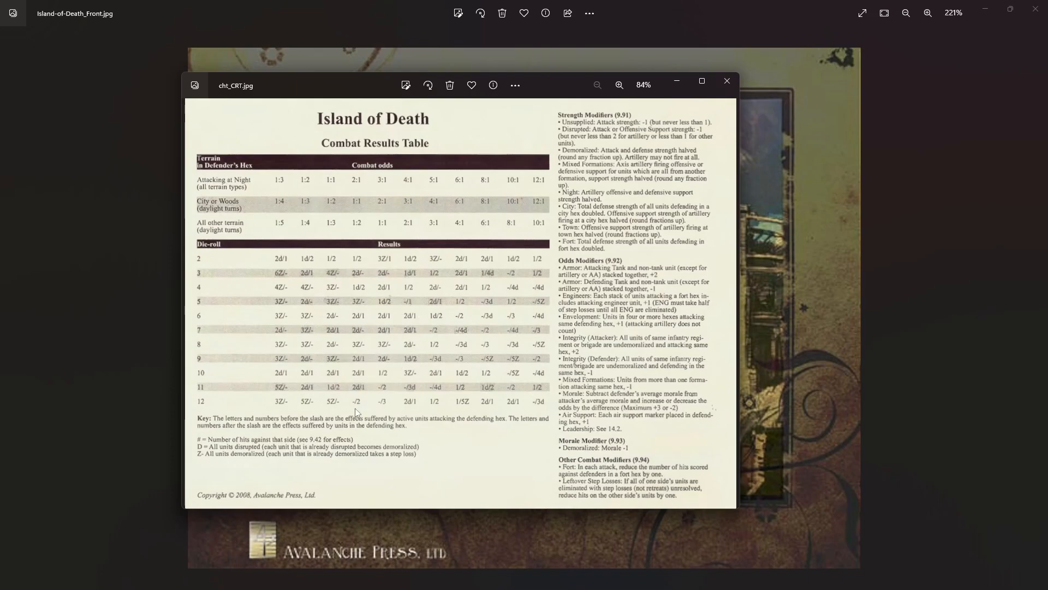
click(726, 82)
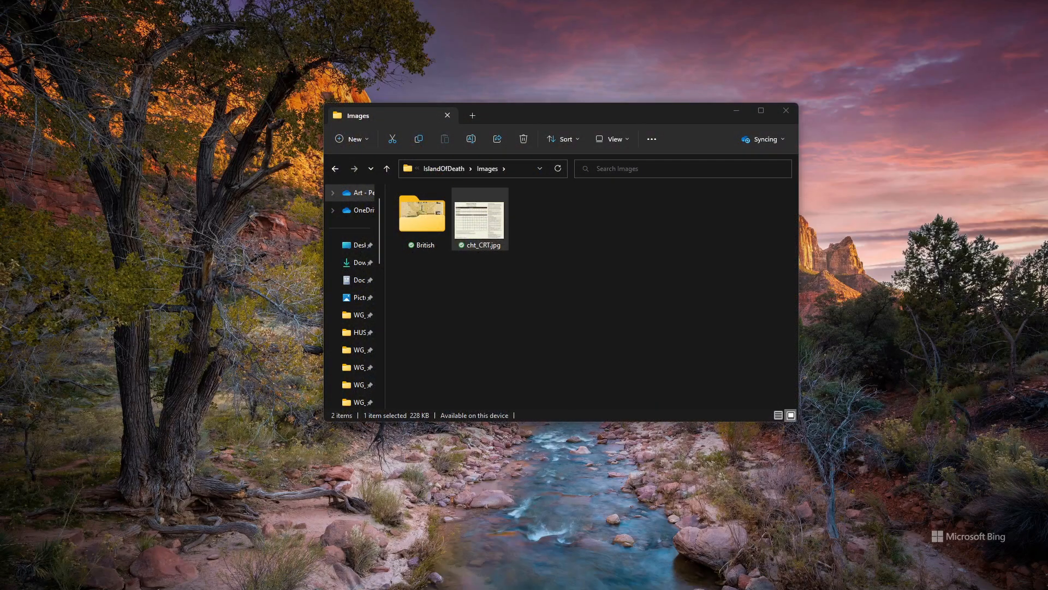
Return to File Explorer and create a subfolder named Germans in the Images folder.
key(alt+Tab)
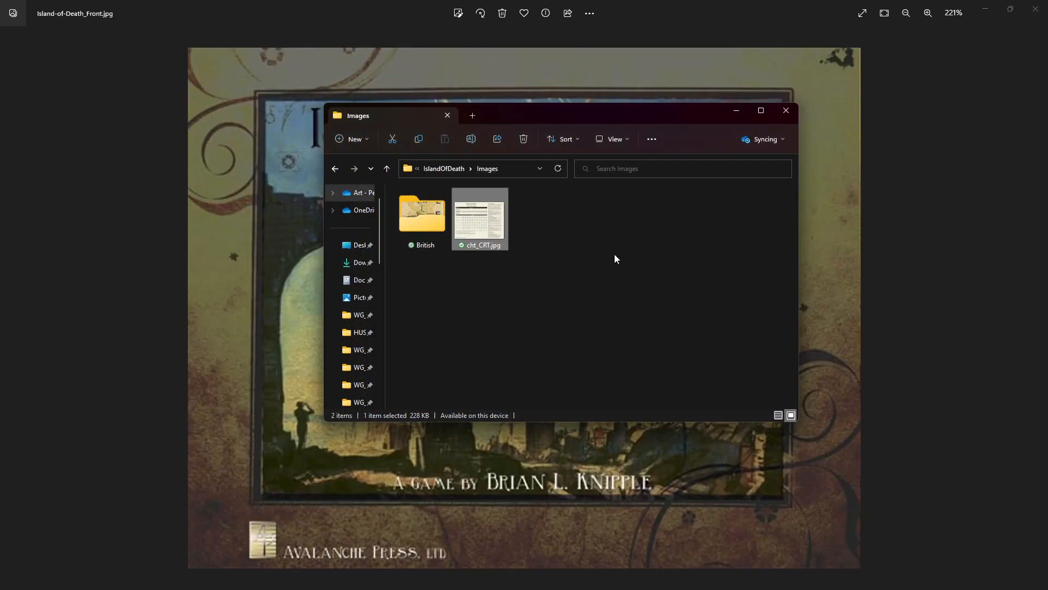
click(611, 314)
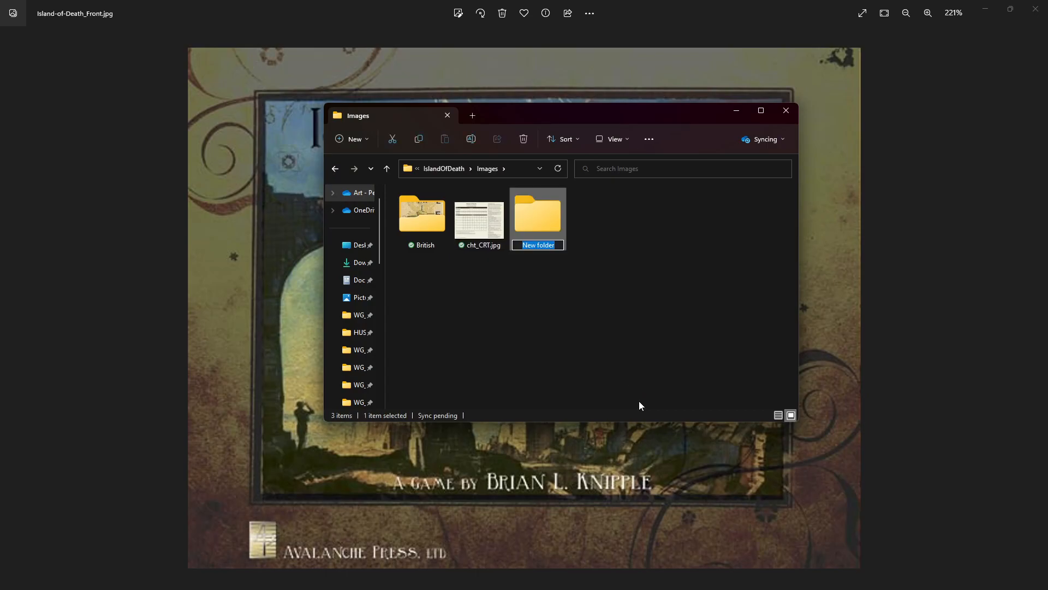
text(Germans)
key(Return)
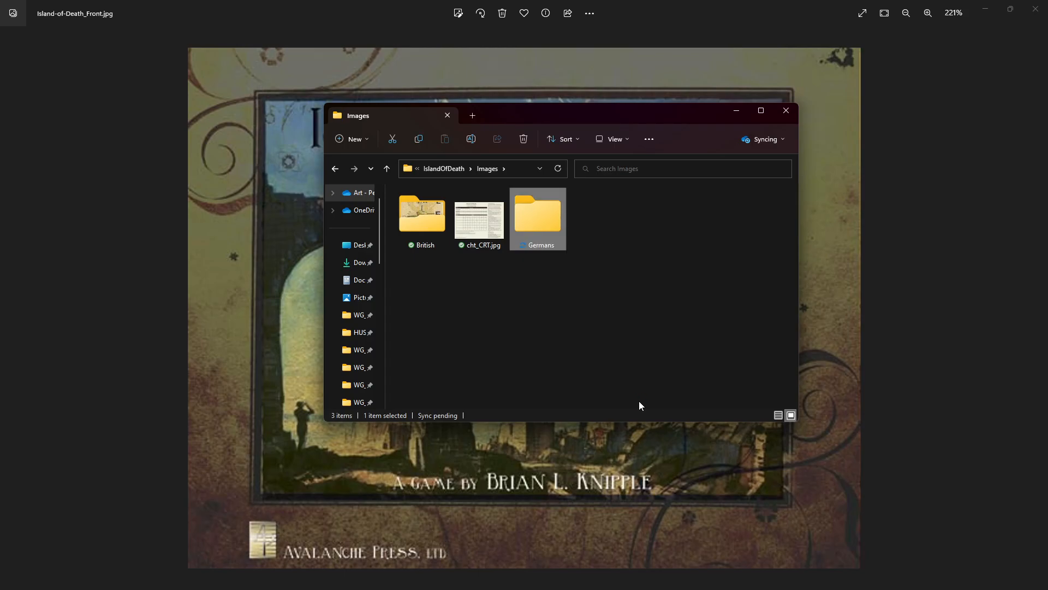
Create another subfolder named Italians in the Images folder.
key(ctrl+shift+n)
text(Itali)
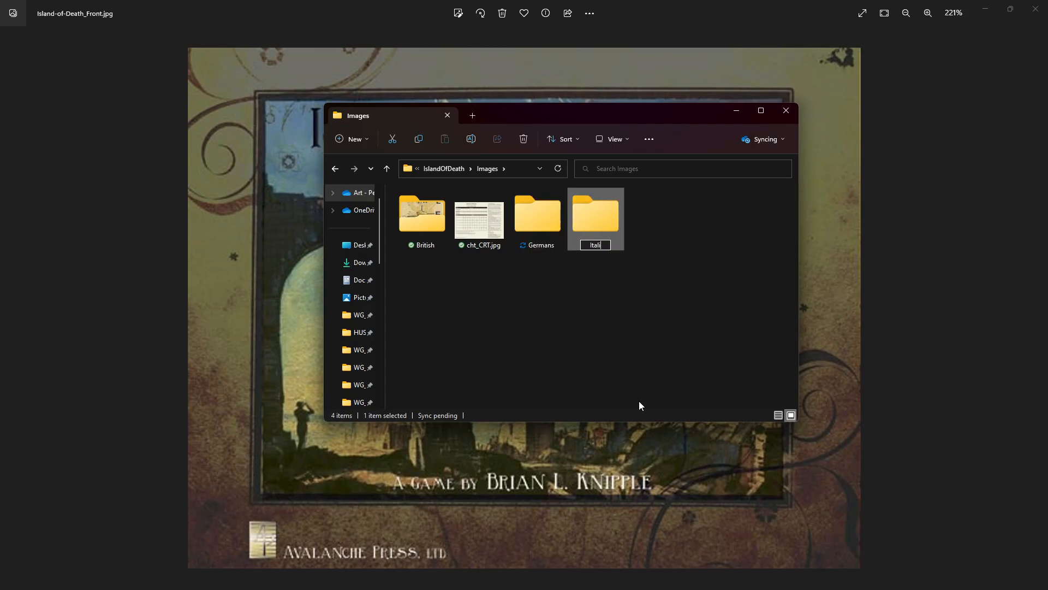
text(ans)
key(Return)
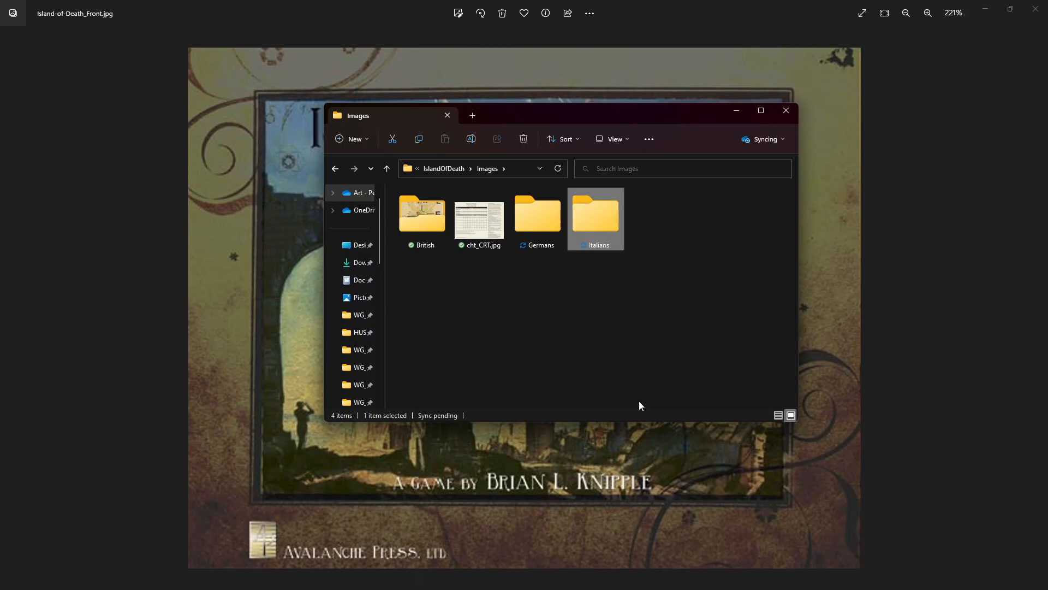
Add a subfolder named Markers to the Images folder.
key(ctrl+shift+n)
text(M)
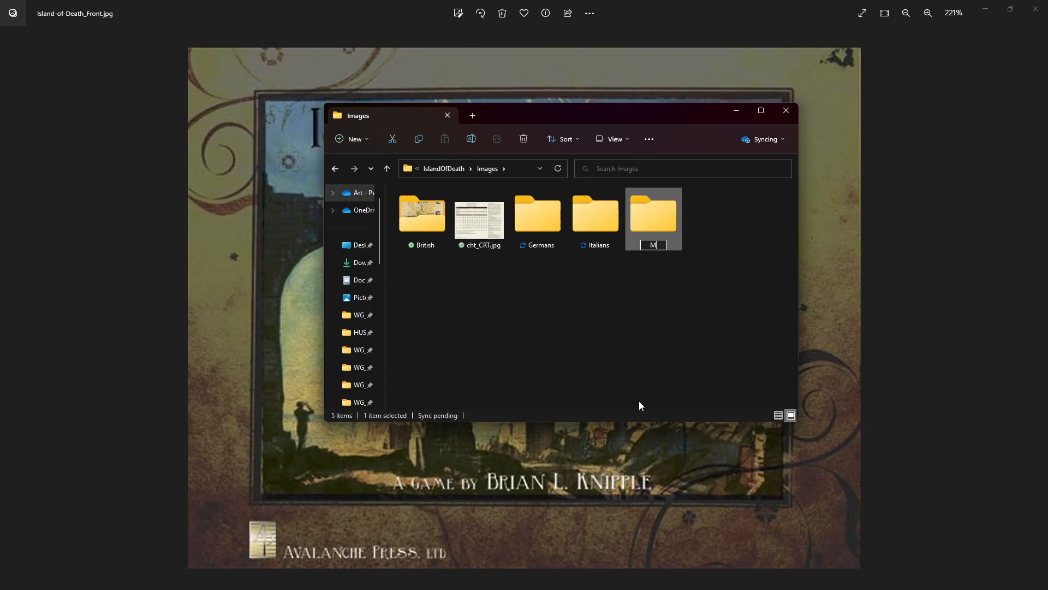
text(arkers)
key(Return)
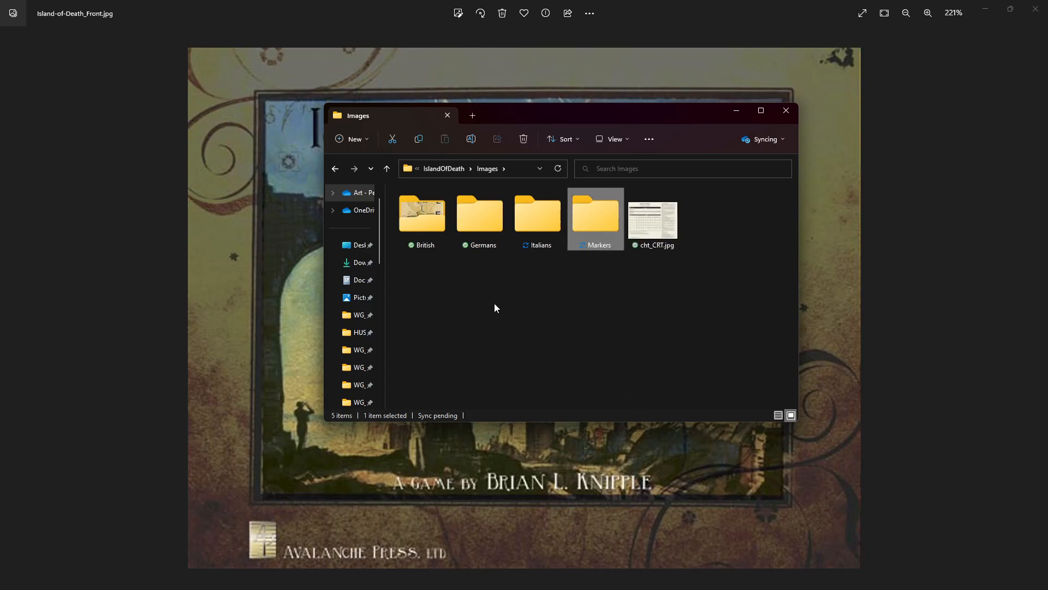
Move IslandOfDeathMap-75.jpg from the IslandOfDeath folder into its Images subfolder.
click(442, 168)
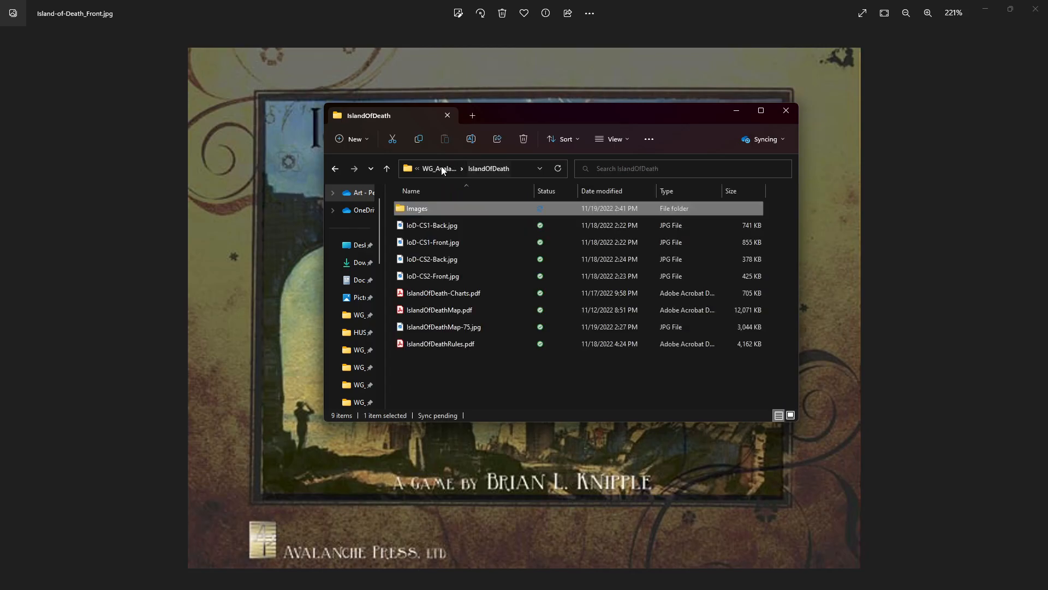
click(441, 330)
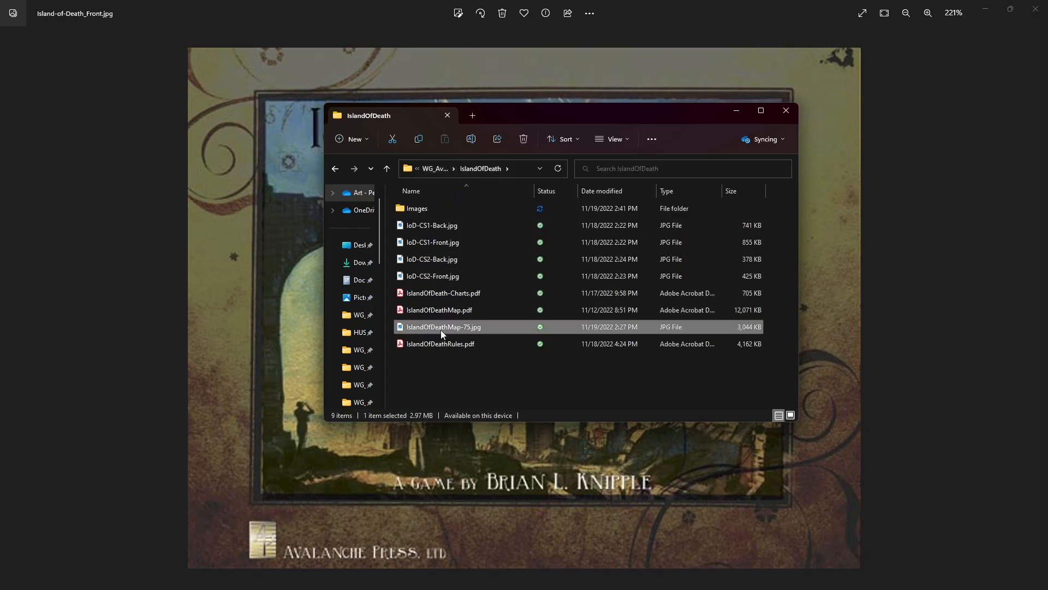
click(421, 211)
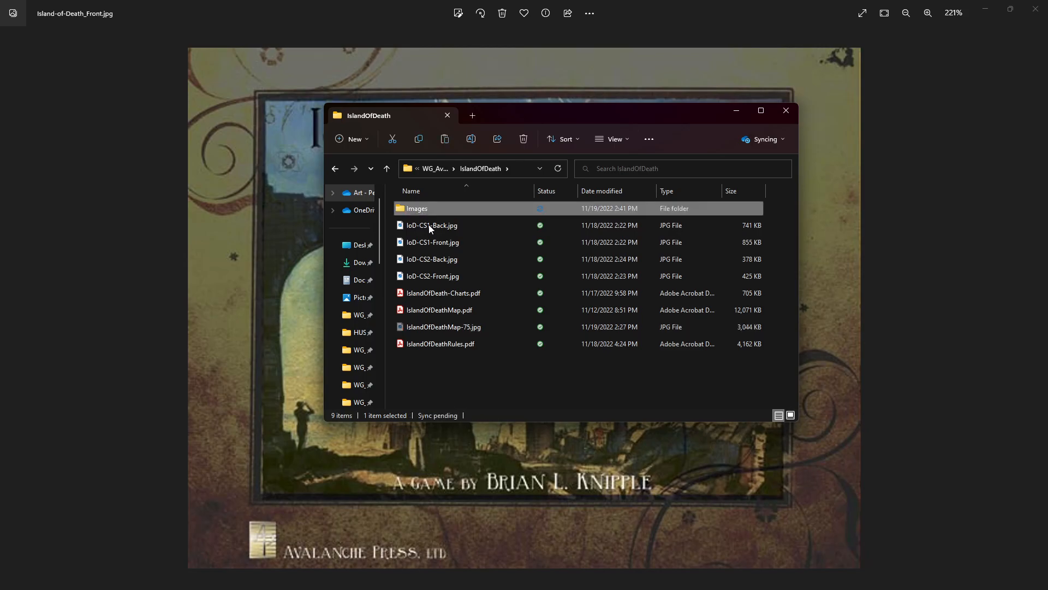
double_click(425, 216)
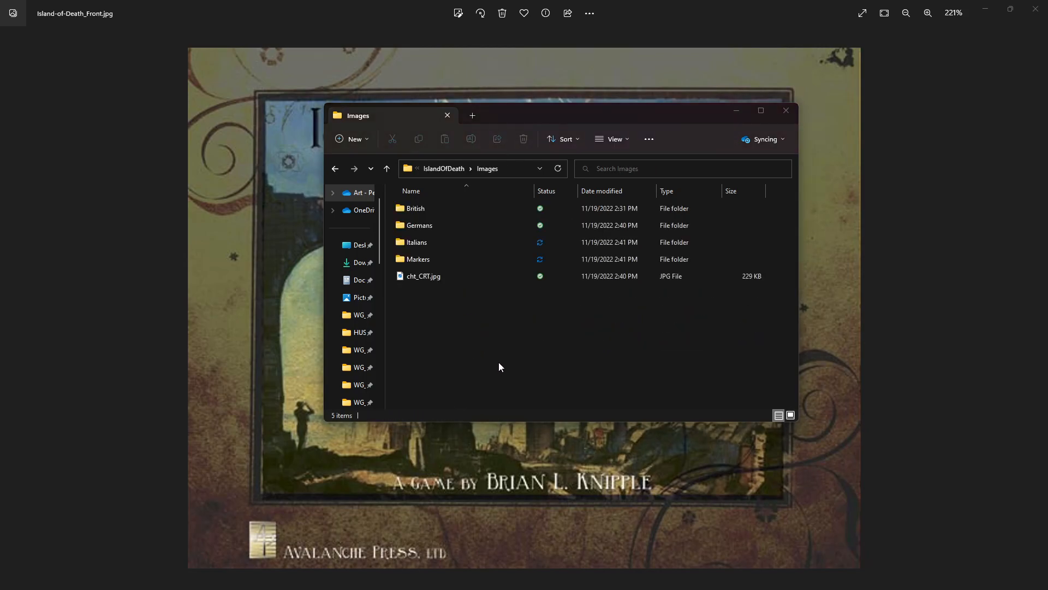
key(ctrl+v)
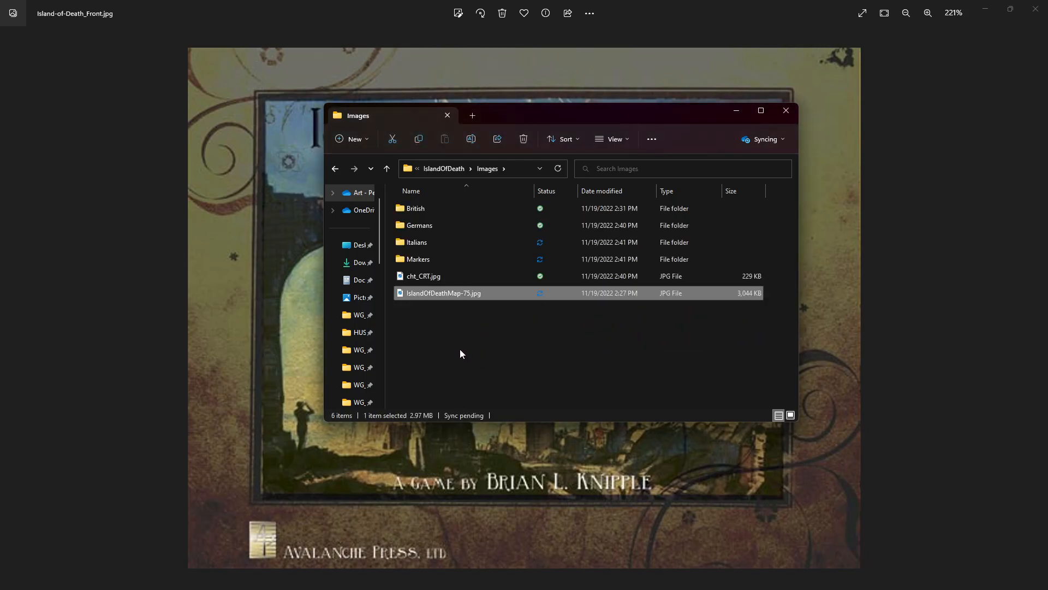